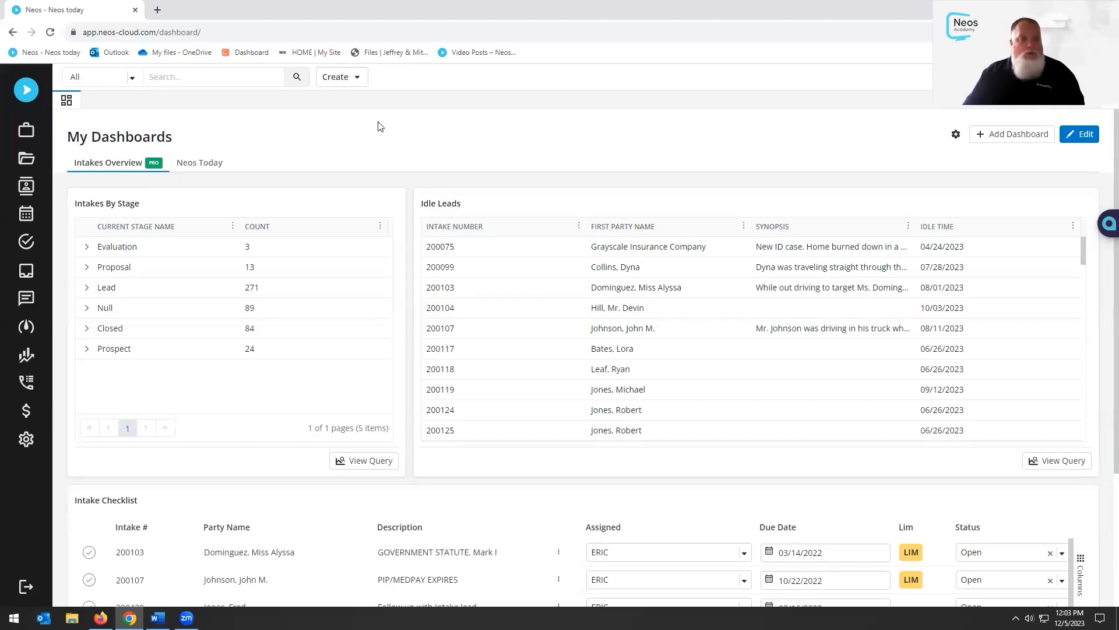
# Open Permission Groups and review the Accounting Role's Case permissions, then collapse Case and General
pyautogui.click(26, 440)
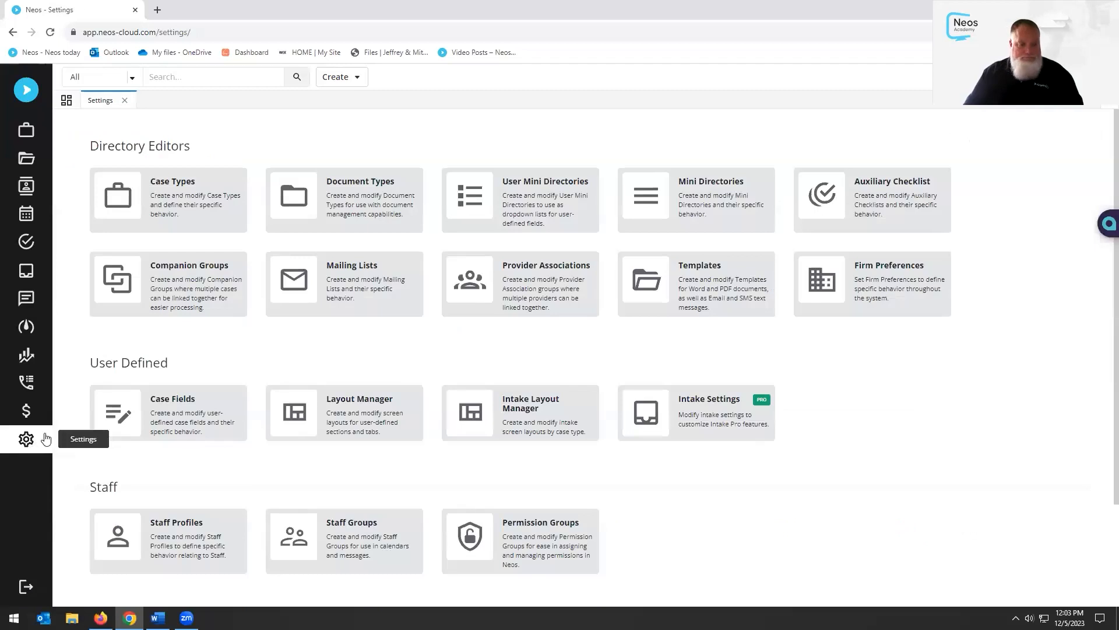
pyautogui.click(546, 541)
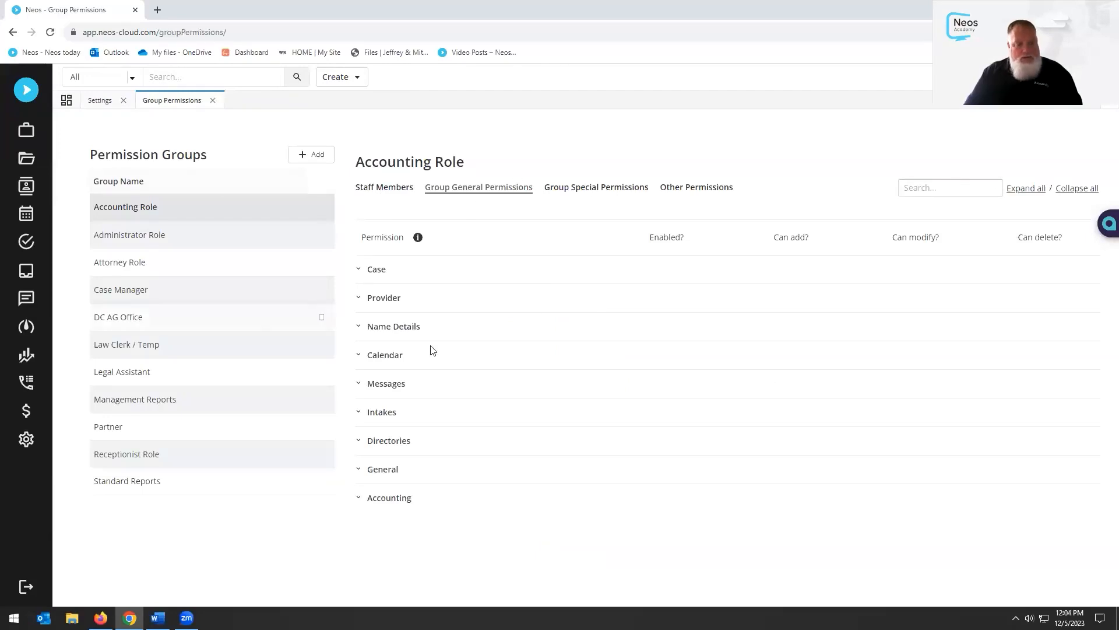
pyautogui.click(359, 266)
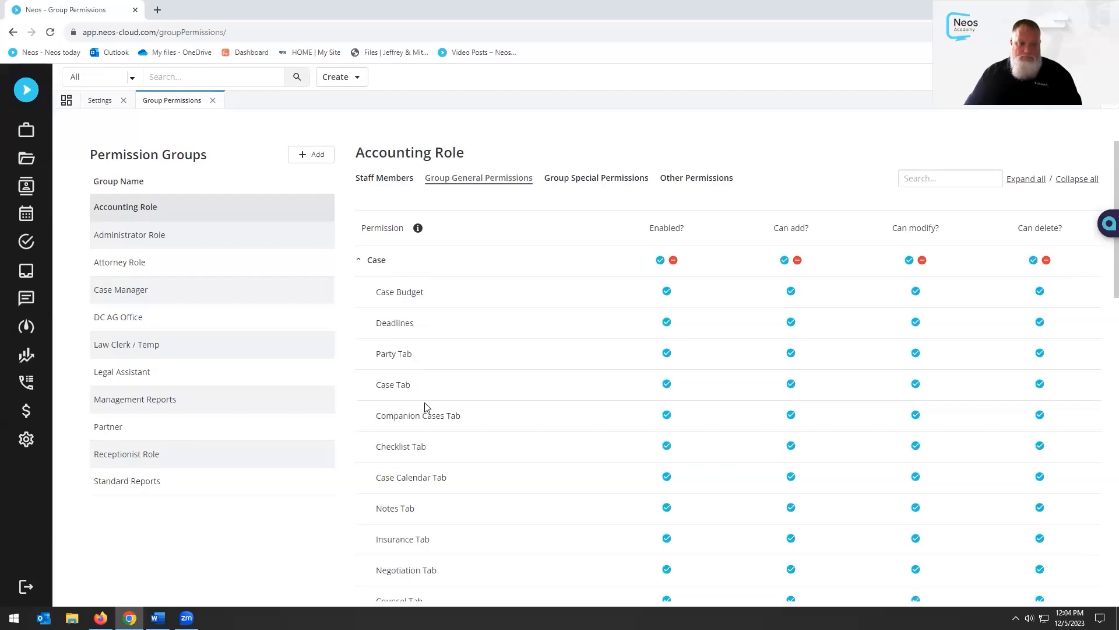
pyautogui.scroll(-1, 428, 422)
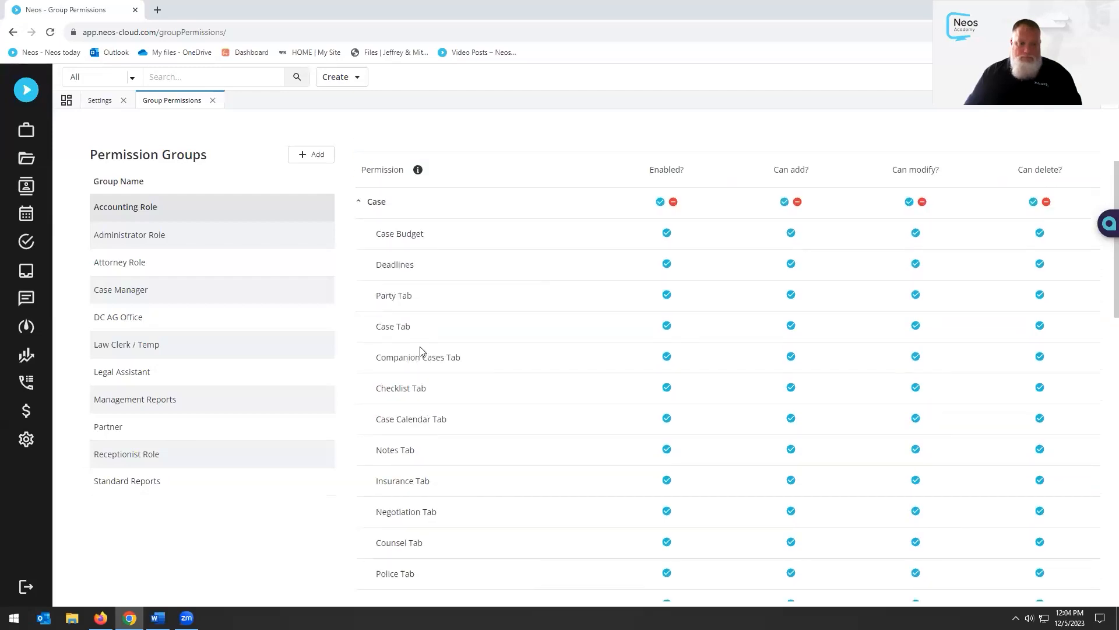
pyautogui.scroll(-3, 428, 469)
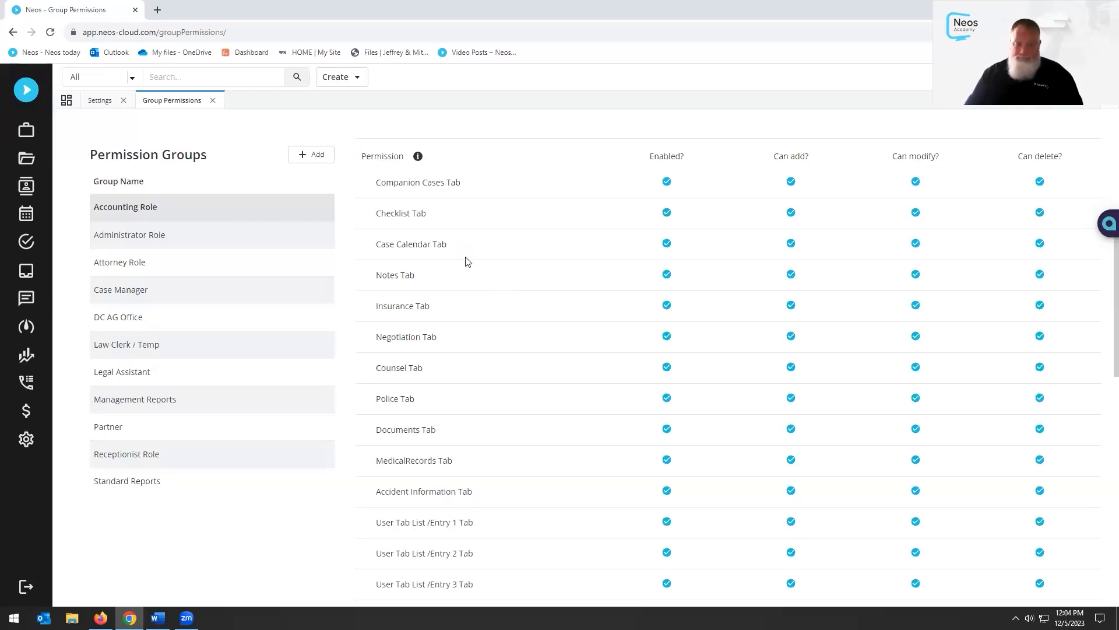
pyautogui.scroll(4, 367, 227)
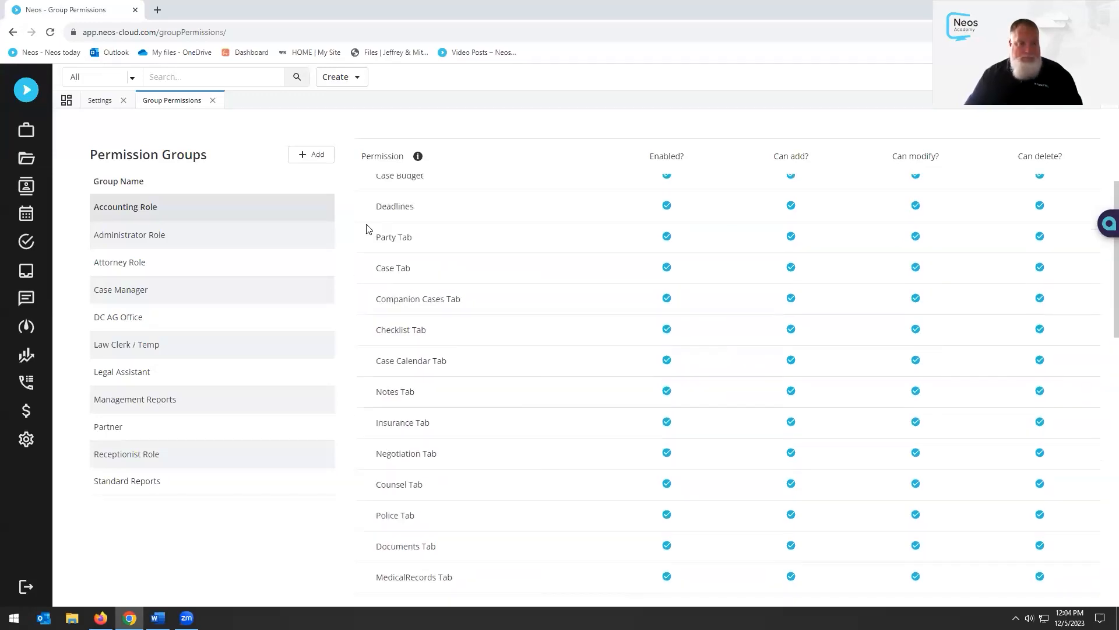
pyautogui.click(359, 272)
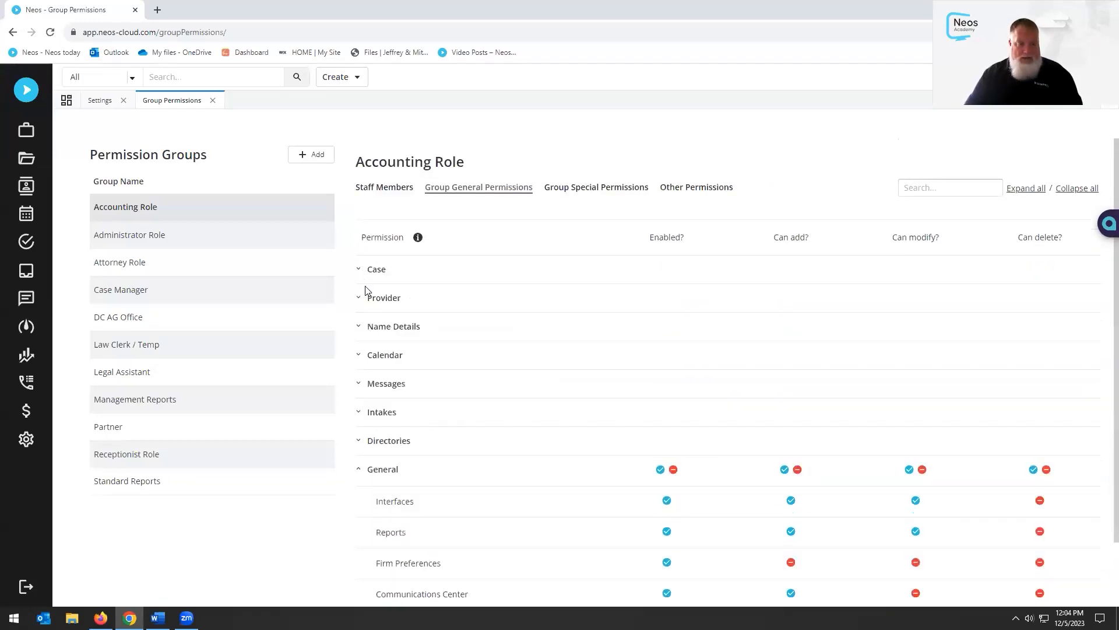
pyautogui.click(359, 470)
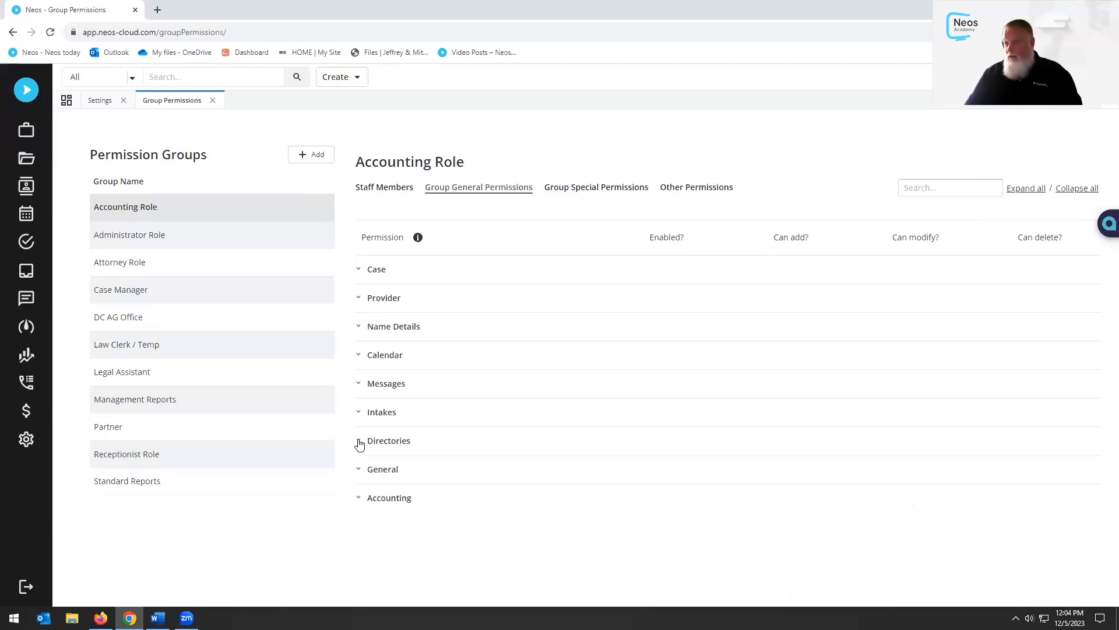
# Expand the Accounting Role's Directories permissions, review them, and collapse the section again
pyautogui.click(359, 443)
pyautogui.scroll(-2, 491, 349)
pyautogui.scroll(-4, 493, 354)
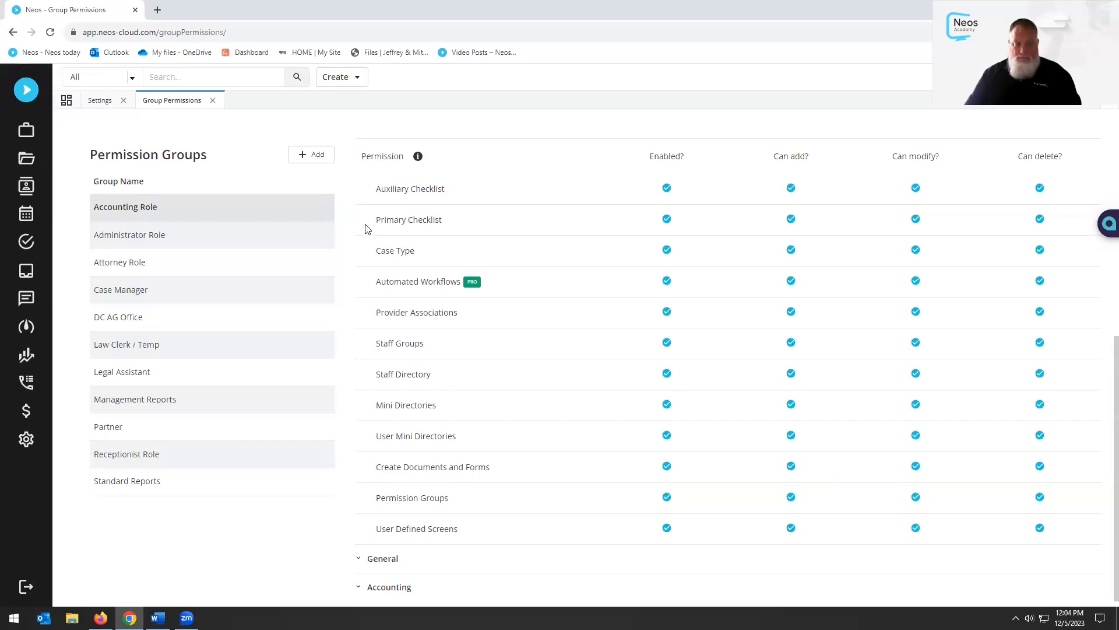
pyautogui.scroll(1, 367, 227)
pyautogui.scroll(1, 368, 228)
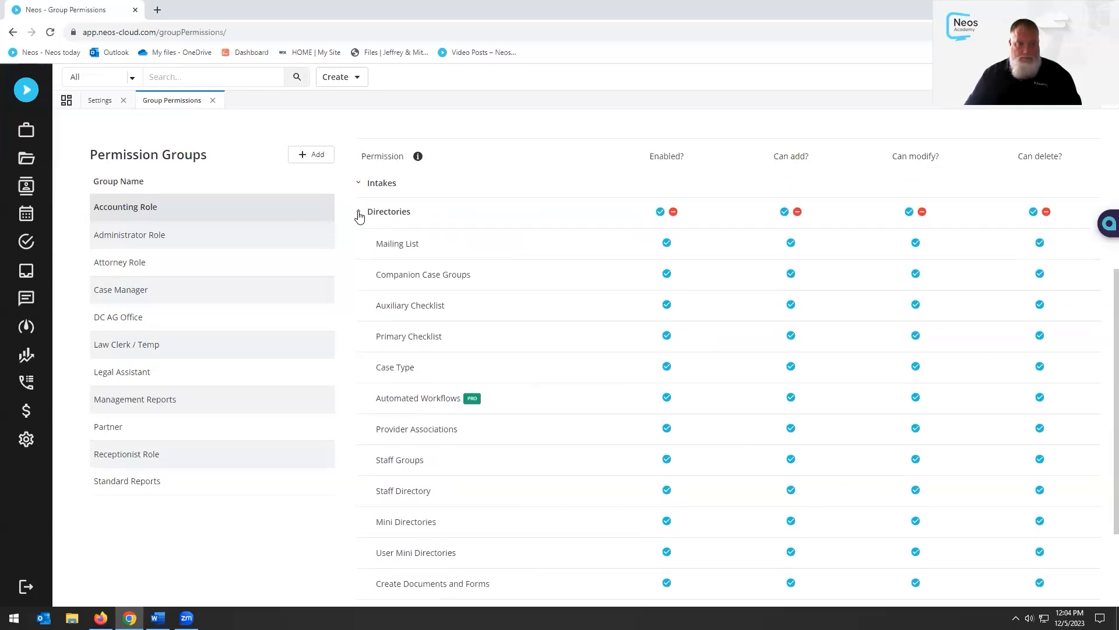
pyautogui.click(360, 215)
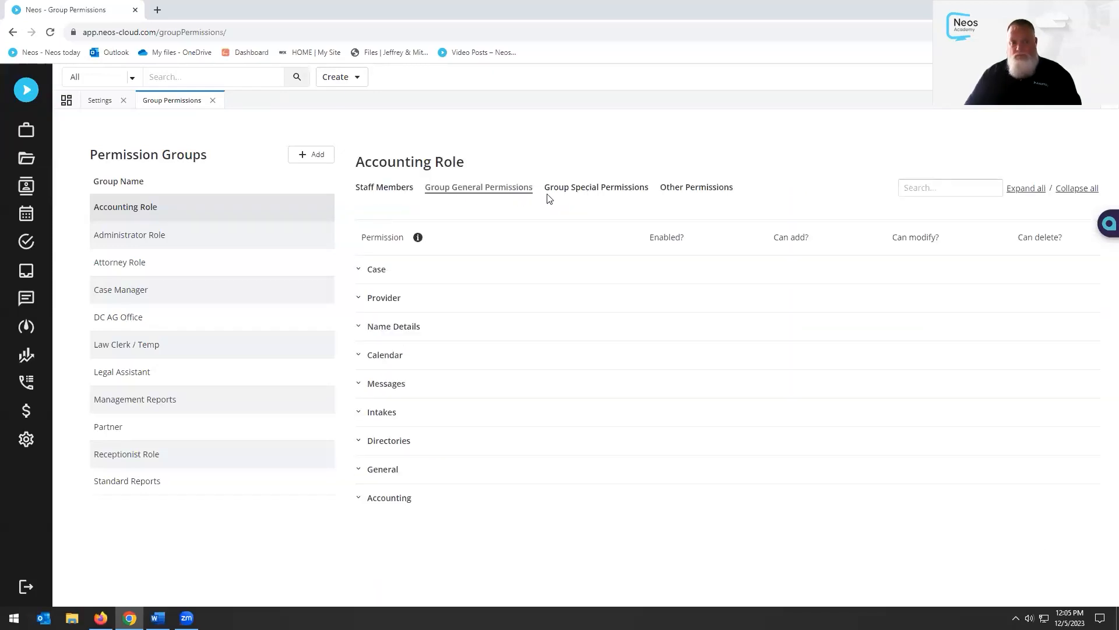
# Scroll through the Accounting Role's Group Special Permissions list, then close the Group Permissions page
pyautogui.click(592, 191)
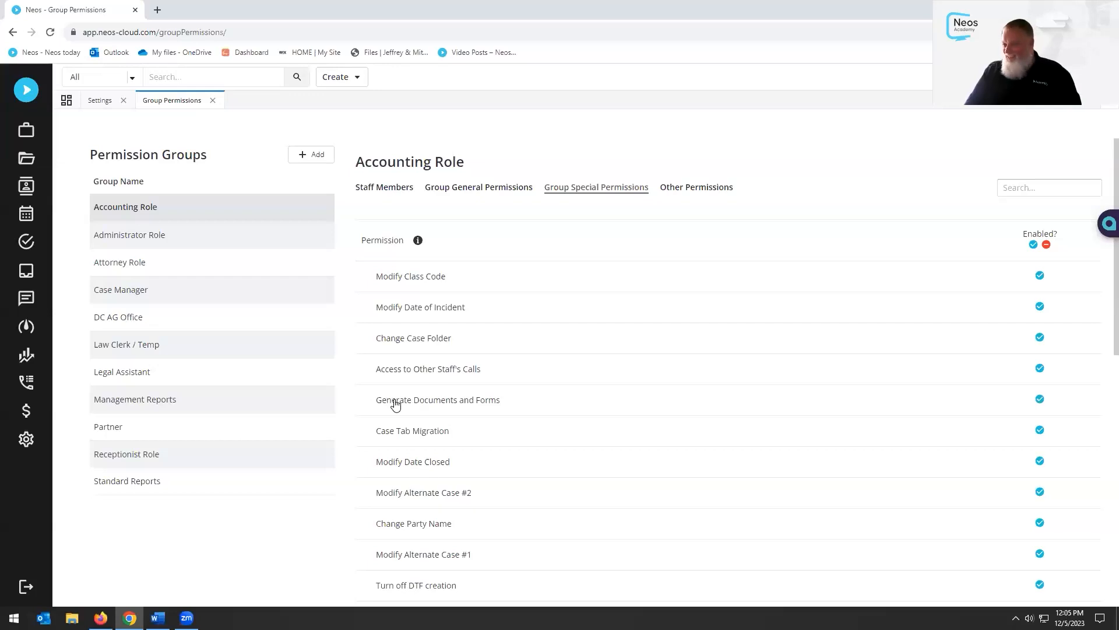
pyautogui.scroll(-1, 395, 403)
pyautogui.scroll(-4, 500, 437)
pyautogui.scroll(-4, 500, 436)
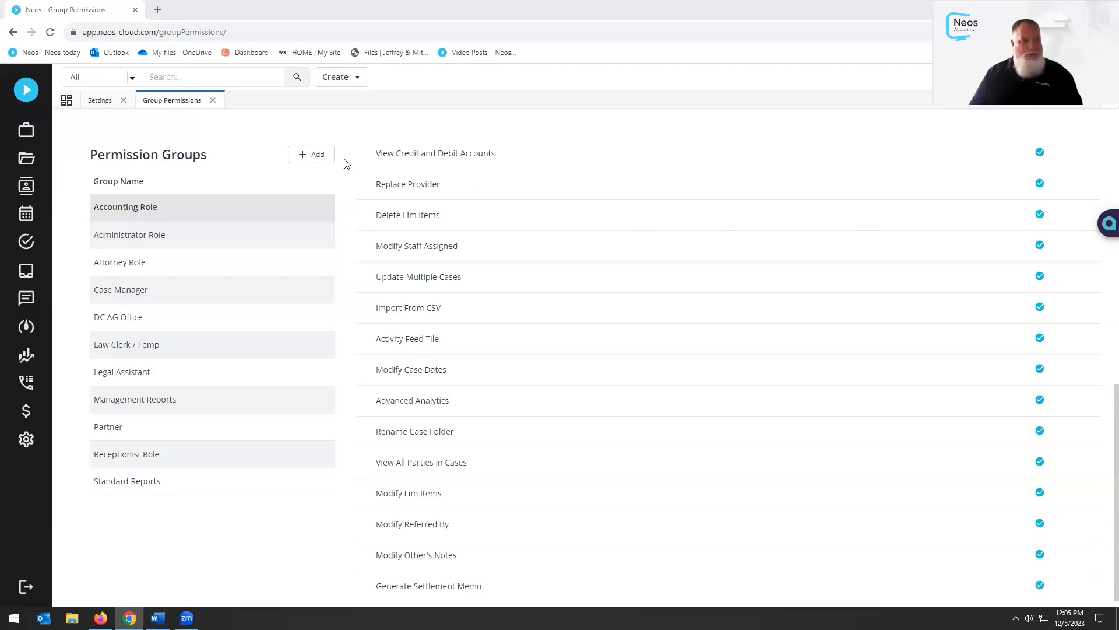
pyautogui.click(214, 101)
# Close Settings and open Case Docs for the recently opened motor vehicle accident case
pyautogui.click(124, 101)
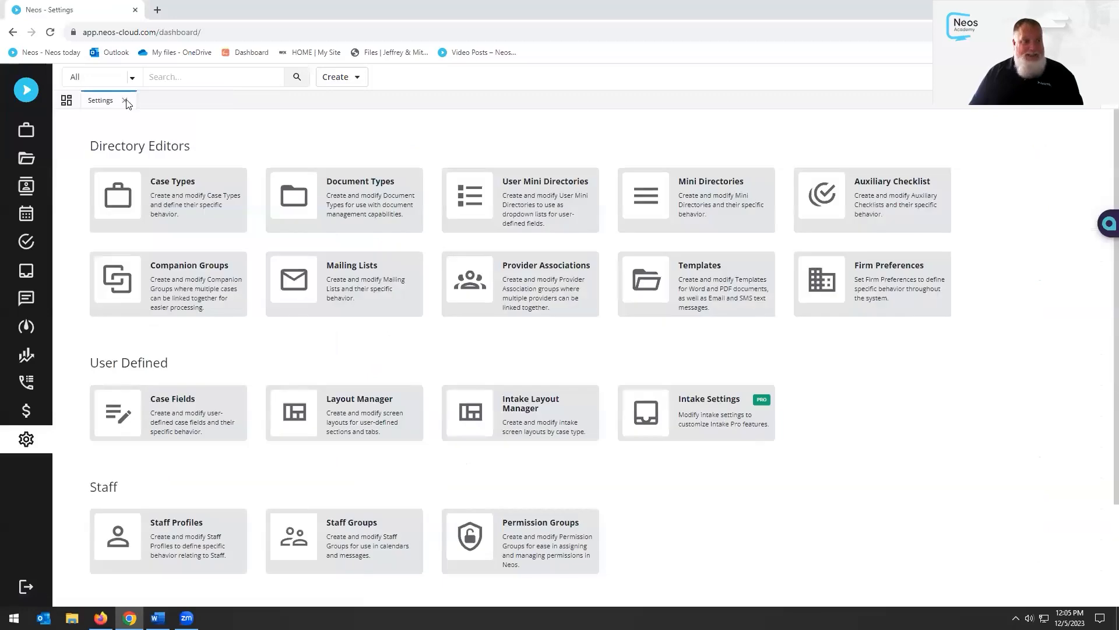
pyautogui.click(184, 82)
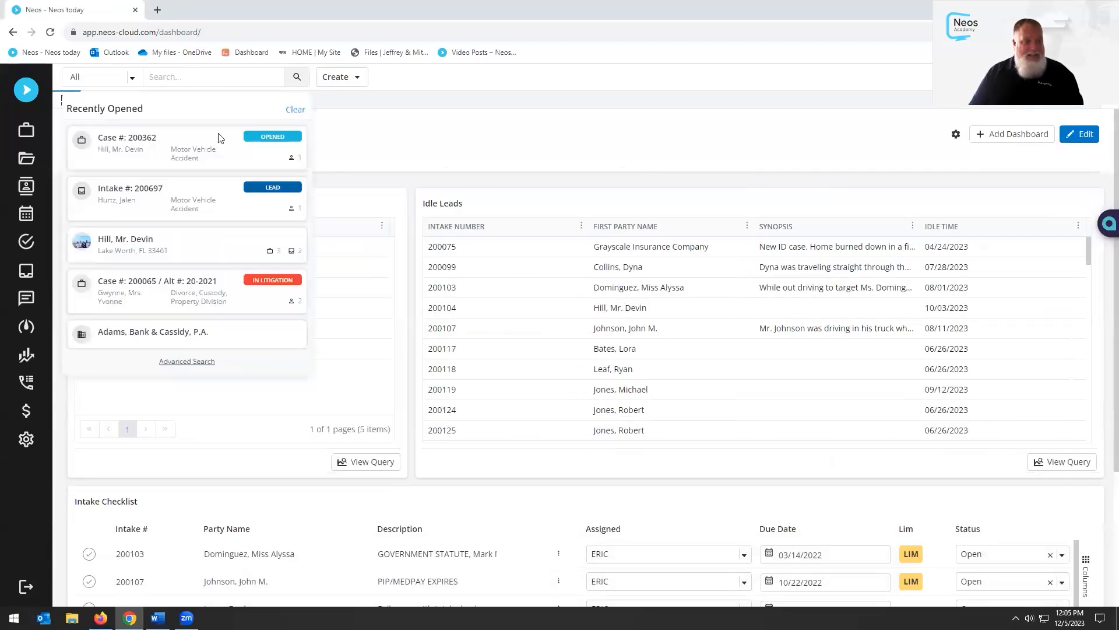
pyautogui.click(277, 140)
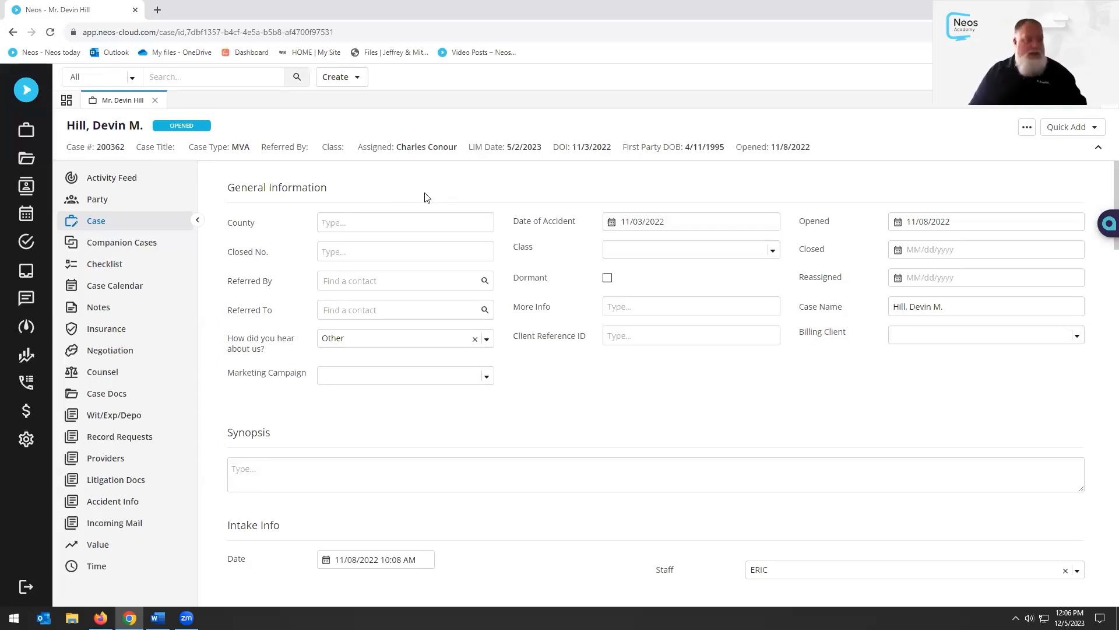
pyautogui.click(120, 400)
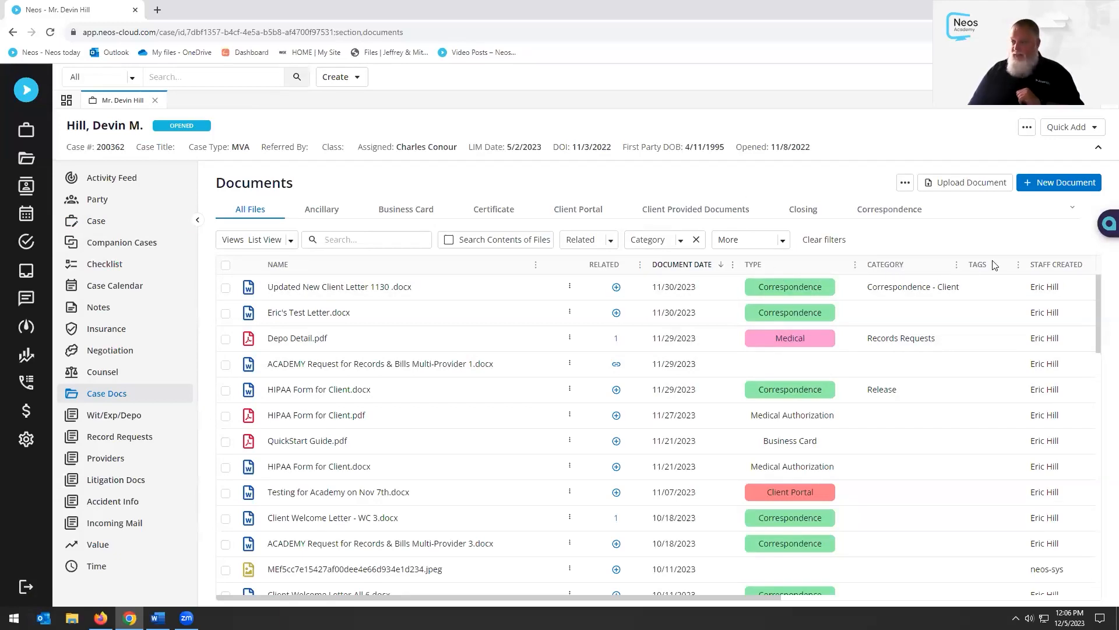
# Select Updated New Client Letter 1130 to show its details, Correspondence type list and file preview
pyautogui.click(768, 286)
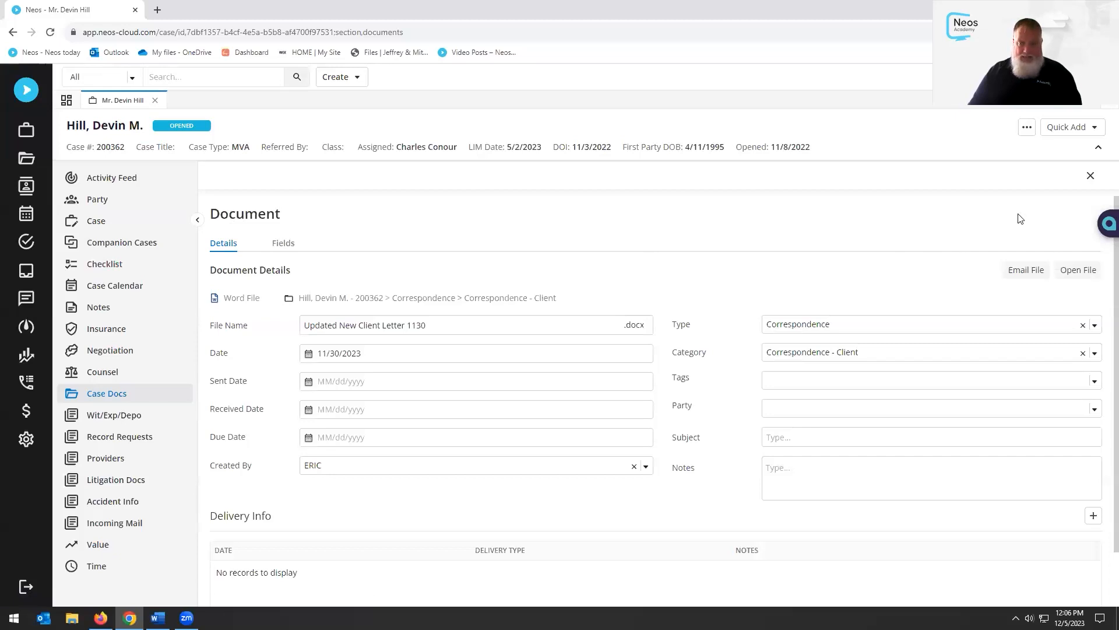
pyautogui.click(1090, 175)
pyautogui.click(1035, 181)
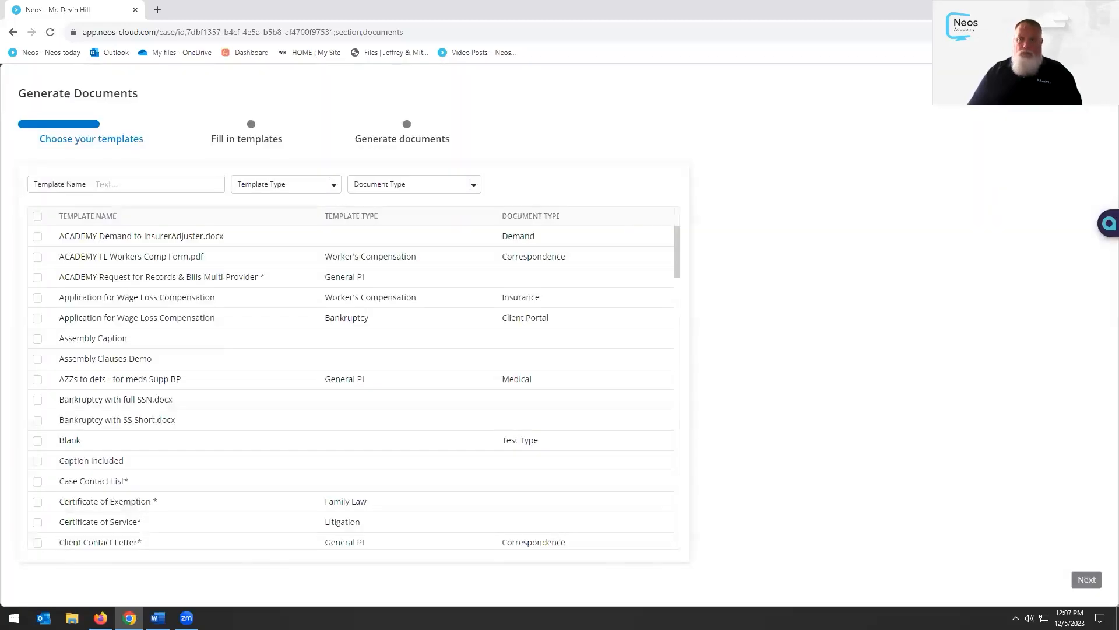
pyautogui.click(1095, 93)
pyautogui.click(472, 291)
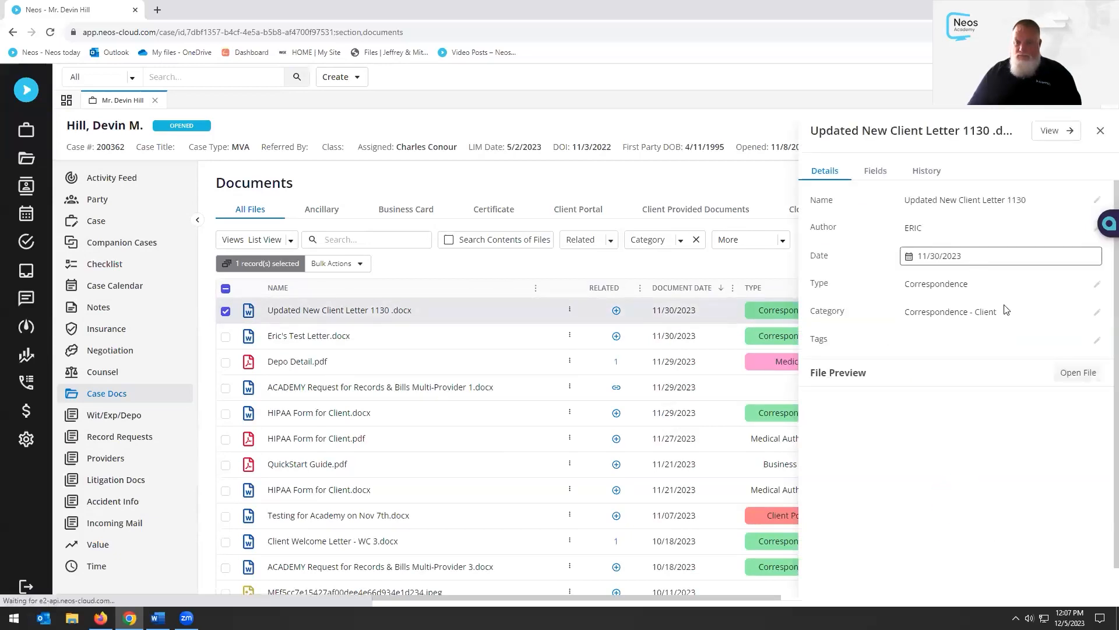
pyautogui.click(1096, 286)
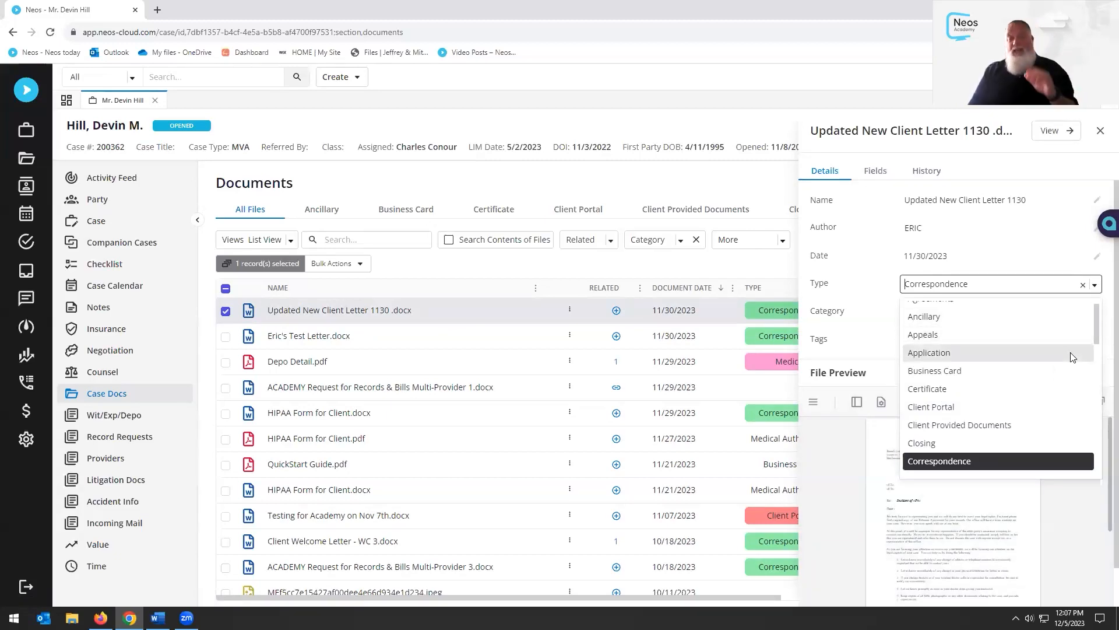
pyautogui.scroll(1, 1072, 357)
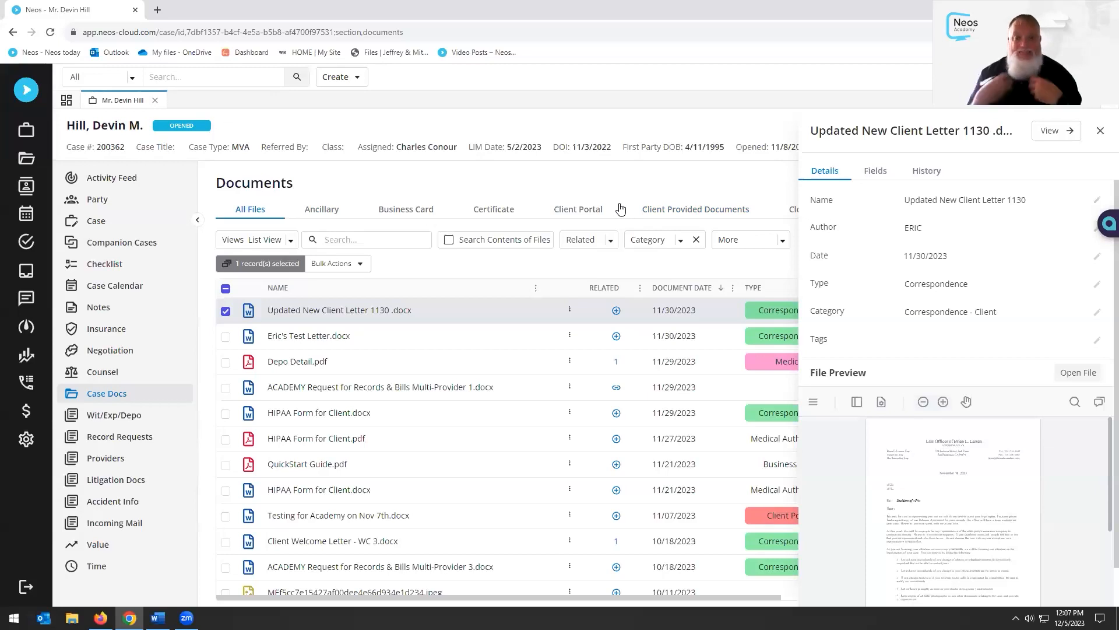
pyautogui.click(1096, 284)
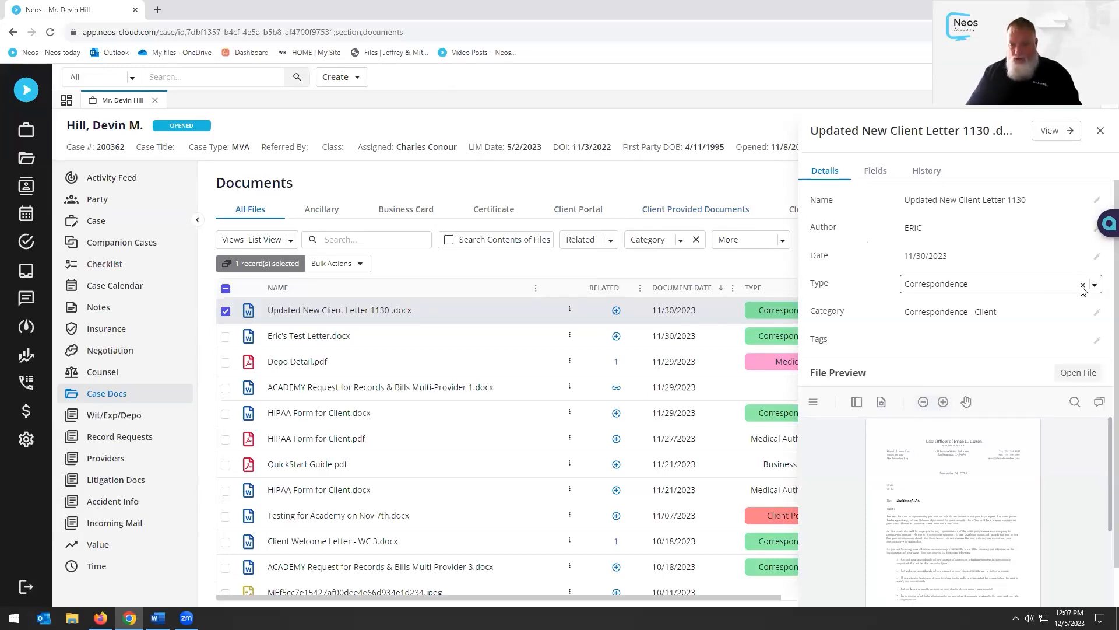
# Keep the letter's type as Correspondence and its category as Correspondence - Client
pyautogui.click(1095, 287)
pyautogui.scroll(1, 1042, 364)
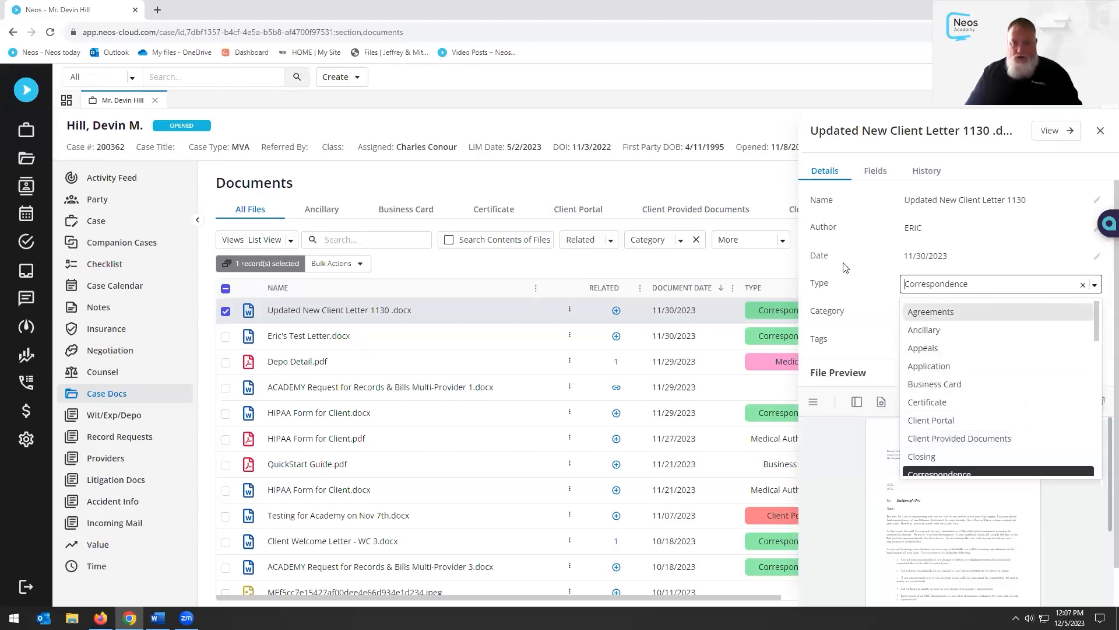
pyautogui.click(847, 284)
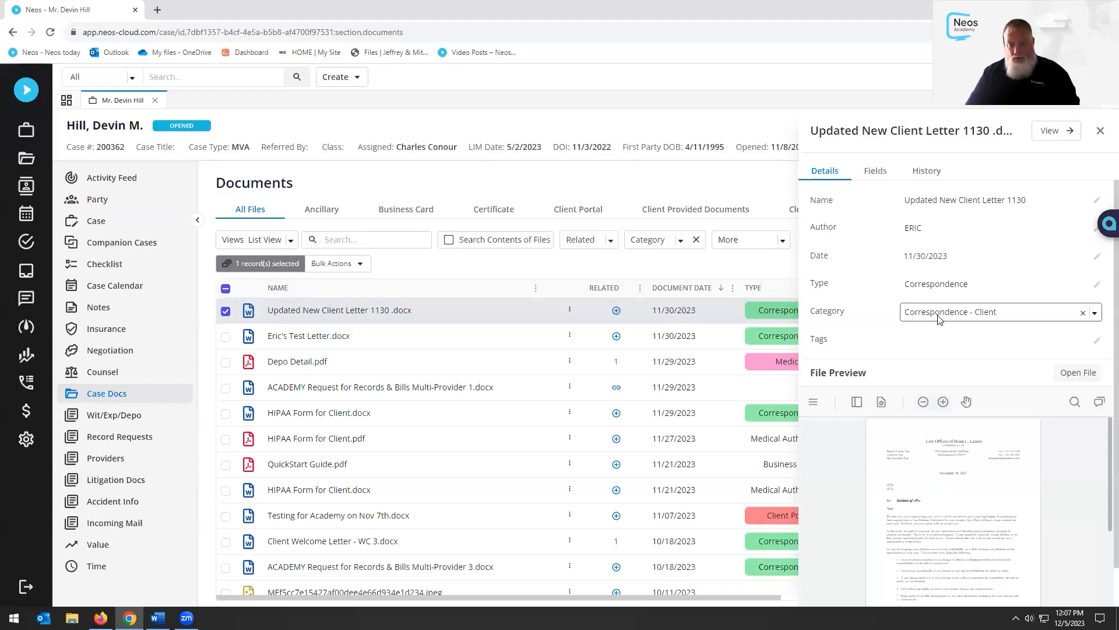
pyautogui.click(1095, 315)
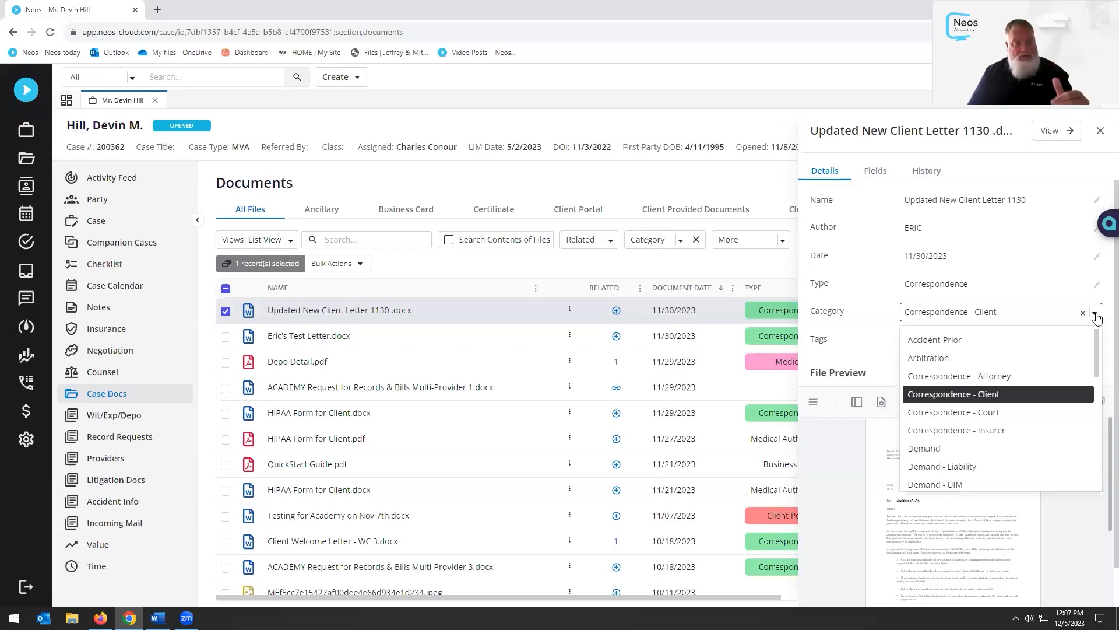
pyautogui.click(870, 334)
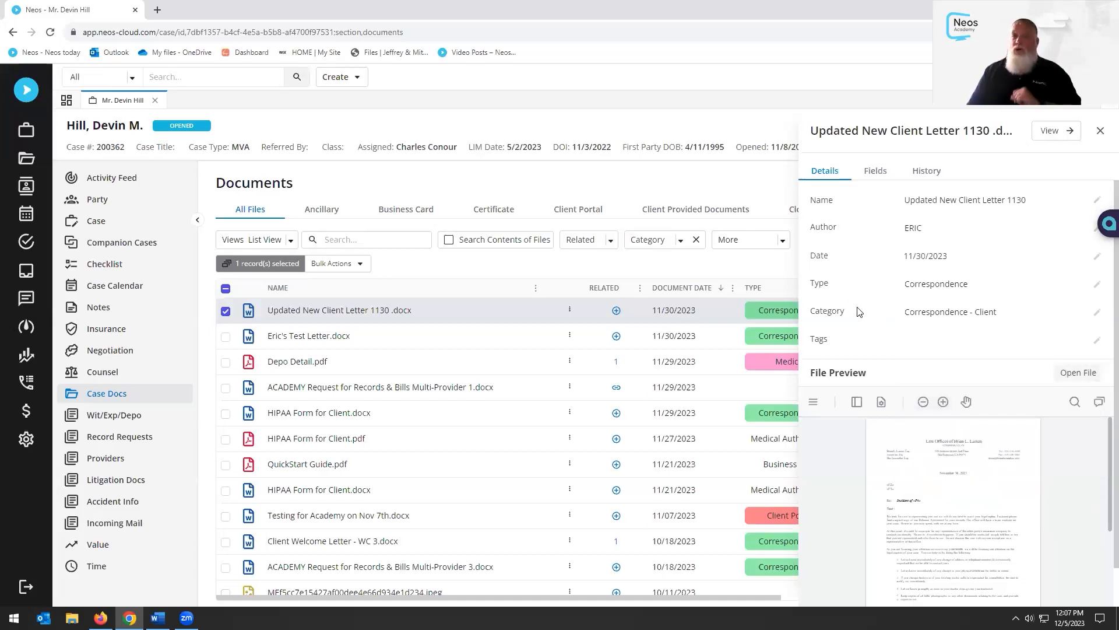
# Tag the letter with the 1st, 2nd, 3rd, 4th and 5th tags
pyautogui.click(987, 349)
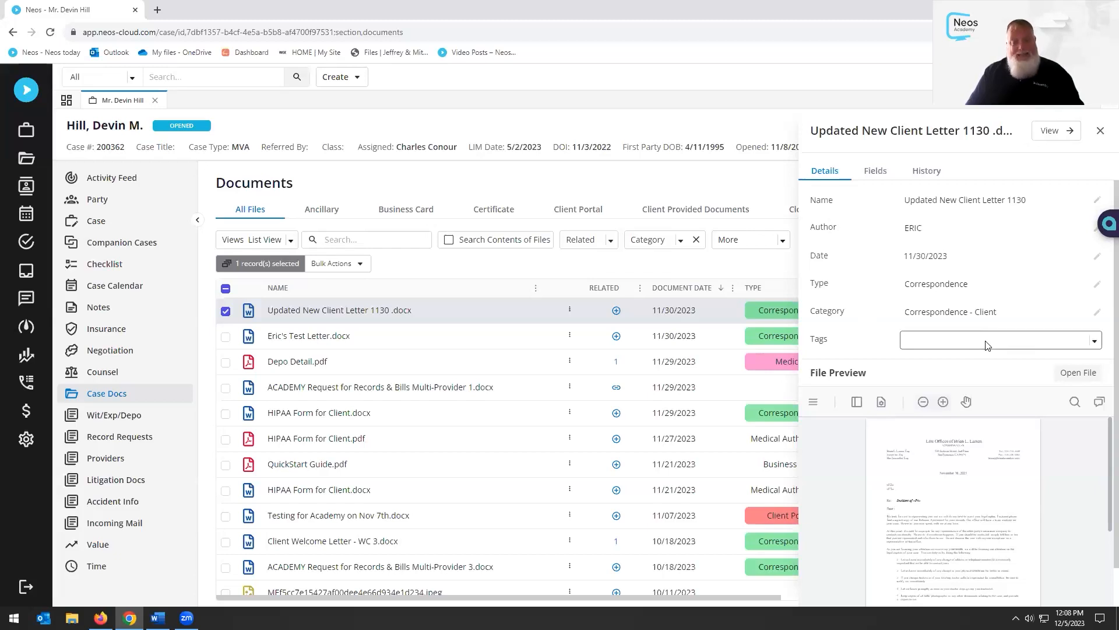
pyautogui.click(1094, 343)
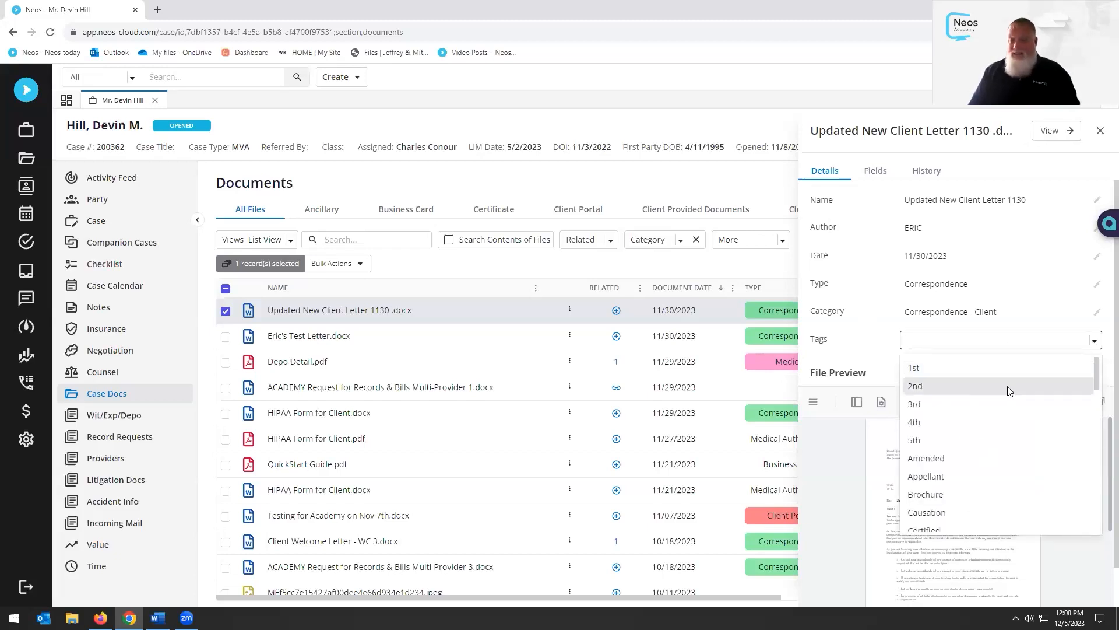
pyautogui.click(959, 371)
pyautogui.click(956, 387)
pyautogui.click(947, 402)
pyautogui.click(943, 419)
pyautogui.click(938, 438)
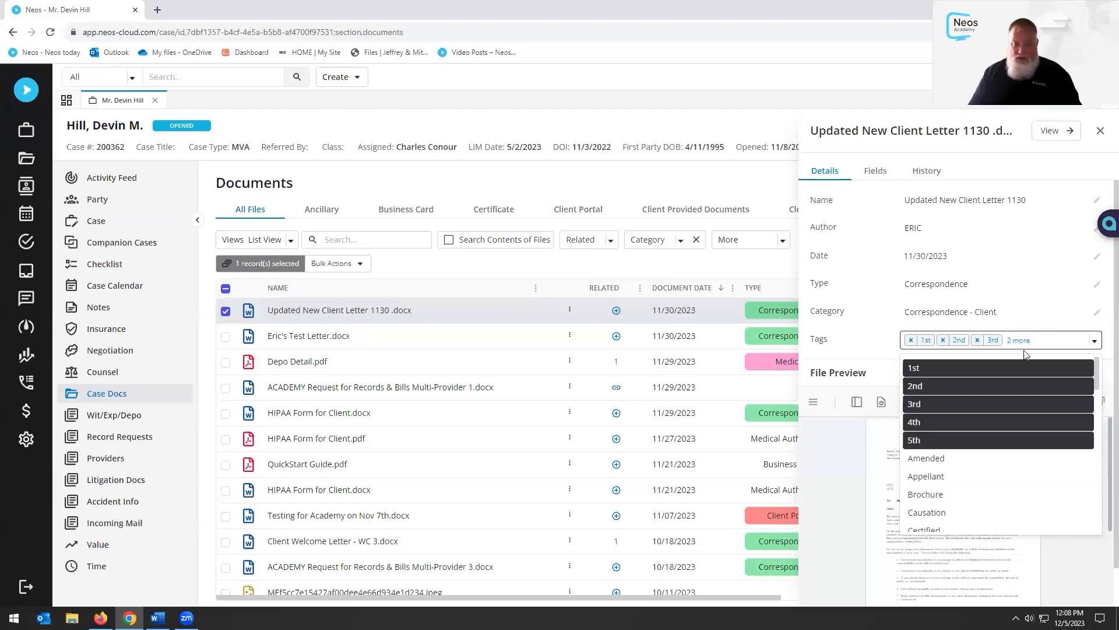
# Remove the 5th through 1st tags, leaving the letter with no tags
pyautogui.click(955, 442)
pyautogui.click(955, 421)
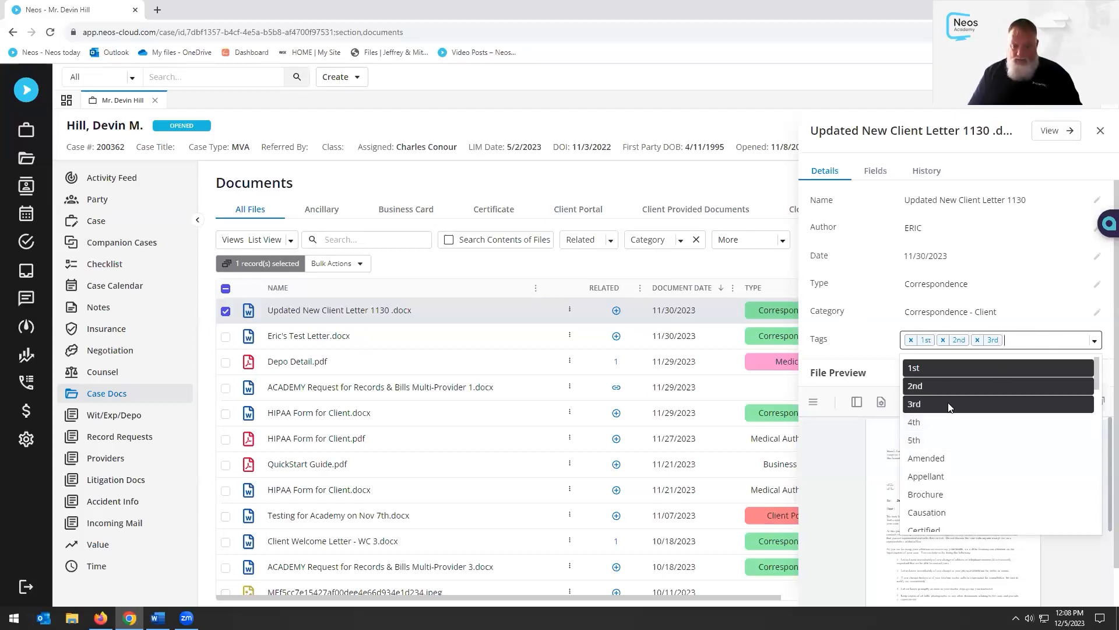
pyautogui.click(951, 404)
pyautogui.click(947, 386)
pyautogui.click(946, 371)
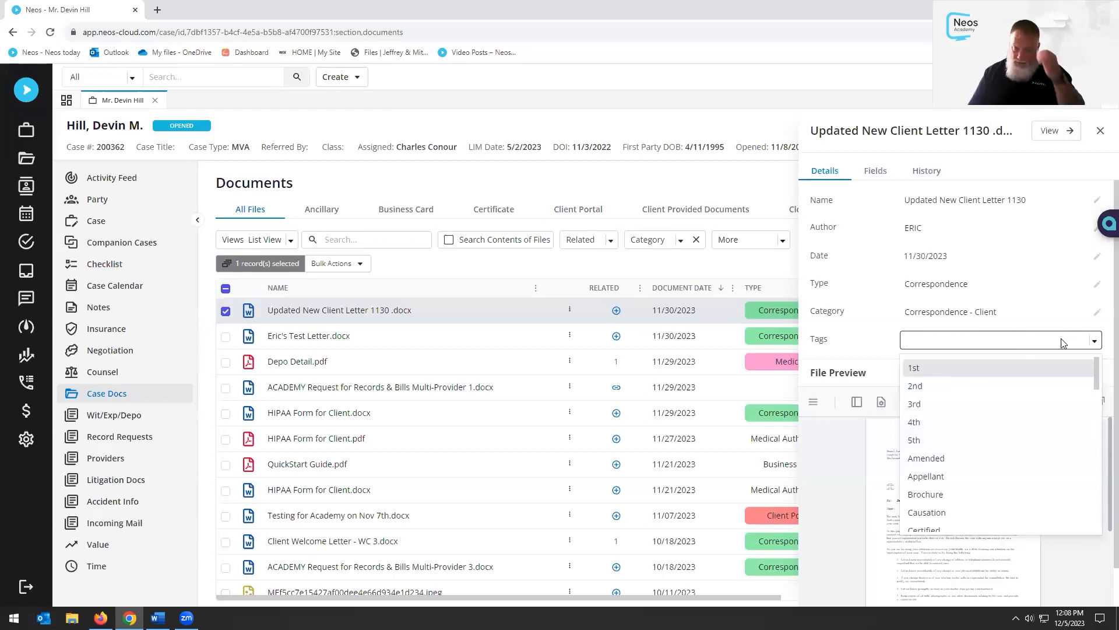
pyautogui.click(1095, 347)
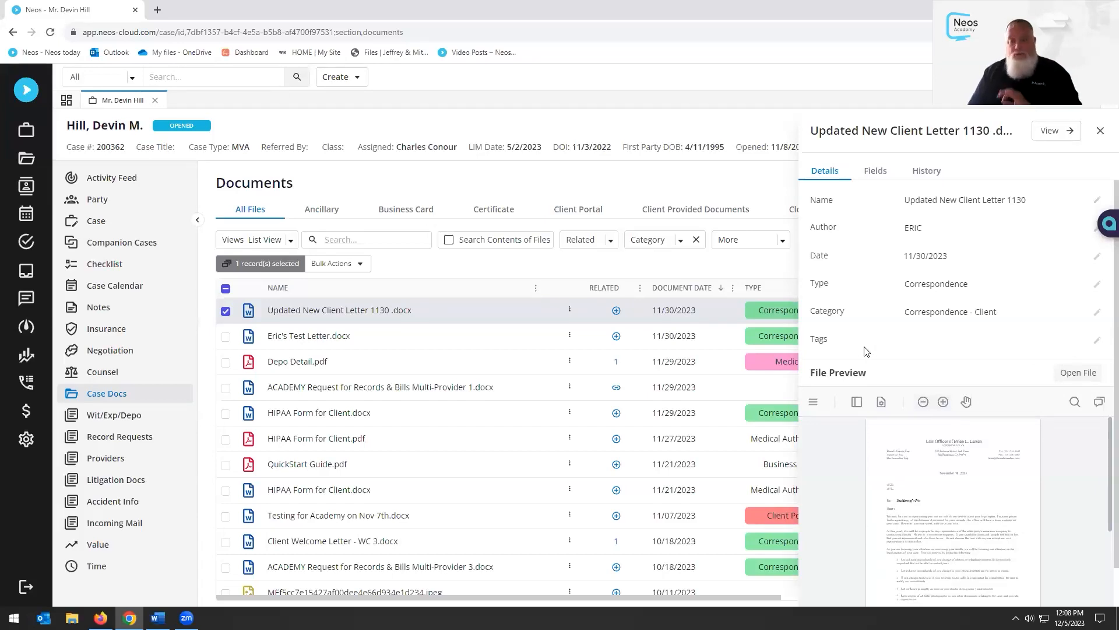
# Close the letter's Details panel and scroll through the document list
pyautogui.click(1101, 132)
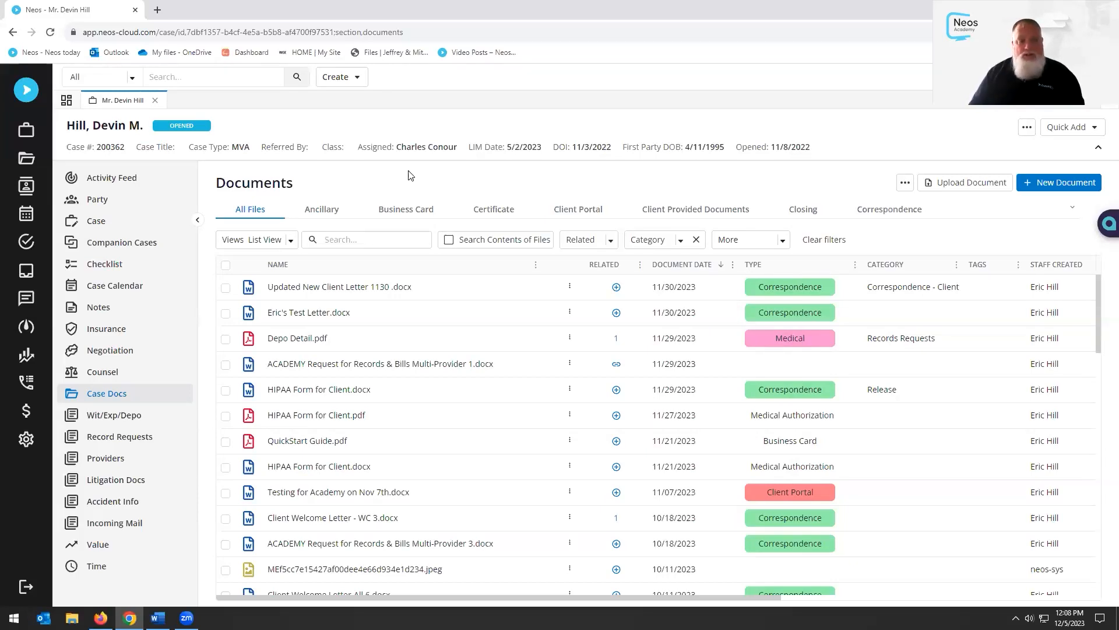
pyautogui.scroll(-3, 416, 380)
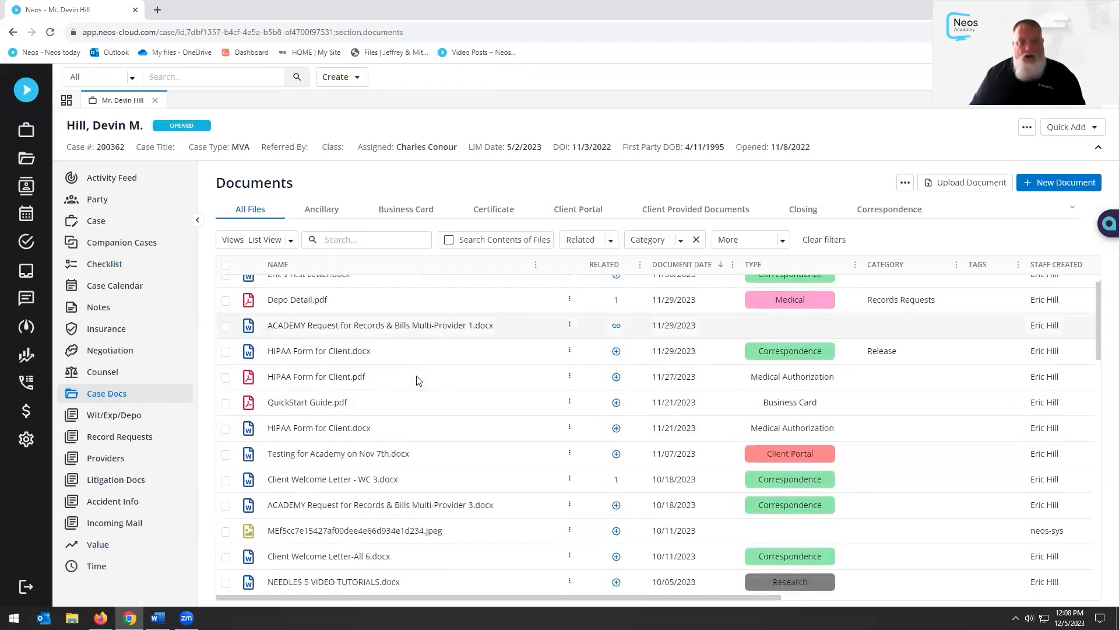
pyautogui.scroll(-10, 416, 380)
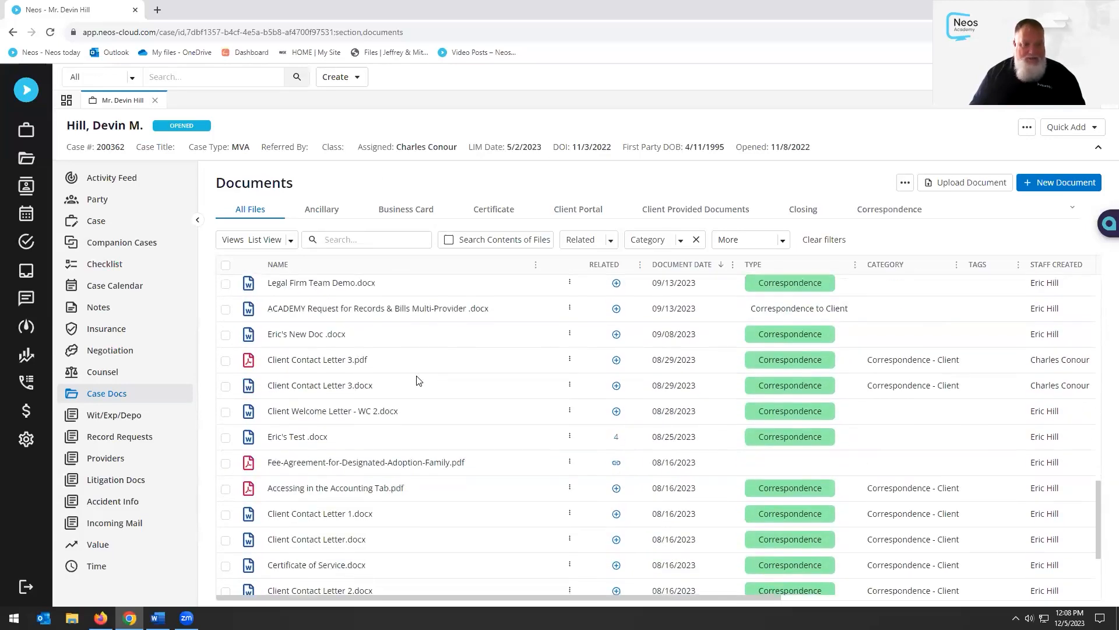
pyautogui.scroll(15, 417, 380)
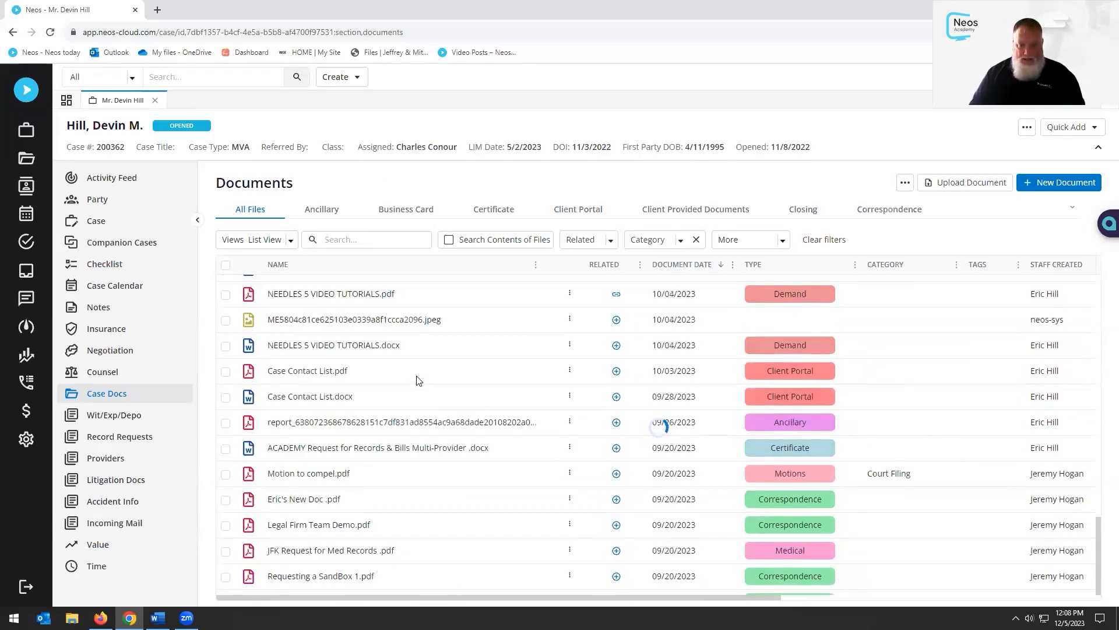
# Browse the Ancillary, Client Portal, Closing and Medical tabs, then return to All Files
pyautogui.click(322, 213)
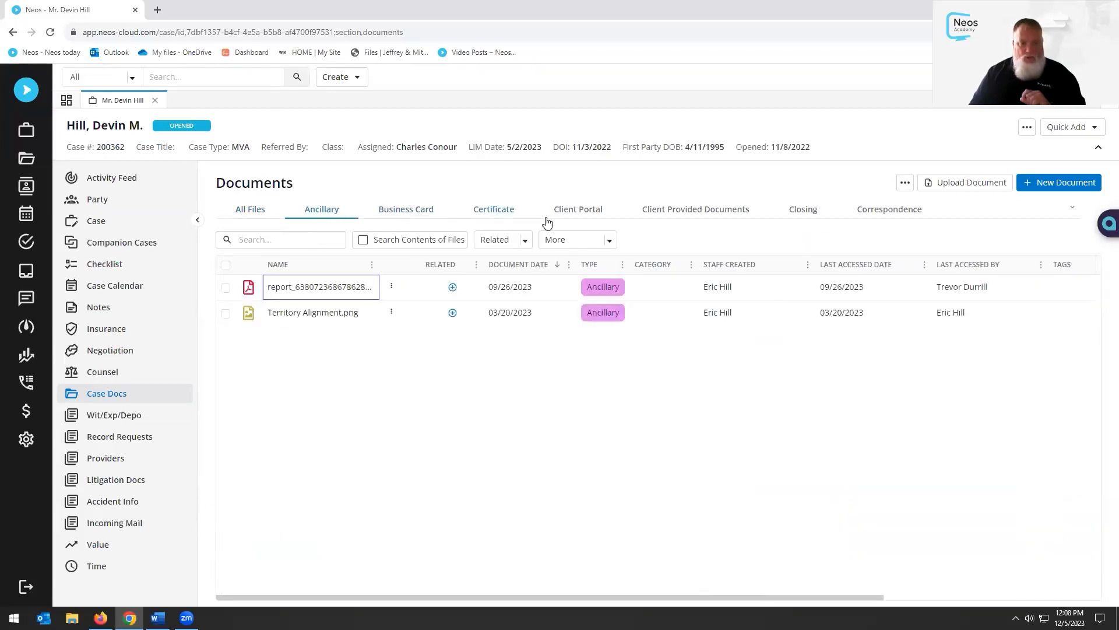
pyautogui.click(581, 213)
pyautogui.click(792, 219)
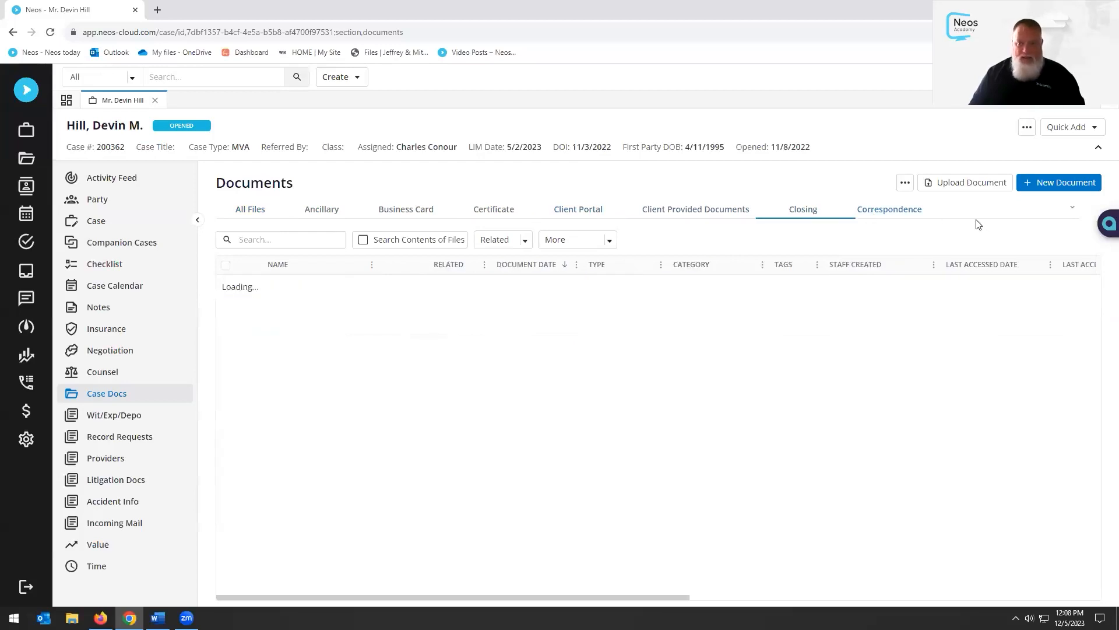
pyautogui.click(1072, 207)
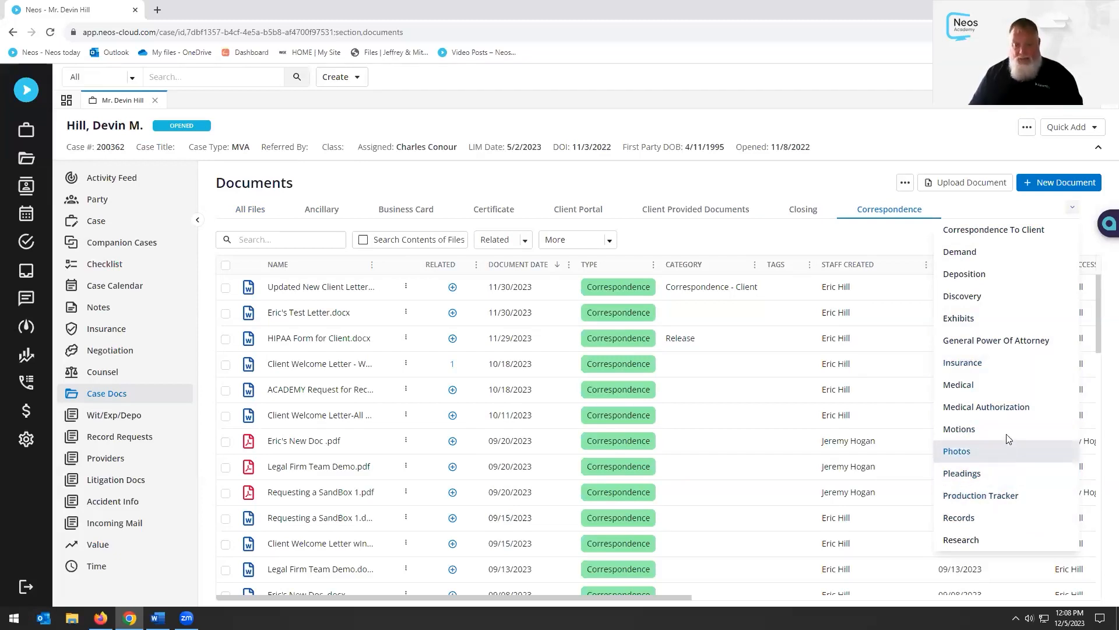
pyautogui.click(979, 390)
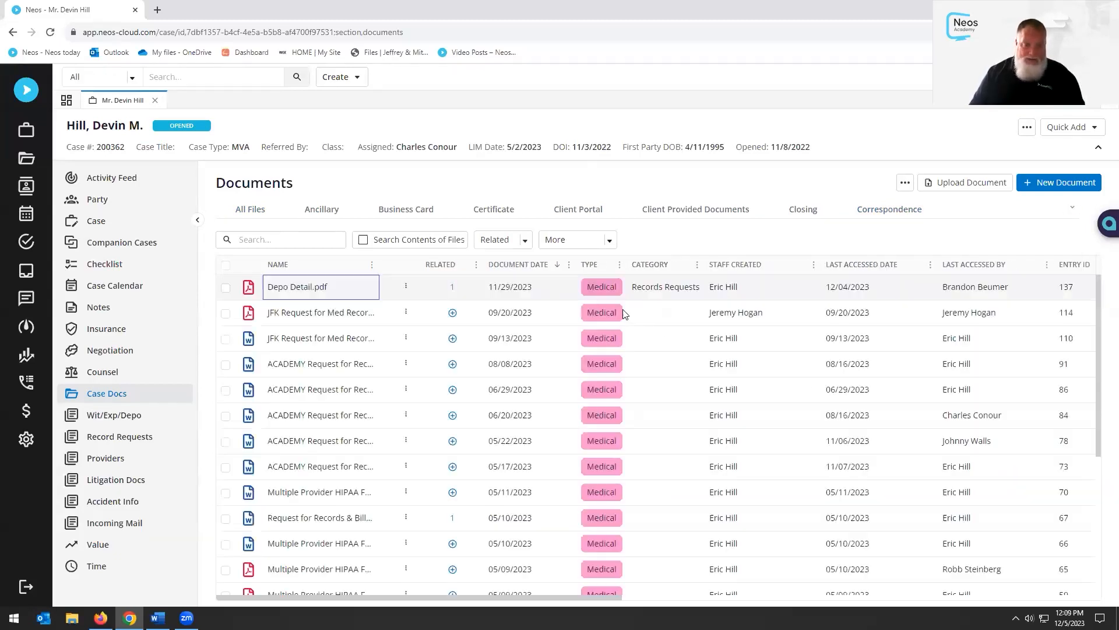
pyautogui.scroll(-4, 661, 364)
pyautogui.scroll(4, 661, 364)
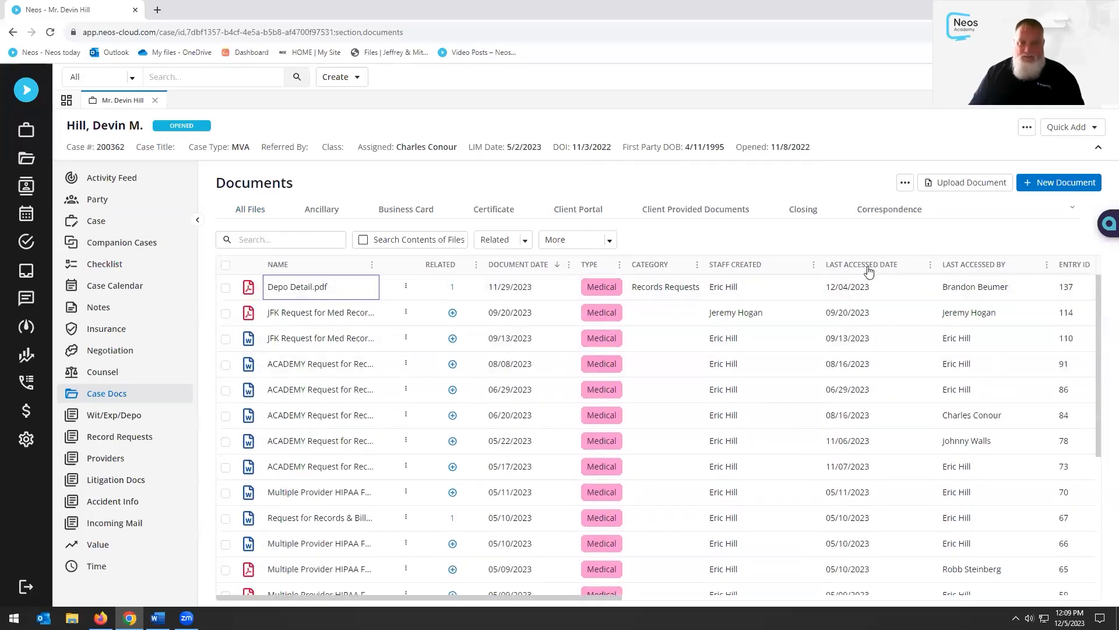
pyautogui.click(249, 211)
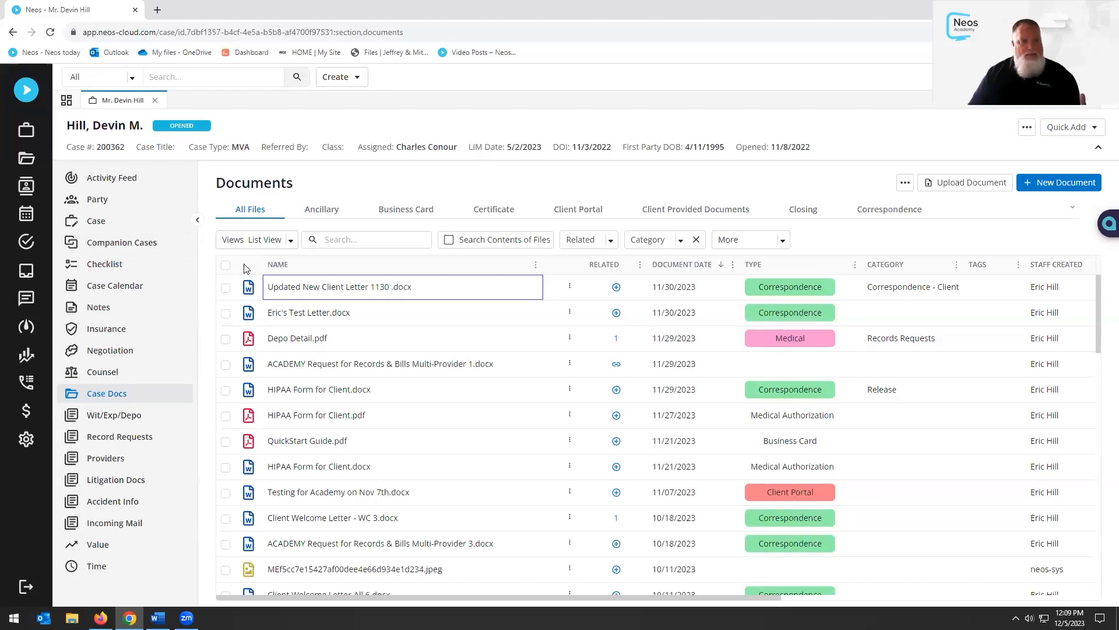
pyautogui.click(290, 242)
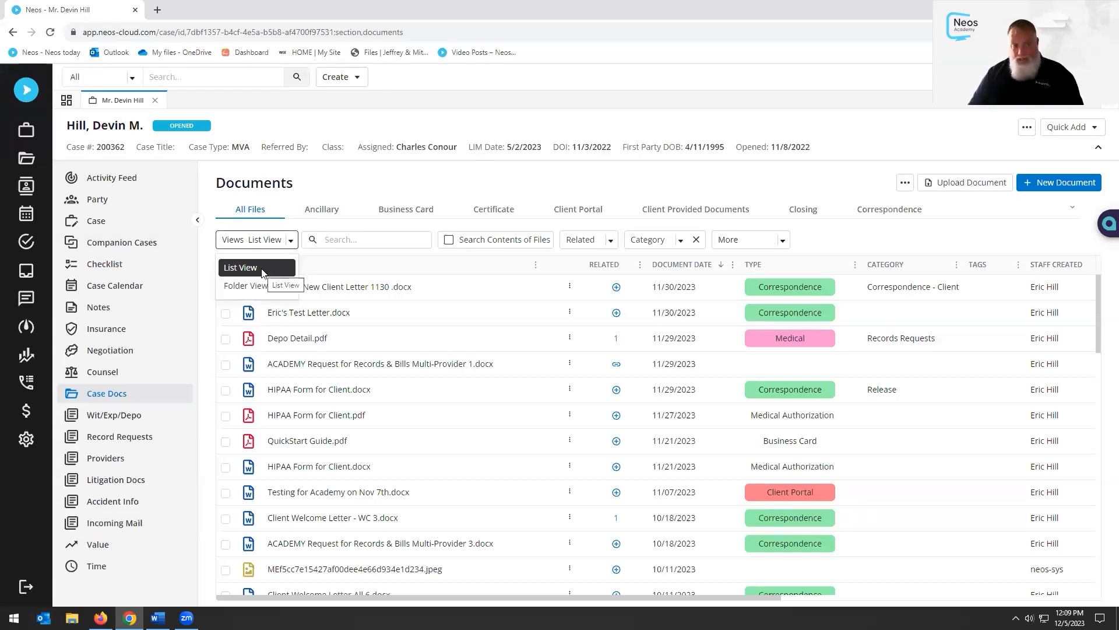
pyautogui.click(507, 182)
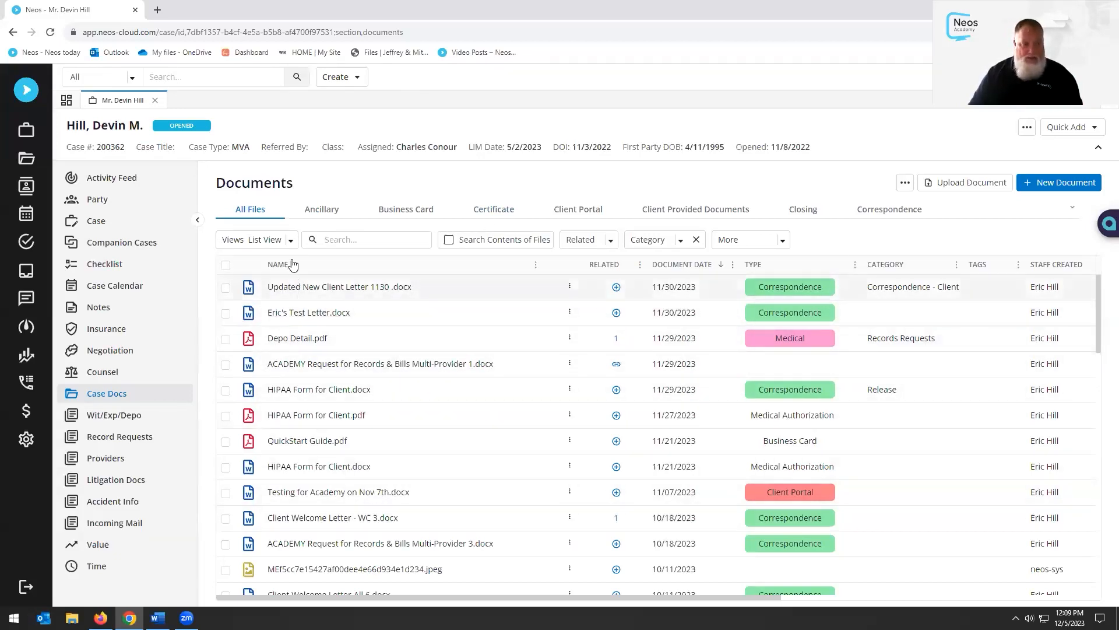
pyautogui.click(290, 240)
pyautogui.click(262, 284)
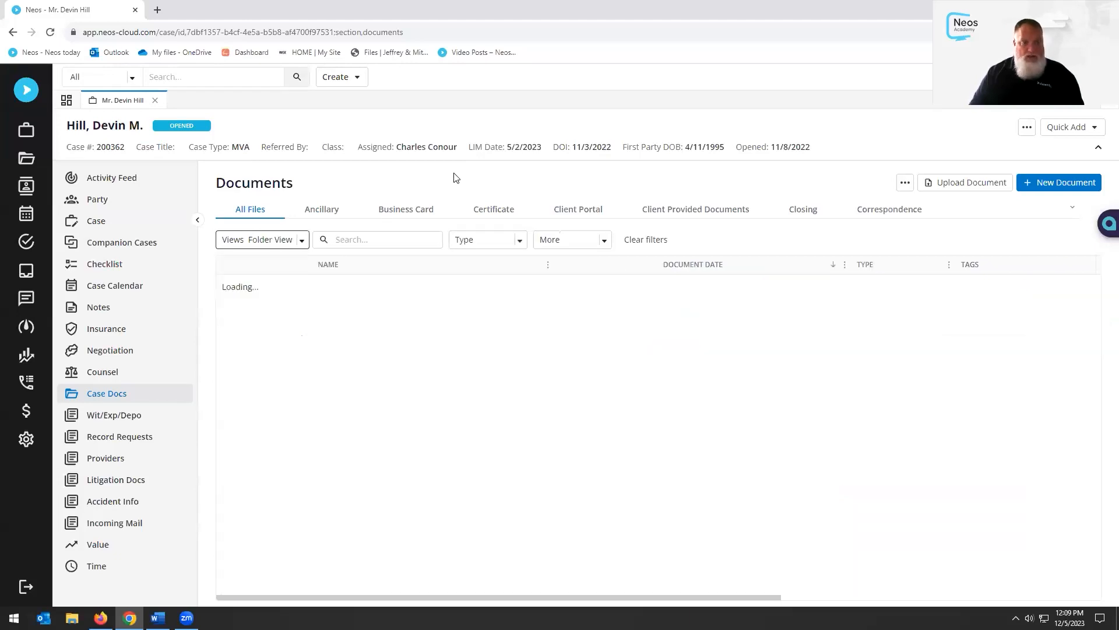
pyautogui.click(300, 481)
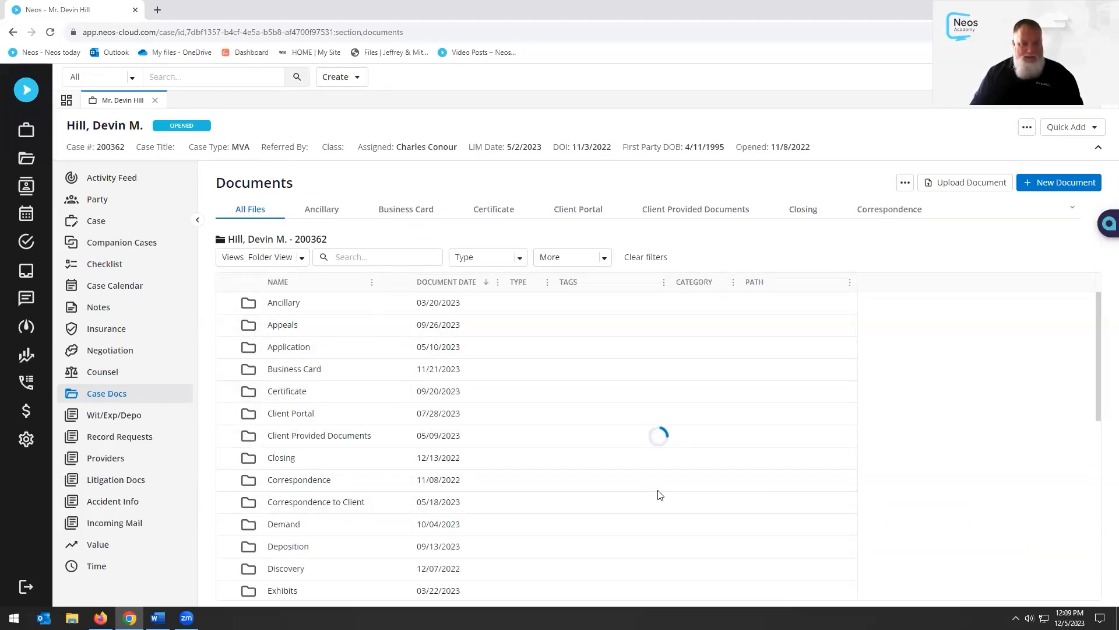
pyautogui.scroll(-3, 668, 442)
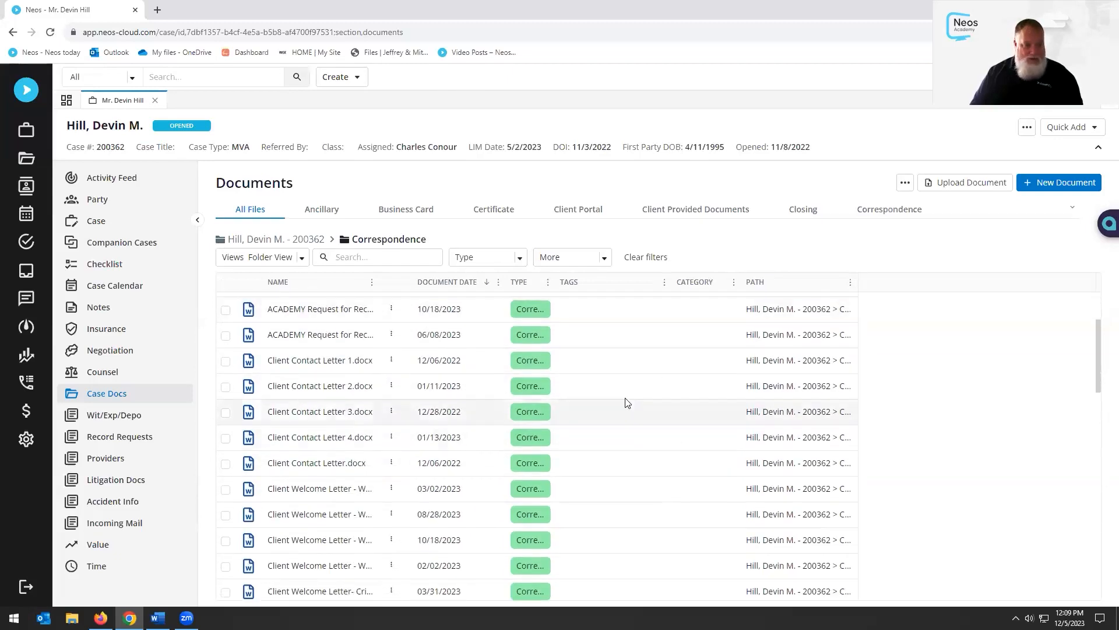
pyautogui.click(295, 239)
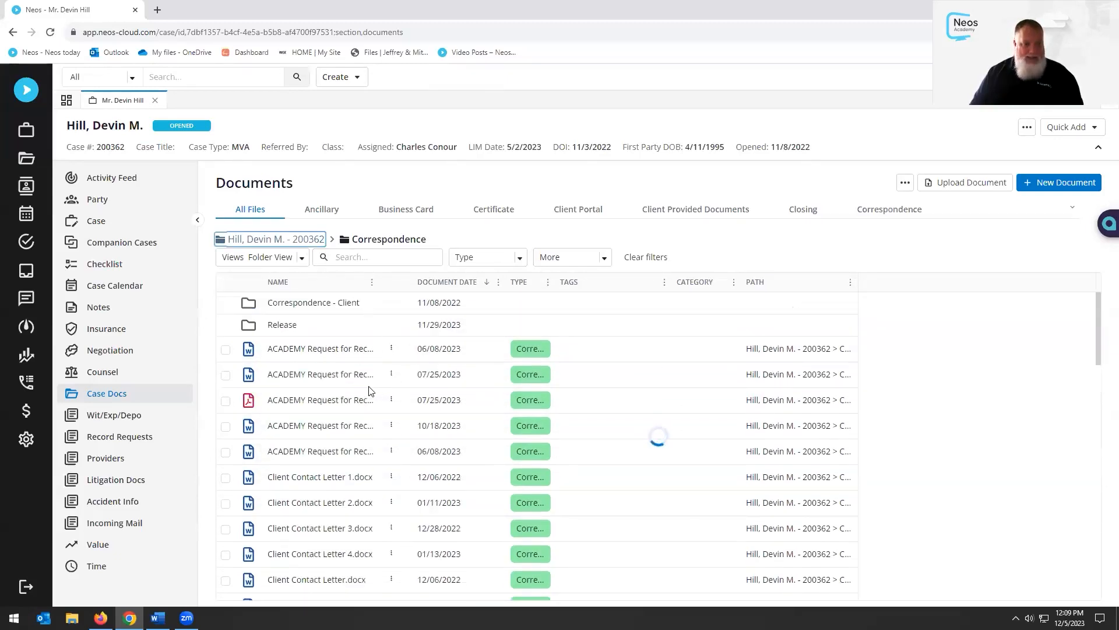
pyautogui.scroll(-5, 347, 414)
pyautogui.scroll(-3, 349, 443)
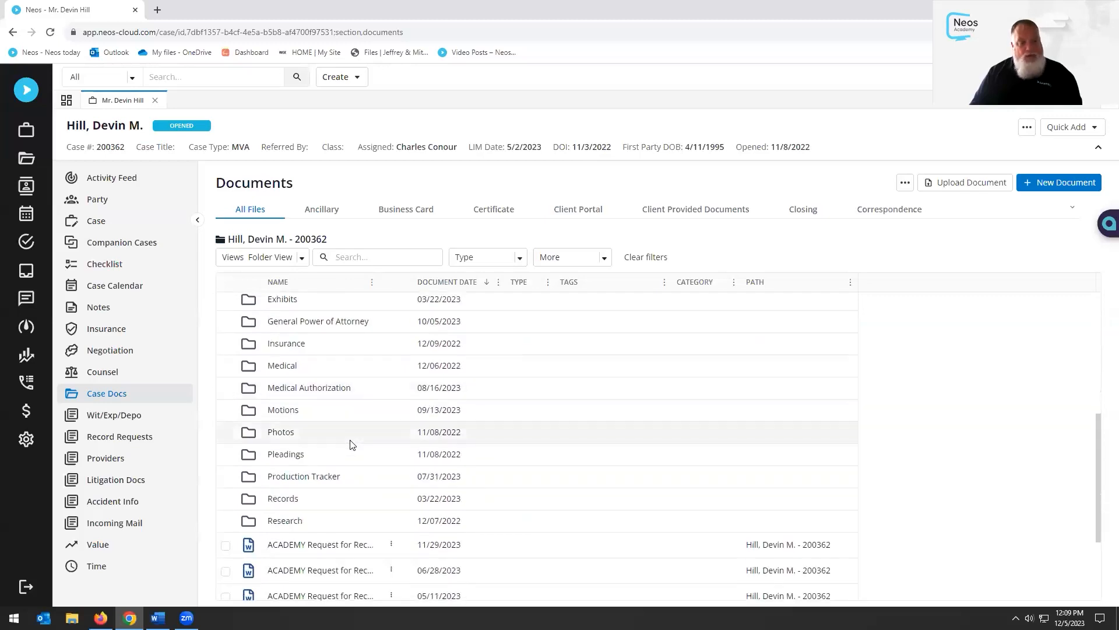
pyautogui.scroll(-1, 358, 413)
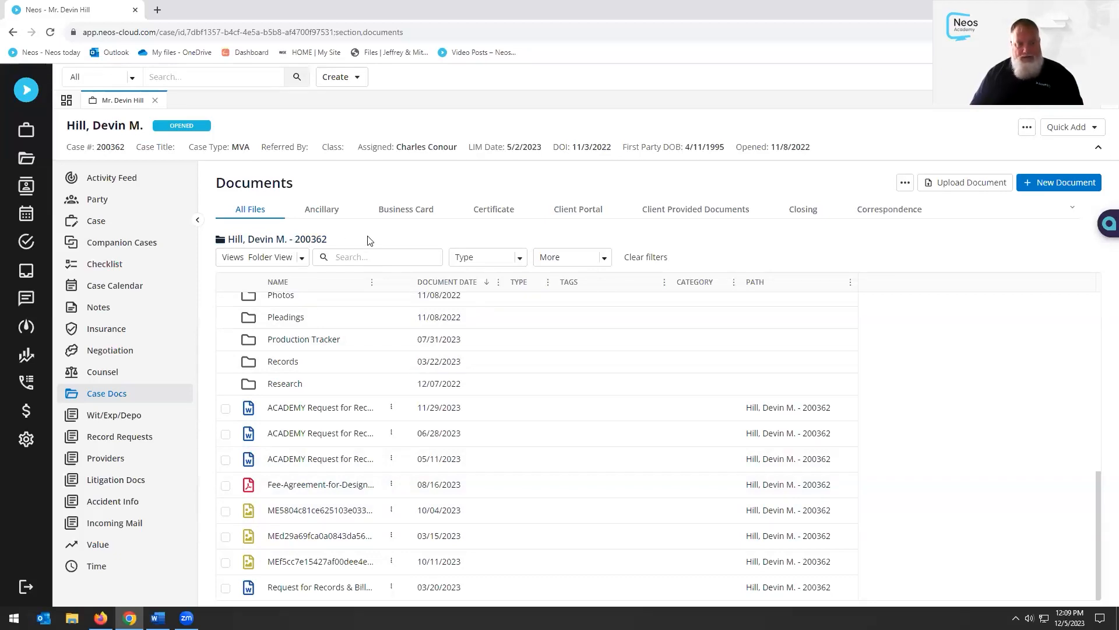
pyautogui.click(292, 257)
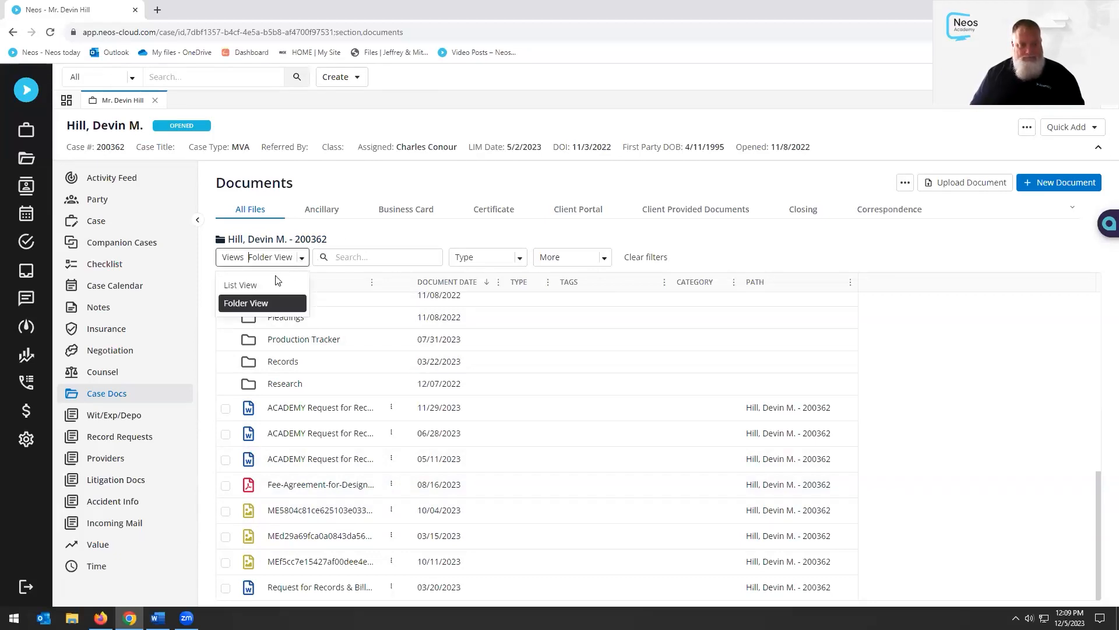
pyautogui.click(264, 284)
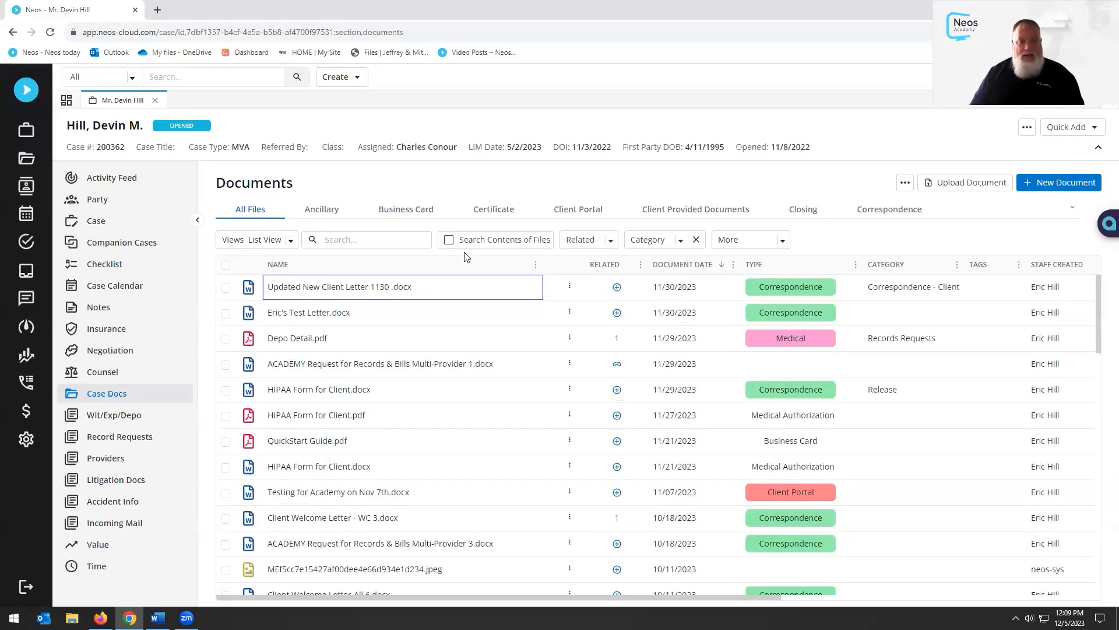
pyautogui.click(613, 242)
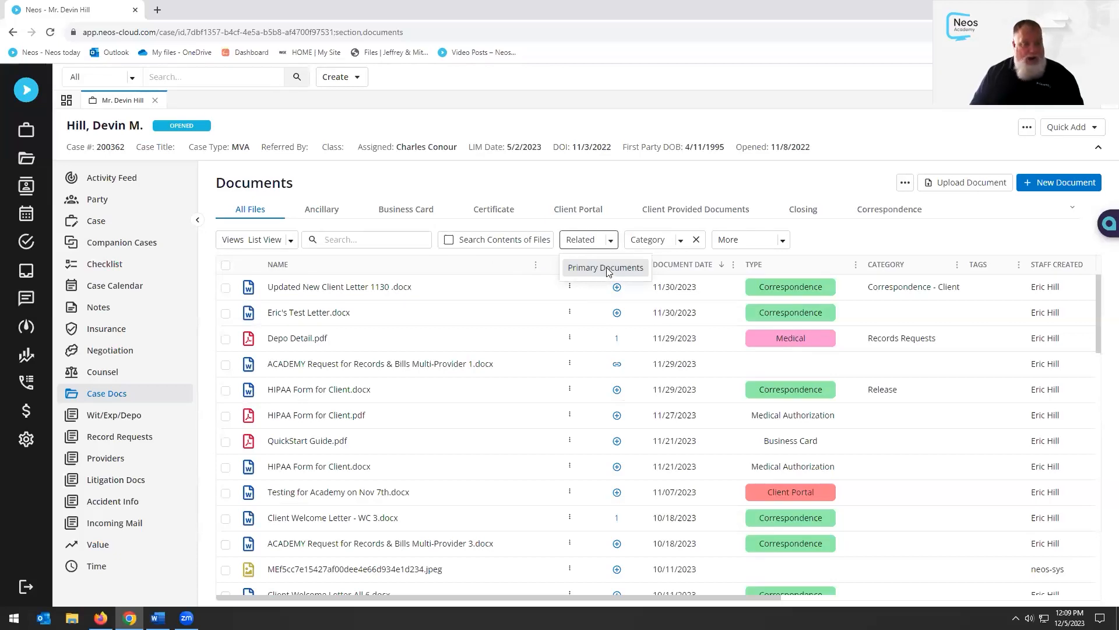
pyautogui.click(522, 174)
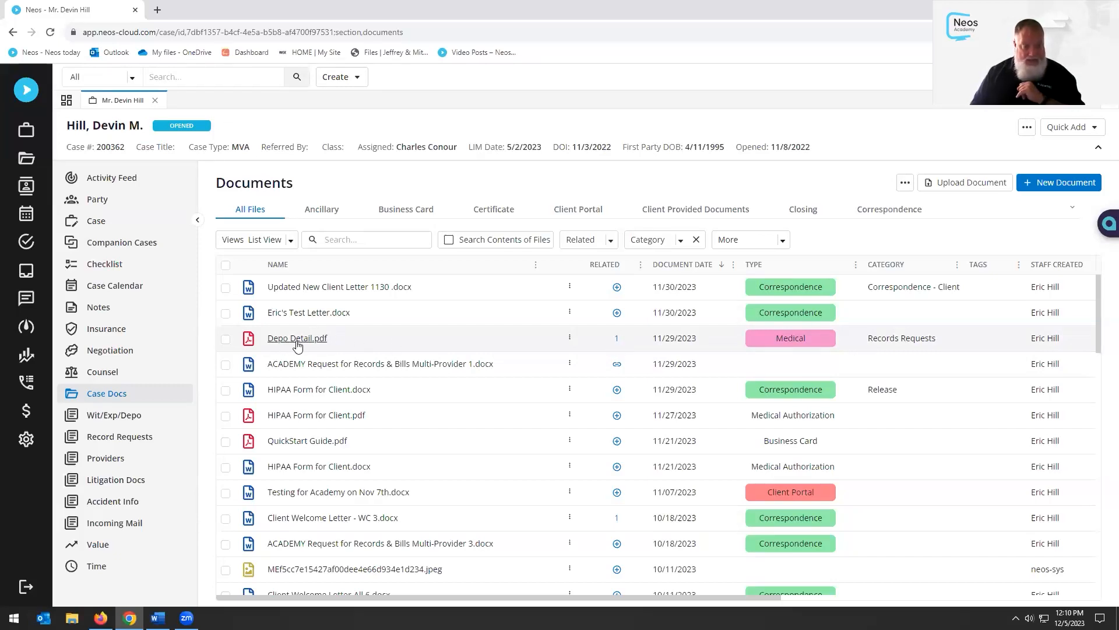
pyautogui.click(618, 342)
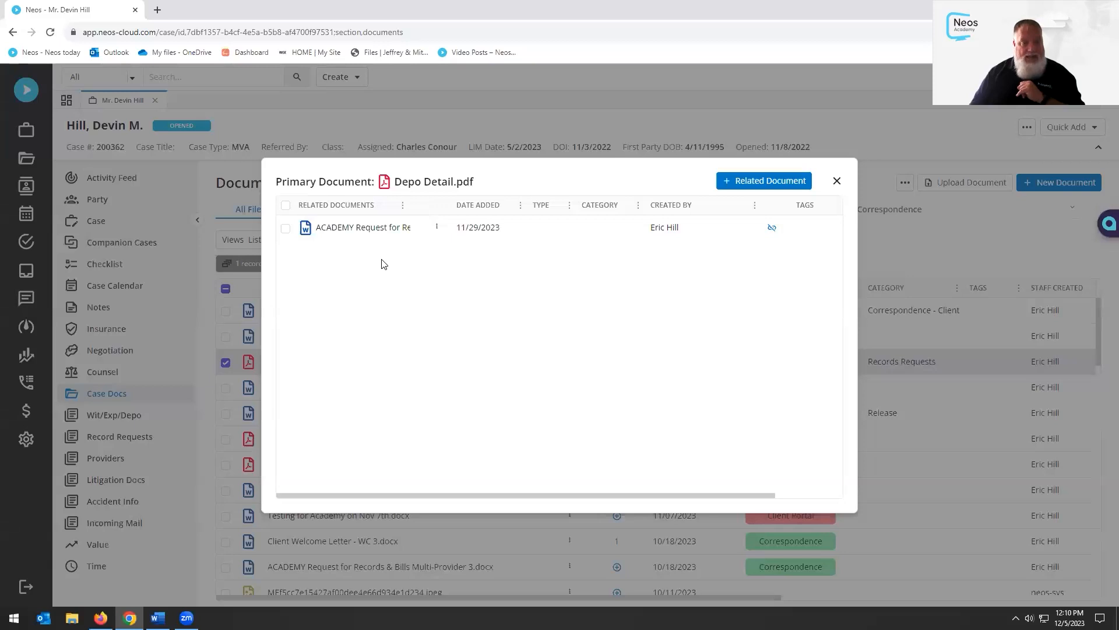
pyautogui.moveTo(489, 192); pyautogui.dragTo(350, 175)
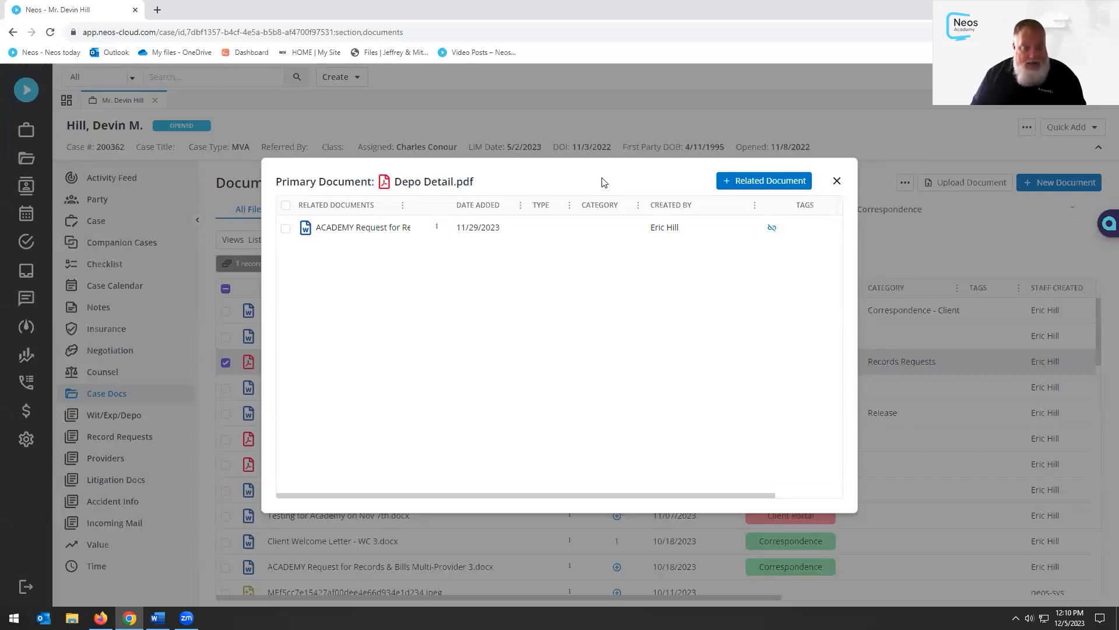
pyautogui.click(837, 182)
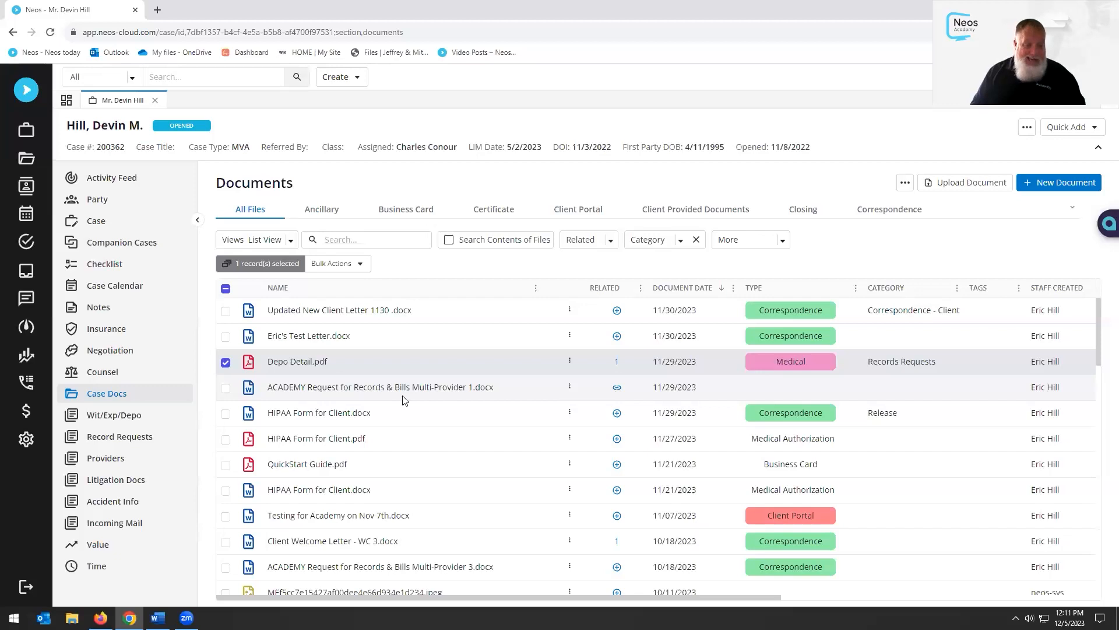
# View Client Welcome Letter - WC 3.docx's related document NEEDLES 5 VIDEO TUTORIALS.pdf, then close the list
pyautogui.scroll(-3, 629, 425)
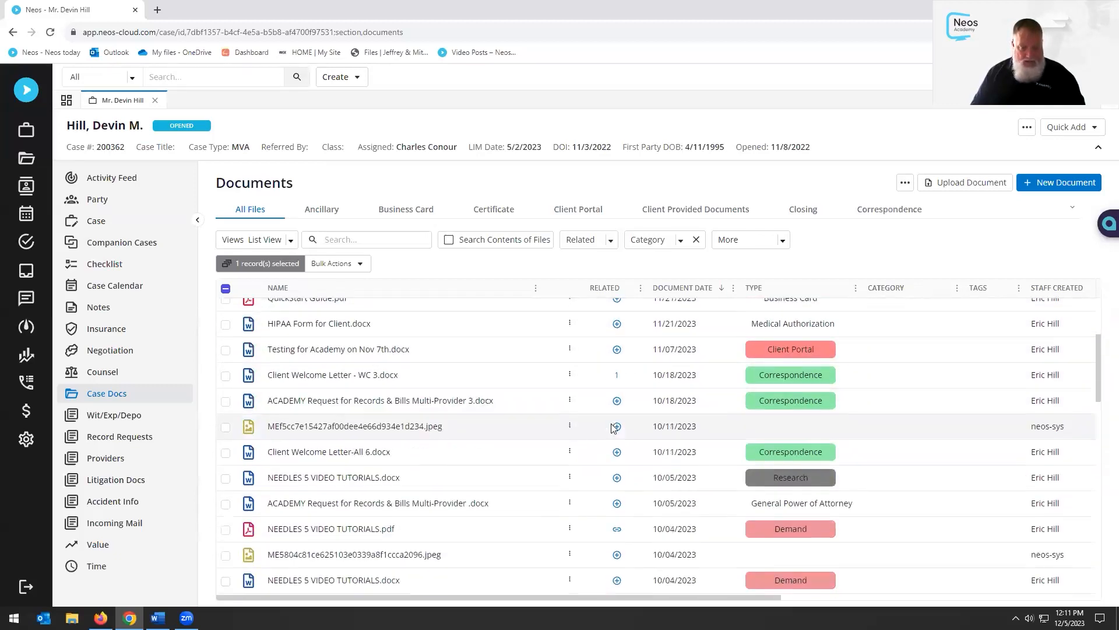
pyautogui.scroll(-1, 638, 450)
pyautogui.scroll(2, 633, 446)
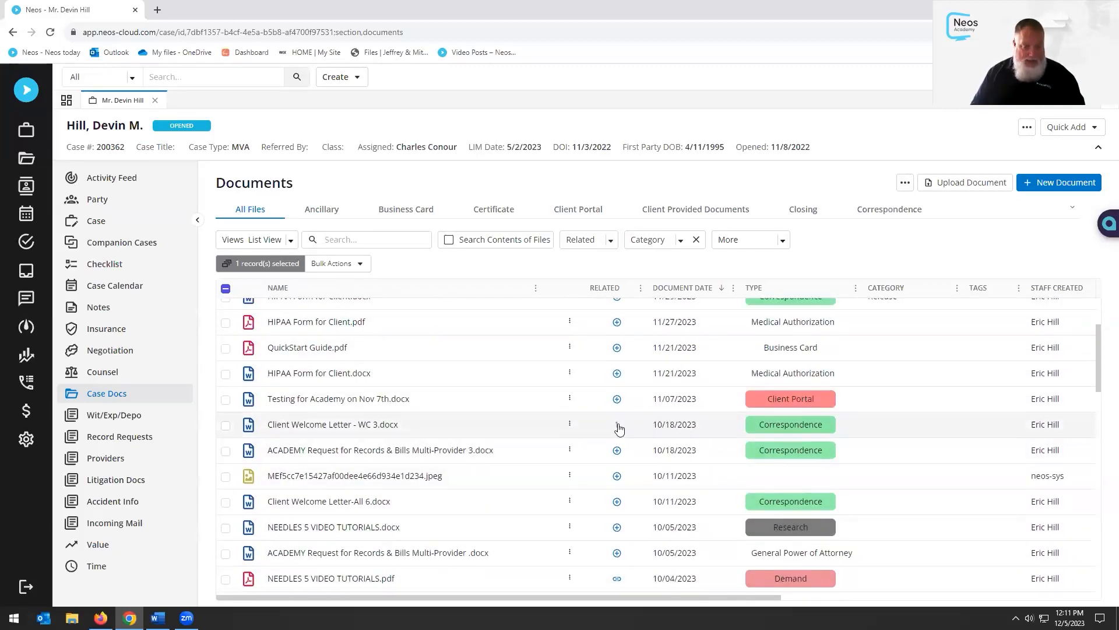
pyautogui.scroll(-1, 627, 444)
pyautogui.scroll(-1, 626, 443)
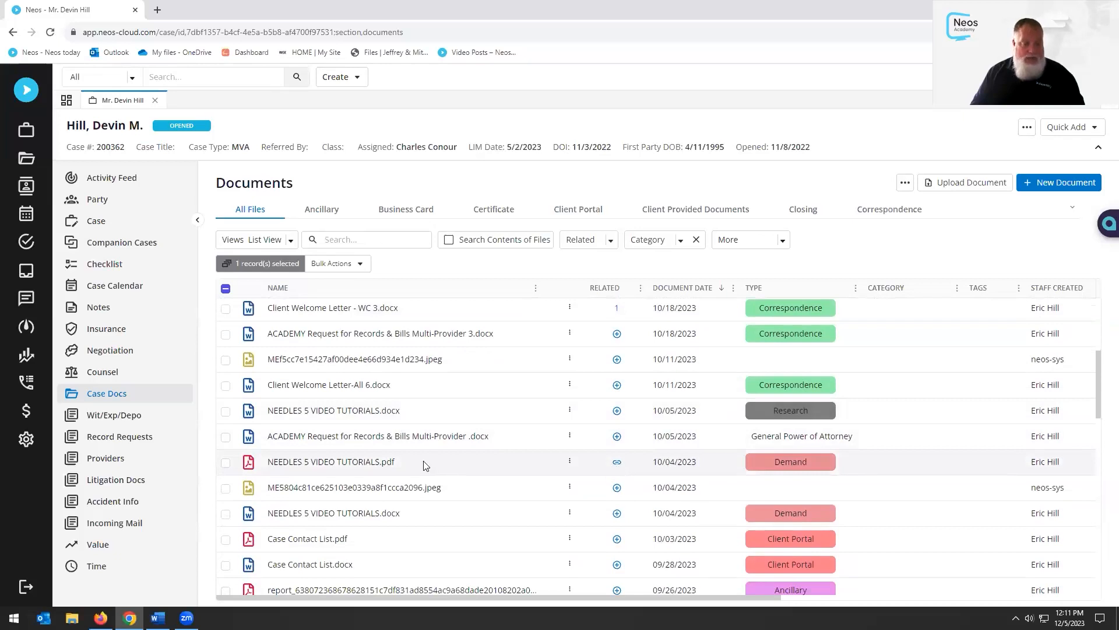
pyautogui.click(618, 462)
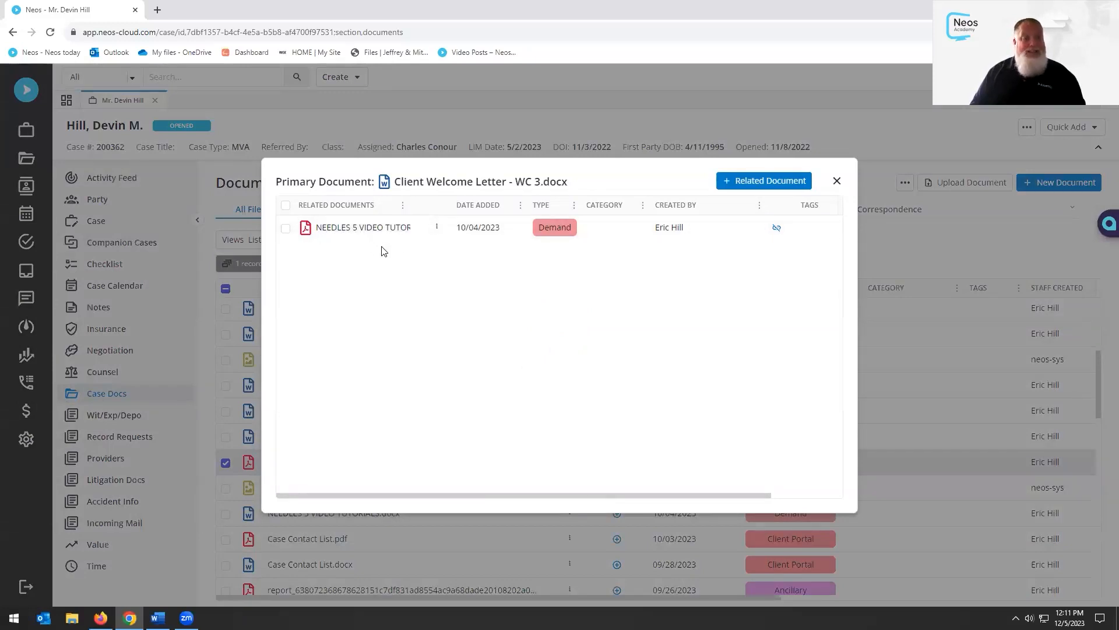
pyautogui.click(838, 181)
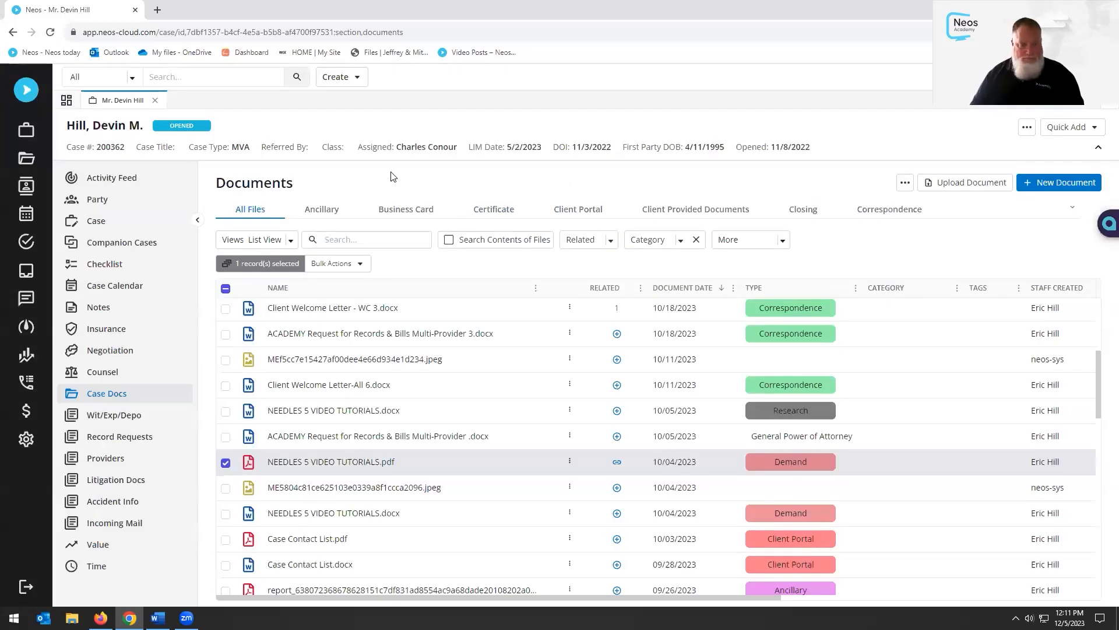
# Deselect NEEDLES 5 VIDEO TUTORIALS.pdf and sort documents by Document Date, newest first
pyautogui.click(226, 462)
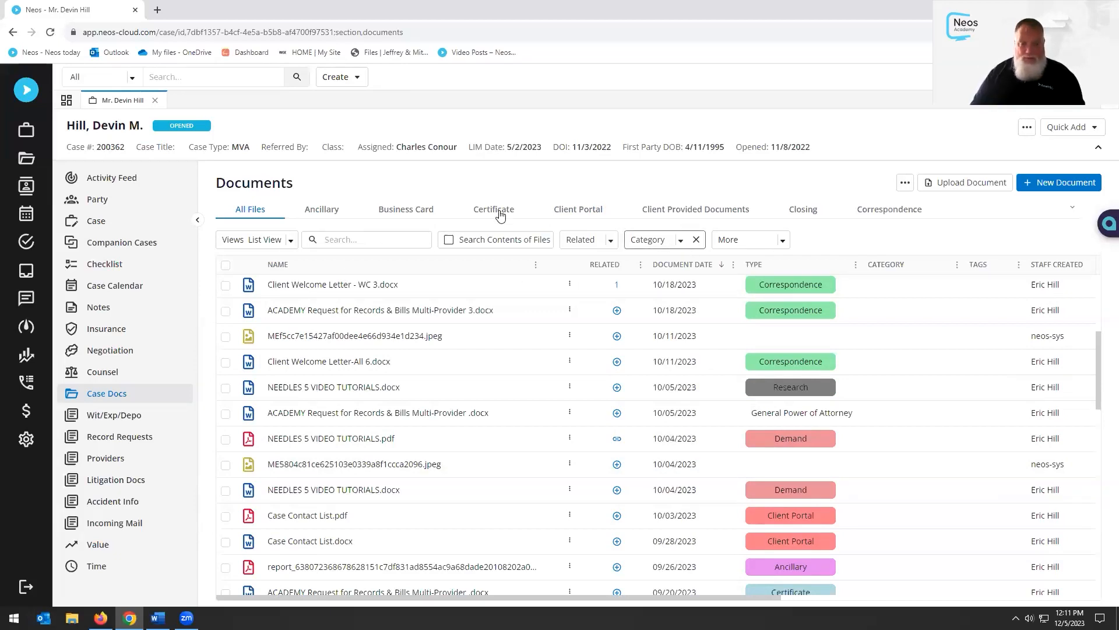
pyautogui.click(784, 241)
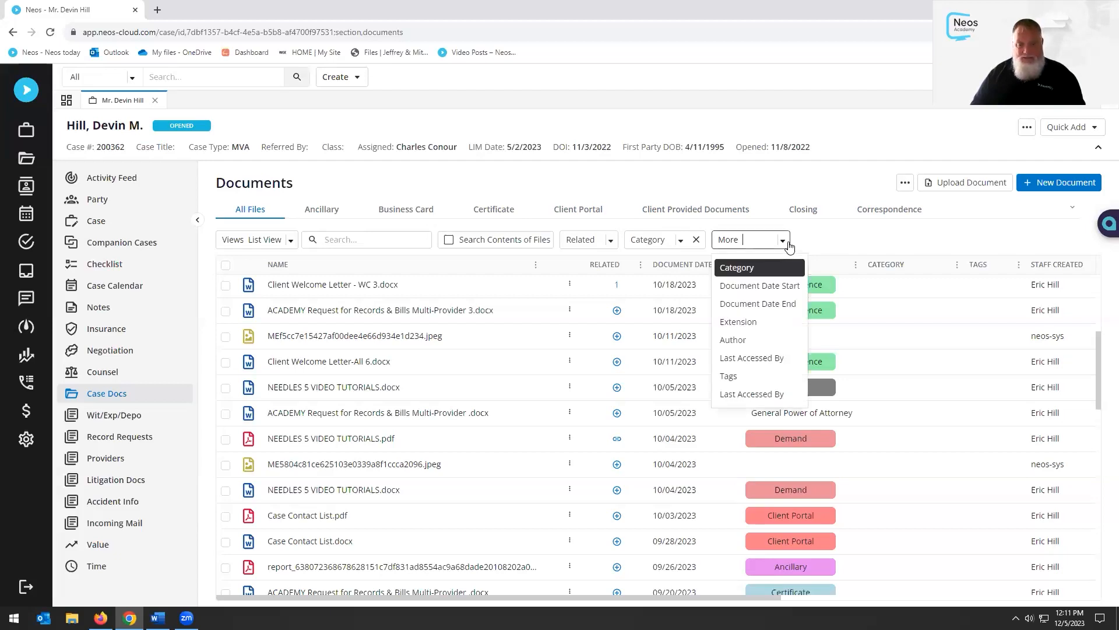
pyautogui.click(784, 241)
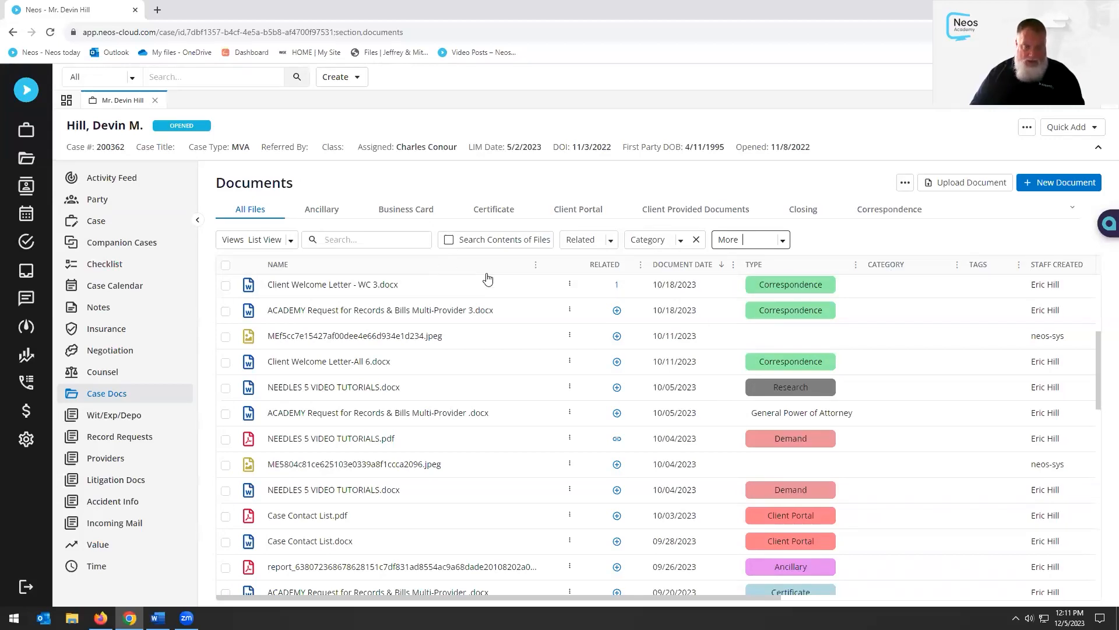
pyautogui.click(702, 267)
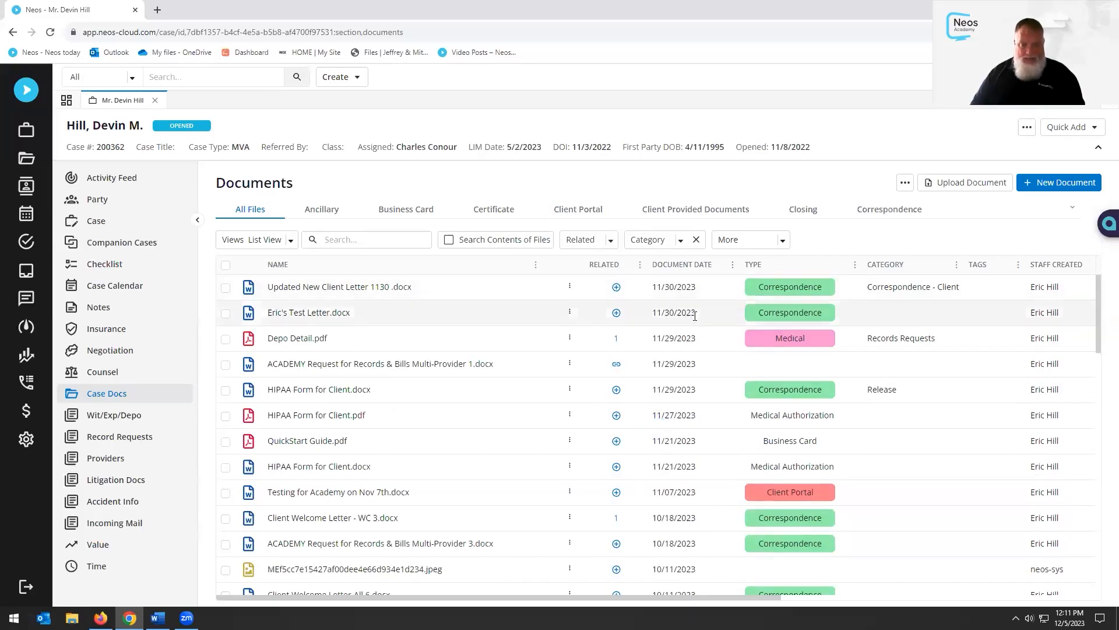
pyautogui.click(696, 267)
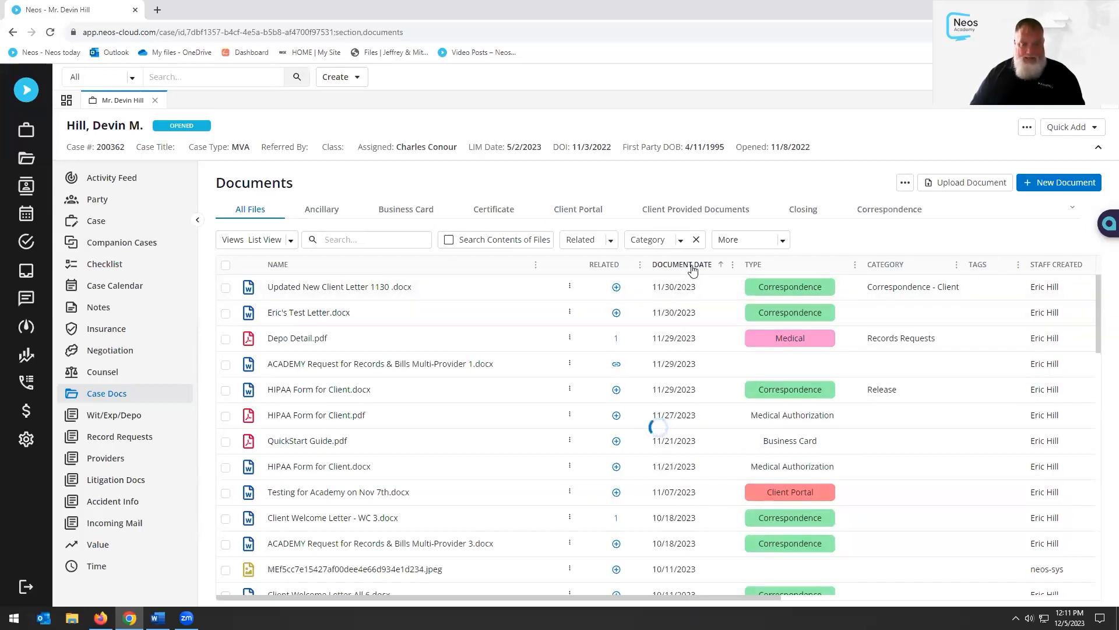
pyautogui.click(693, 267)
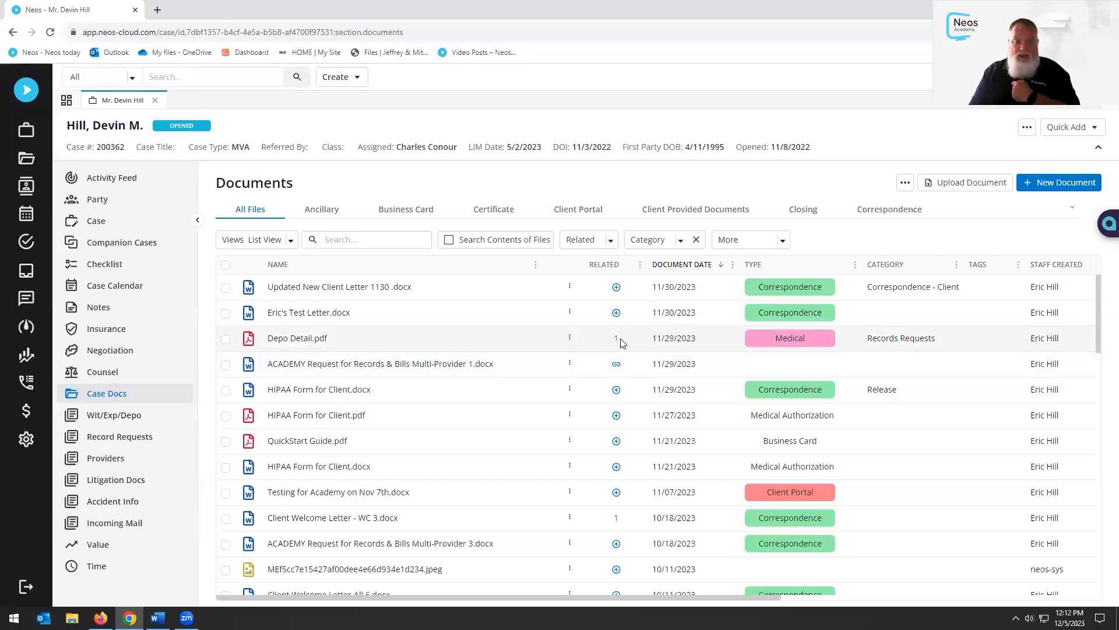
# Add HIPAA Form for Client.pdf and QuickStart Guide.pdf as related documents of Depo Detail.pdf
pyautogui.click(616, 340)
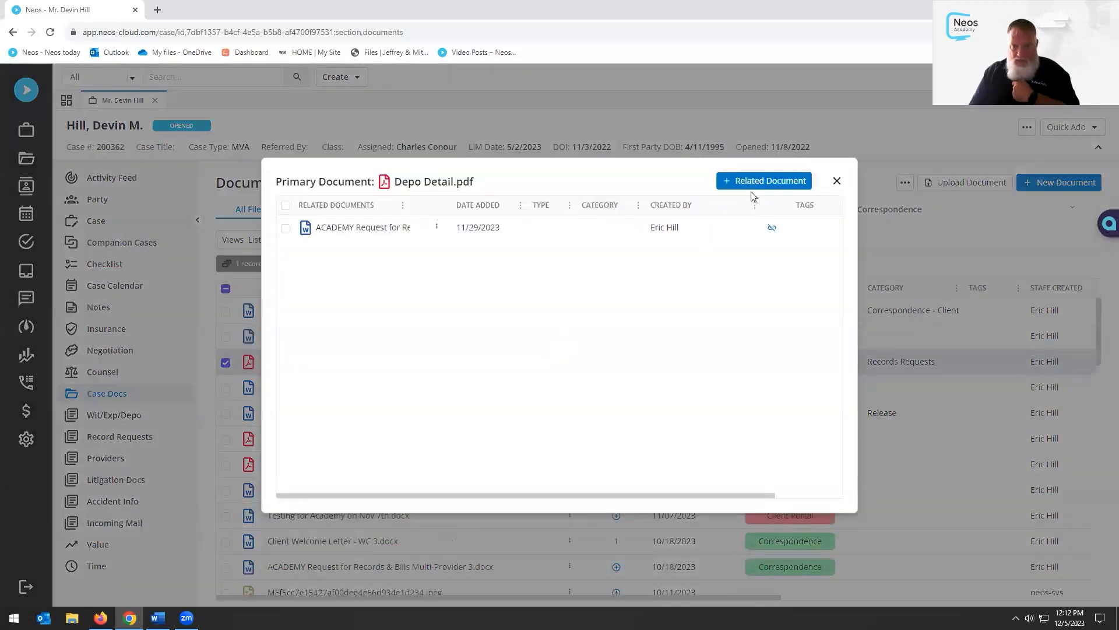
pyautogui.click(755, 187)
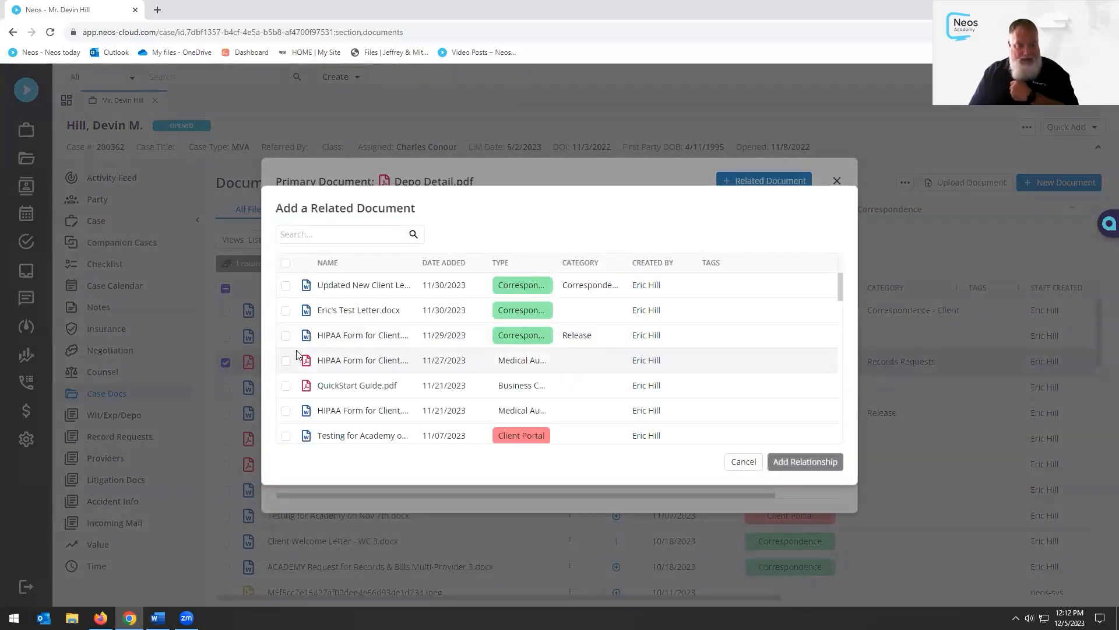
pyautogui.click(286, 361)
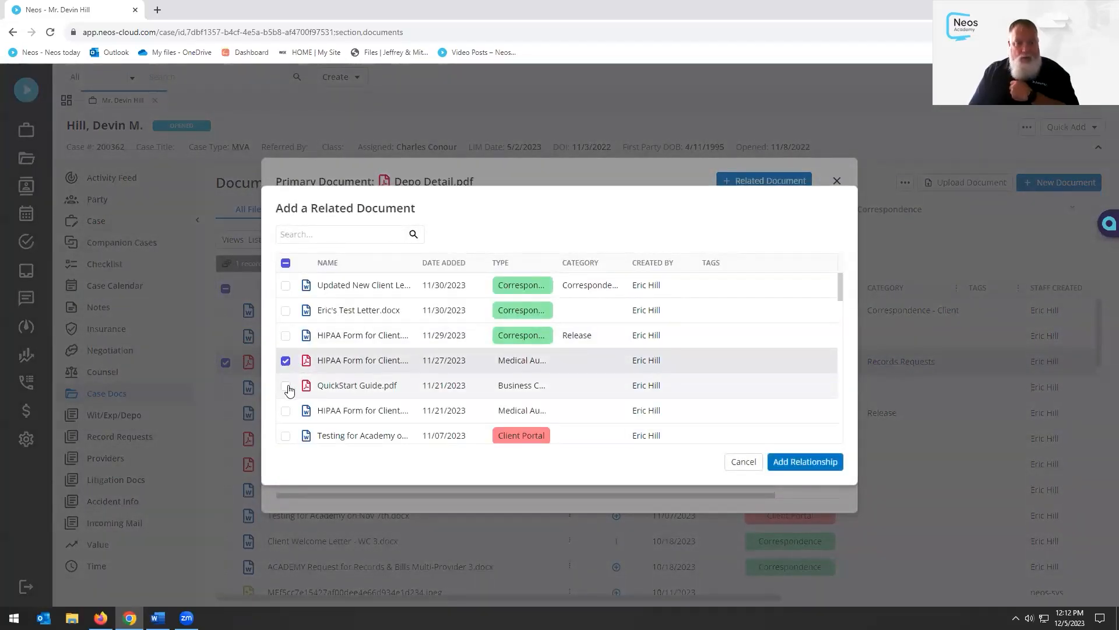
pyautogui.click(286, 386)
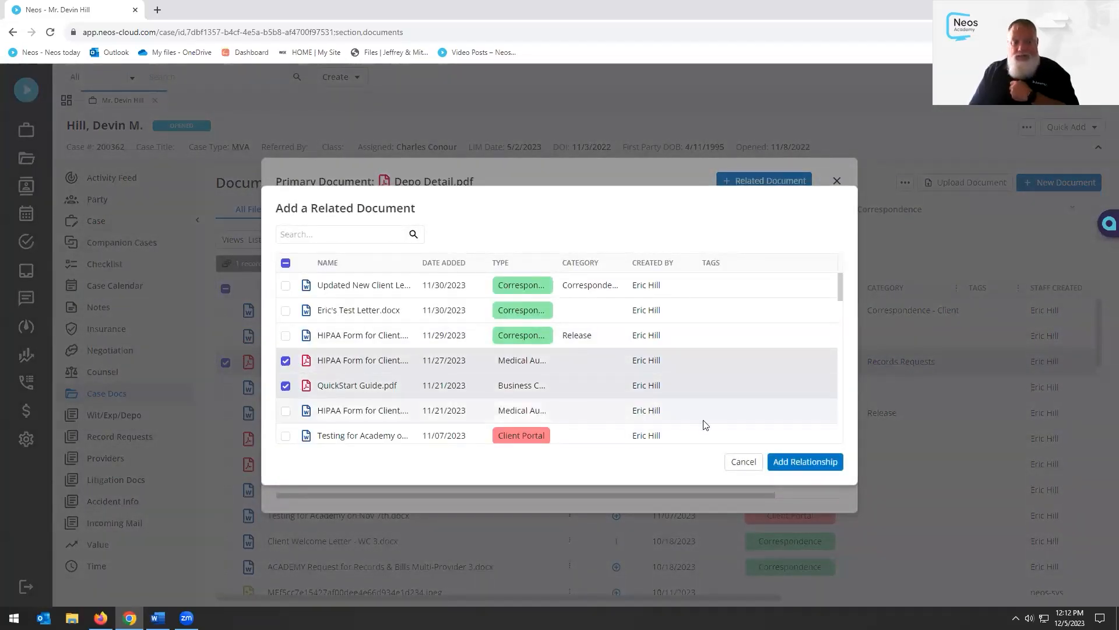
pyautogui.click(790, 464)
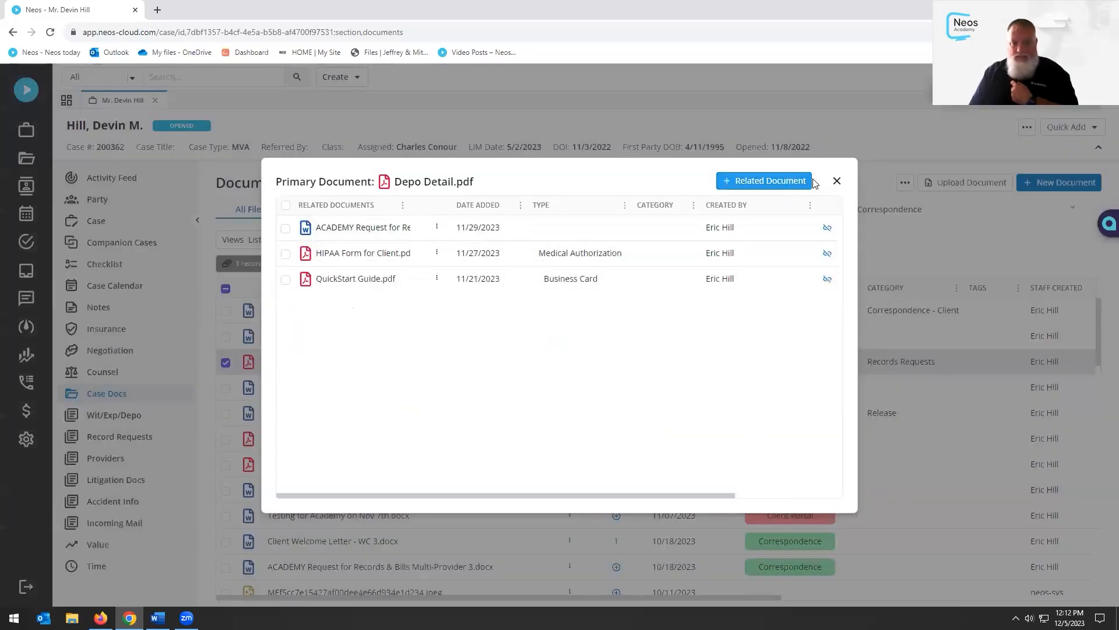
pyautogui.click(838, 181)
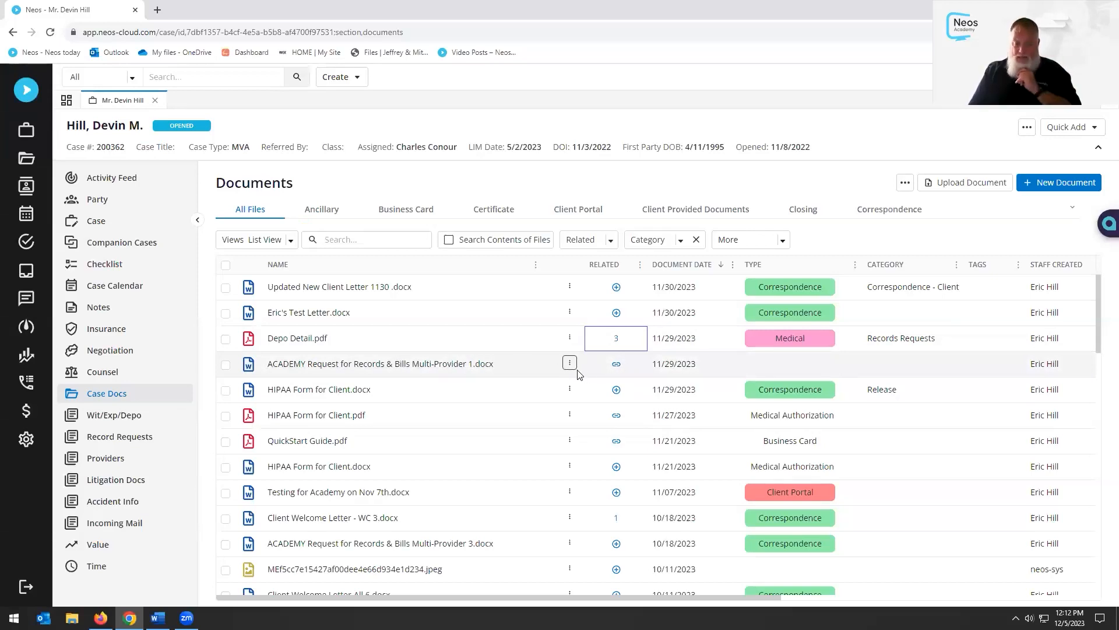
pyautogui.click(616, 365)
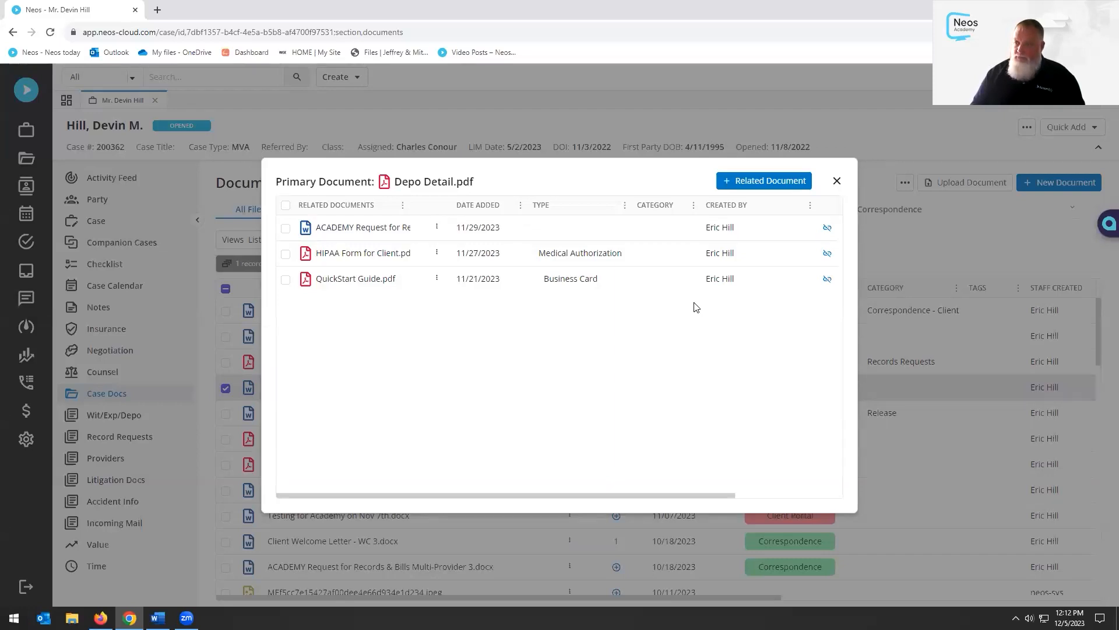
pyautogui.click(836, 182)
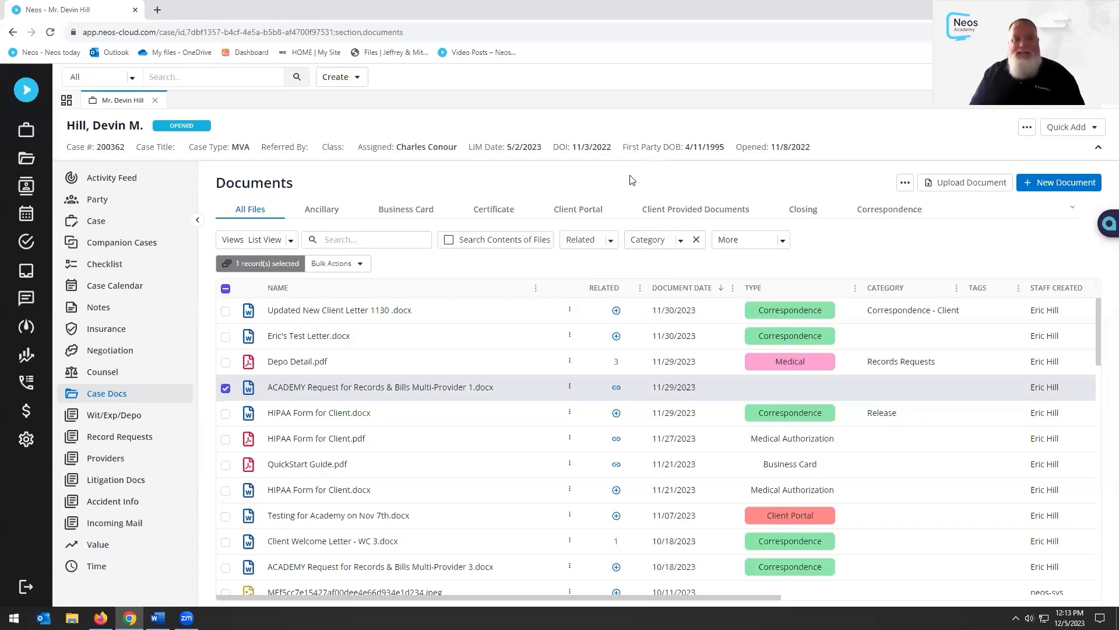
# Start a New Document with ACADEMY Demand to InsurerAdjuster.docx checked, trying then clearing the MVA Template Type filter
pyautogui.click(1067, 185)
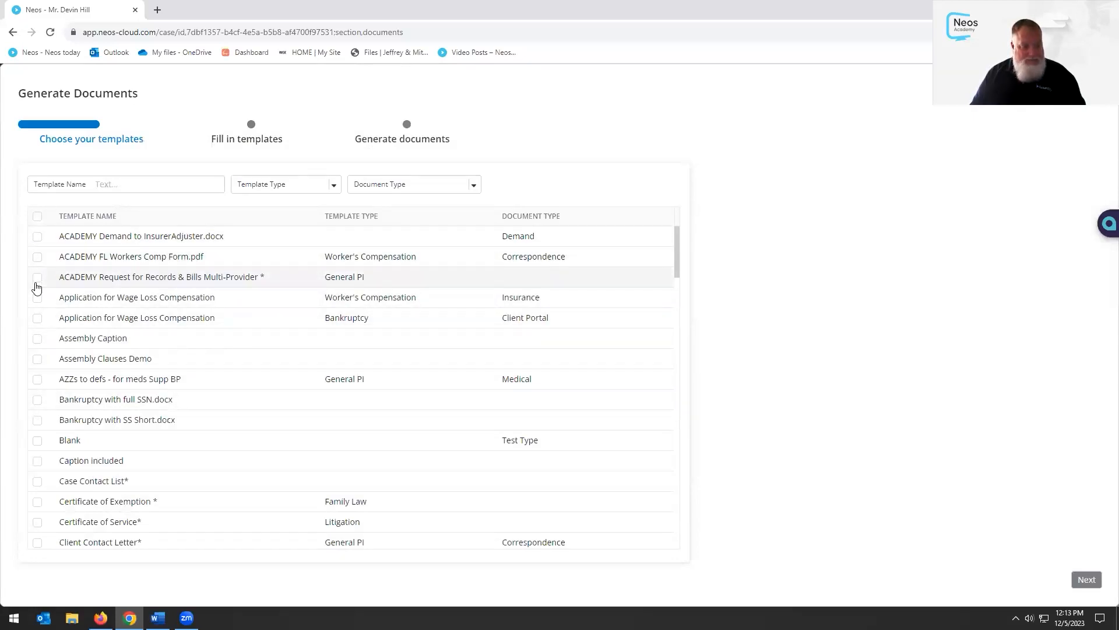
pyautogui.click(37, 236)
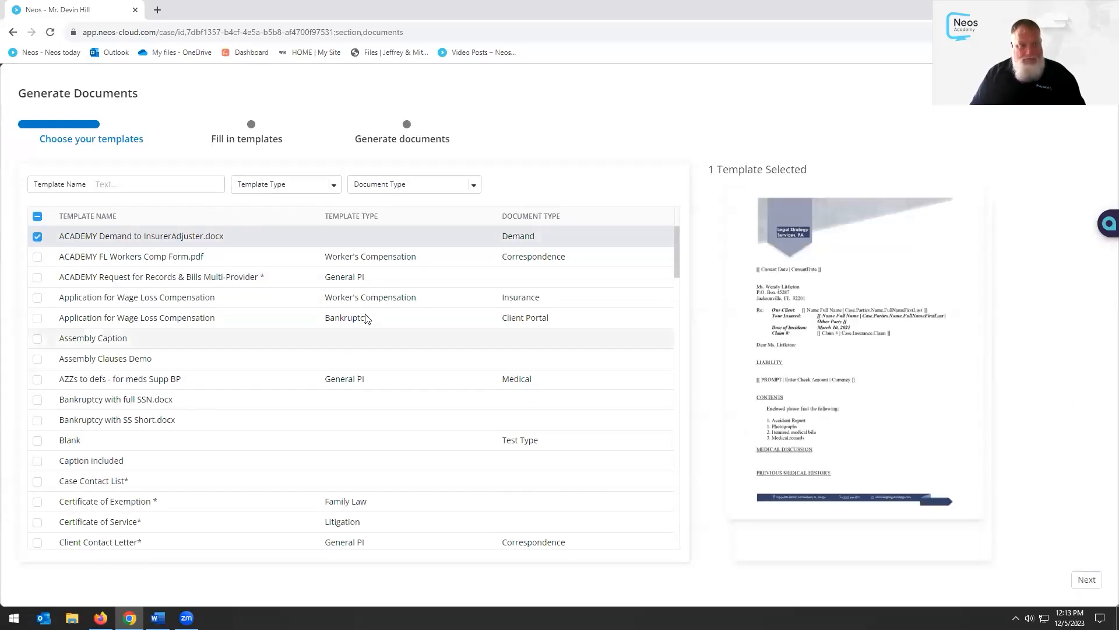
pyautogui.click(333, 185)
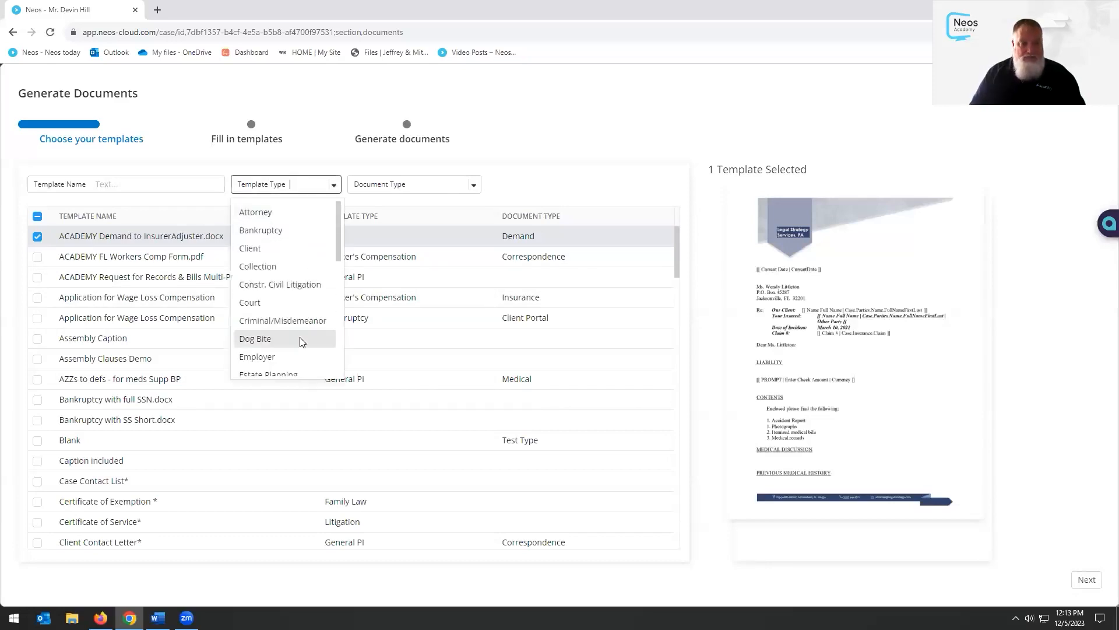
pyautogui.scroll(-3, 297, 321)
pyautogui.scroll(-5, 298, 324)
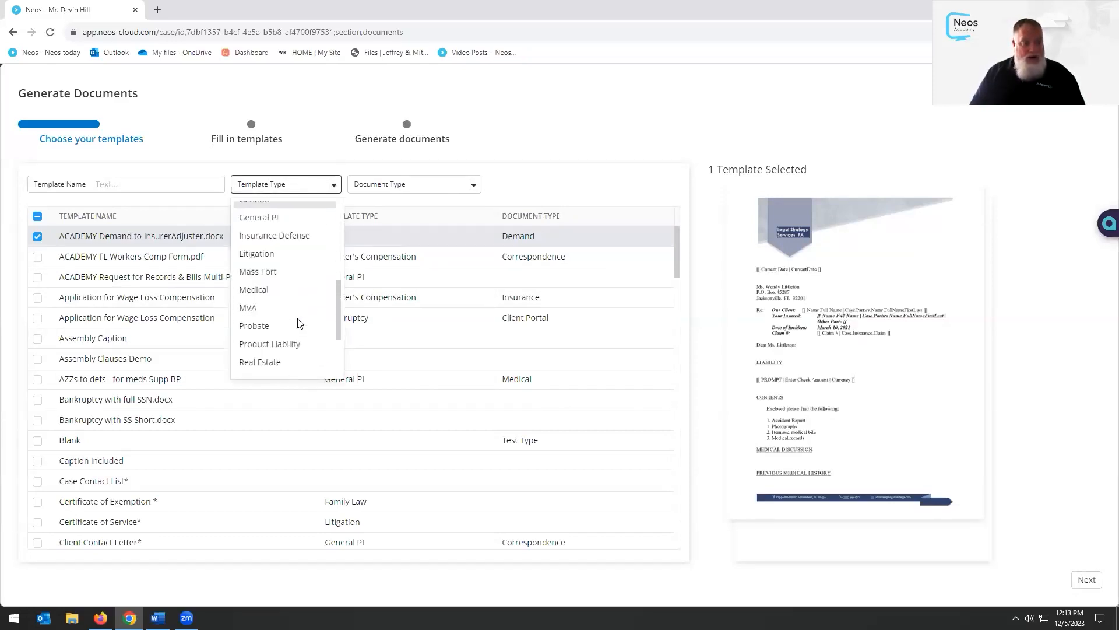
pyautogui.click(284, 247)
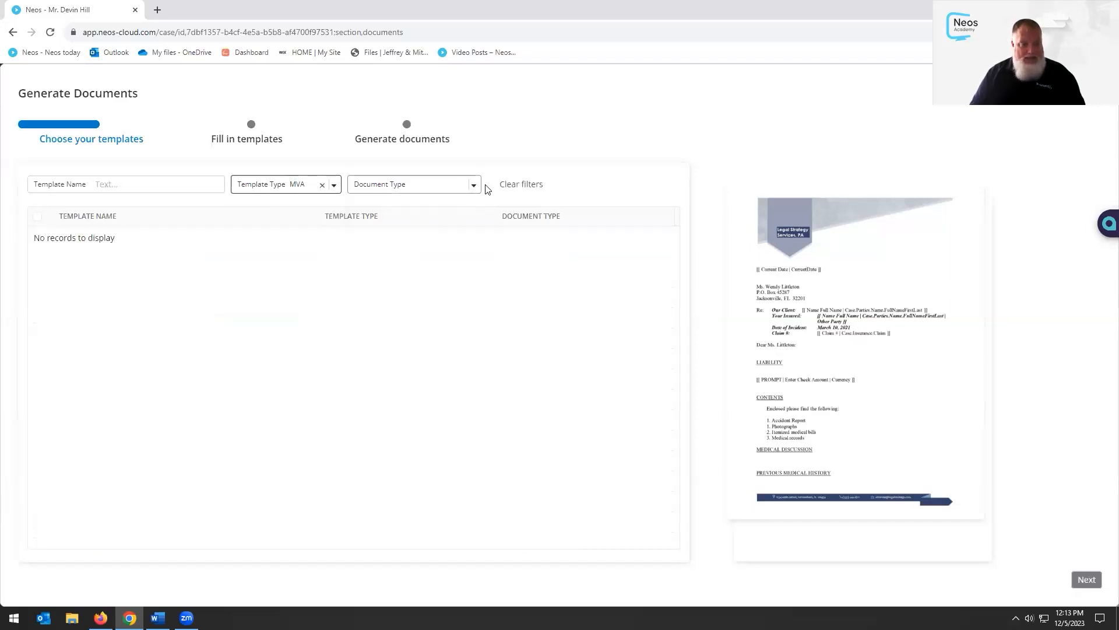
pyautogui.click(474, 185)
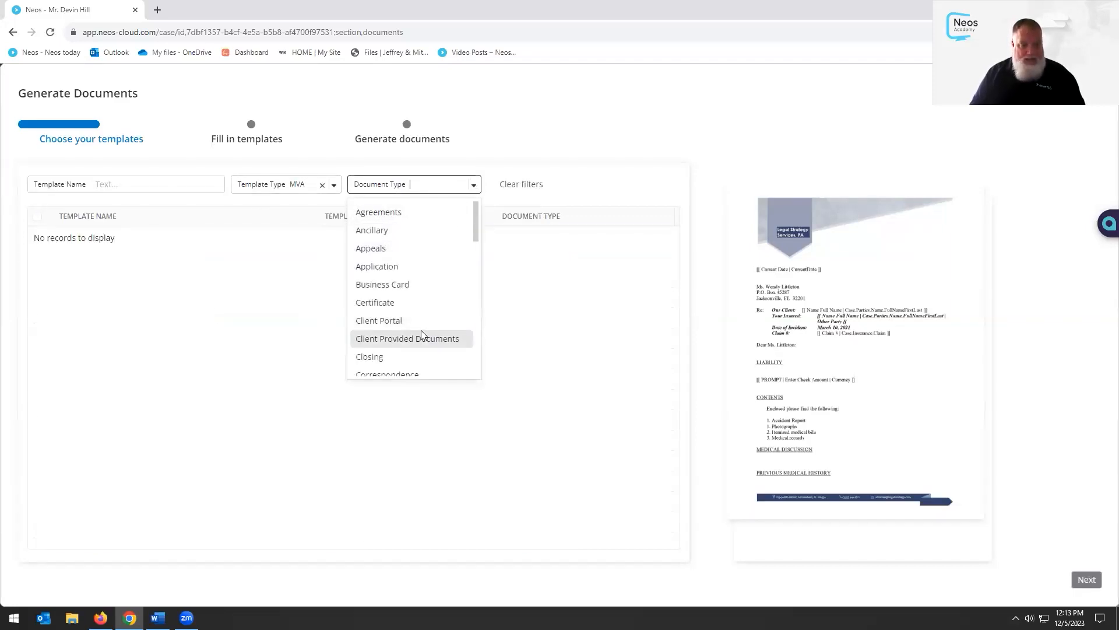
pyautogui.click(321, 185)
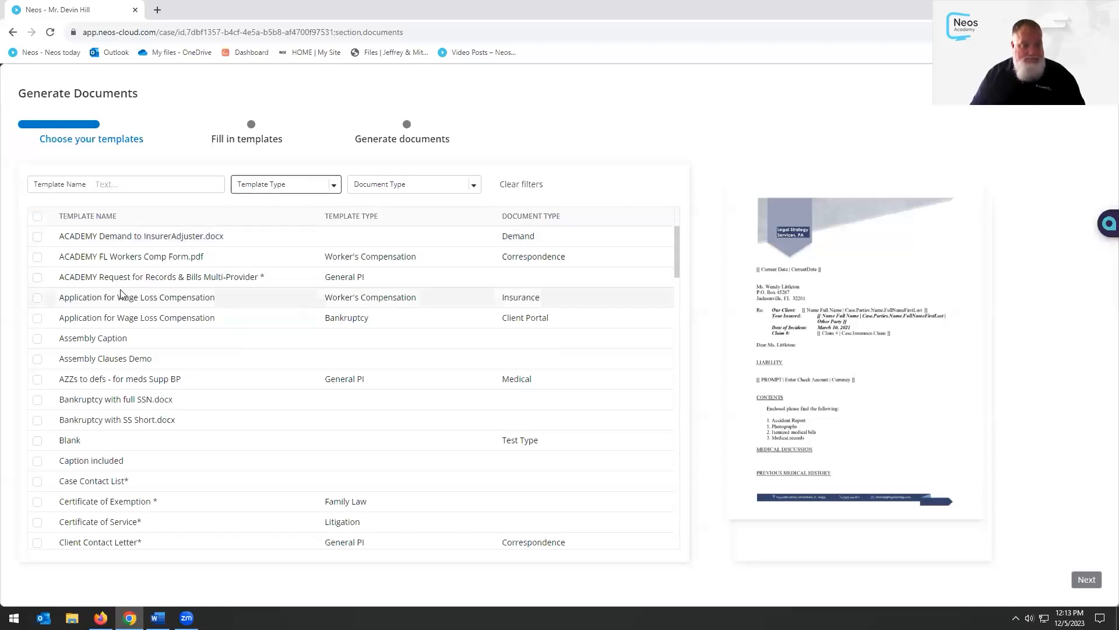
# Choose the ACADEMY Demand to InsurerAdjuster.docx template and name the file 'Dec 5th ACADEMY Demand Test'
pyautogui.click(37, 239)
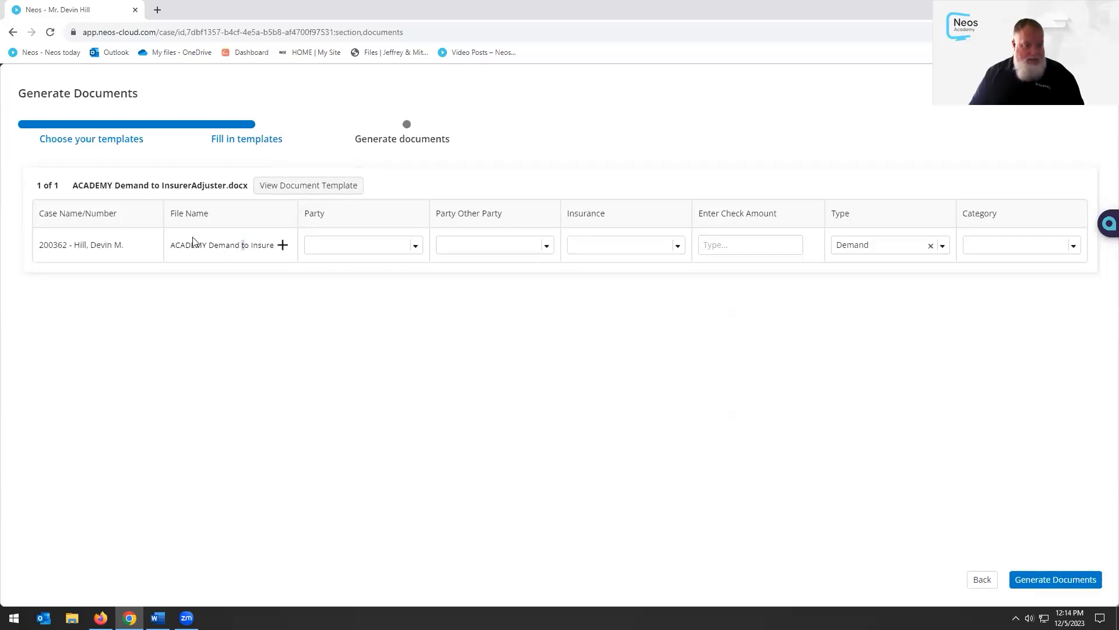
pyautogui.moveTo(243, 244); pyautogui.dragTo(129, 243)
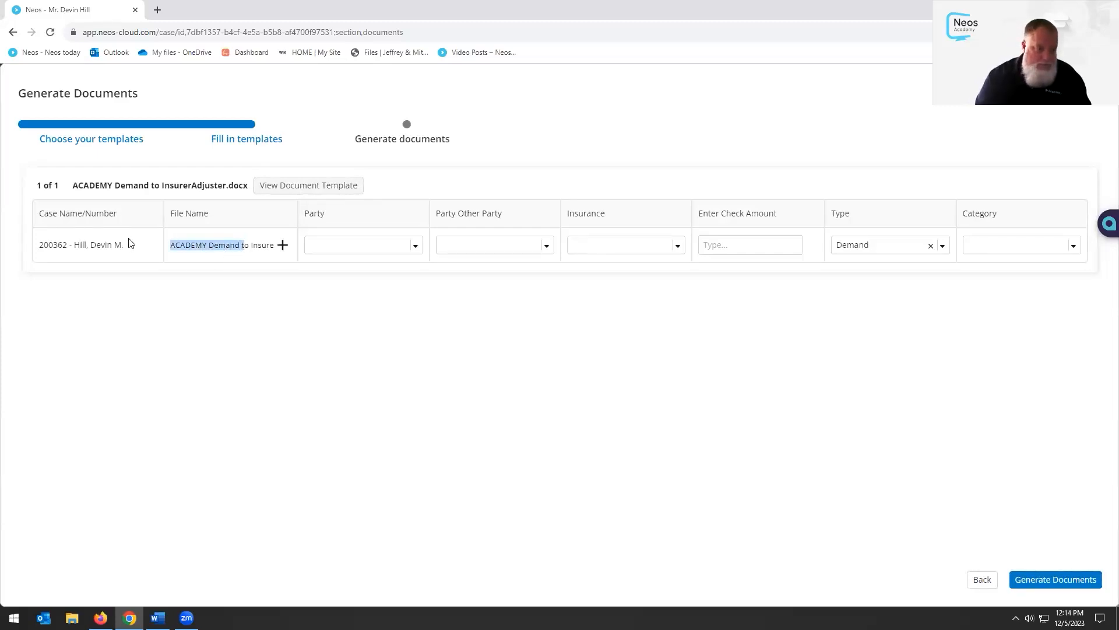
pyautogui.press('Right')
pyautogui.write('Dec 5th')
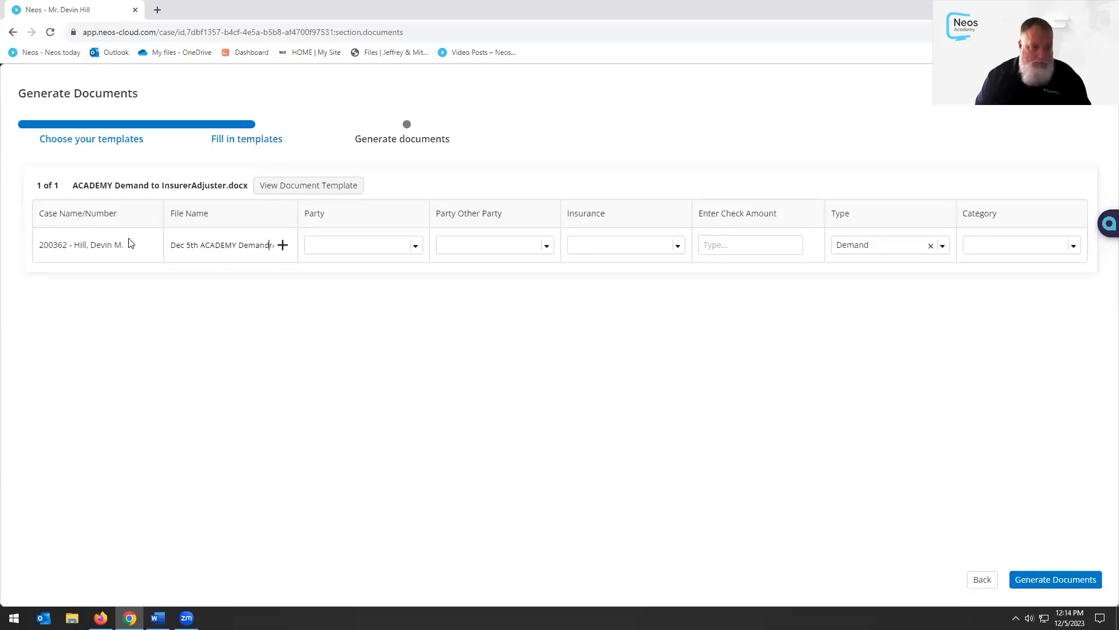
pyautogui.write('Tes')
pyautogui.write('t')
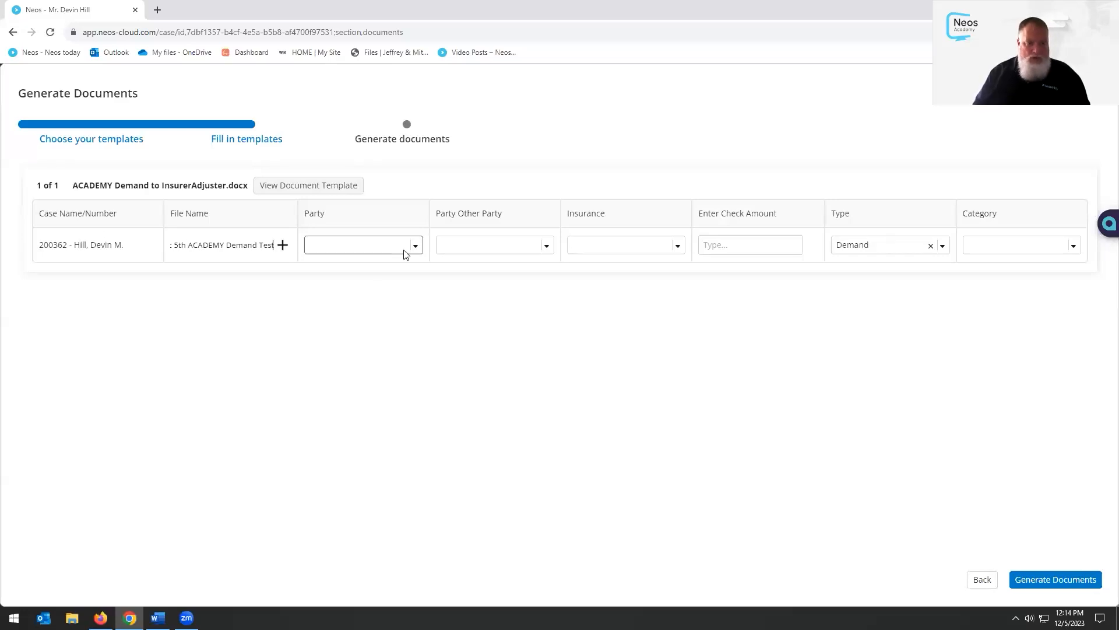
# Set the client as party and other party, with the Auto: Progressive Insurance policy
pyautogui.click(414, 246)
pyautogui.click(403, 274)
pyautogui.click(545, 246)
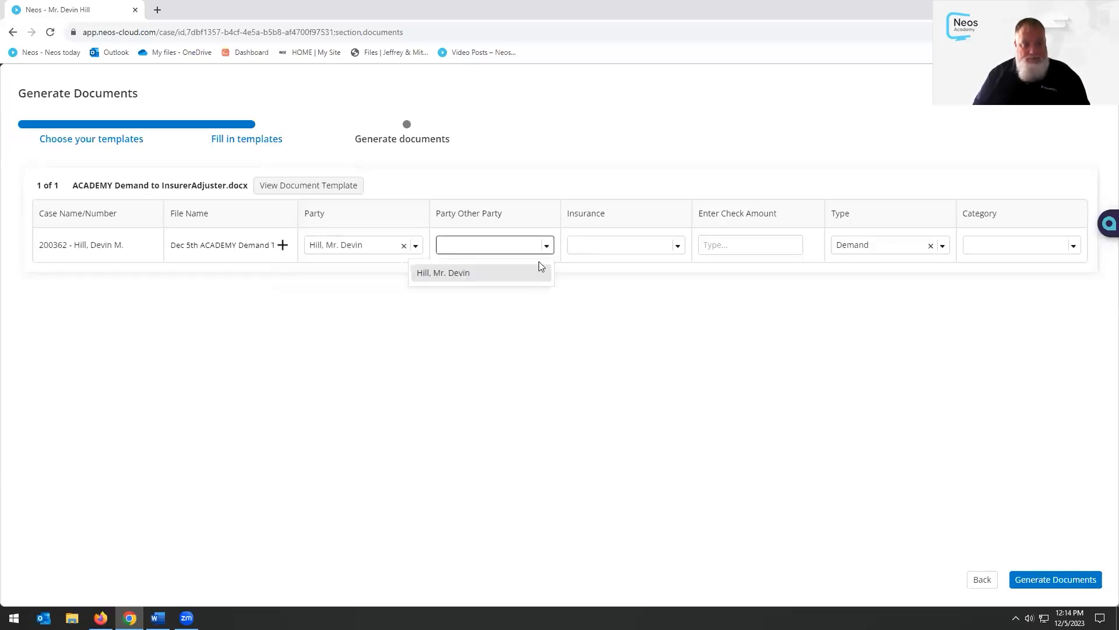
pyautogui.click(508, 279)
pyautogui.click(677, 245)
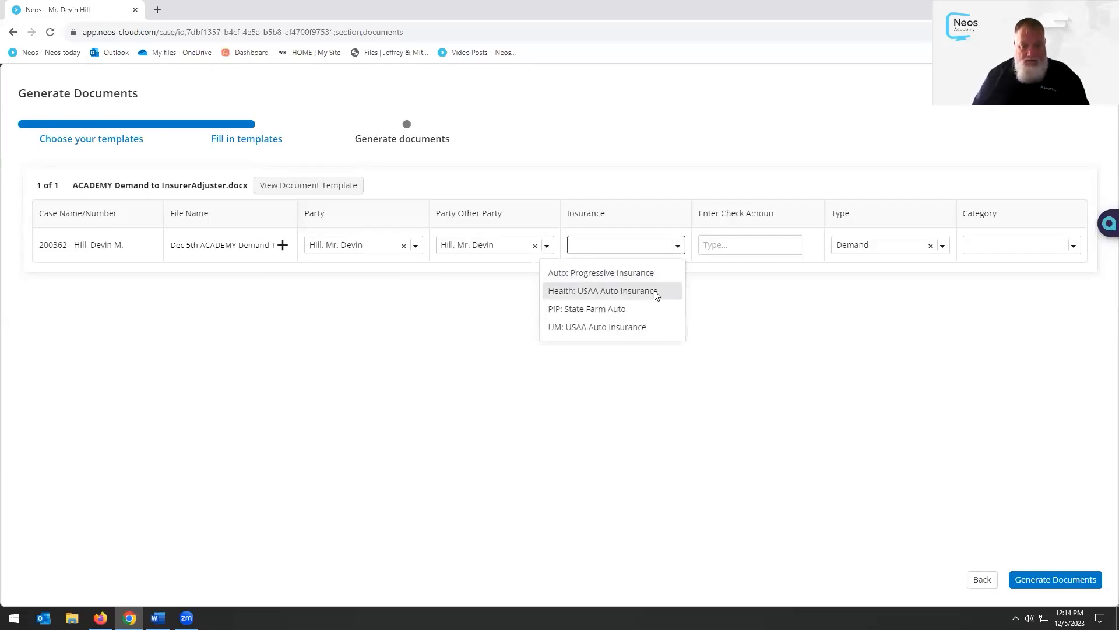
pyautogui.click(653, 272)
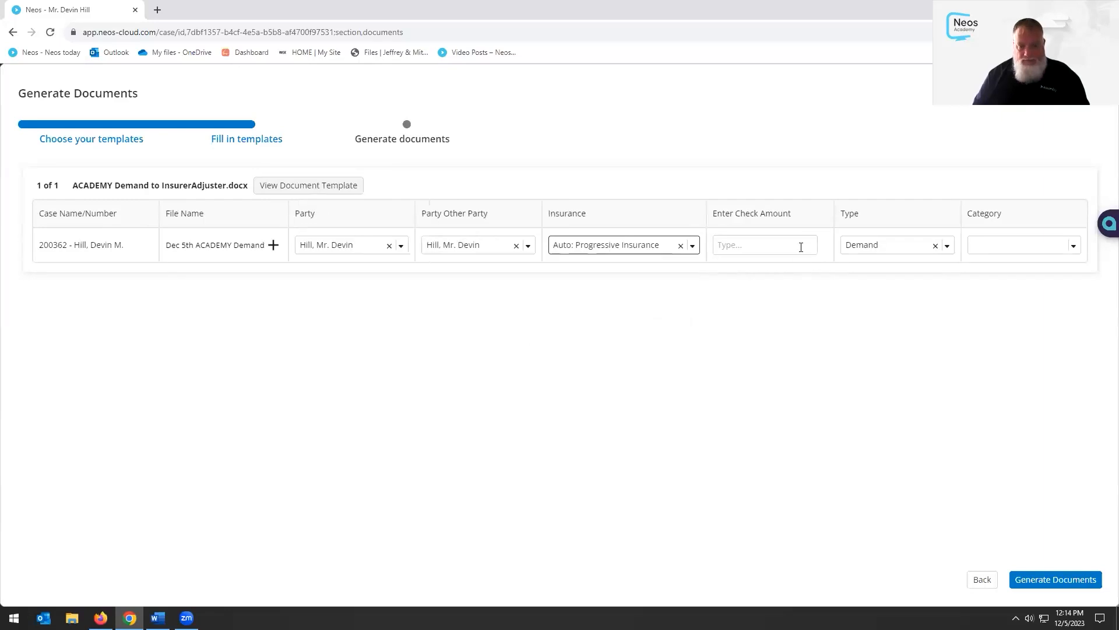
# File the letter as type Insurance, category Demand, and generate the document
pyautogui.click(1008, 244)
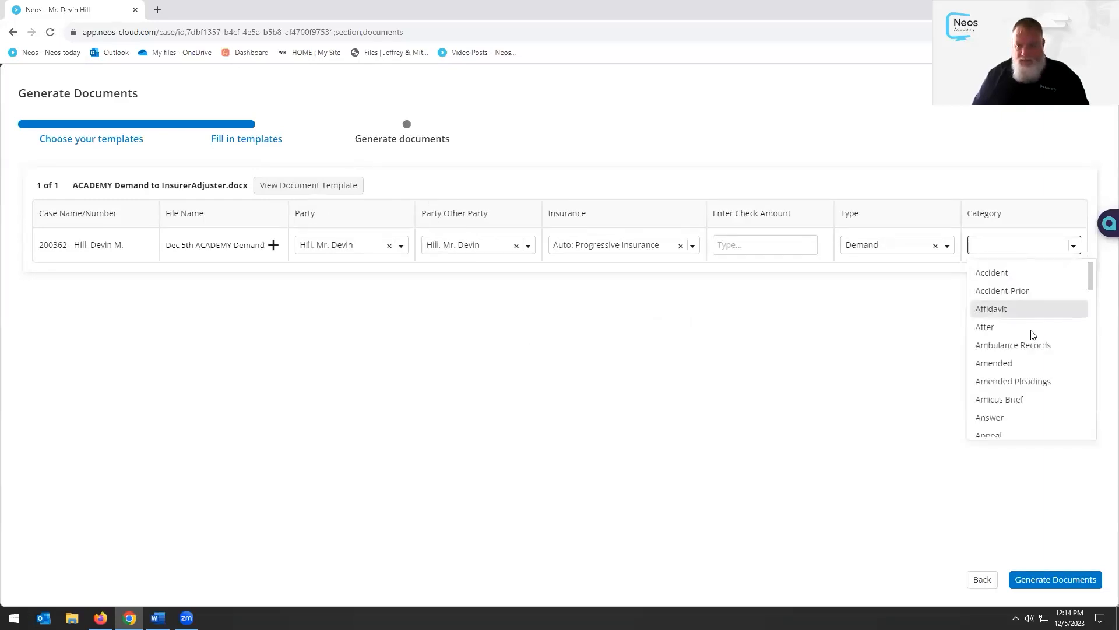
pyautogui.scroll(-1, 1044, 320)
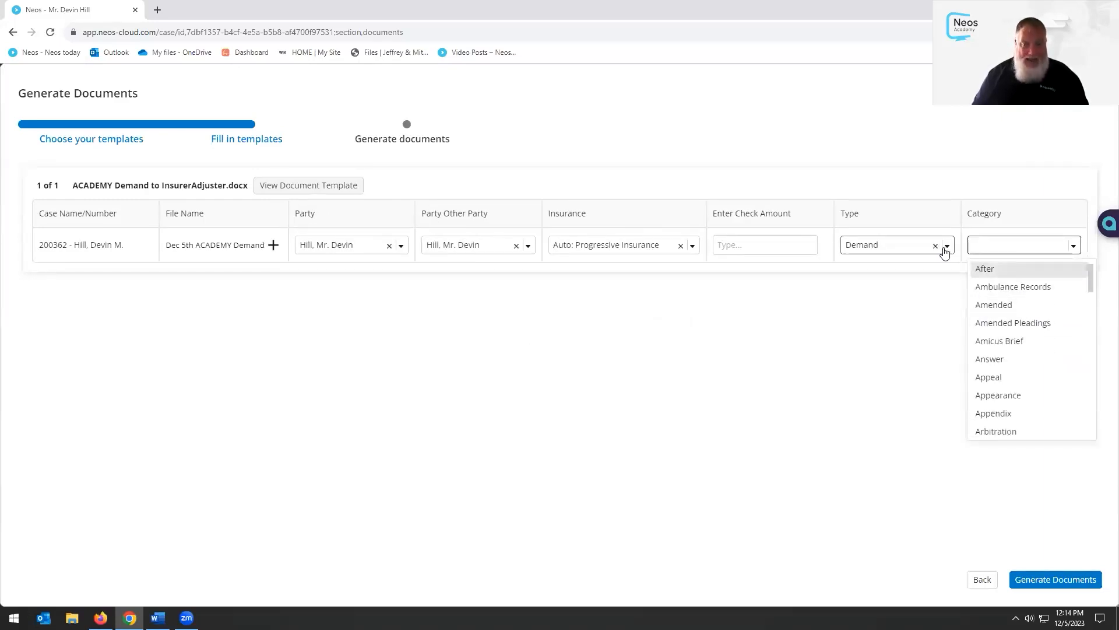
pyautogui.click(948, 248)
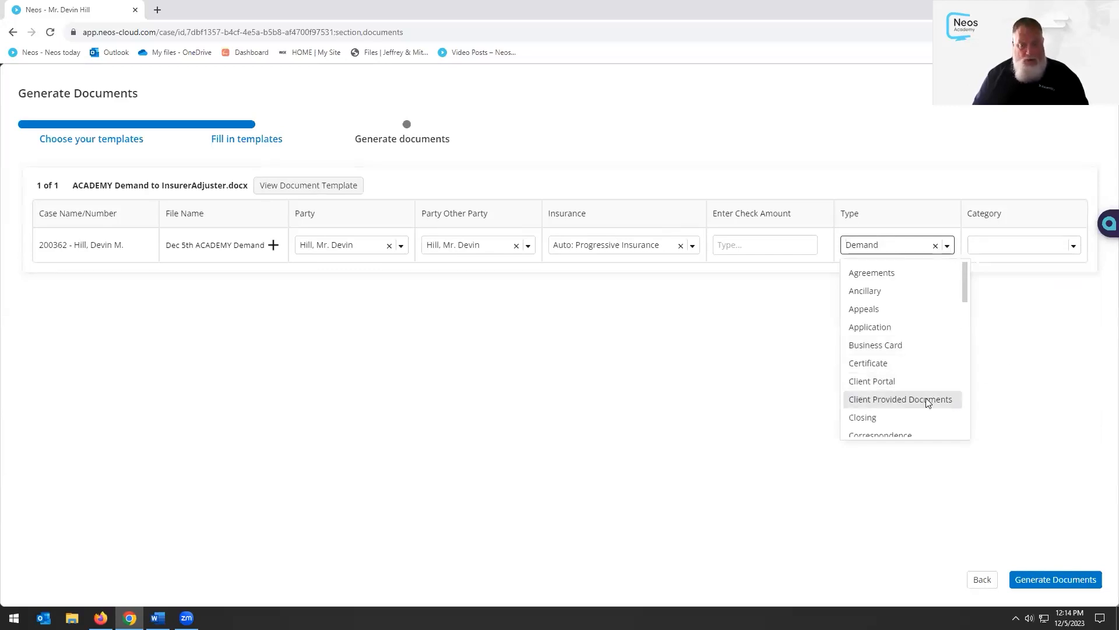
pyautogui.scroll(-5, 924, 385)
pyautogui.click(903, 363)
pyautogui.click(1072, 245)
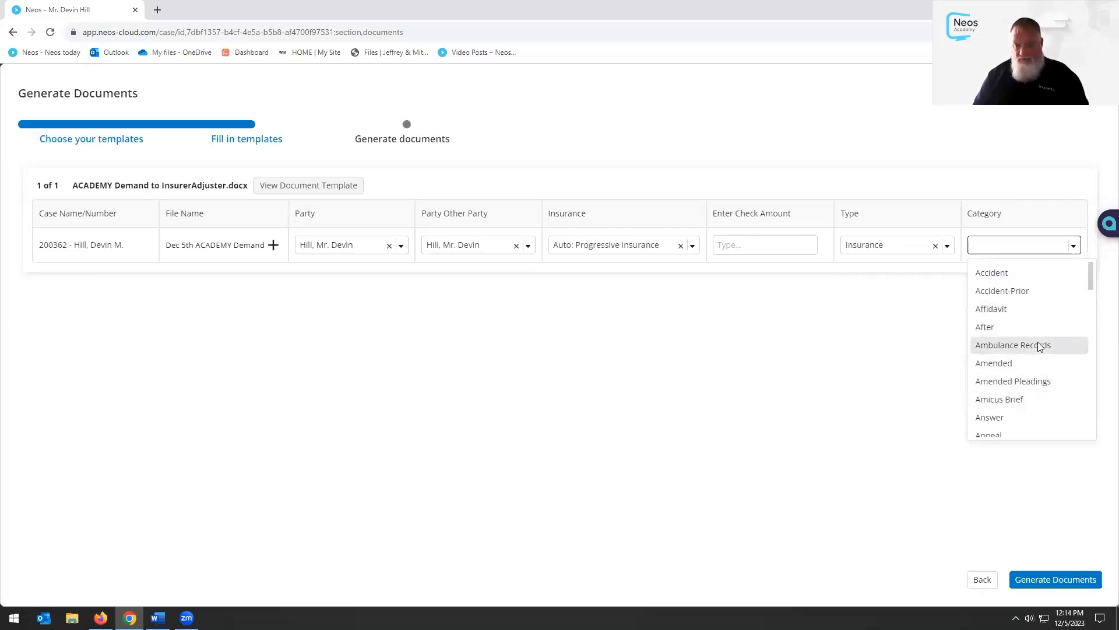
pyautogui.click(1026, 278)
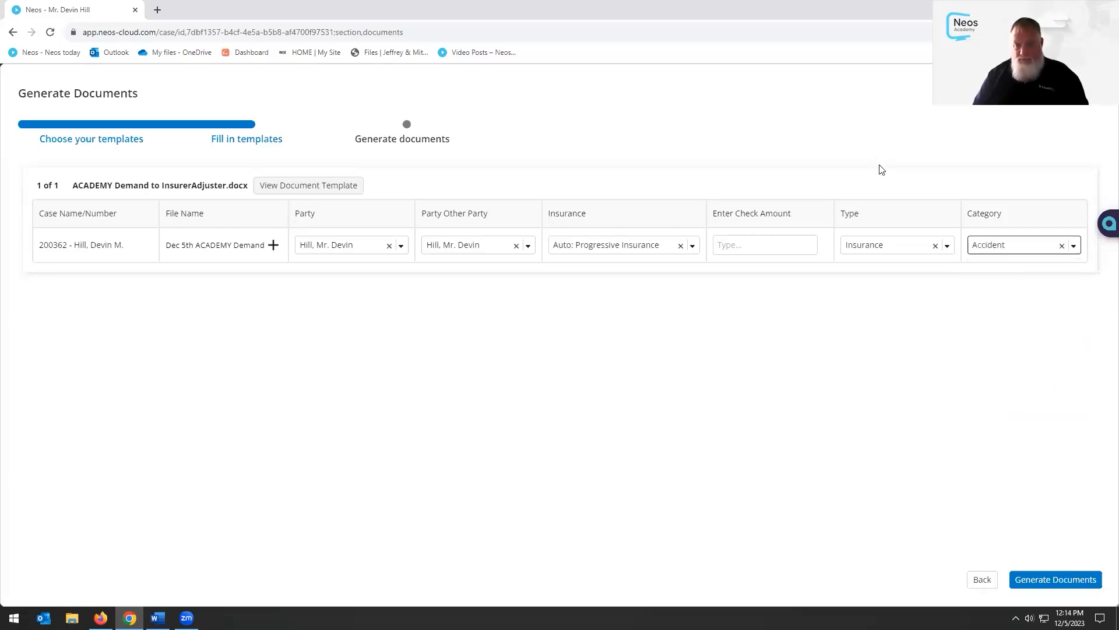
pyautogui.click(1075, 245)
pyautogui.scroll(-6, 1049, 329)
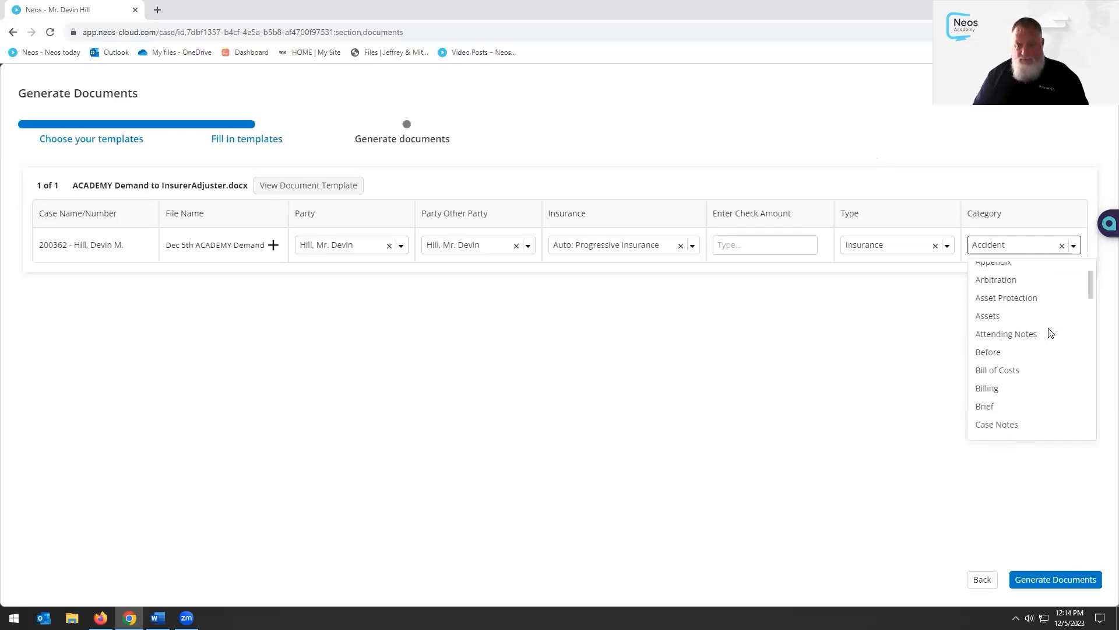
pyautogui.scroll(-7, 1051, 332)
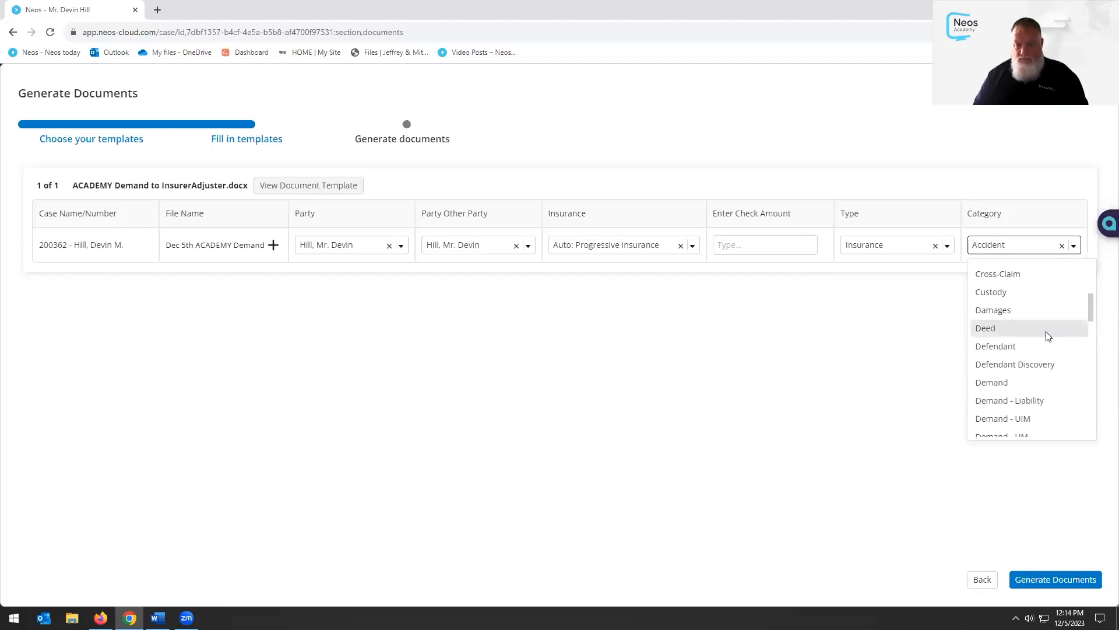
pyautogui.click(1012, 389)
pyautogui.click(916, 379)
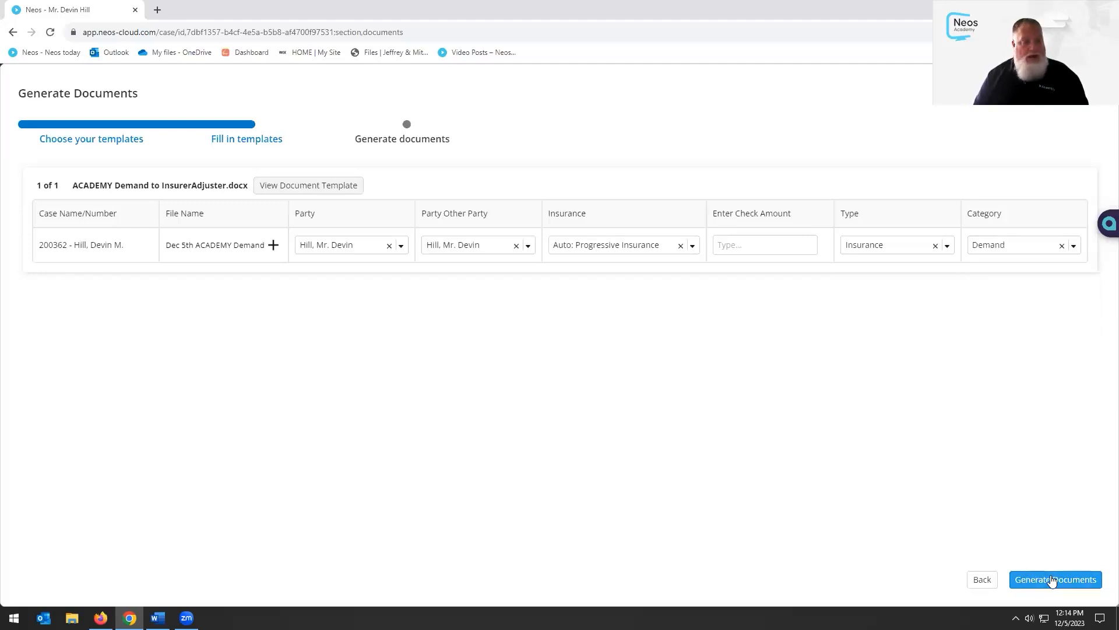
pyautogui.moveTo(1053, 580); pyautogui.dragTo(287, 292)
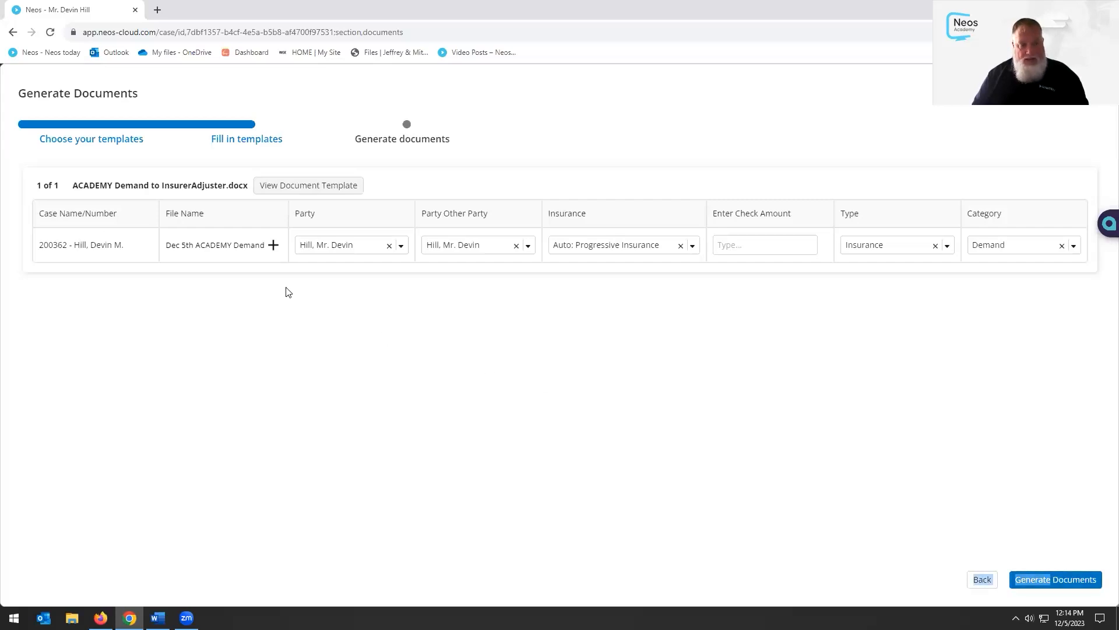
pyautogui.click(1059, 580)
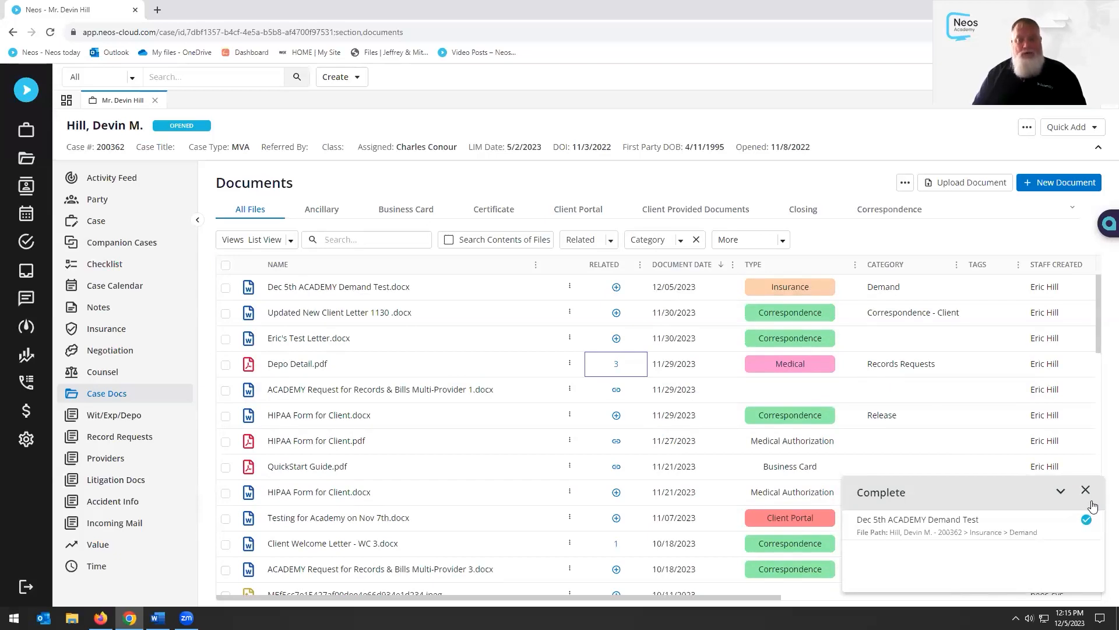
# Dismiss the Complete notice and open Dec 5th ACADEMY Demand Test.docx from the Documents list
pyautogui.click(1085, 490)
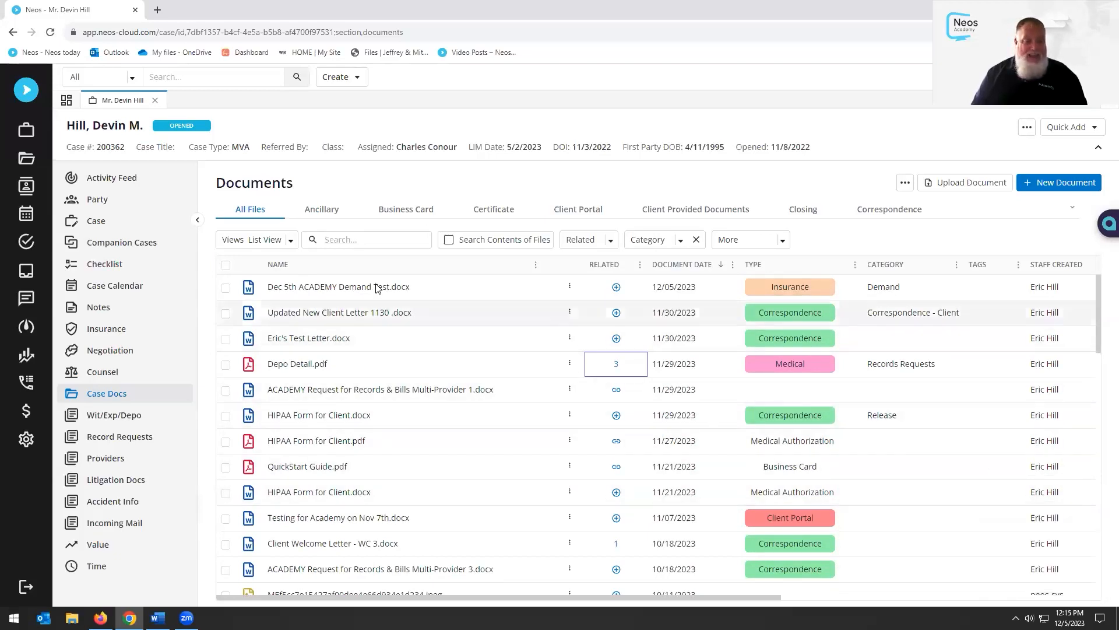
pyautogui.click(344, 287)
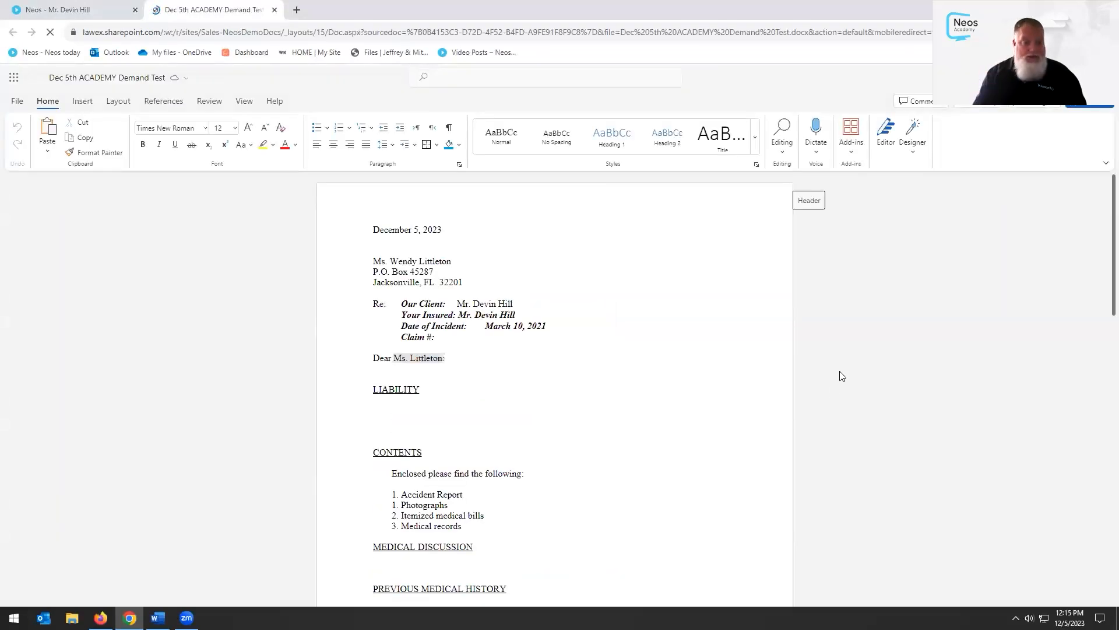
# Scroll through both pages of the demand letter in Word, then close the Word tab
pyautogui.click(430, 424)
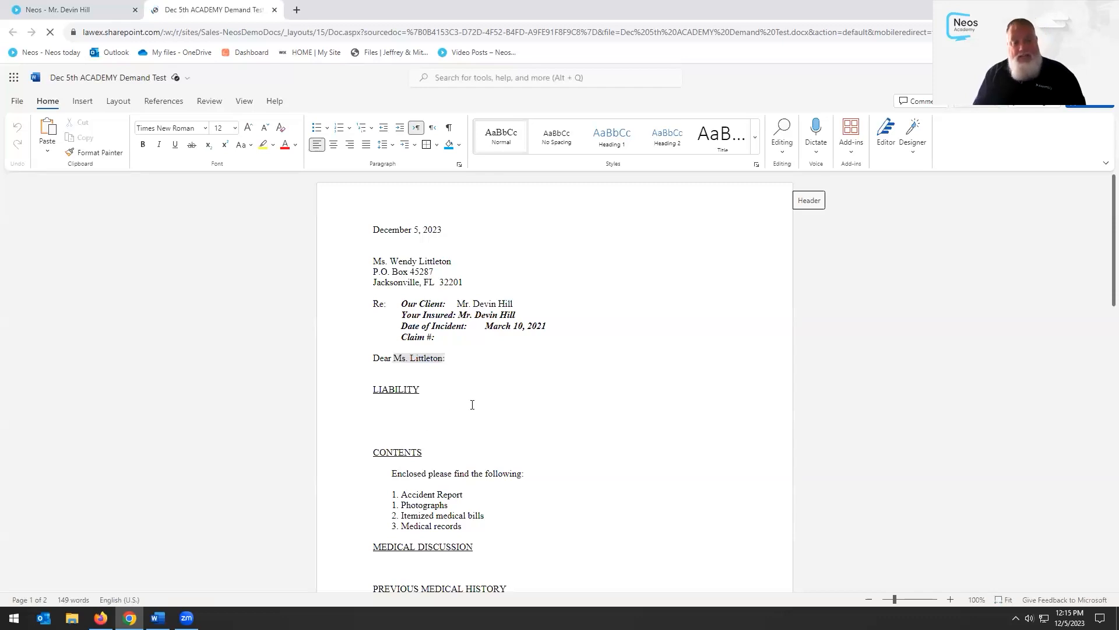
pyautogui.scroll(-2, 484, 385)
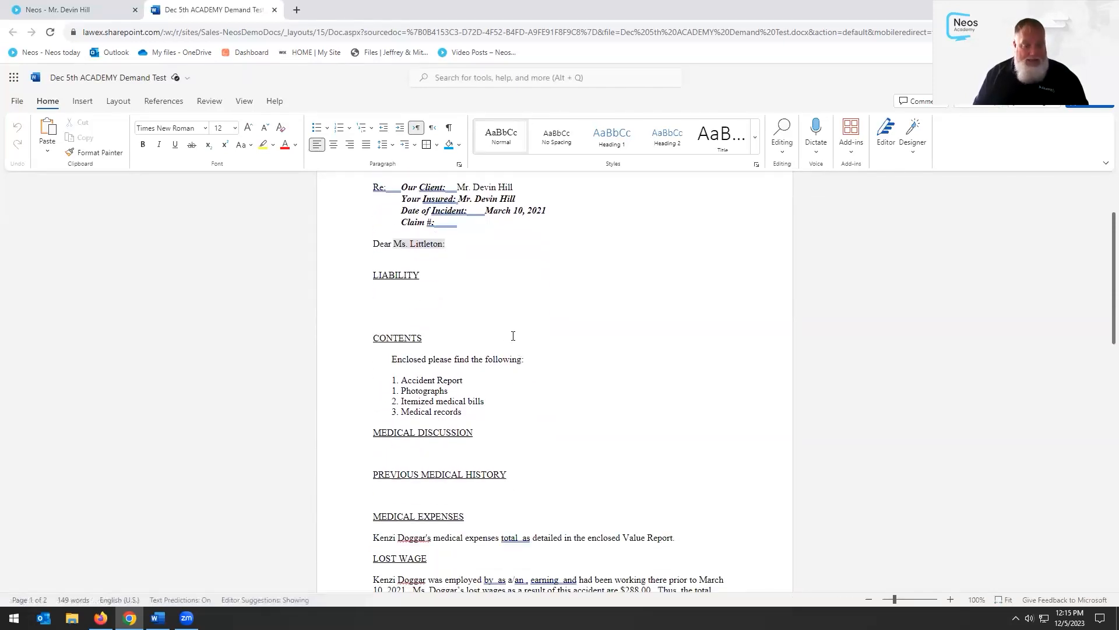
pyautogui.scroll(-3, 537, 361)
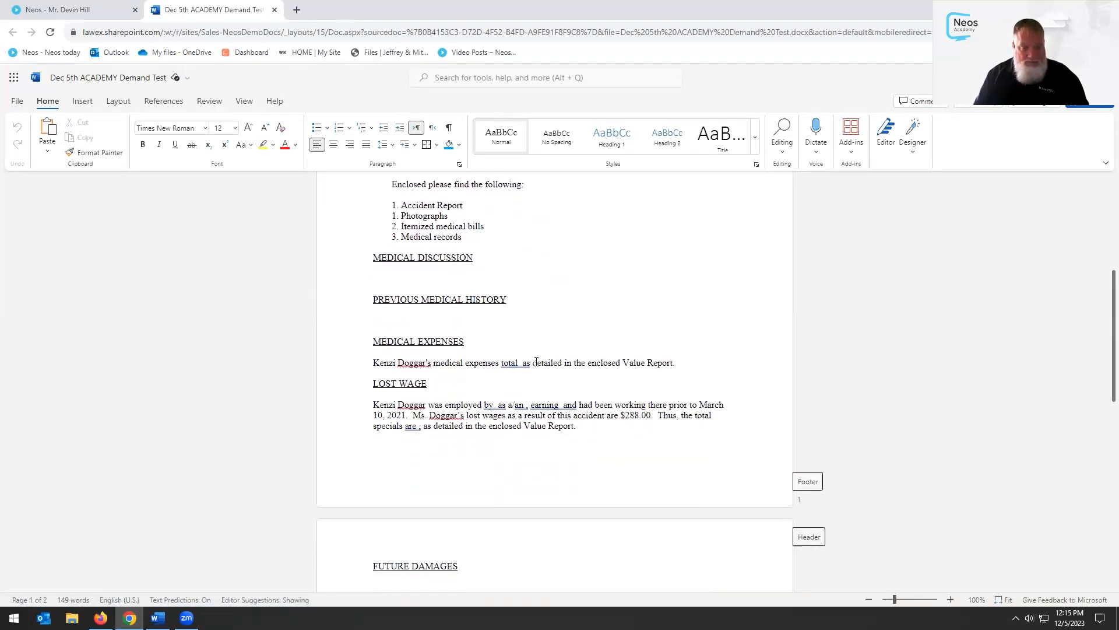
pyautogui.scroll(3, 512, 399)
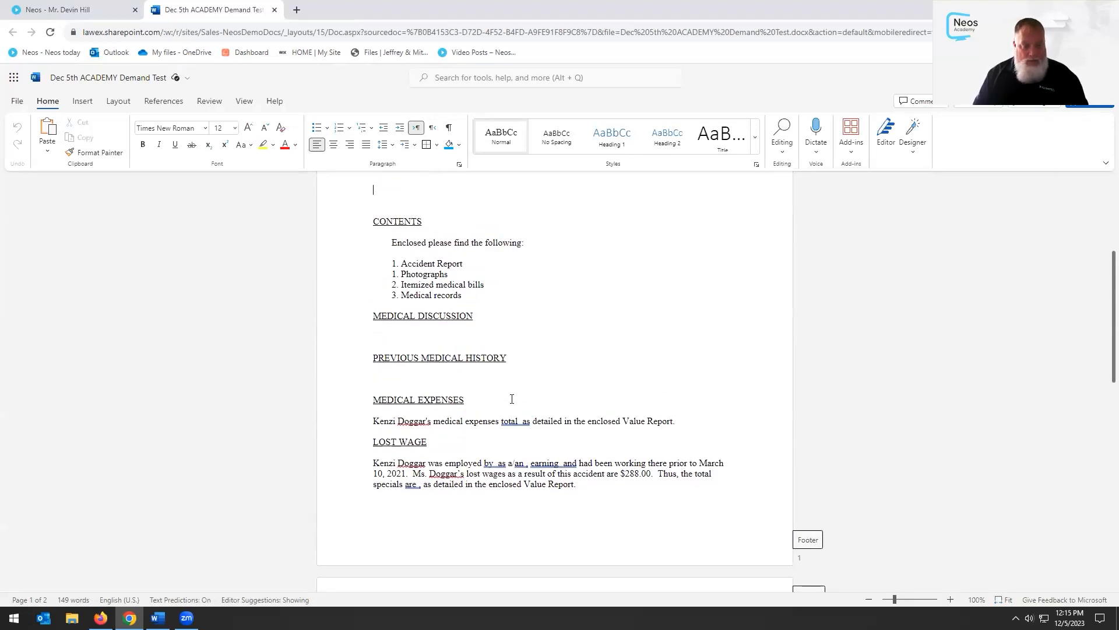
pyautogui.scroll(-10, 512, 399)
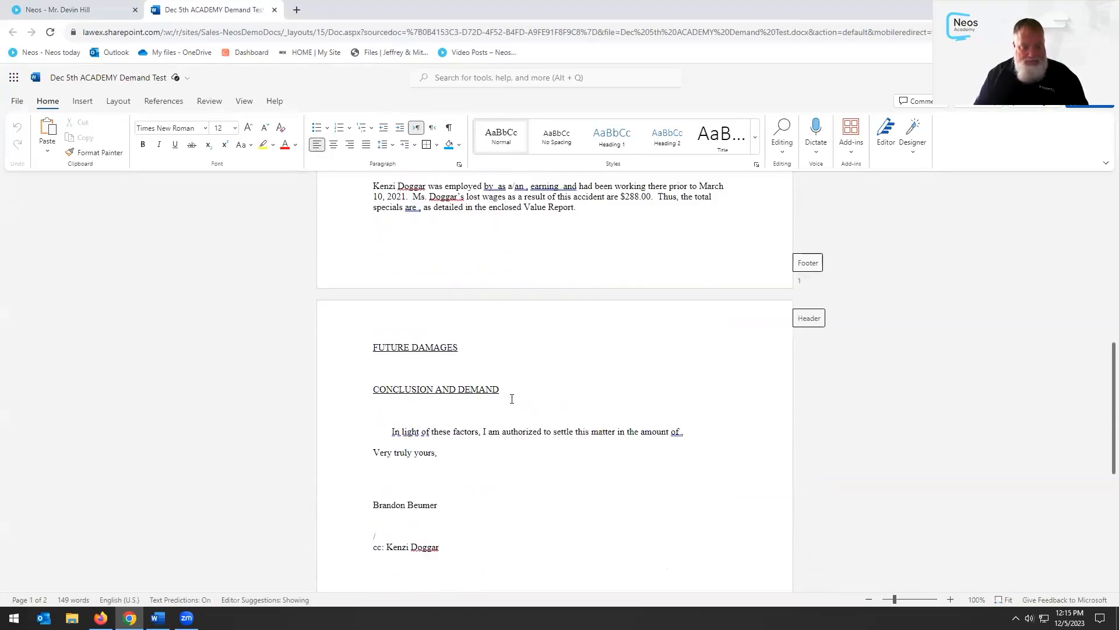
pyautogui.scroll(12, 513, 403)
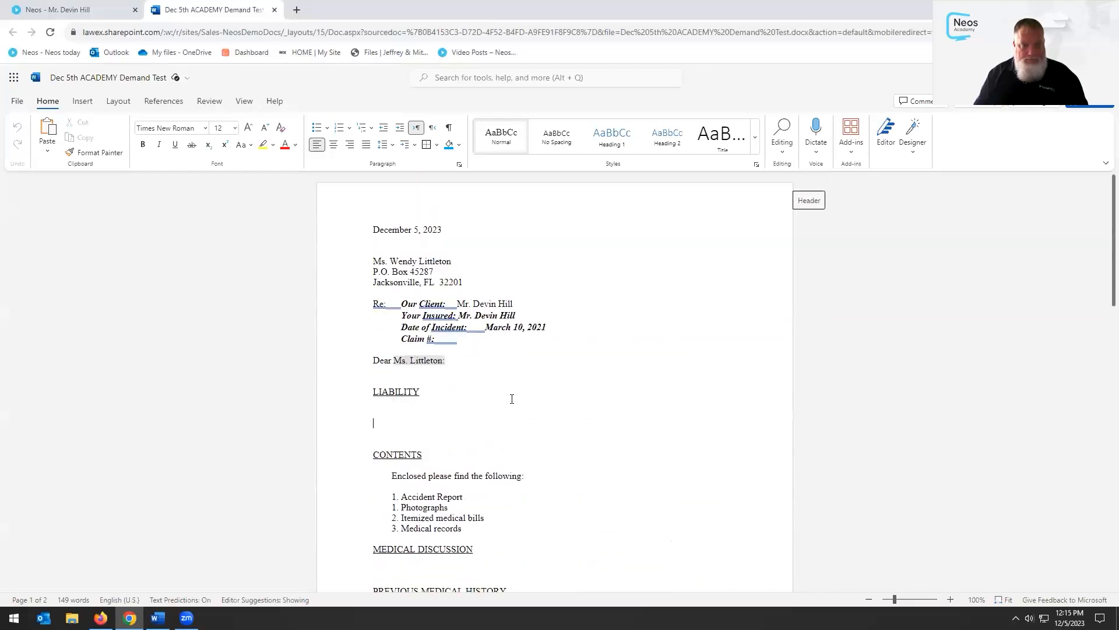
pyautogui.click(274, 10)
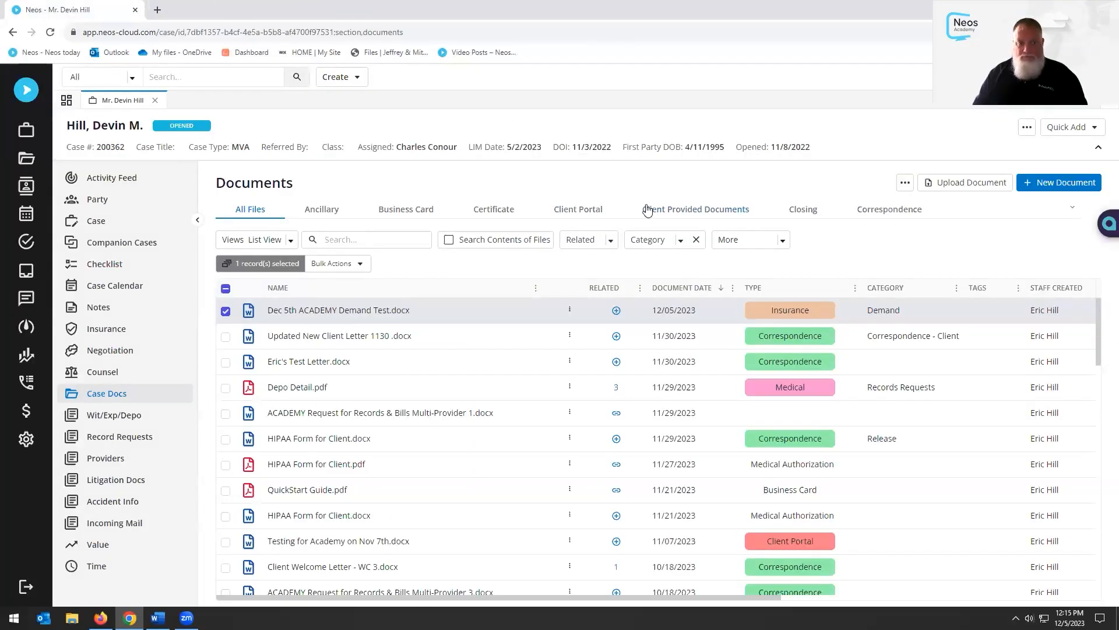
# Start a new document upload and attach Depo Detail.pdf from the Neos Testing folder
pyautogui.click(226, 311)
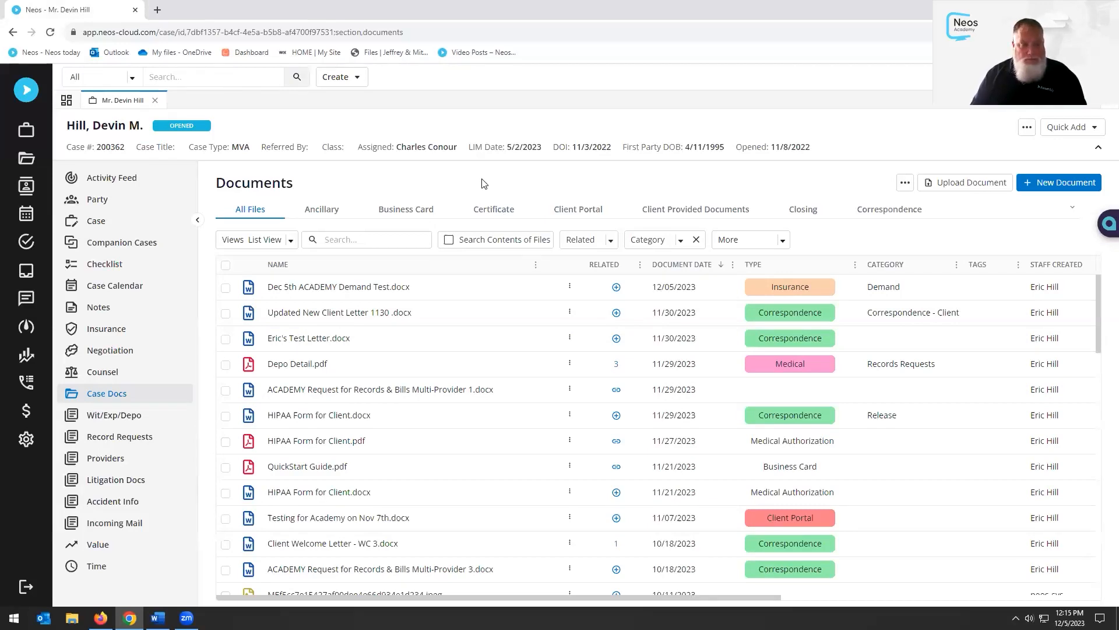
pyautogui.click(987, 184)
pyautogui.click(1090, 176)
pyautogui.click(657, 369)
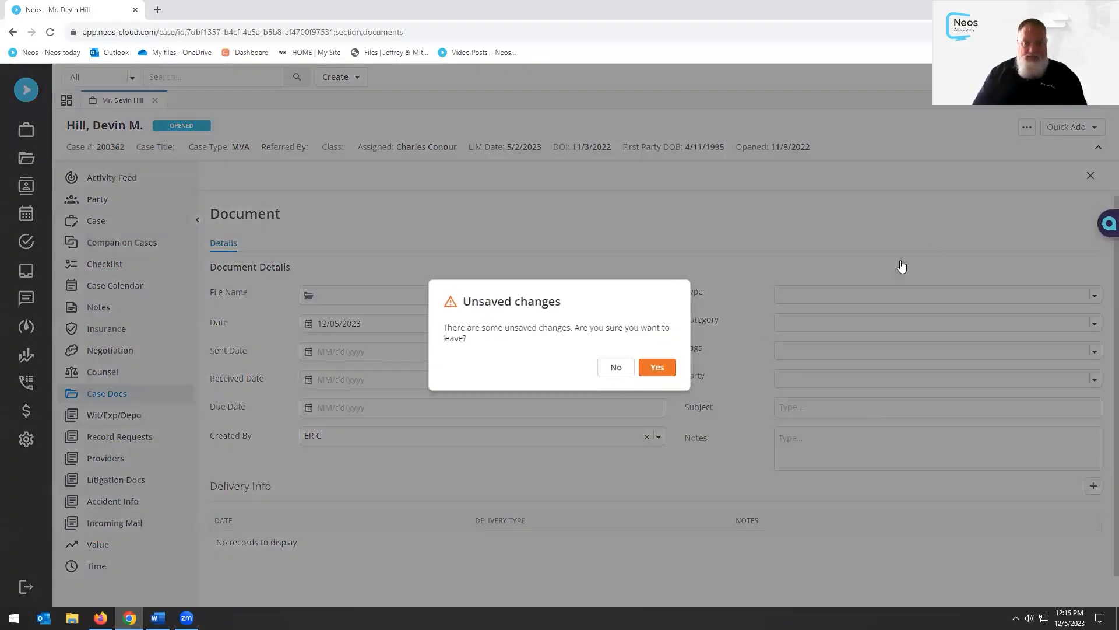
pyautogui.click(958, 186)
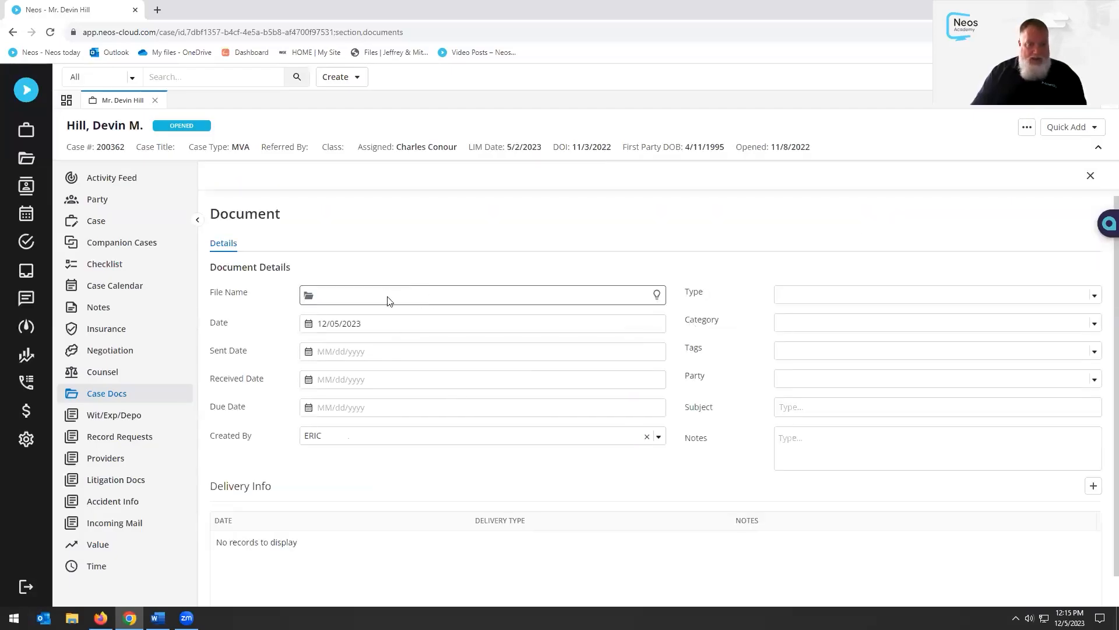
pyautogui.click(309, 298)
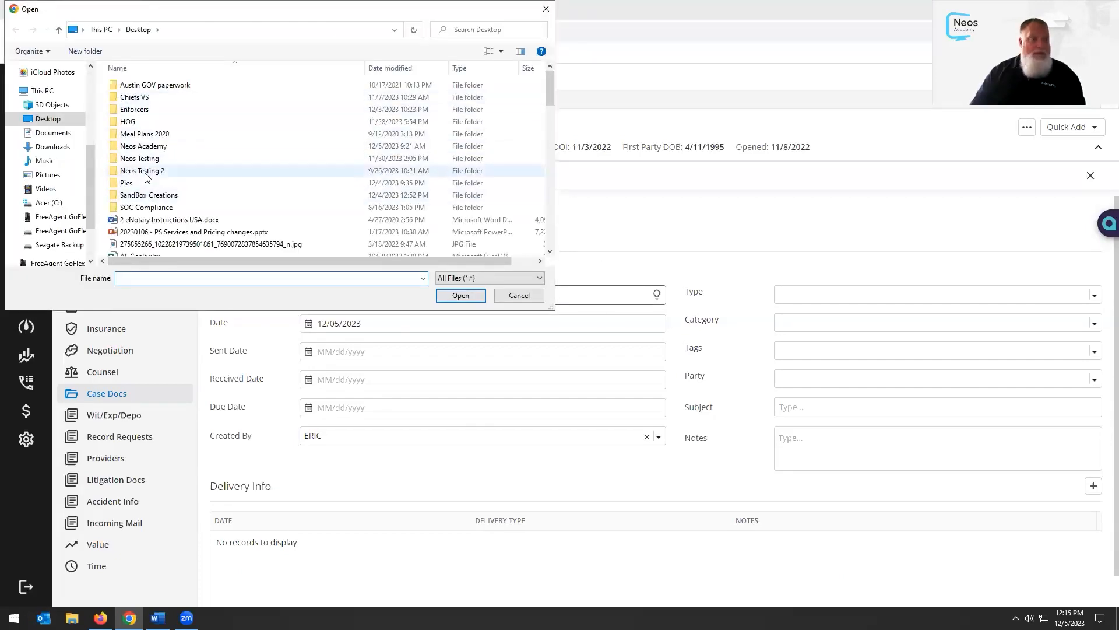
pyautogui.doubleClick(147, 158)
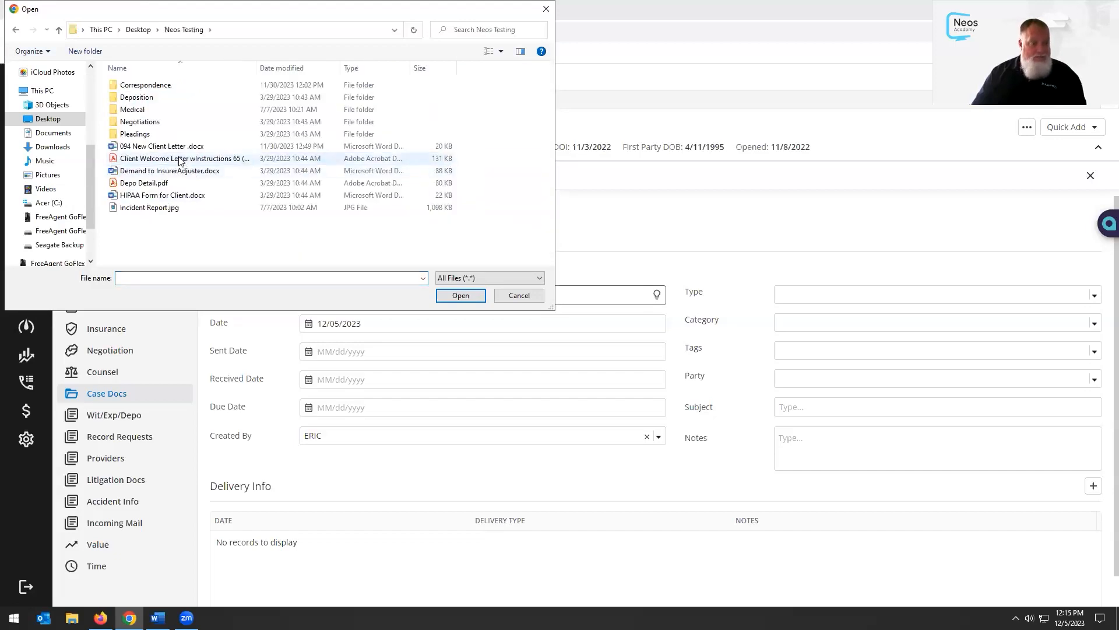
pyautogui.doubleClick(144, 183)
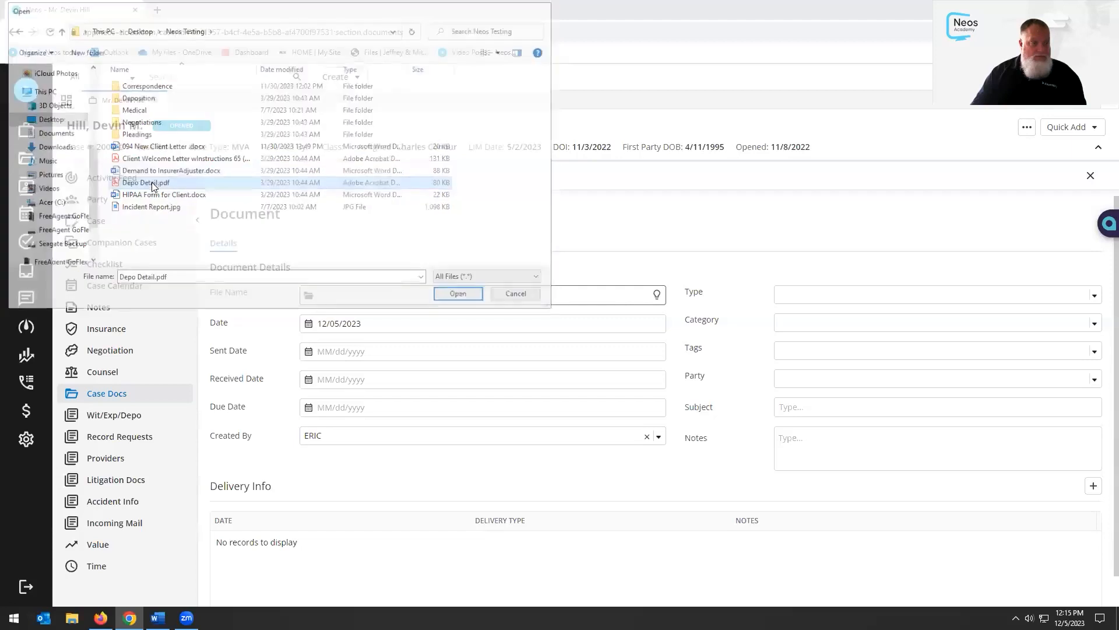
# Set the client as the document's party, save it, and close the details panel
pyautogui.click(837, 295)
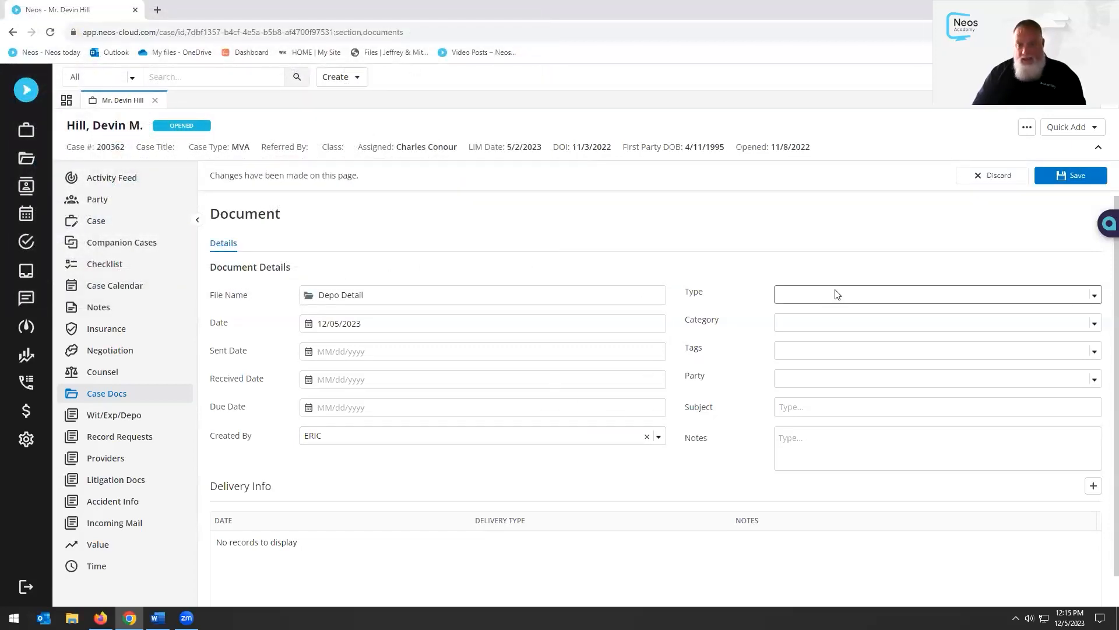
pyautogui.click(694, 314)
pyautogui.click(841, 379)
pyautogui.click(832, 407)
pyautogui.click(797, 449)
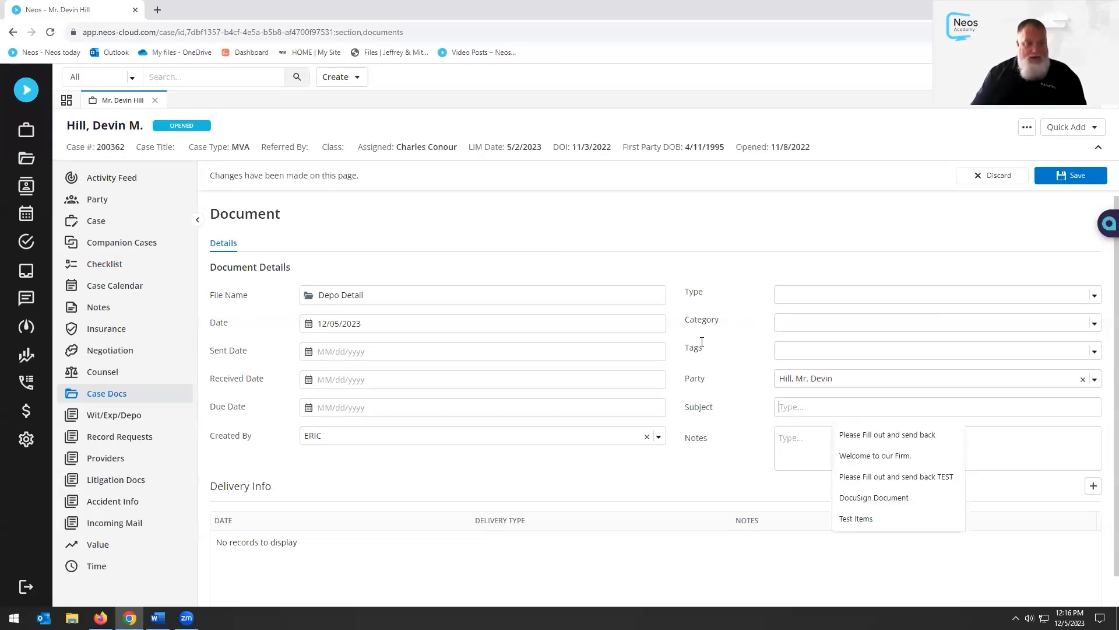
pyautogui.click(1076, 181)
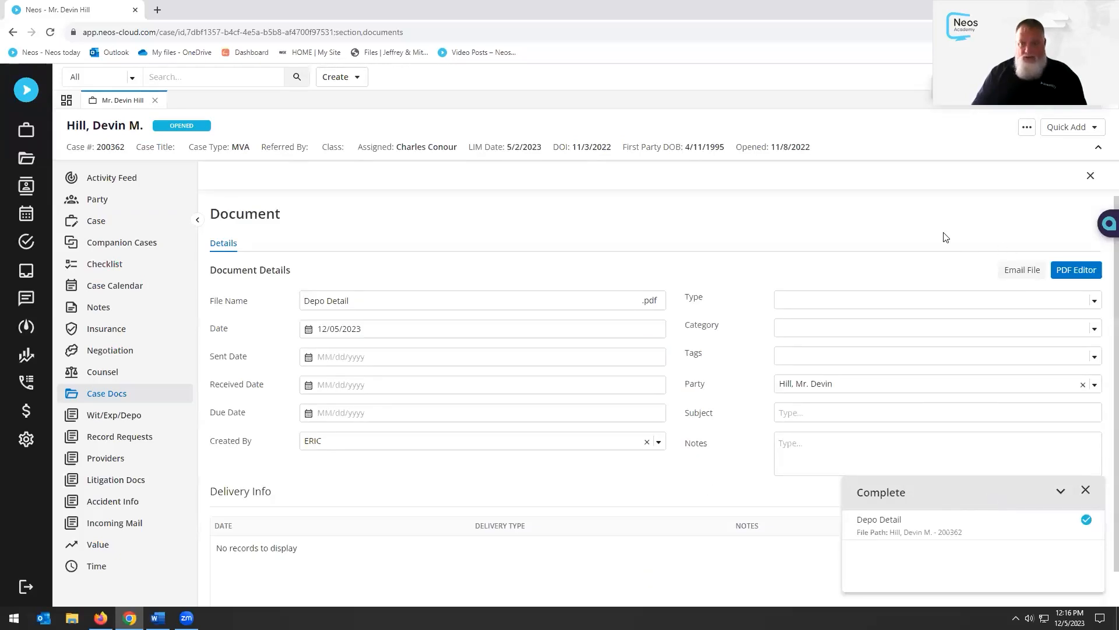
pyautogui.click(1090, 175)
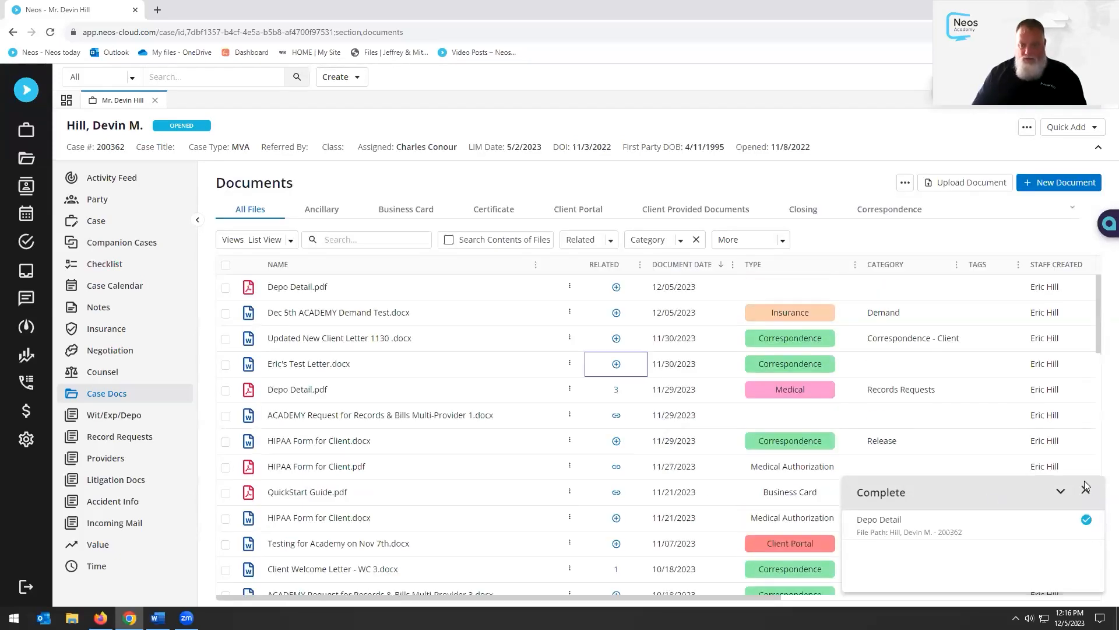
# Close the upload Complete notice at the bottom right
pyautogui.click(1085, 488)
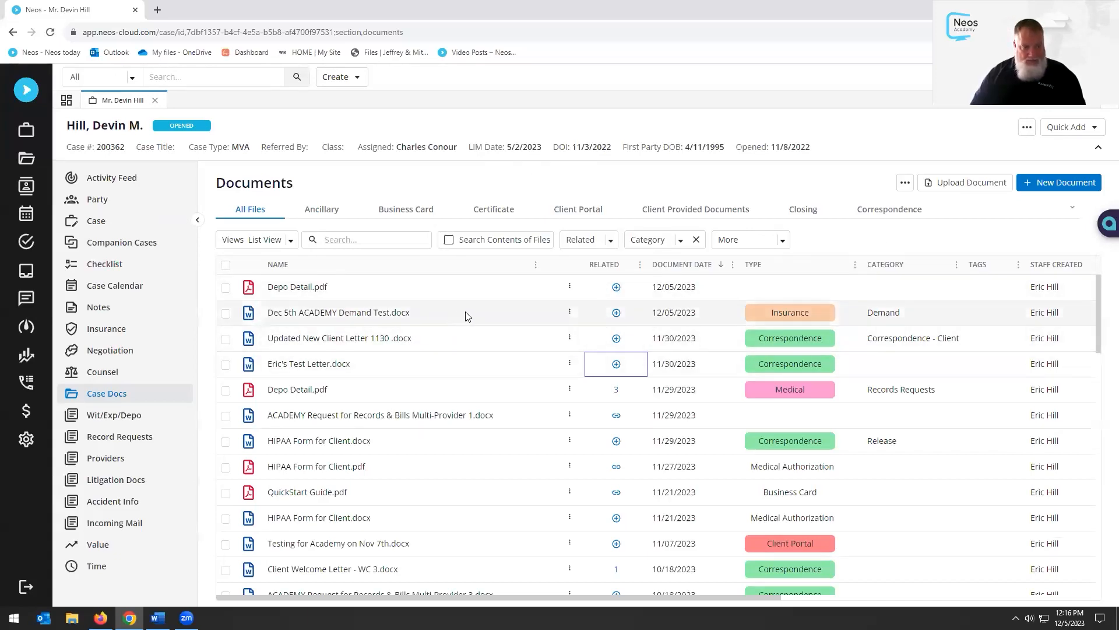
# Send Dec 5th ACADEMY Demand Test.docx to DocuSign with the client as signer and subject 'Please Fill out and send back'
pyautogui.click(570, 312)
pyautogui.moveTo(569, 366)
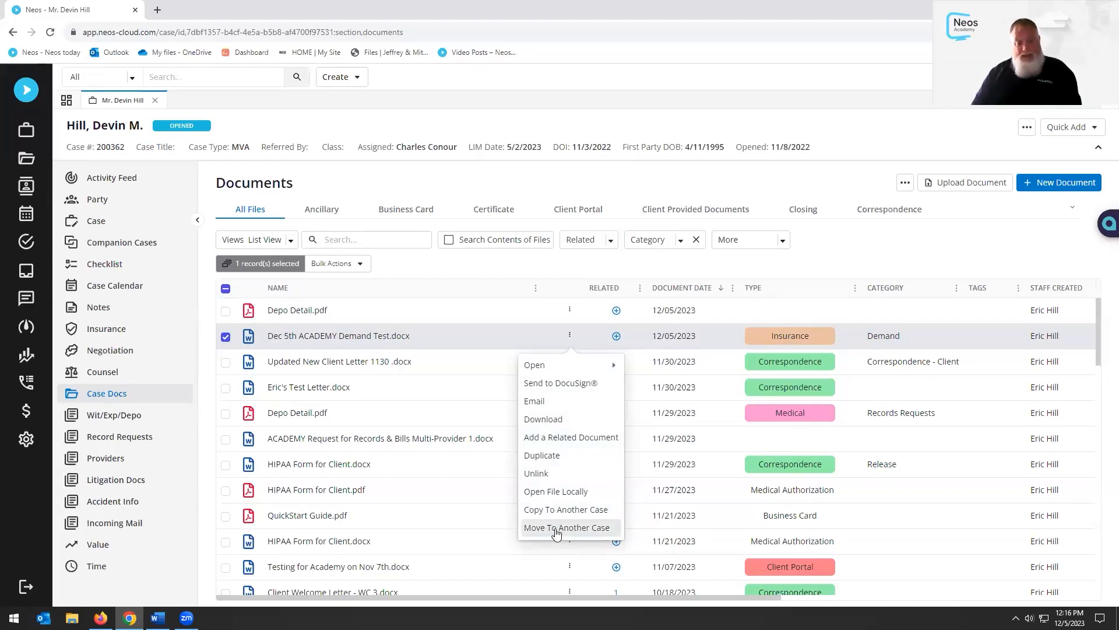
pyautogui.click(563, 383)
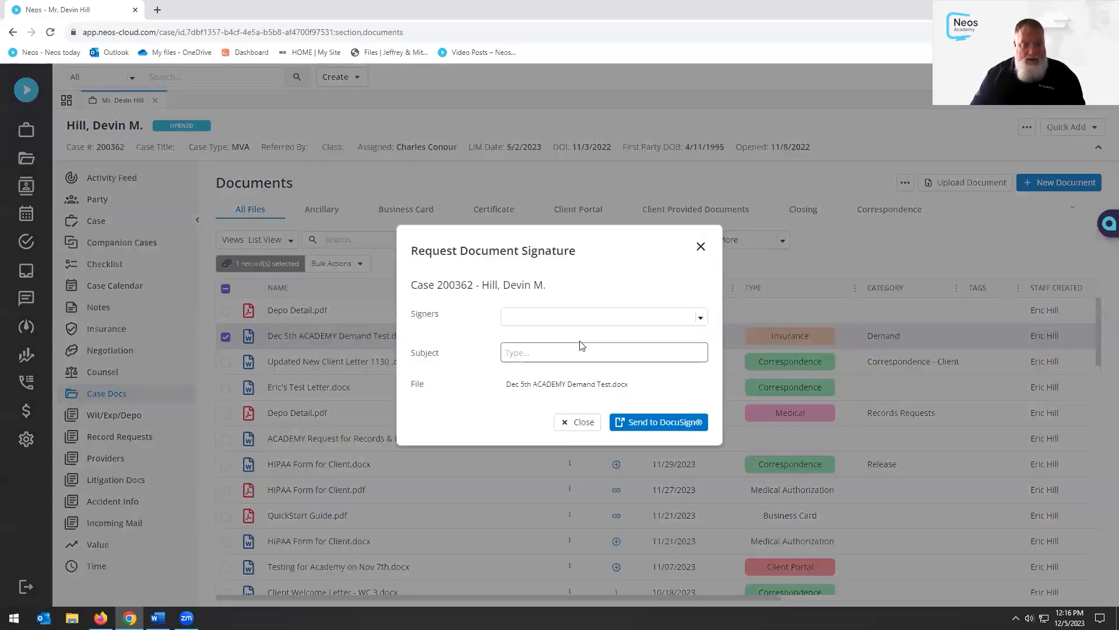
pyautogui.click(660, 317)
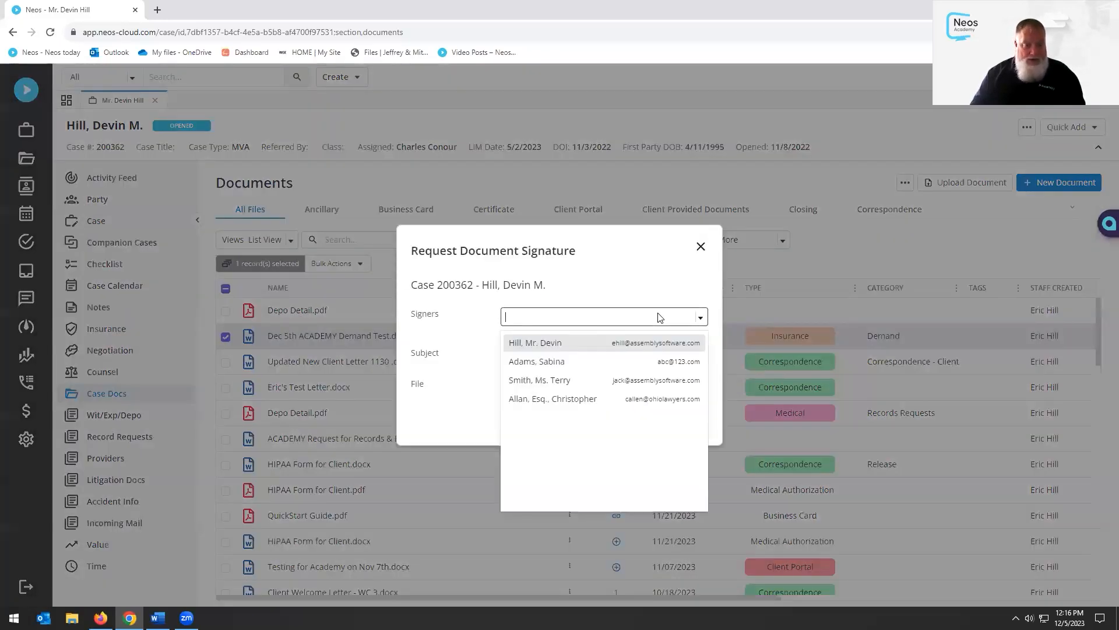
pyautogui.click(540, 342)
pyautogui.click(456, 354)
pyautogui.click(565, 354)
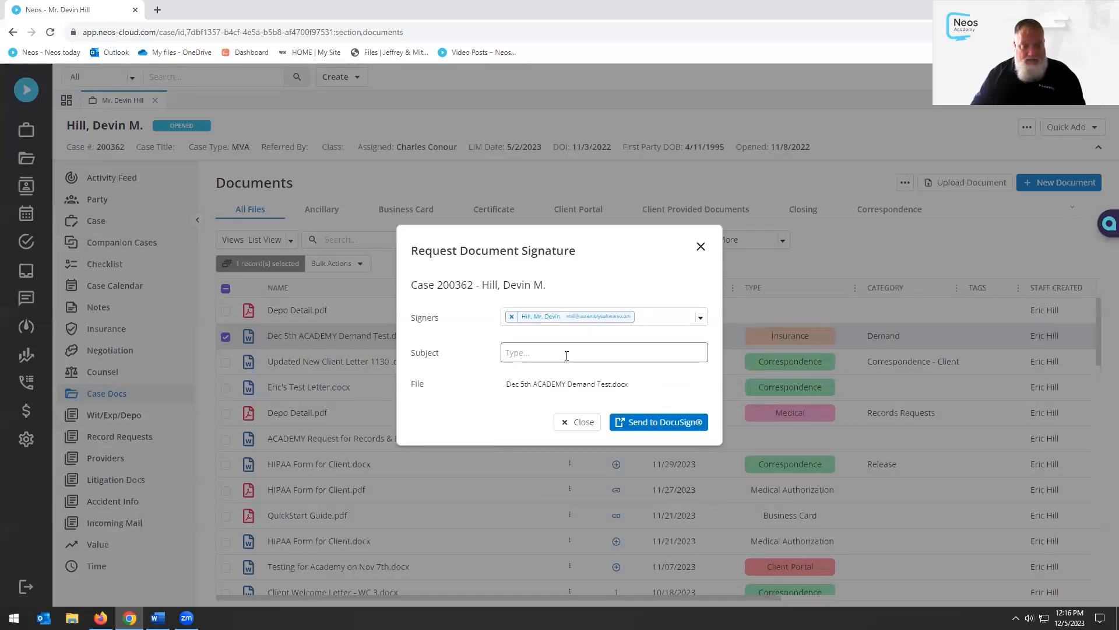
pyautogui.click(596, 385)
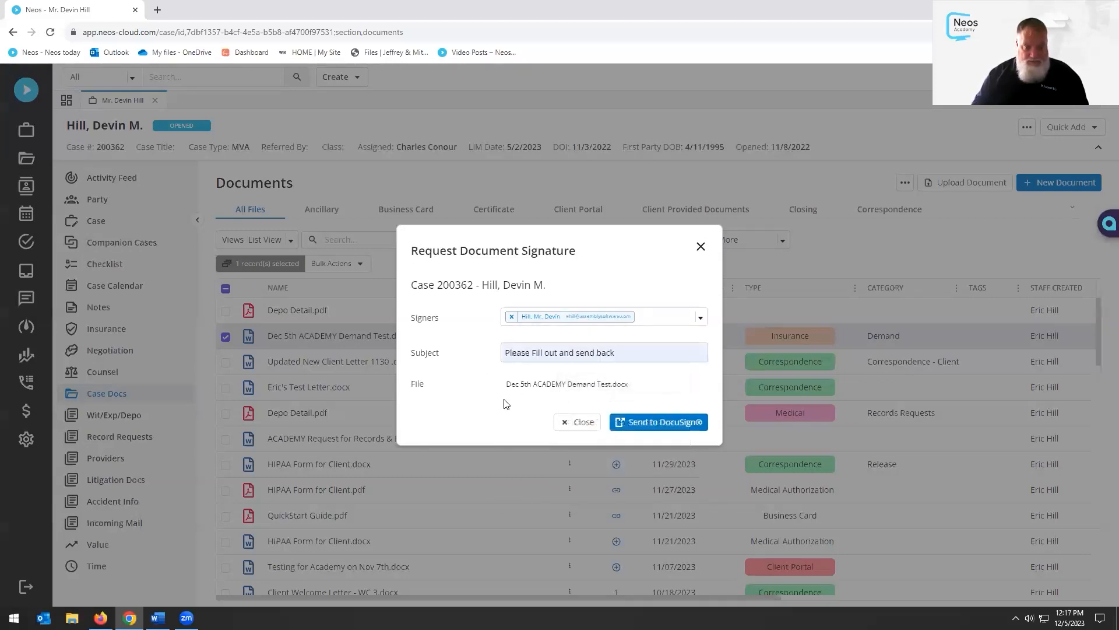
pyautogui.click(661, 424)
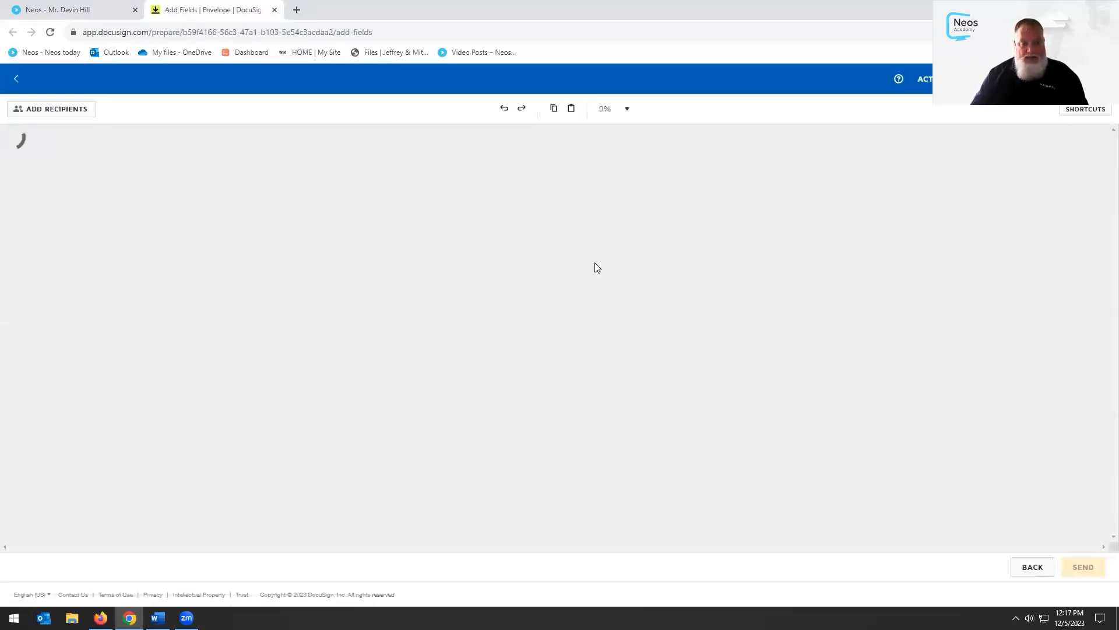
# Scroll through both pages of the demand letter on DocuSign's Add Fields page
pyautogui.scroll(-6, 618, 294)
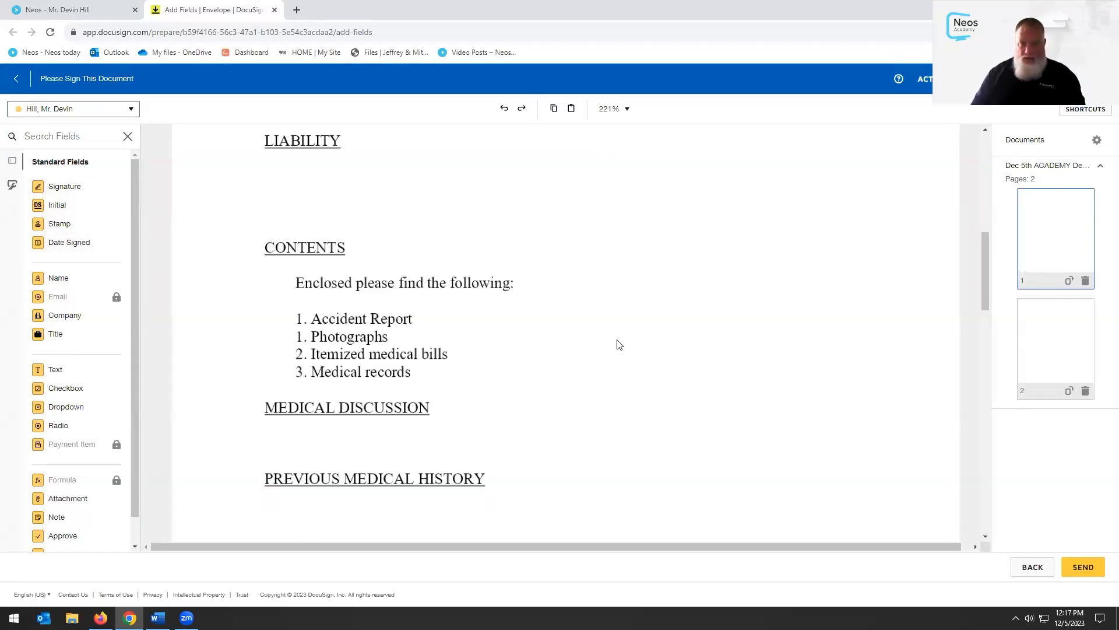
pyautogui.scroll(-6, 604, 332)
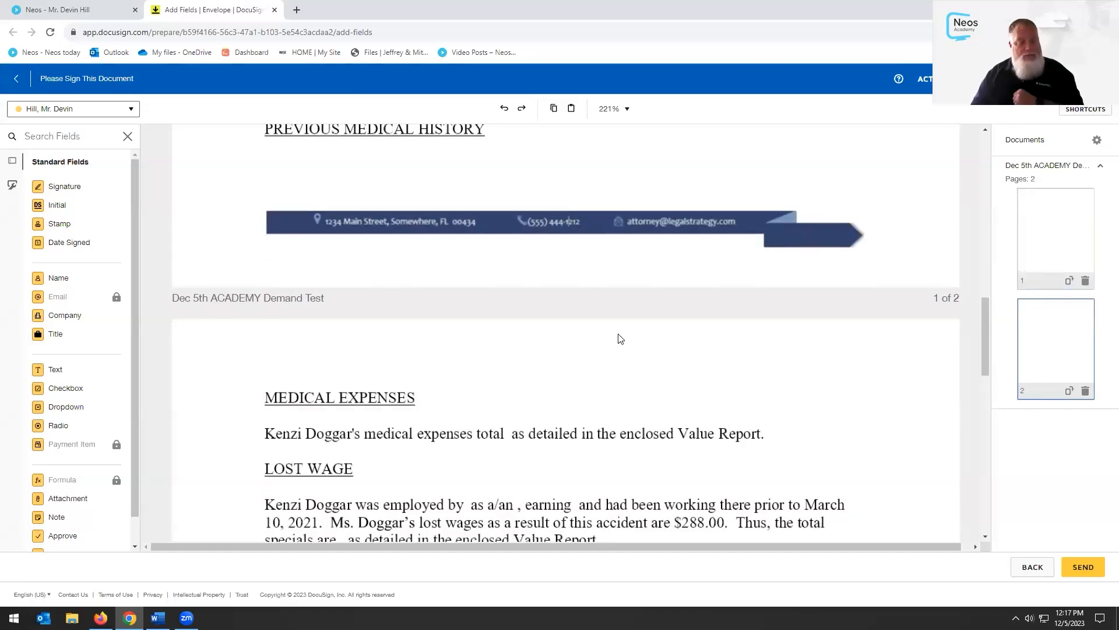
pyautogui.scroll(-6, 621, 339)
pyautogui.scroll(12, 621, 338)
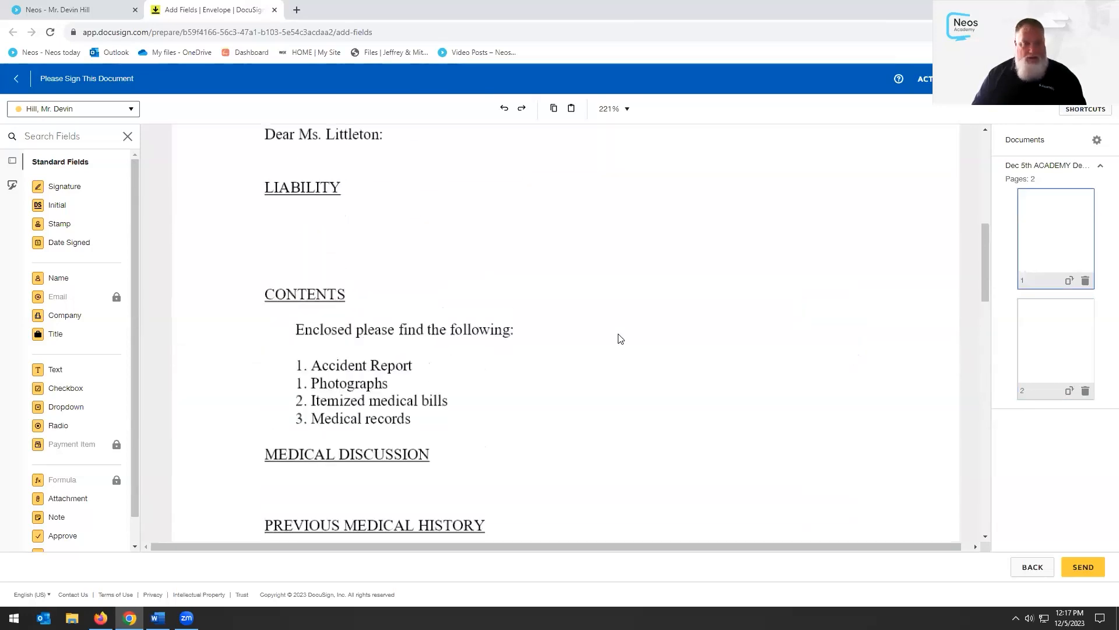
pyautogui.scroll(1, 620, 338)
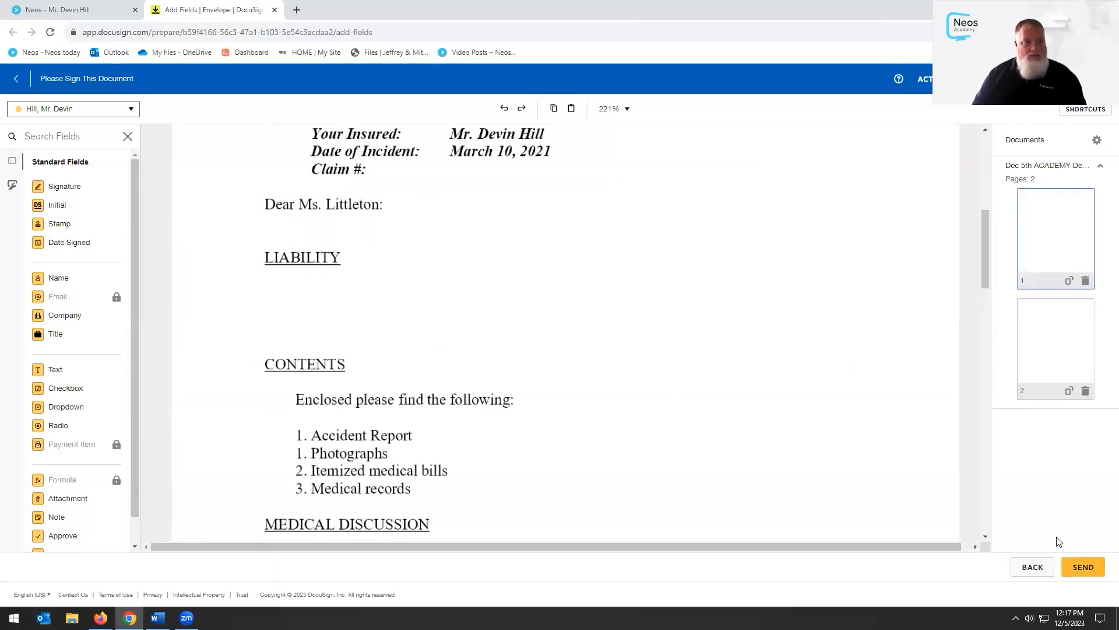
# Close DocuSign and start an email of the Word demand letter addressed to the client
pyautogui.click(275, 10)
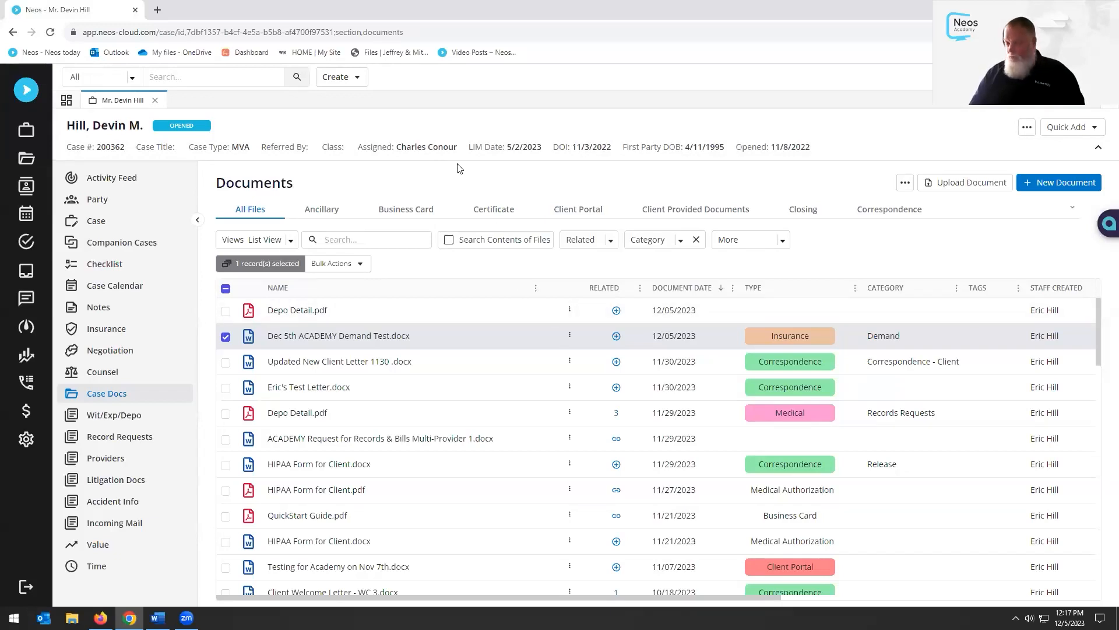
pyautogui.click(569, 337)
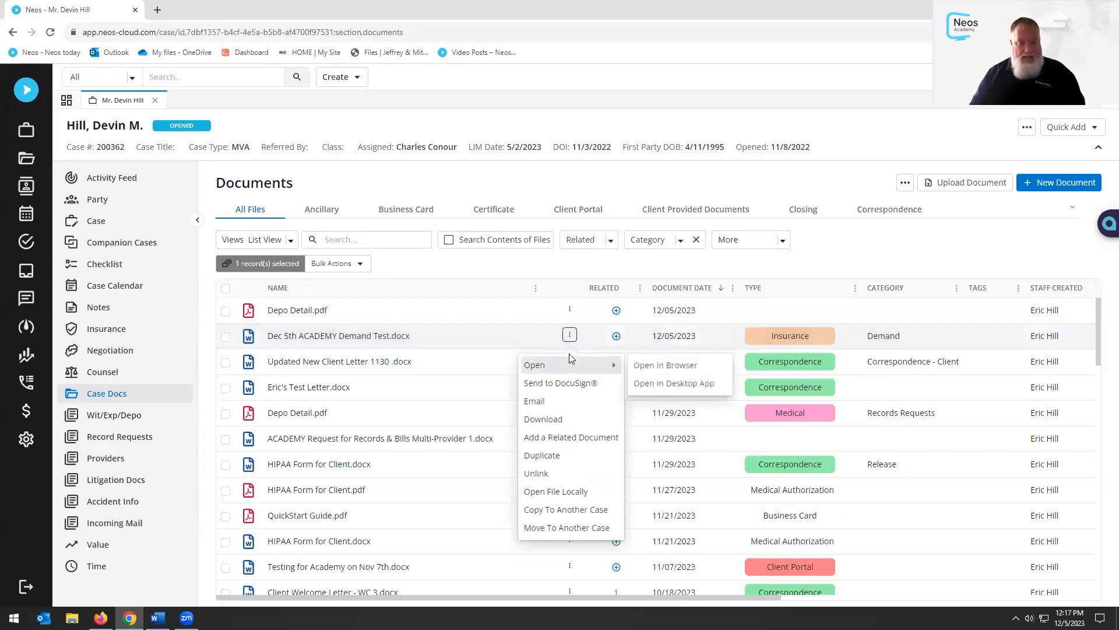
pyautogui.click(566, 404)
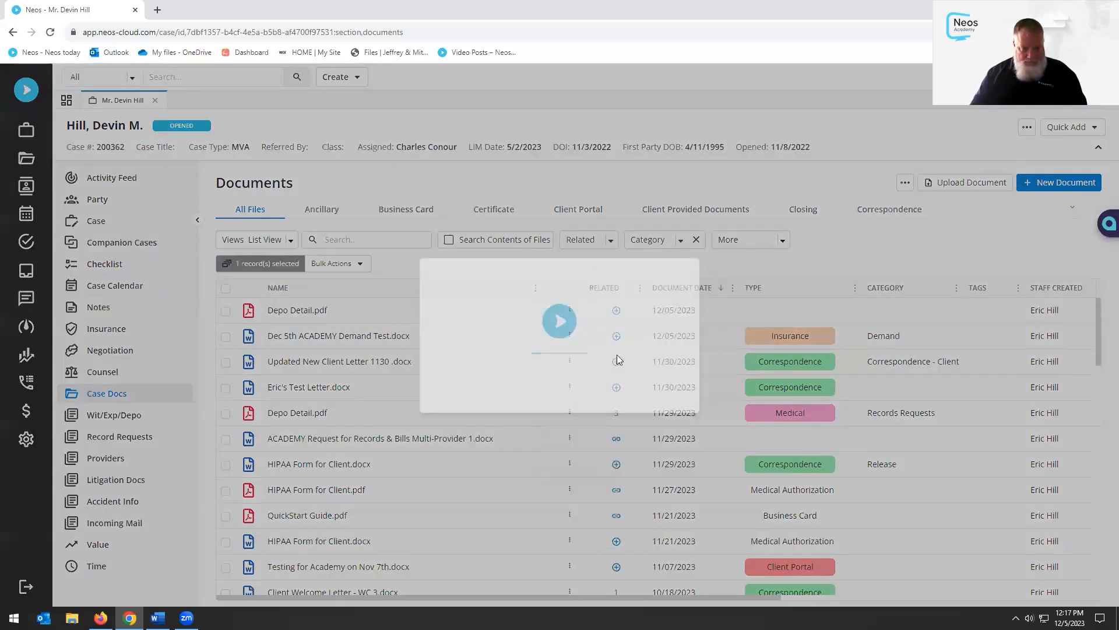
pyautogui.click(554, 213)
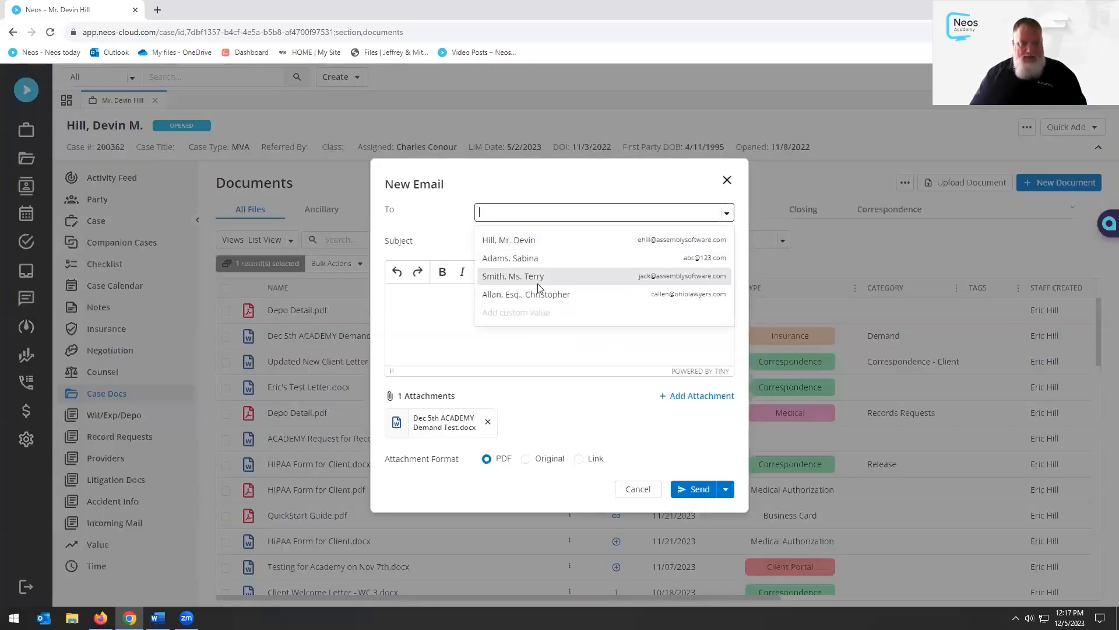
pyautogui.click(545, 245)
# Write the message 'please review' and send the email
pyautogui.click(408, 335)
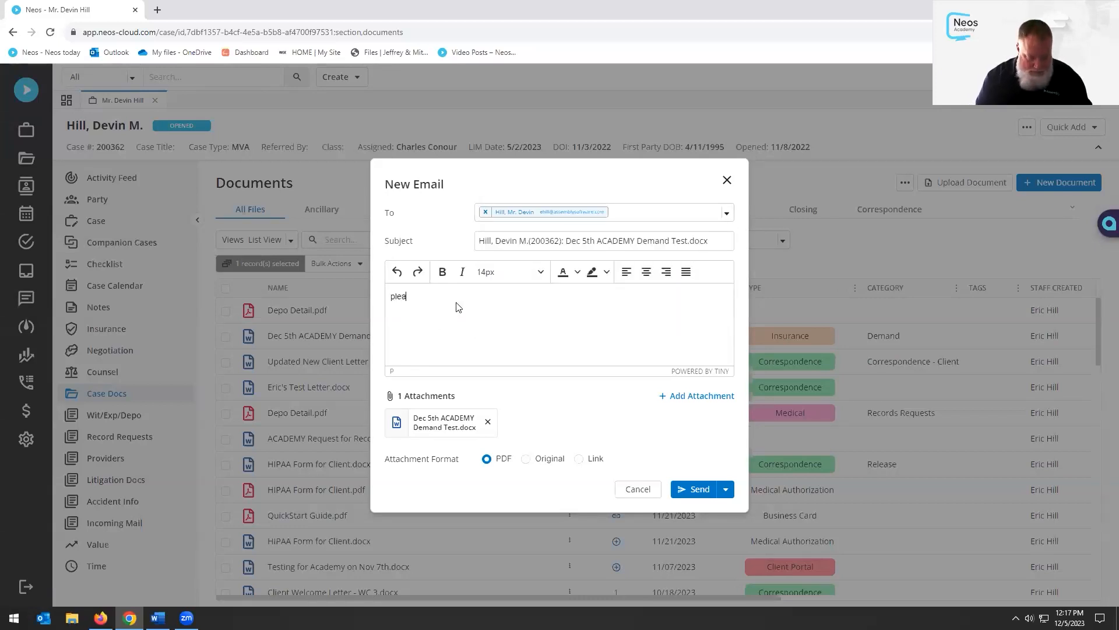
pyautogui.write('please review and send back to us when you can.')
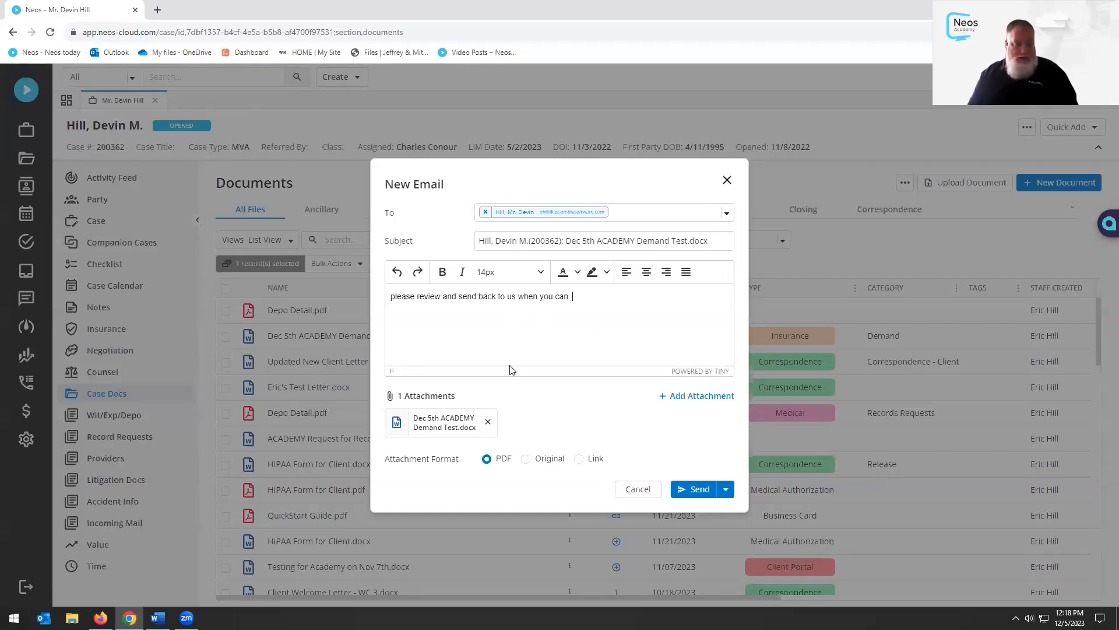
pyautogui.click(726, 494)
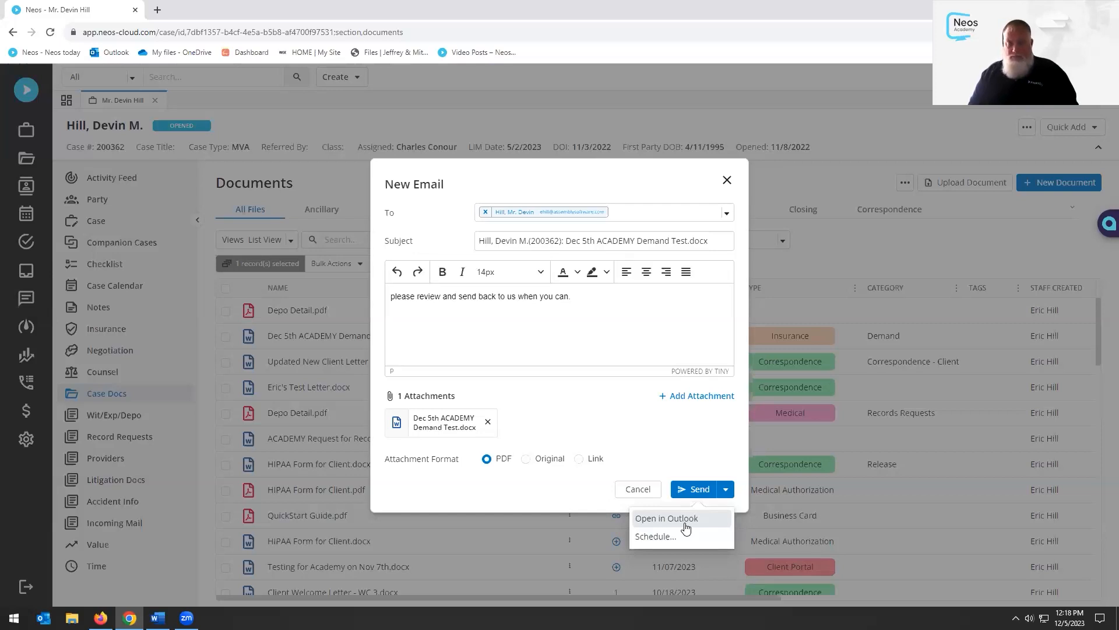
pyautogui.click(695, 490)
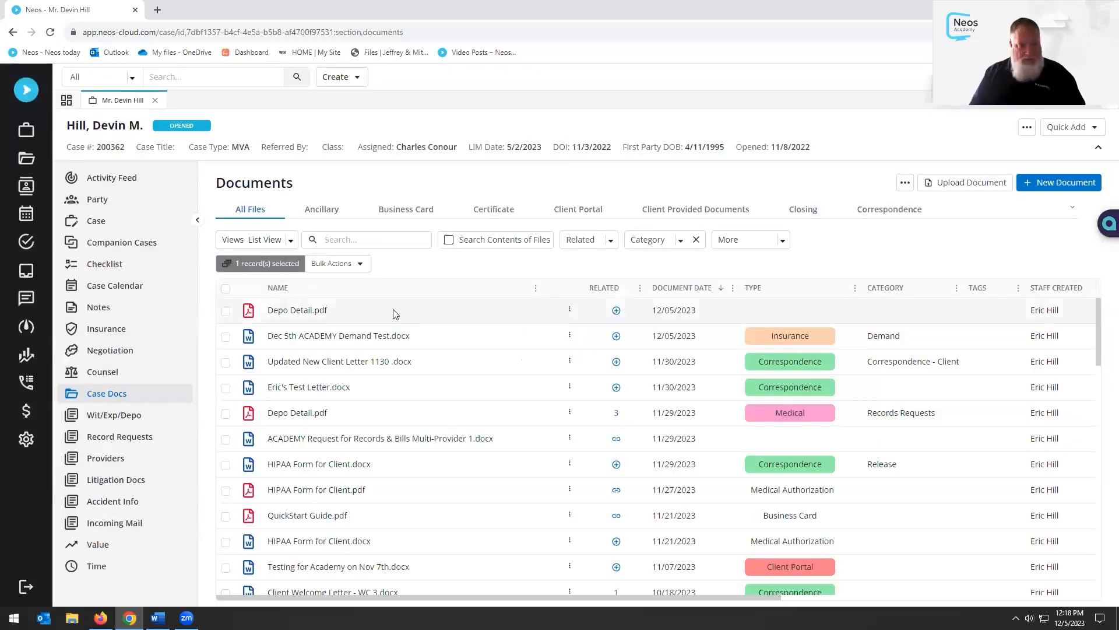
pyautogui.click(111, 372)
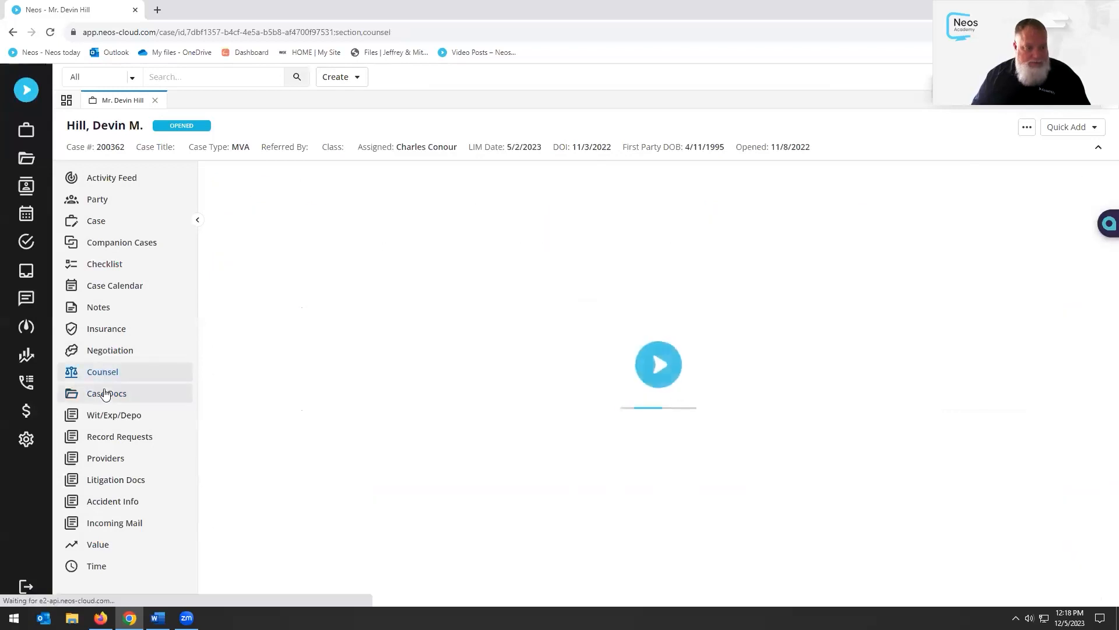
# Link Dec 5th ACADEMY Demand Test.pdf as a related document of the .docx letter
pyautogui.click(103, 394)
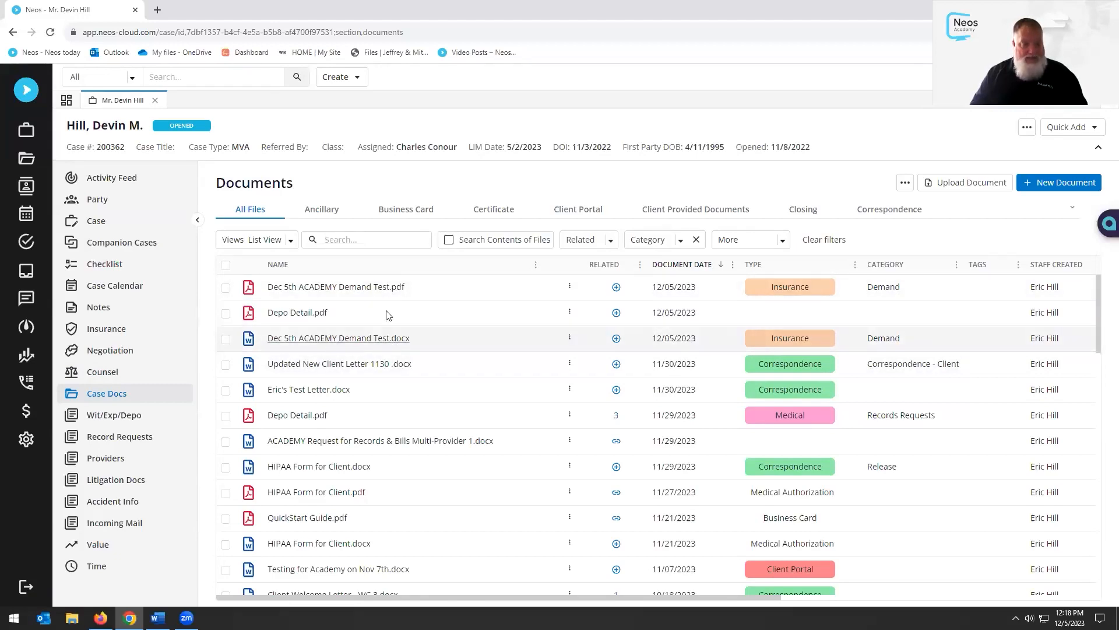
pyautogui.click(616, 339)
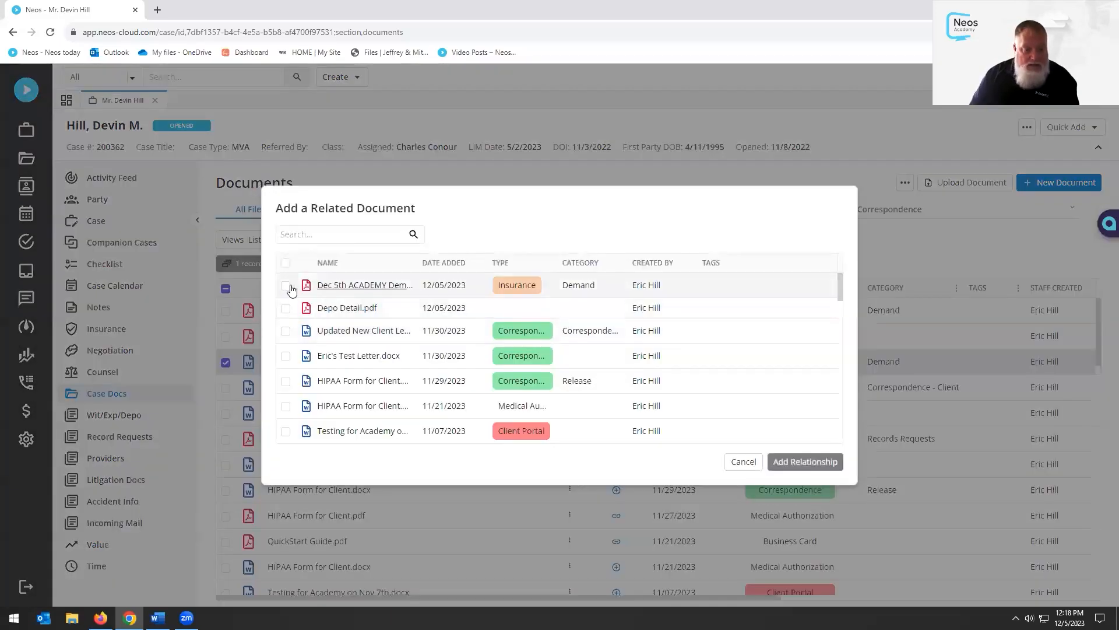
pyautogui.click(285, 286)
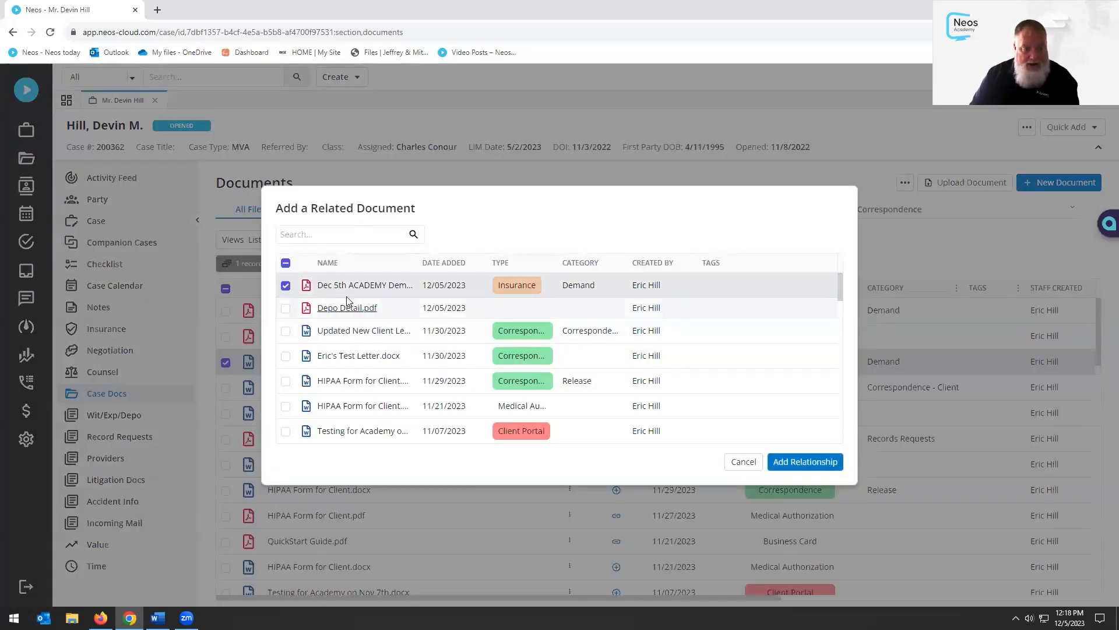
pyautogui.click(805, 461)
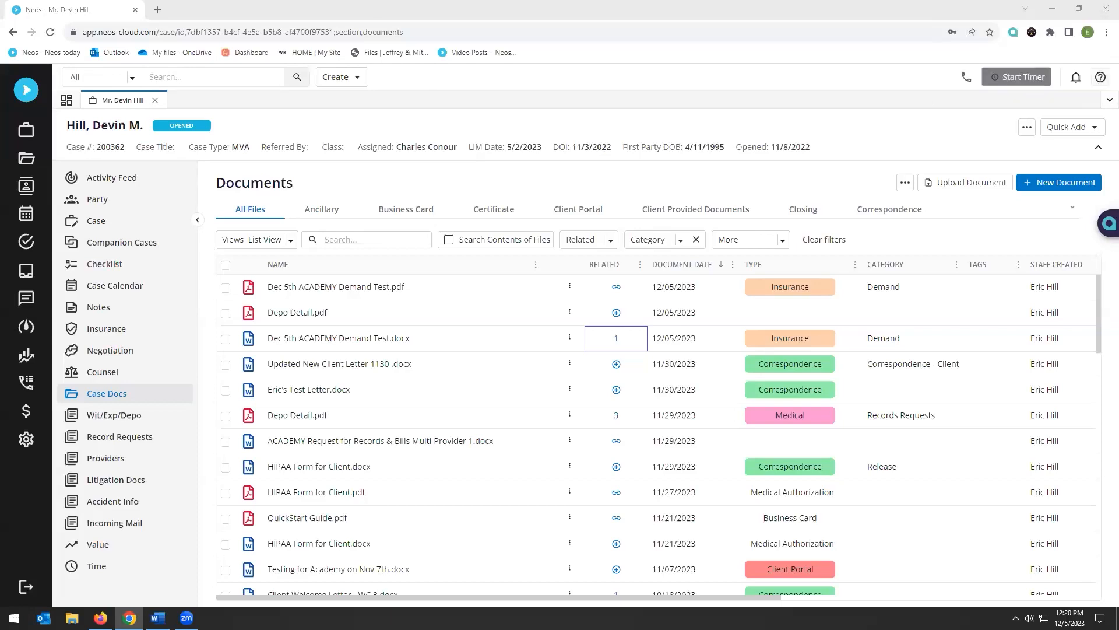
pyautogui.click(571, 338)
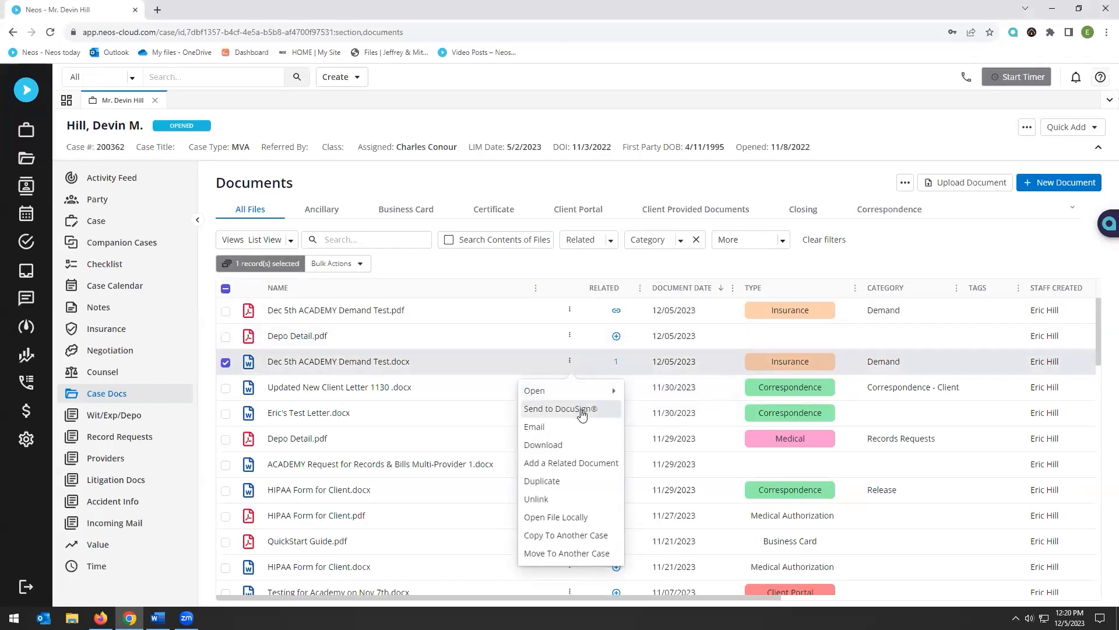
pyautogui.click(807, 187)
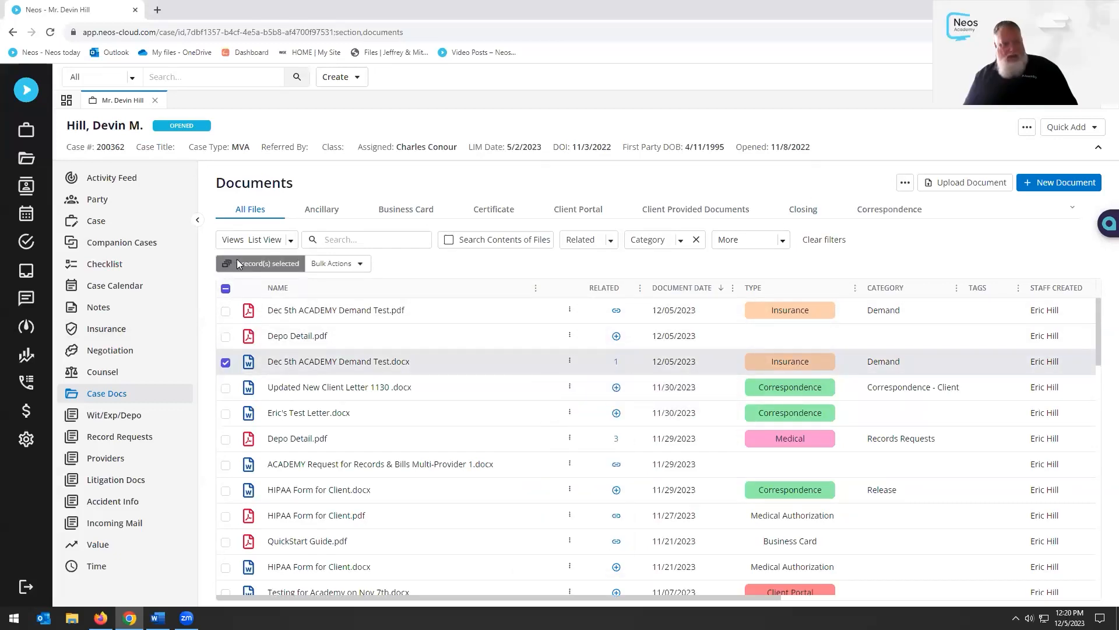
pyautogui.click(226, 388)
pyautogui.click(226, 414)
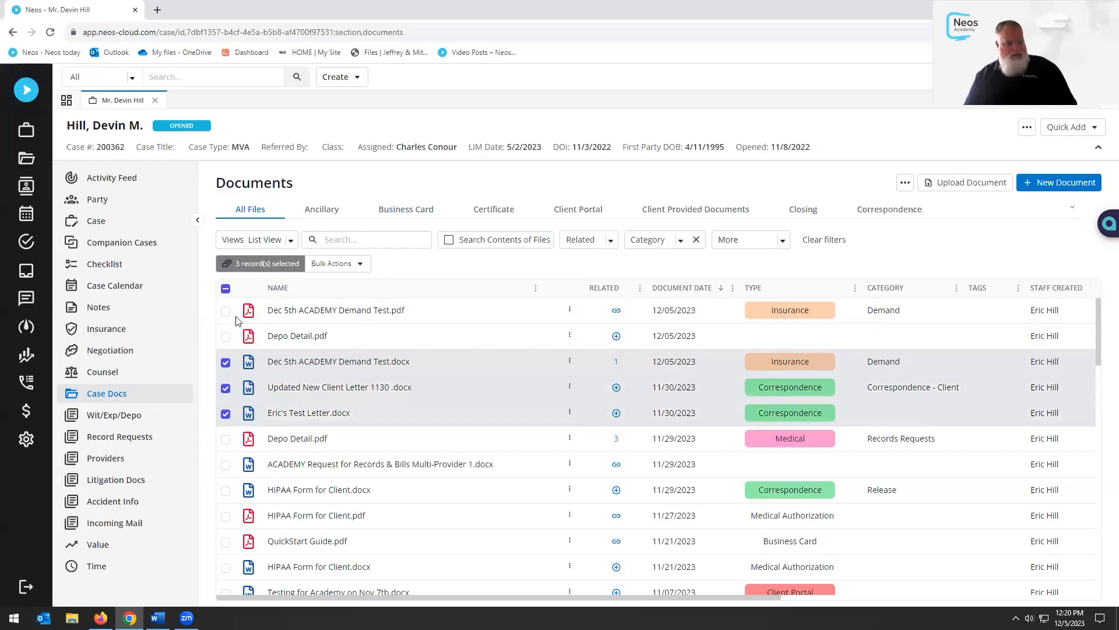
pyautogui.click(356, 264)
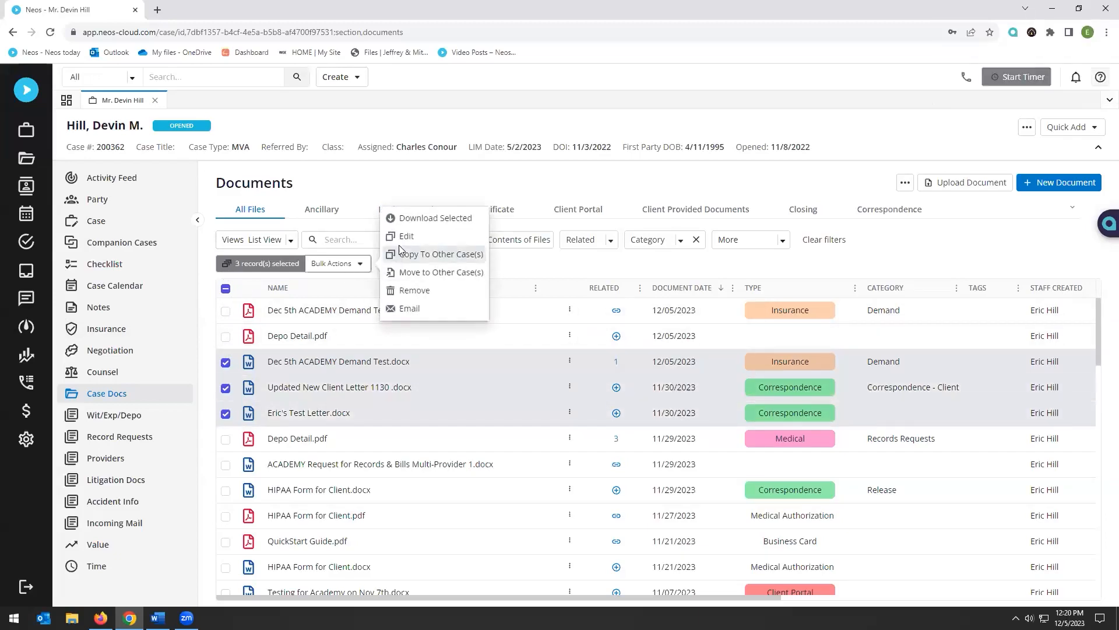
pyautogui.click(656, 264)
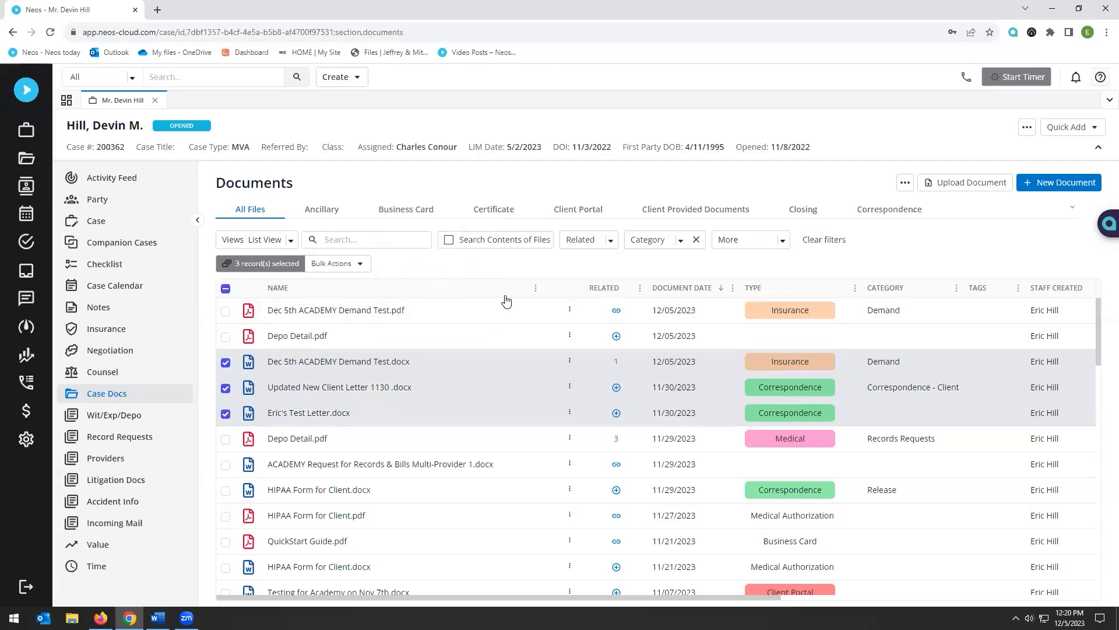
pyautogui.click(226, 413)
pyautogui.click(226, 387)
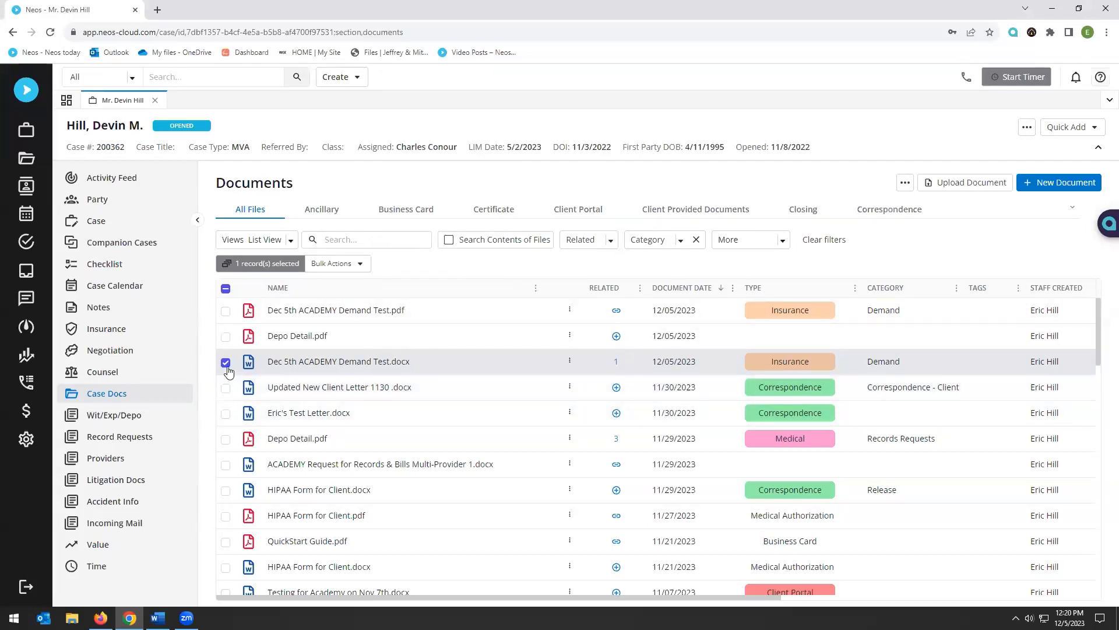
pyautogui.click(227, 366)
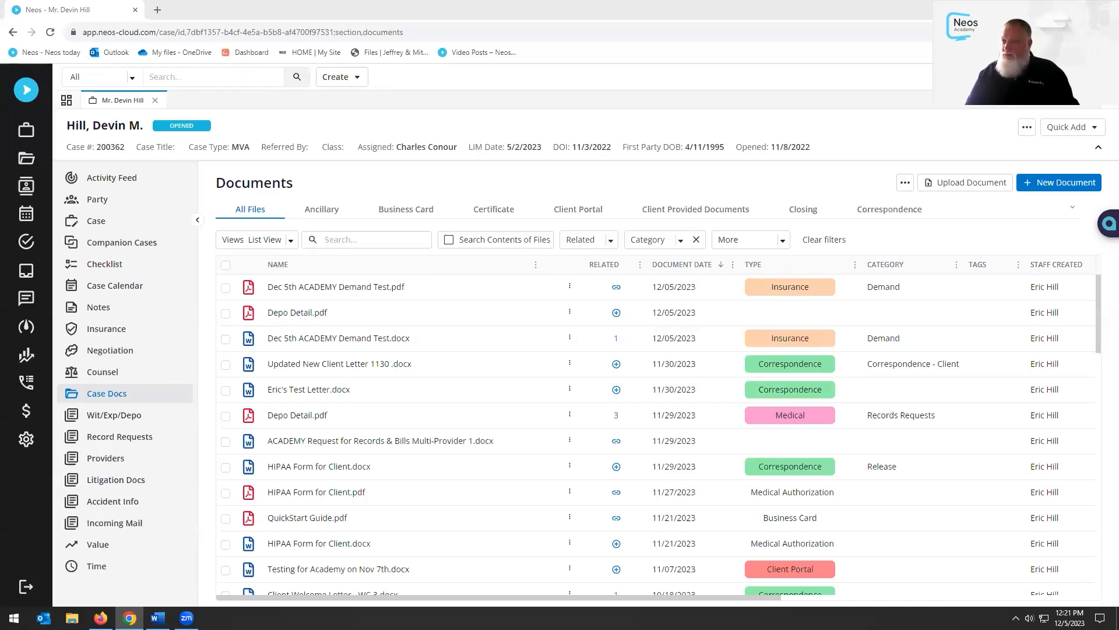
# Check the DocuSign® integration's connection status in Settings, then close both settings pages
pyautogui.click(24, 441)
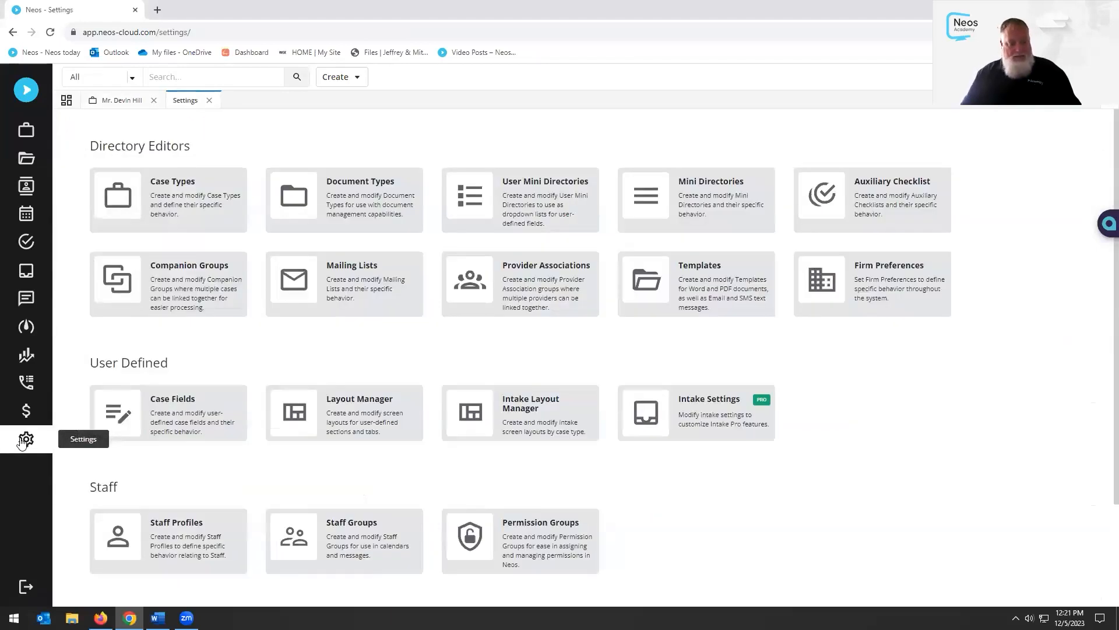
pyautogui.scroll(-3, 210, 419)
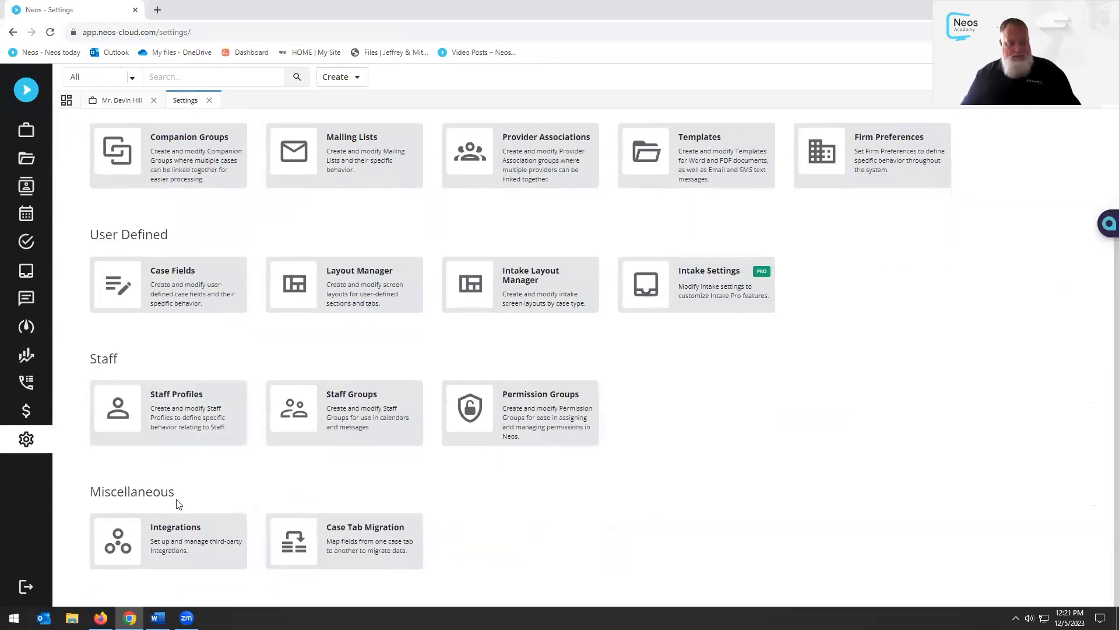
pyautogui.click(159, 540)
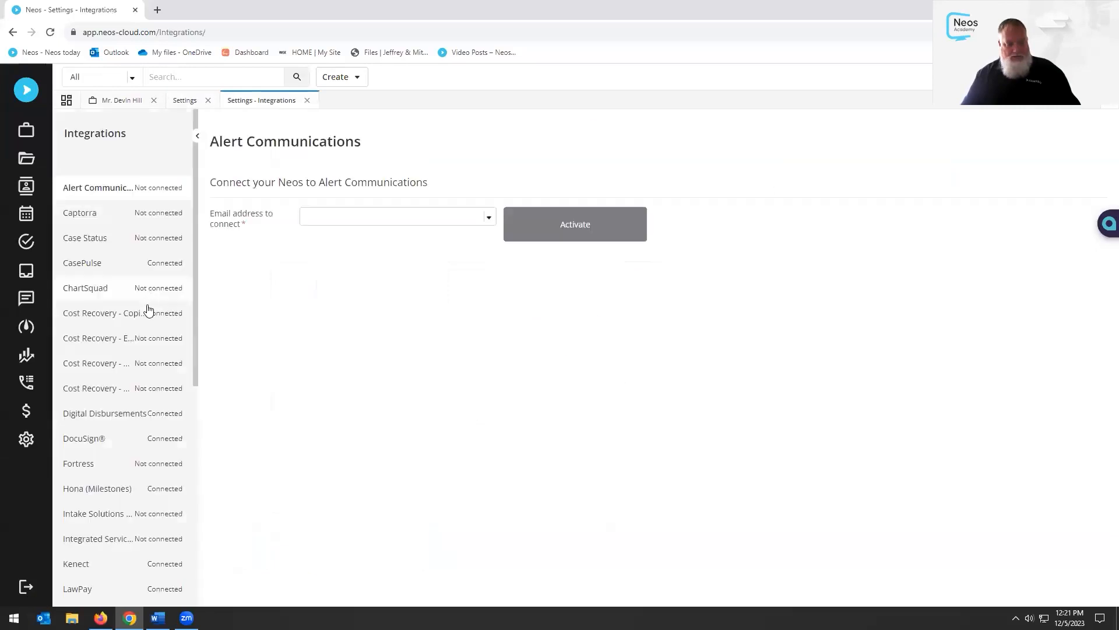
pyautogui.click(89, 441)
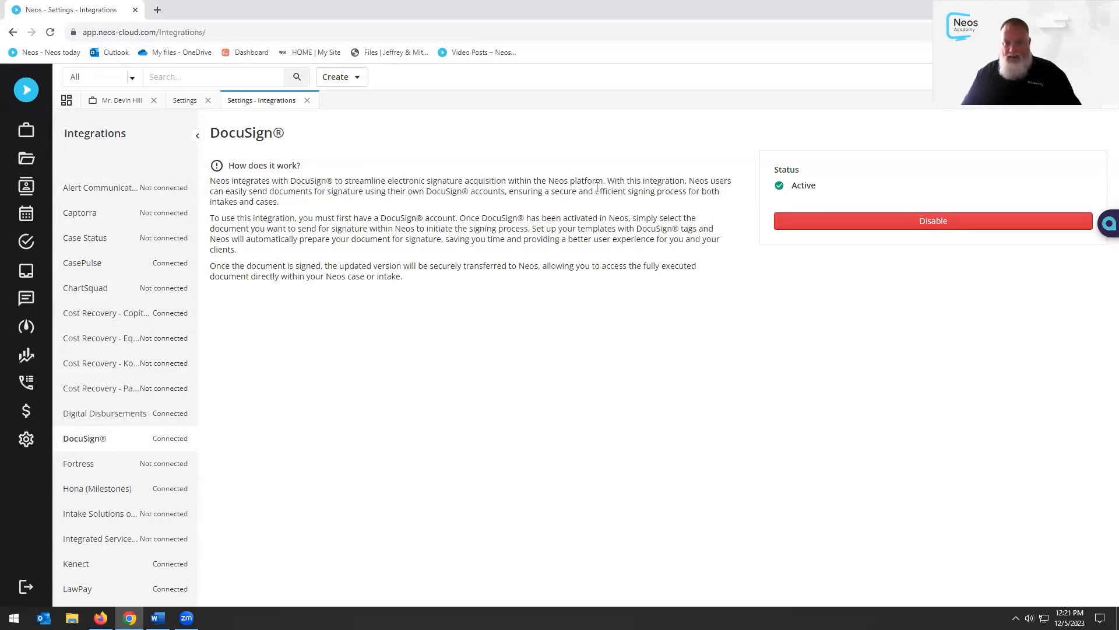
pyautogui.click(308, 101)
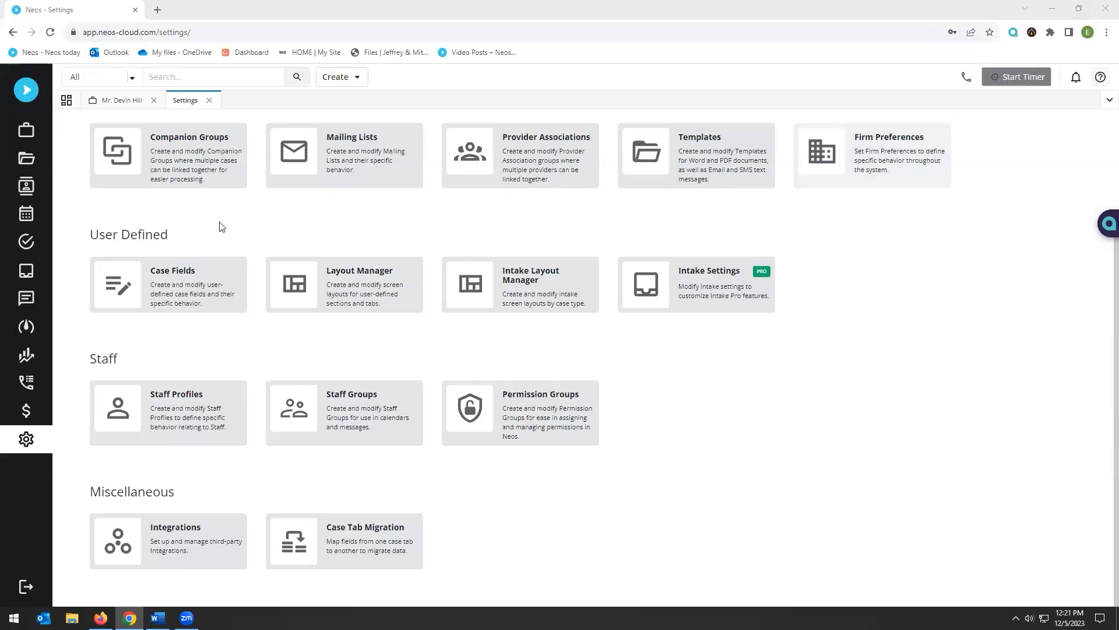
pyautogui.click(210, 102)
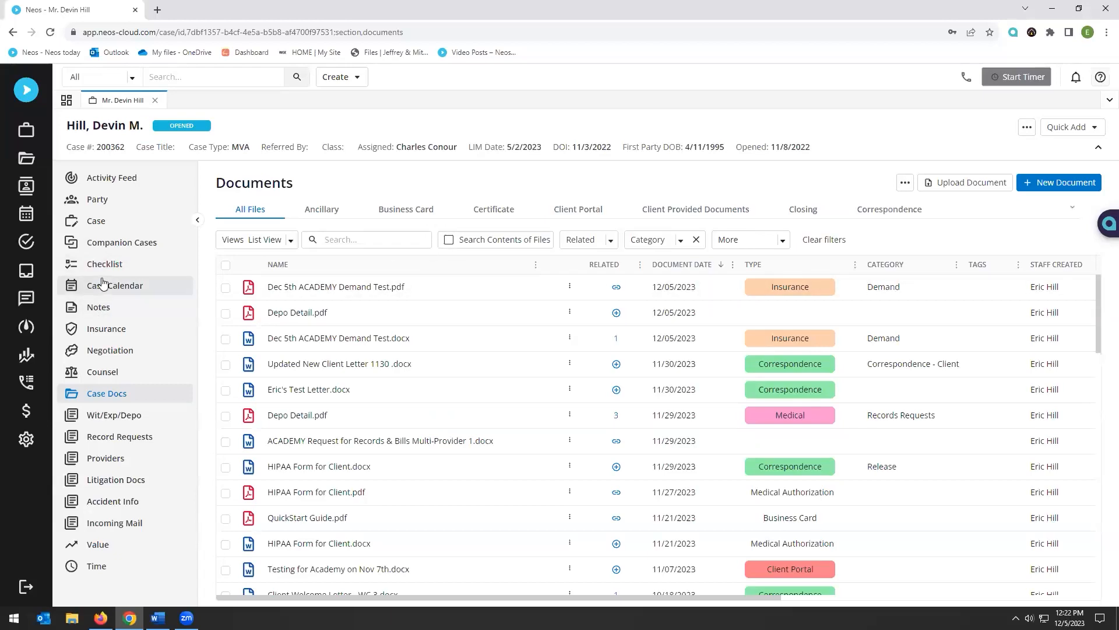
pyautogui.click(99, 308)
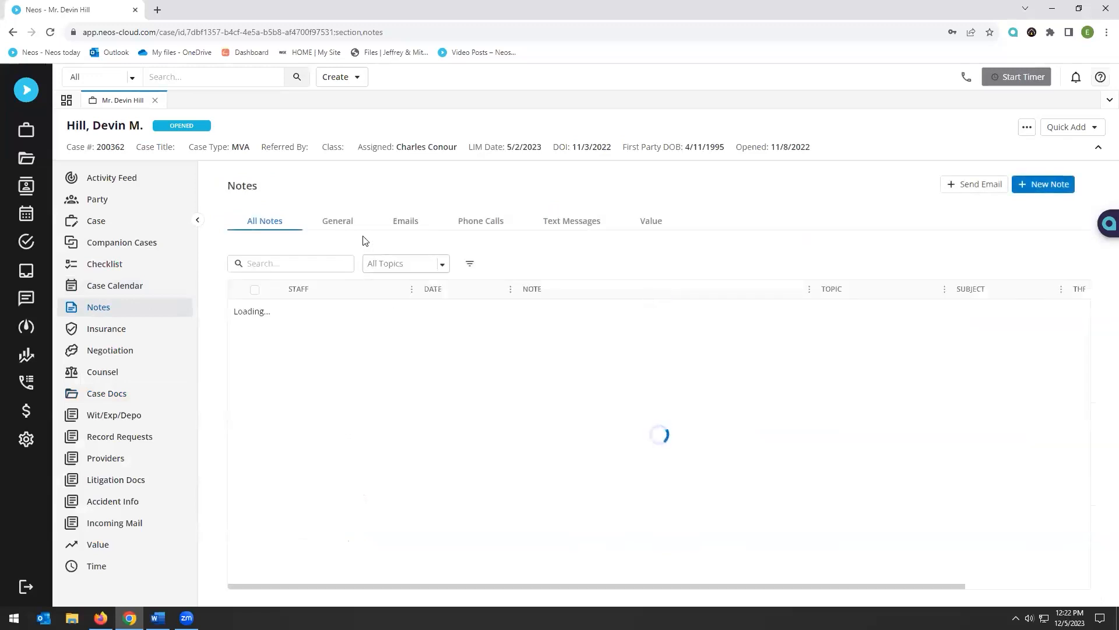
pyautogui.click(406, 220)
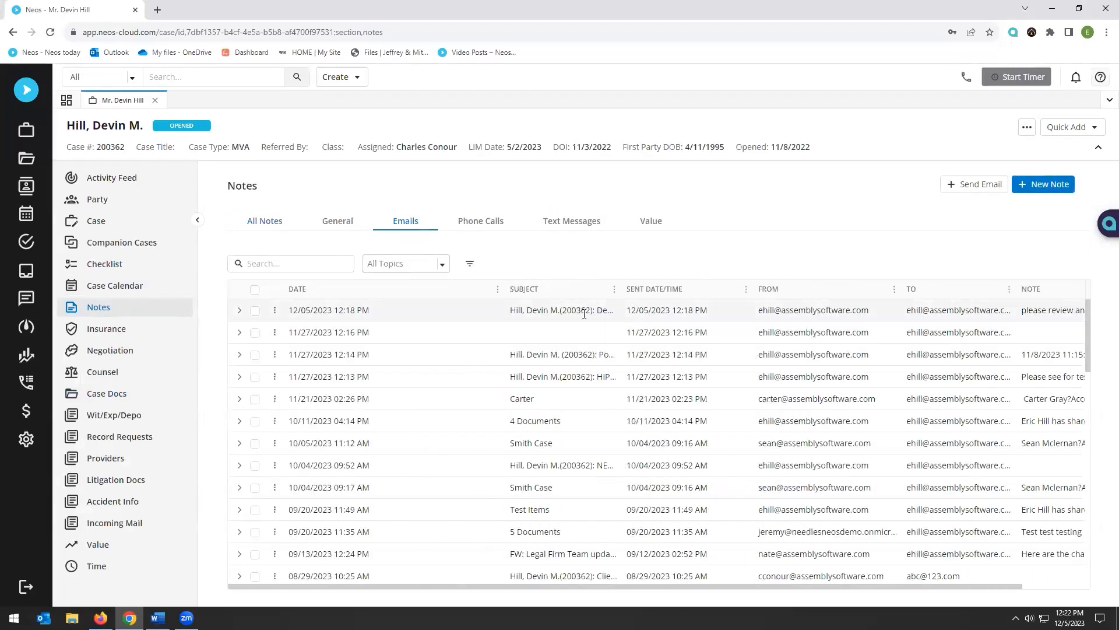
pyautogui.click(556, 314)
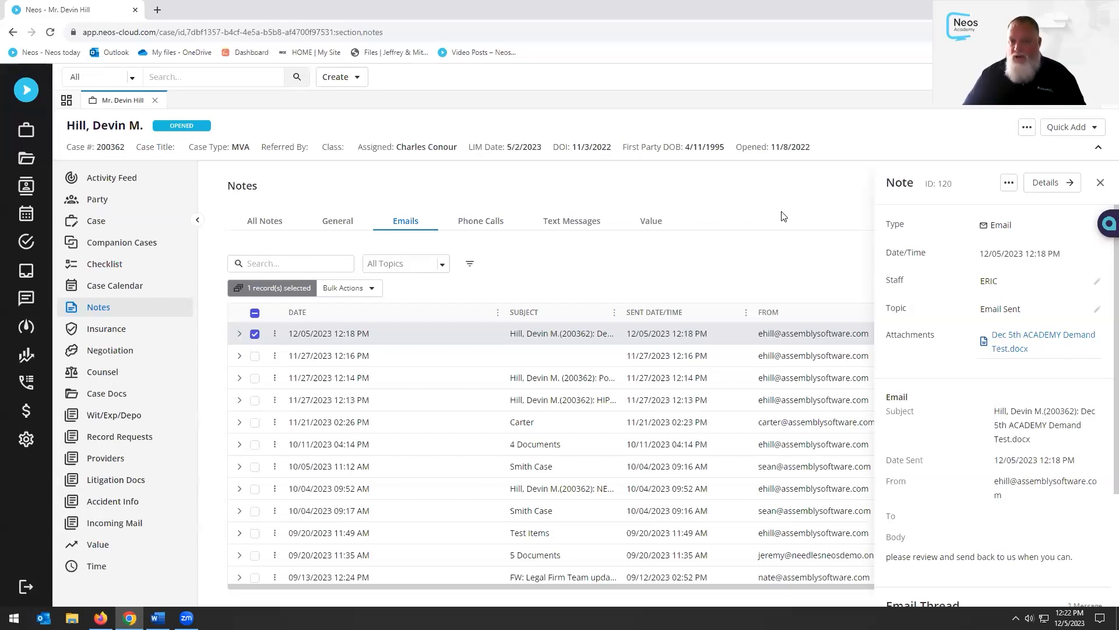
pyautogui.click(1100, 182)
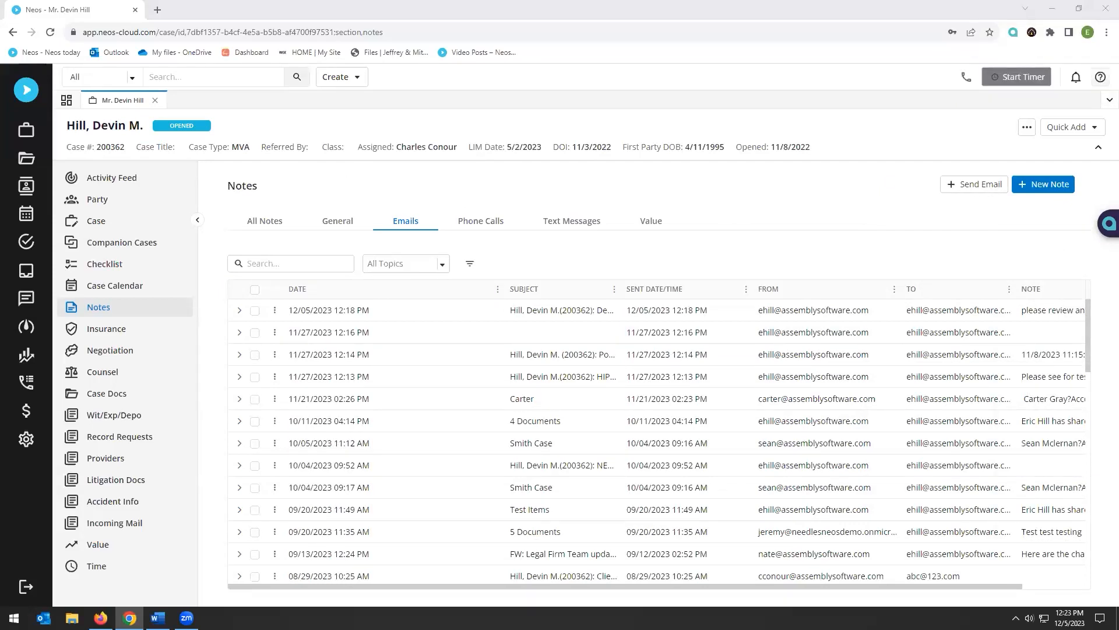
pyautogui.click(362, 183)
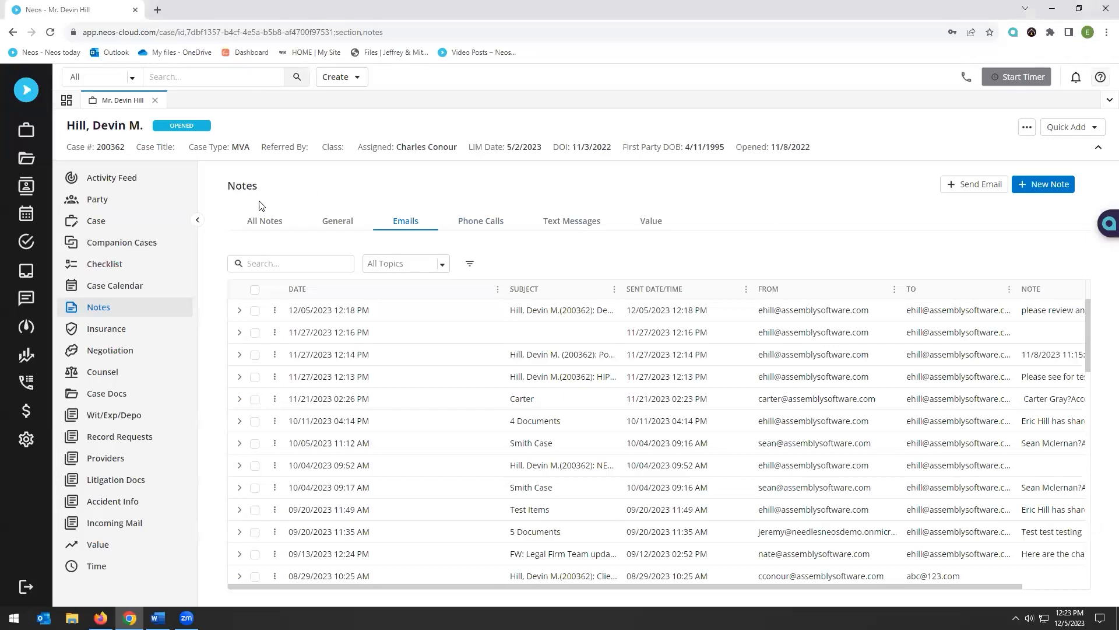
pyautogui.click(111, 395)
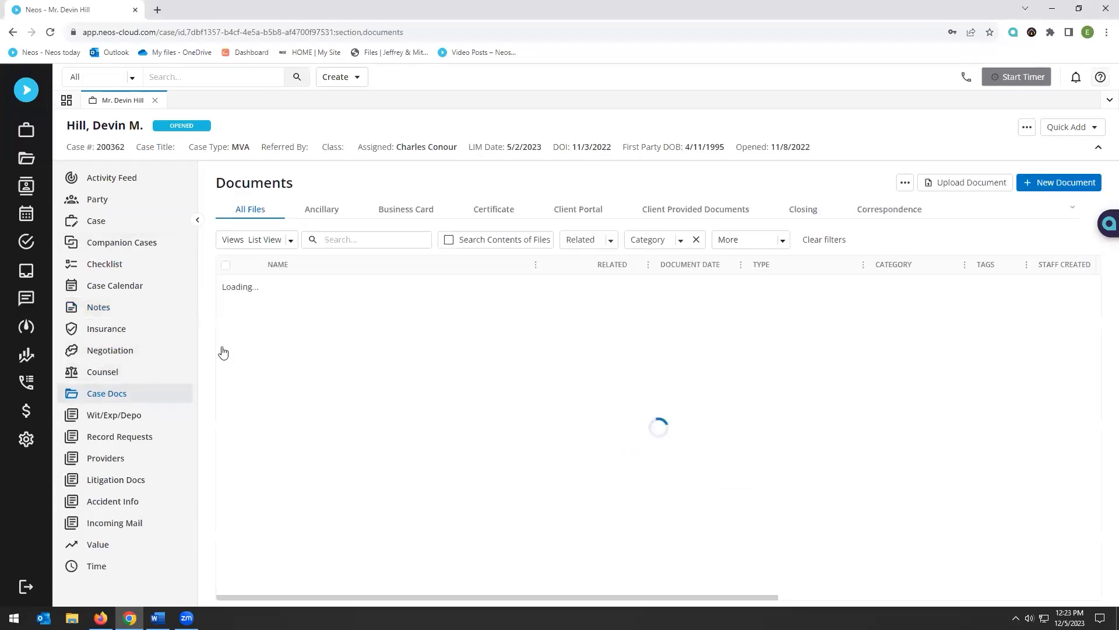
# Open the second JFK Medical Center record request (4 of 5) and view its empty Linked Records
pyautogui.click(131, 446)
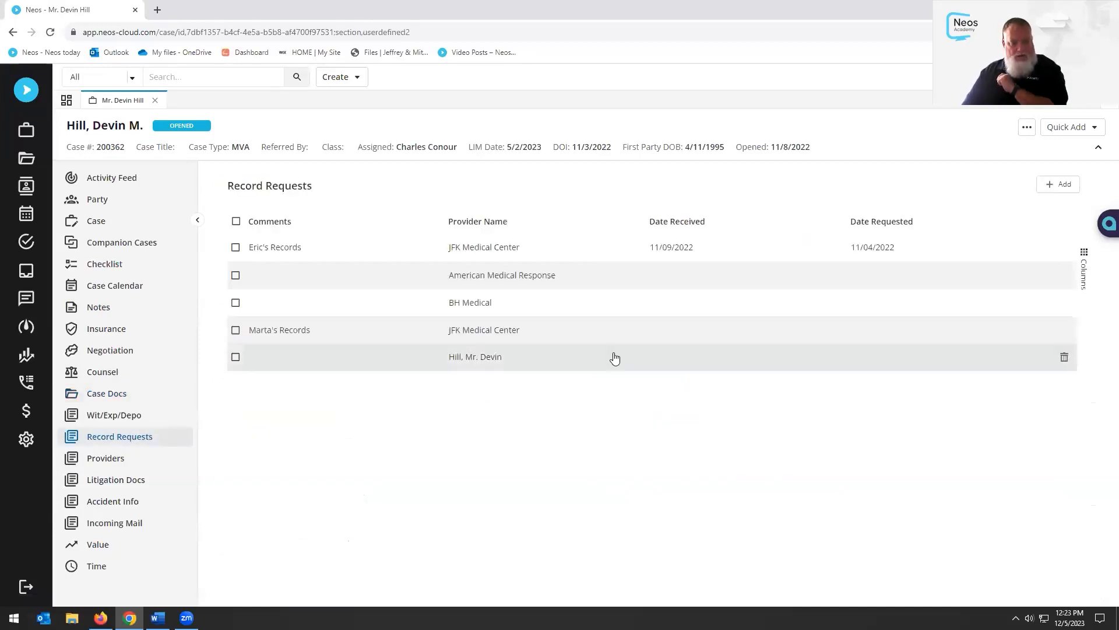
pyautogui.click(492, 331)
pyautogui.scroll(-10, 650, 373)
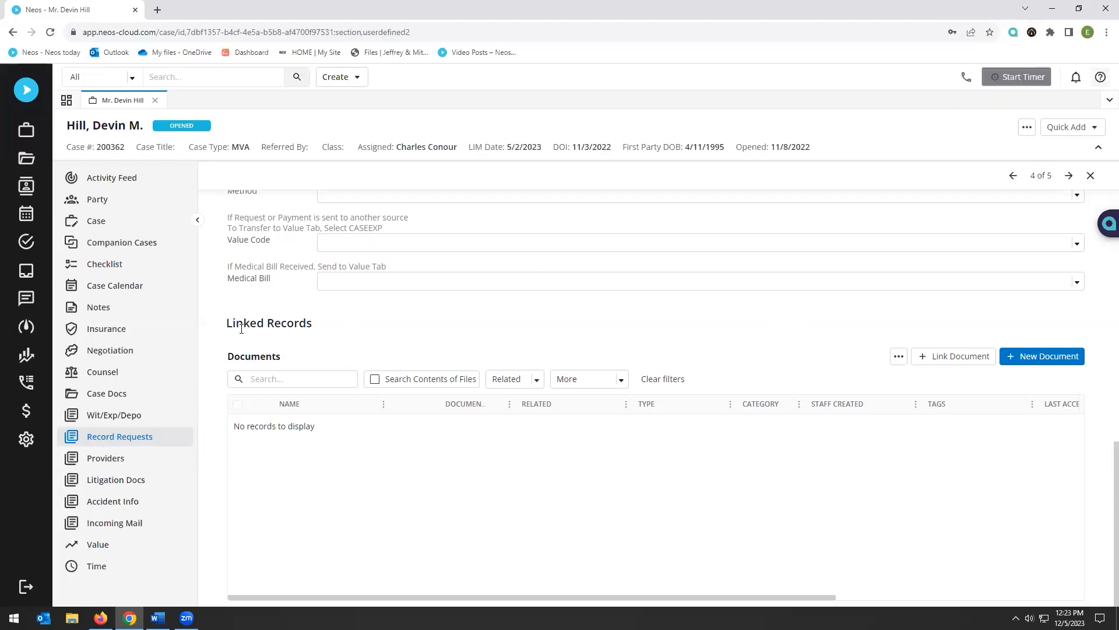
# Drag Certificate of Service.pdf from the Neos Testing Correspondence folder into the case documents
pyautogui.click(116, 393)
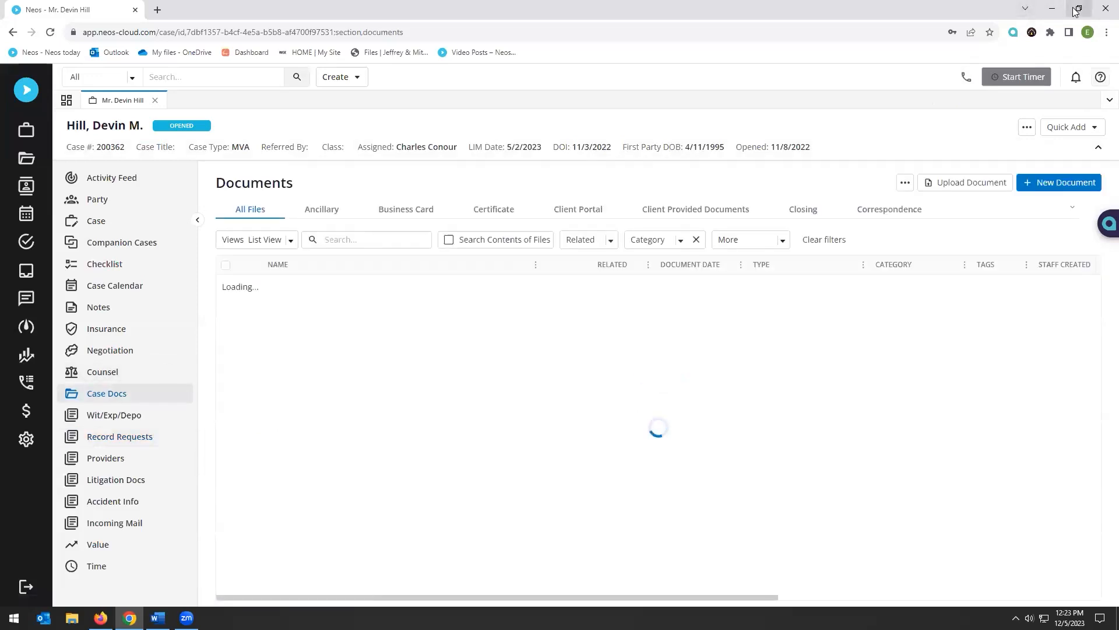
pyautogui.click(1078, 9)
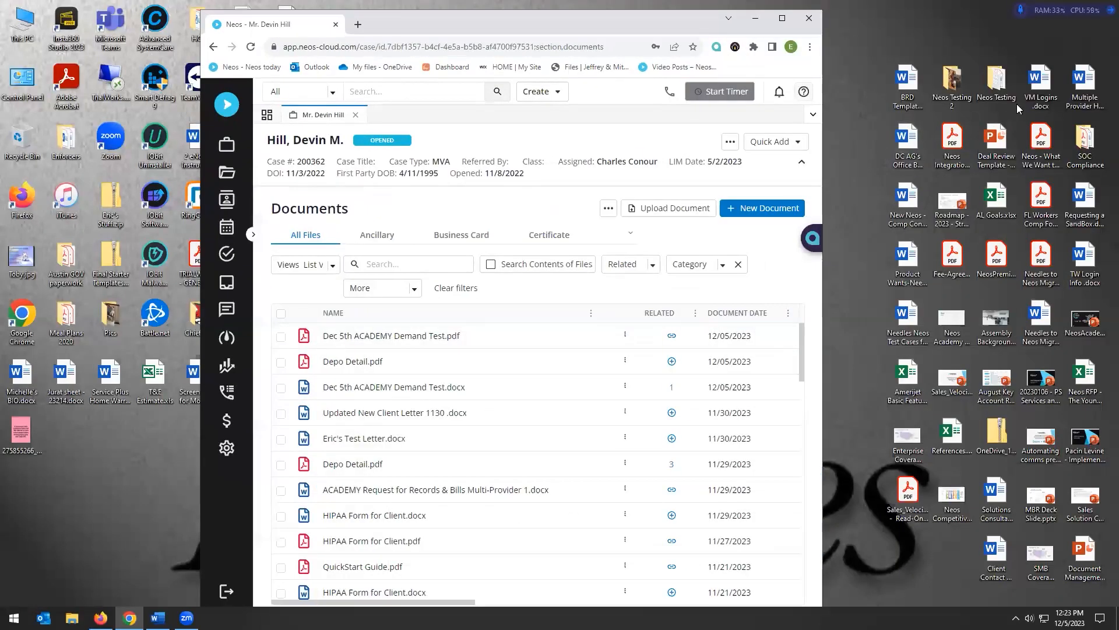
pyautogui.doubleClick(997, 77)
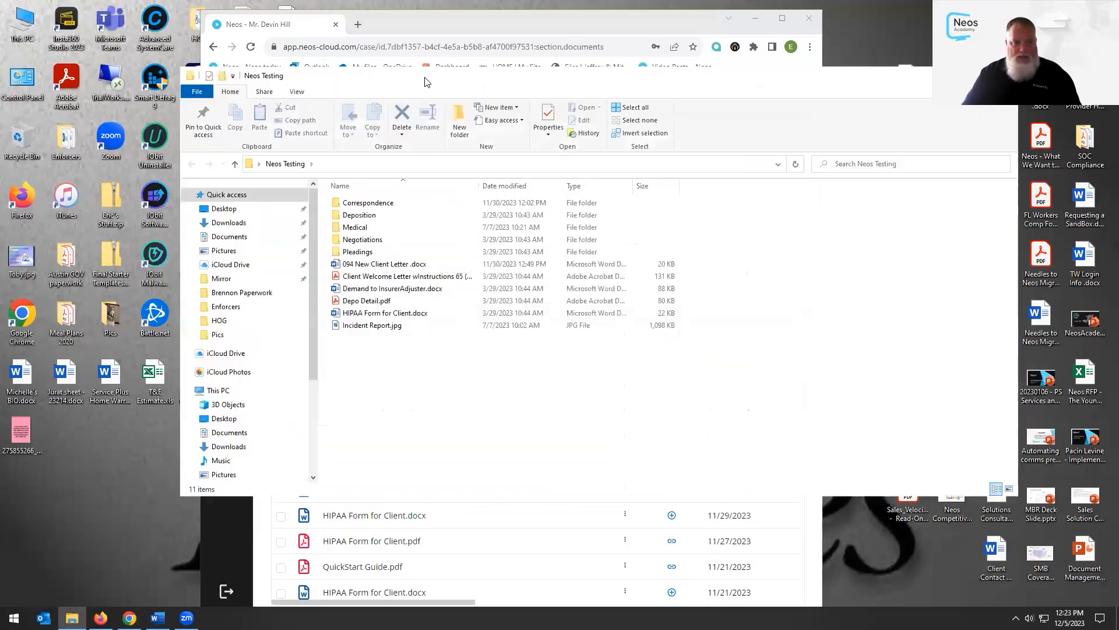
pyautogui.moveTo(434, 82); pyautogui.dragTo(916, 96)
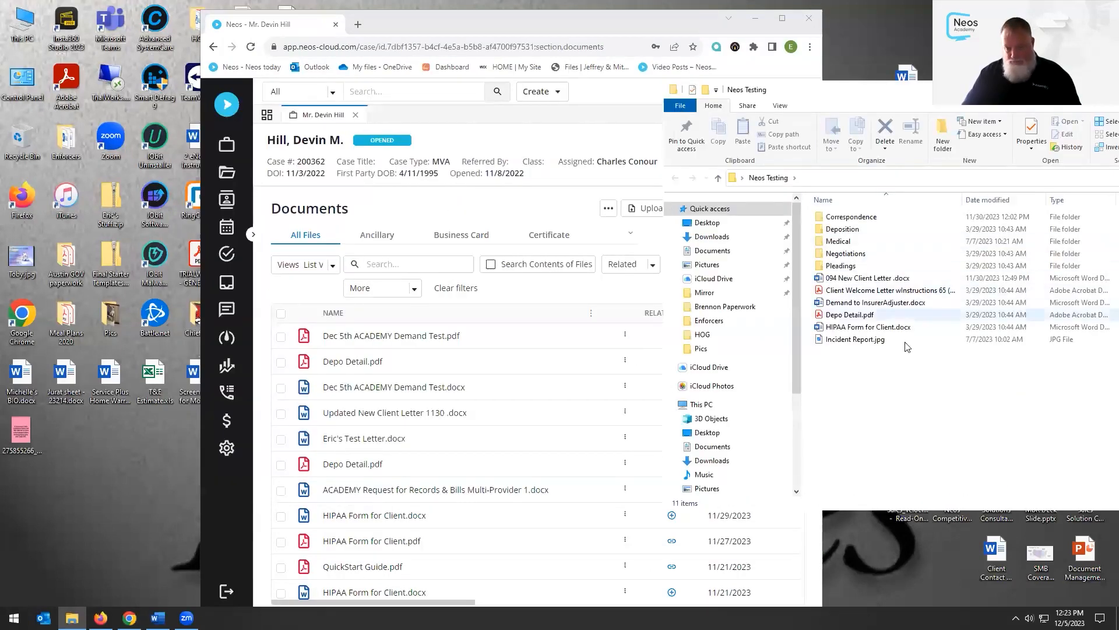
pyautogui.doubleClick(852, 217)
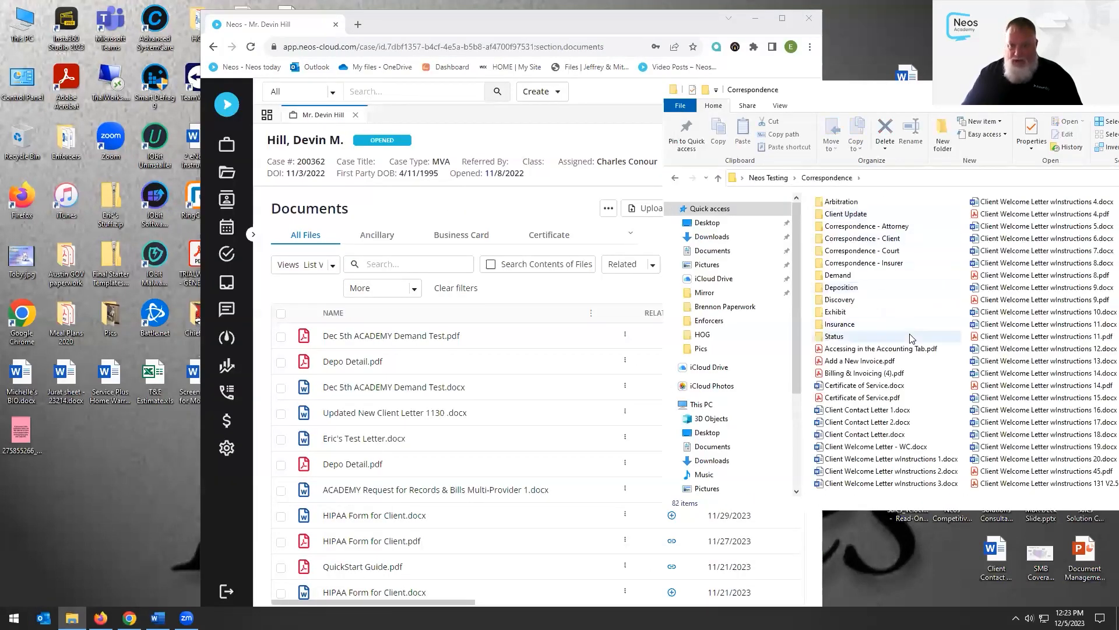
pyautogui.moveTo(866, 385); pyautogui.dragTo(493, 397)
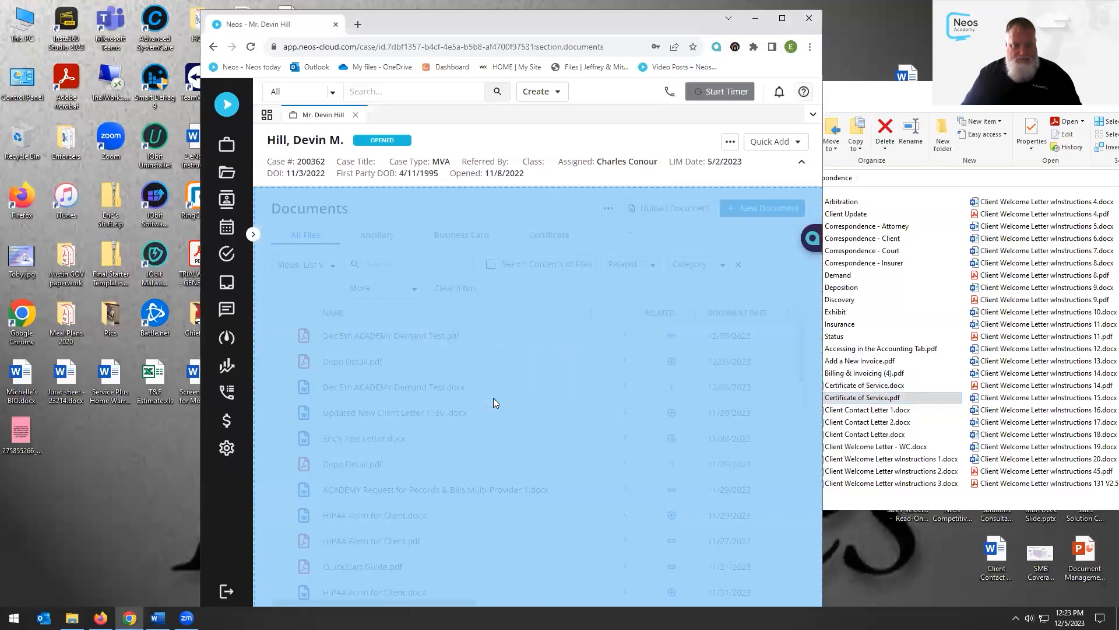
pyautogui.click(782, 18)
# Save the upload with document type Certificate and category Other
pyautogui.click(542, 356)
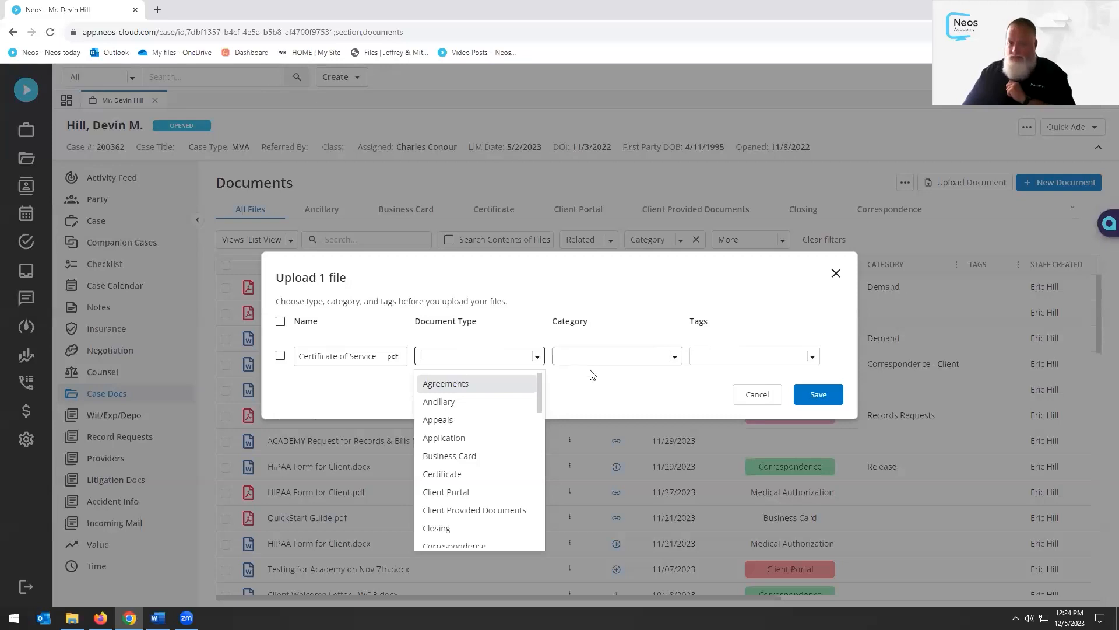
pyautogui.scroll(-3, 503, 417)
pyautogui.scroll(-5, 496, 432)
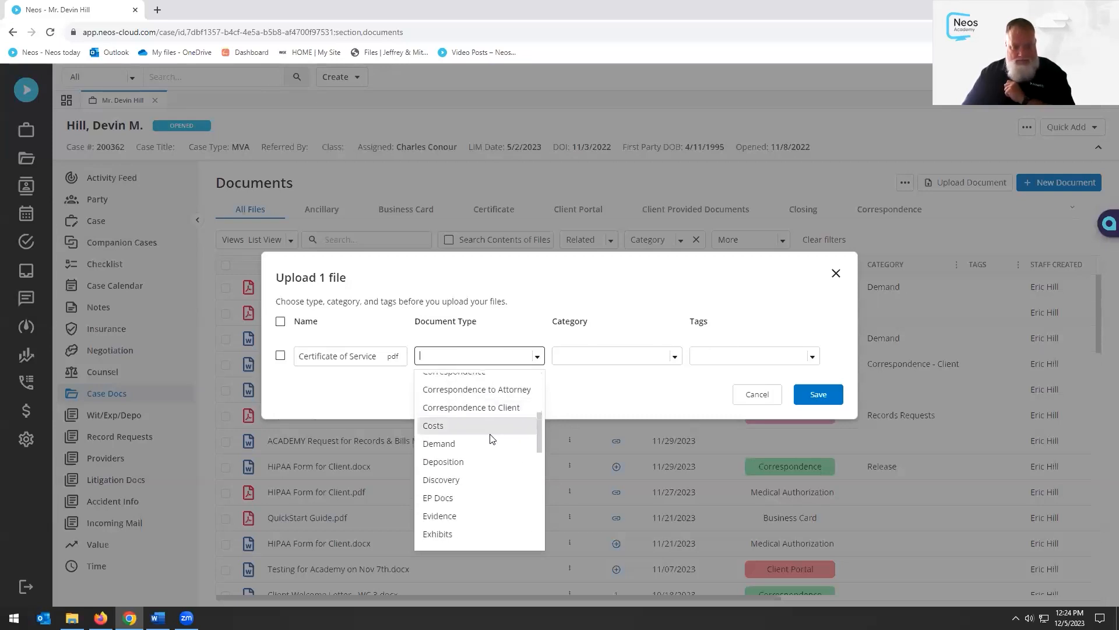
pyautogui.scroll(5, 491, 443)
pyautogui.scroll(1, 490, 447)
pyautogui.scroll(1, 491, 447)
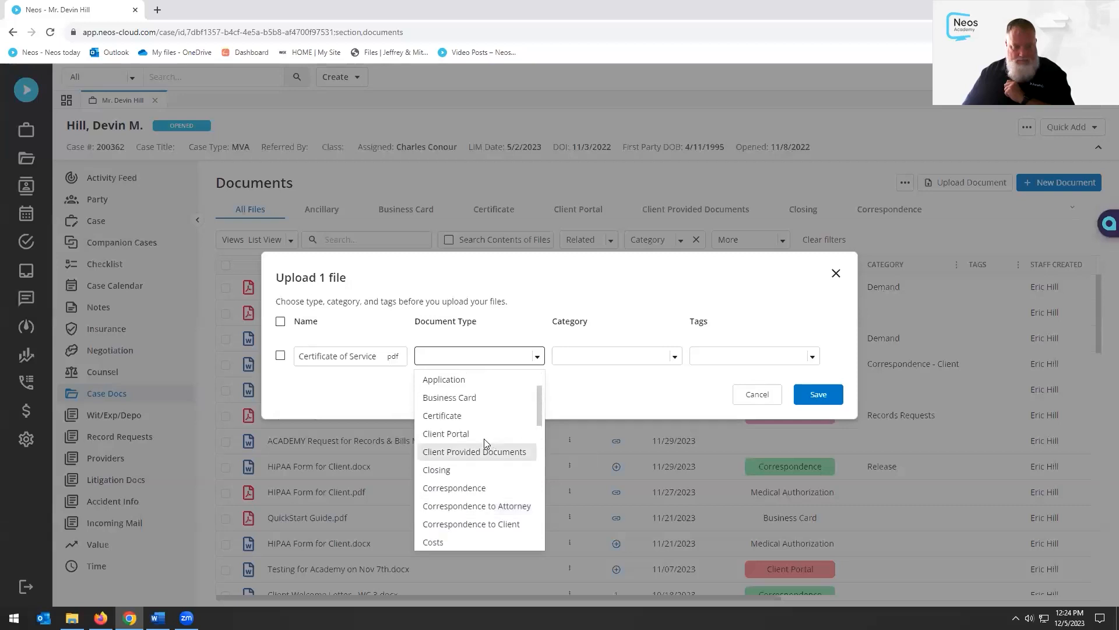
pyautogui.click(454, 416)
pyautogui.click(674, 357)
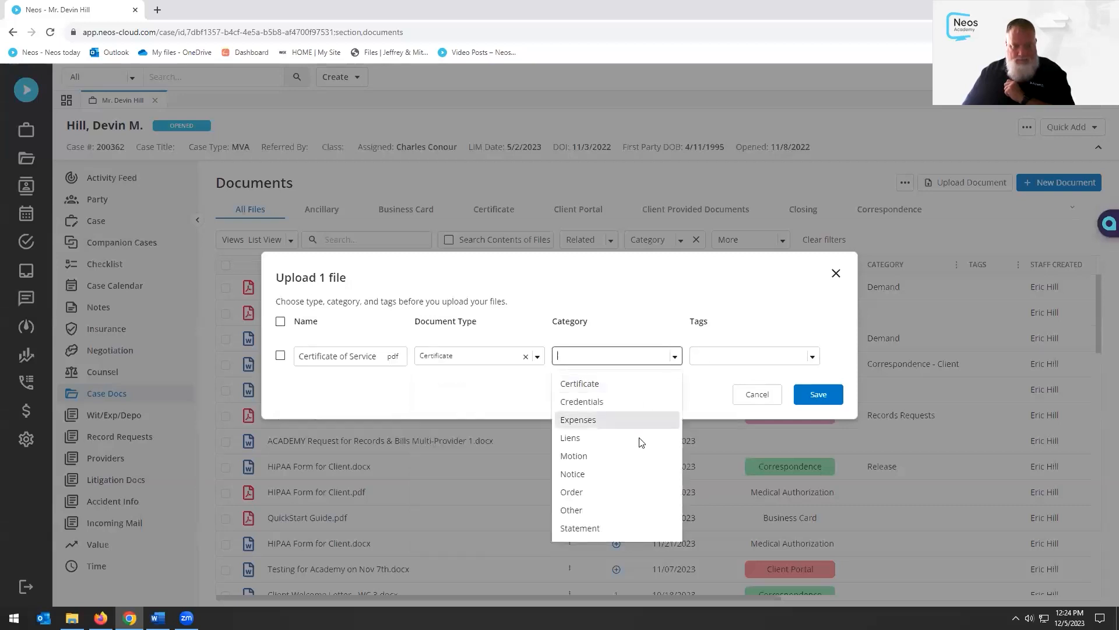
pyautogui.click(592, 509)
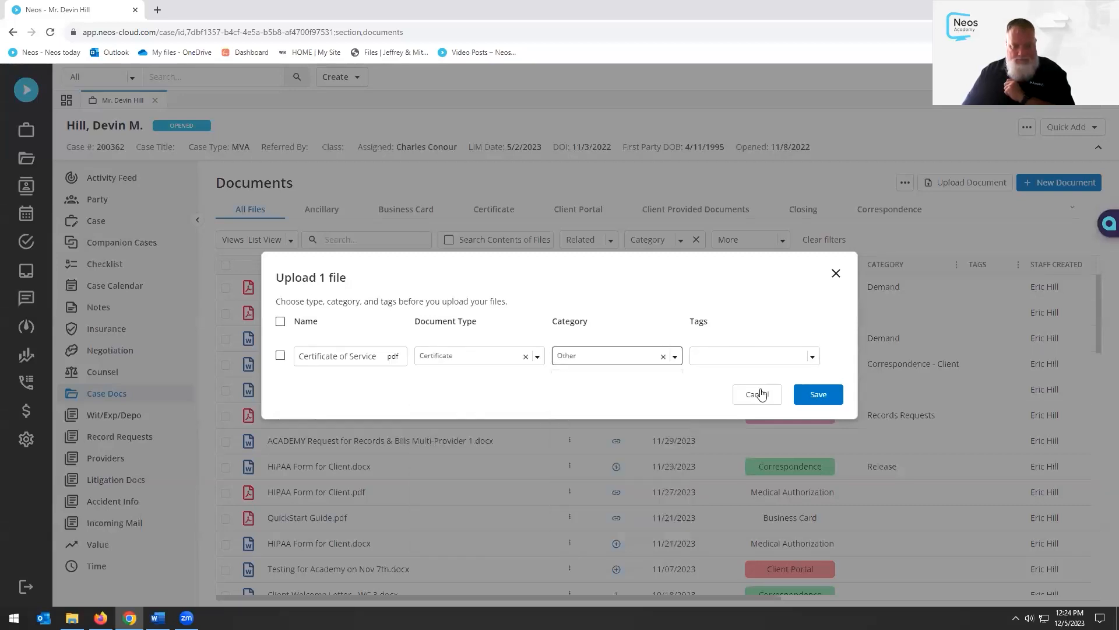
pyautogui.click(808, 393)
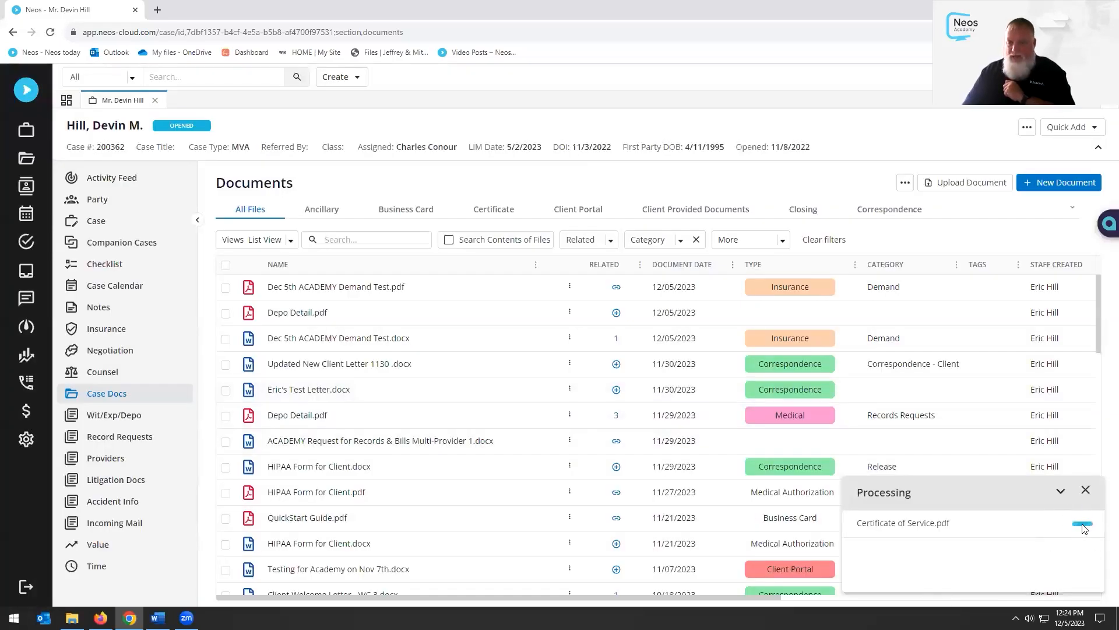
pyautogui.click(1086, 489)
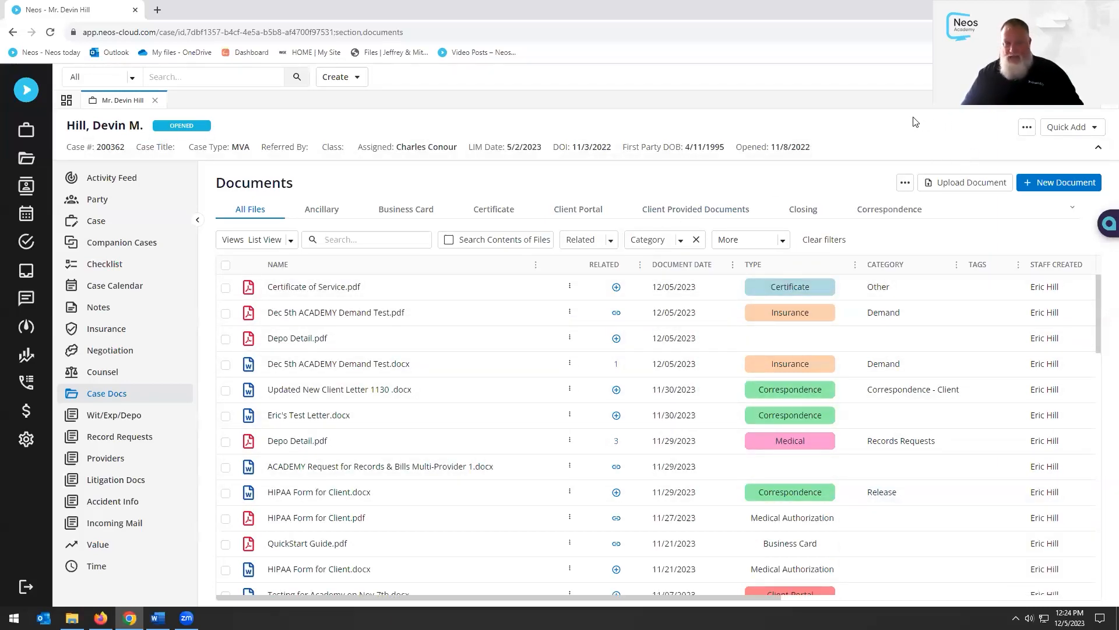
# Drag Billing & Invoicing (4).pdf onto the second JFK Medical Center record request's Linked Records
pyautogui.click(121, 439)
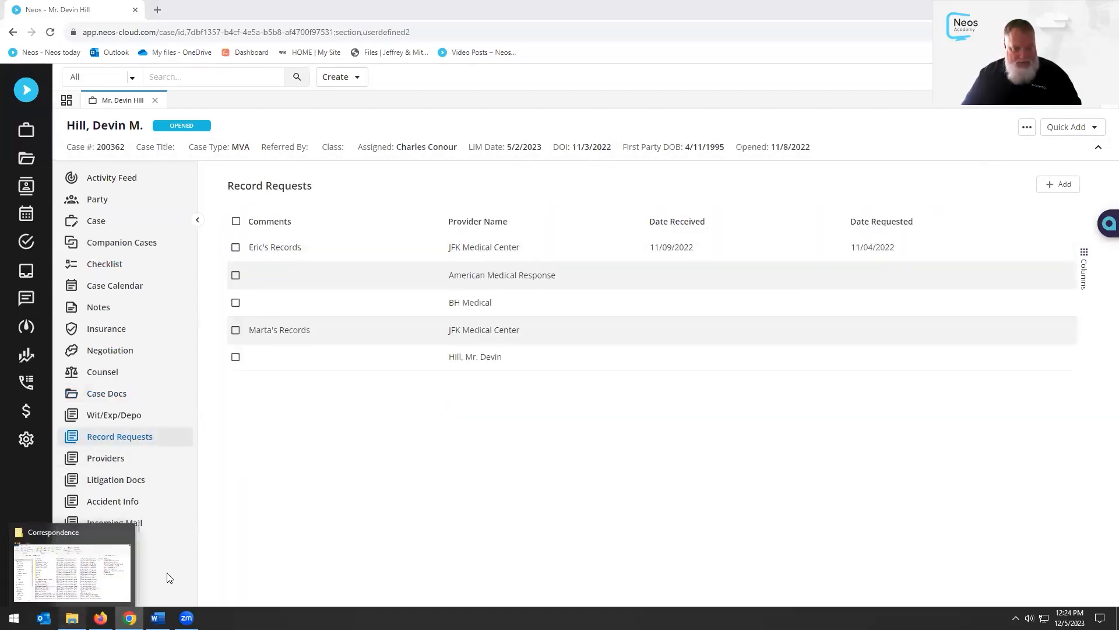
pyautogui.click(117, 560)
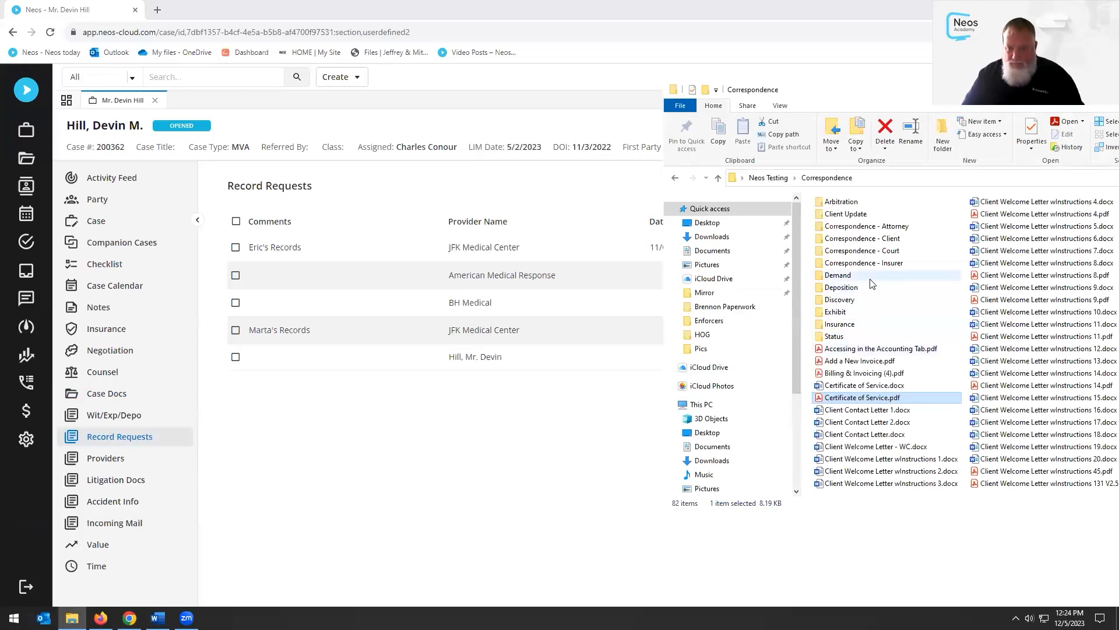
pyautogui.hotkey('alt', 'Left')
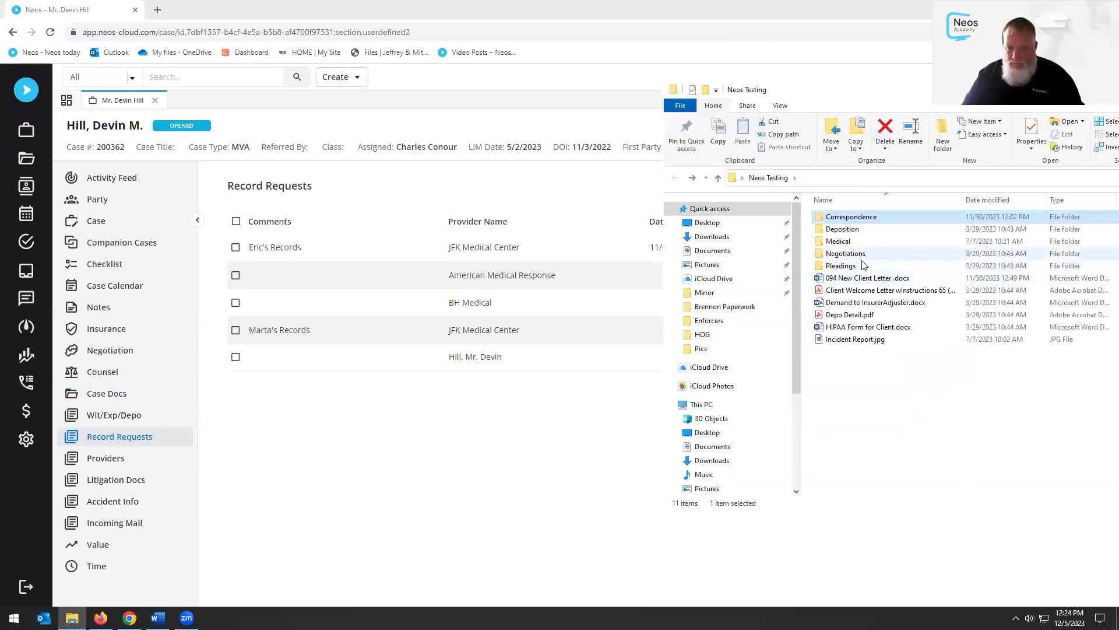
pyautogui.doubleClick(851, 217)
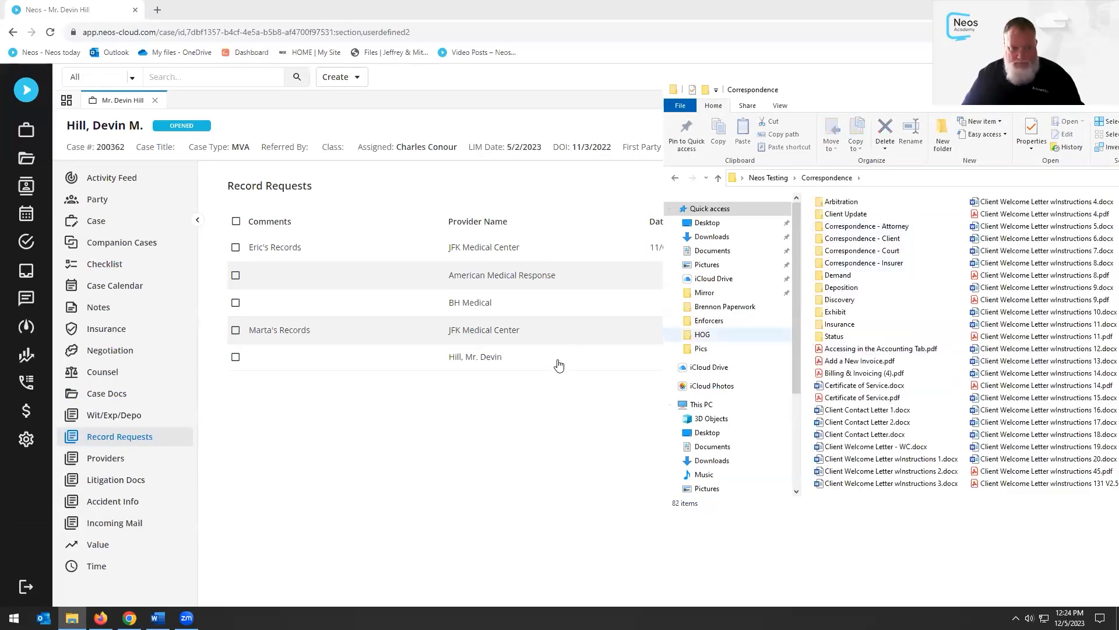
pyautogui.click(488, 329)
pyautogui.scroll(-5, 560, 385)
pyautogui.scroll(-3, 581, 393)
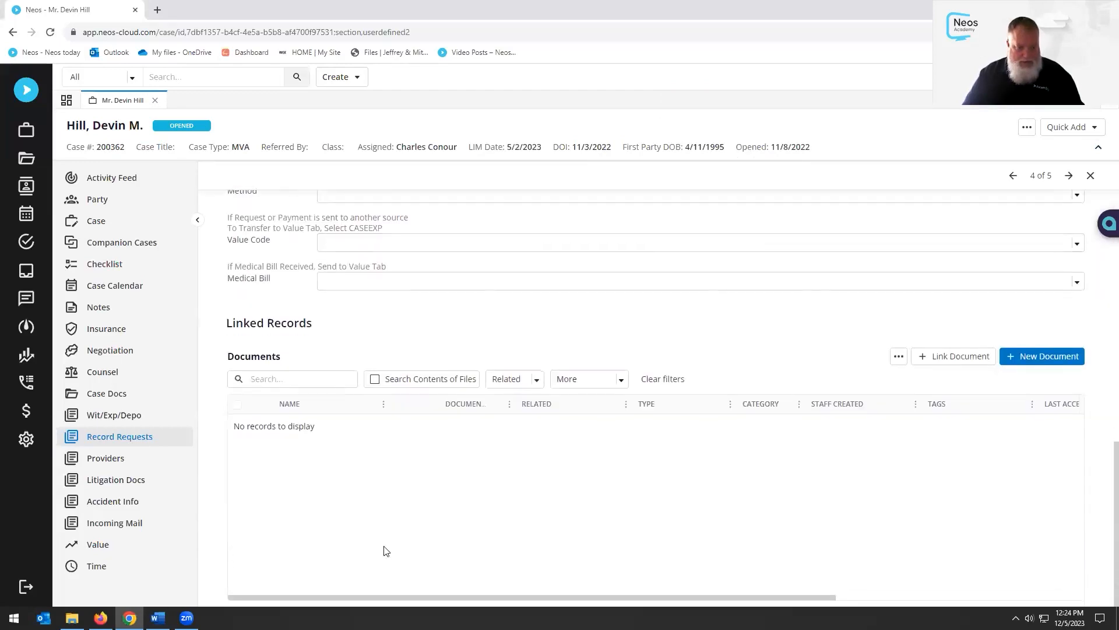
pyautogui.click(72, 618)
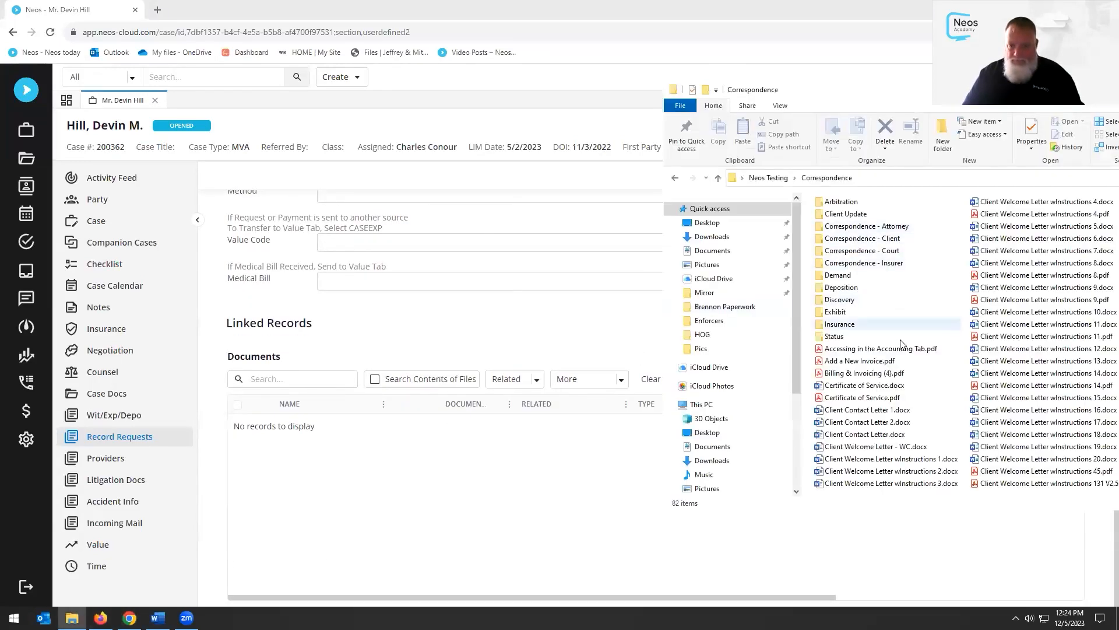
pyautogui.click(867, 376)
pyautogui.moveTo(866, 377); pyautogui.dragTo(403, 530)
# Save the upload with document type Medical and category Records Requests
pyautogui.click(537, 356)
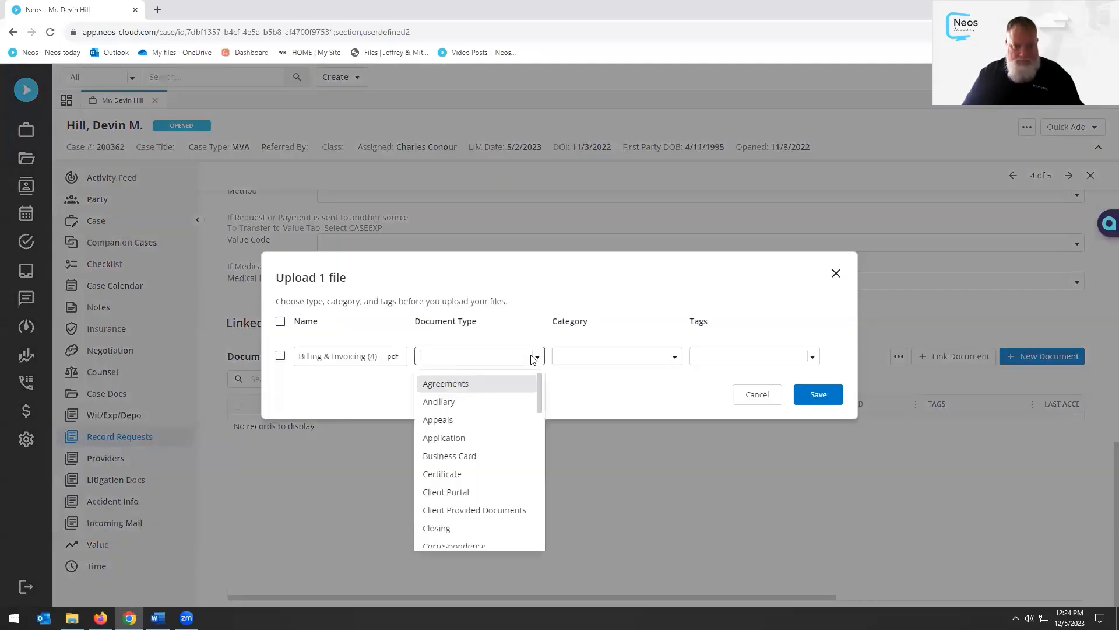
pyautogui.scroll(-5, 496, 461)
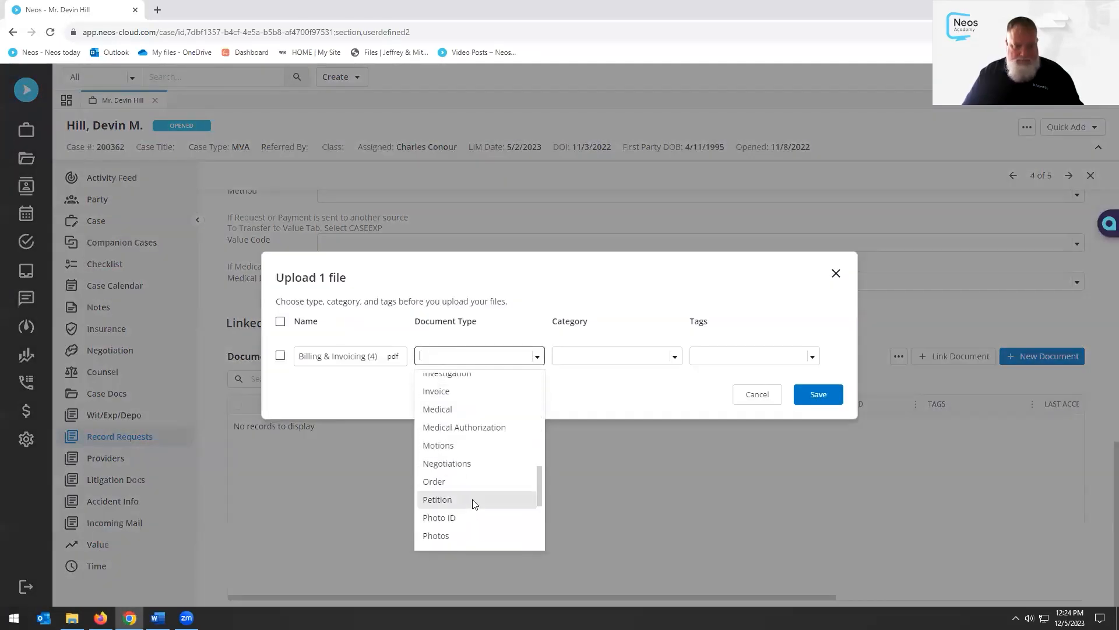
pyautogui.click(464, 411)
pyautogui.click(674, 356)
pyautogui.scroll(-4, 649, 407)
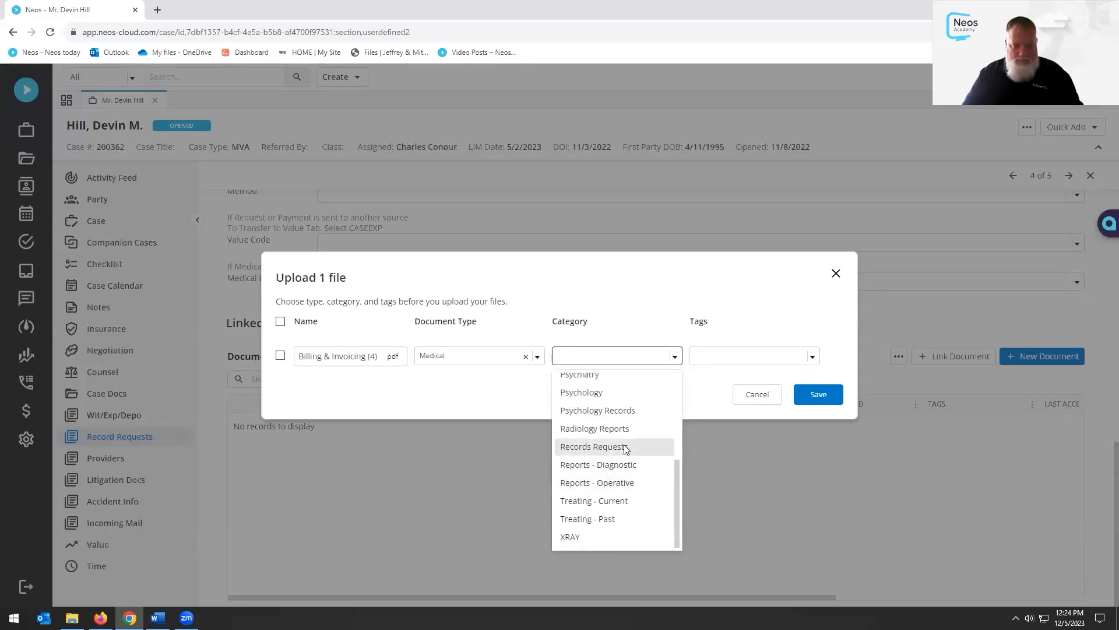
pyautogui.click(624, 447)
pyautogui.click(827, 394)
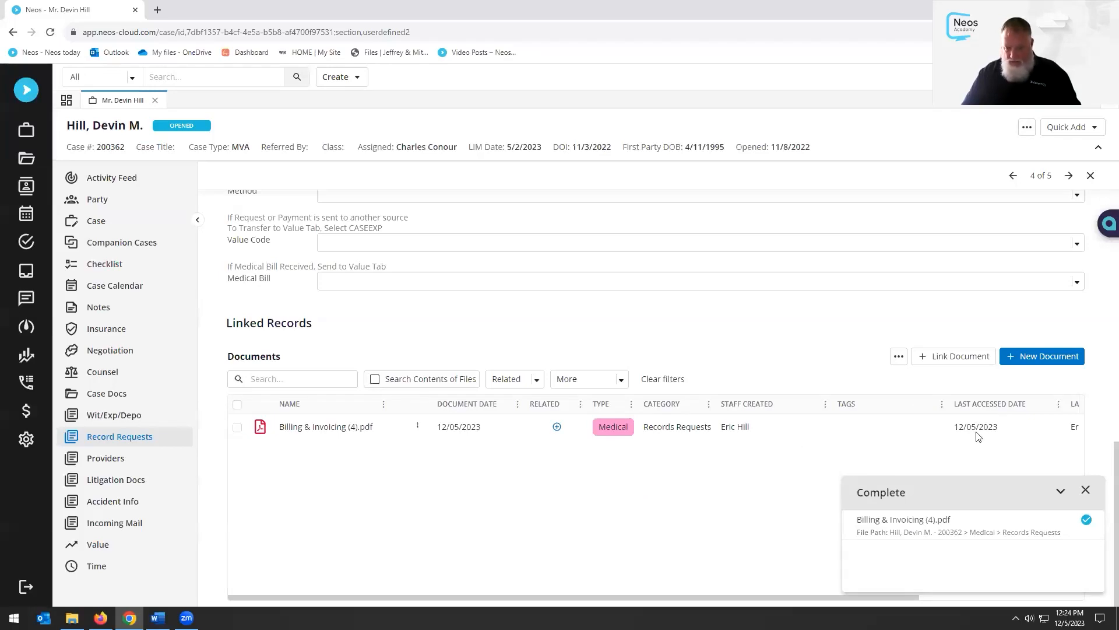
pyautogui.click(1086, 489)
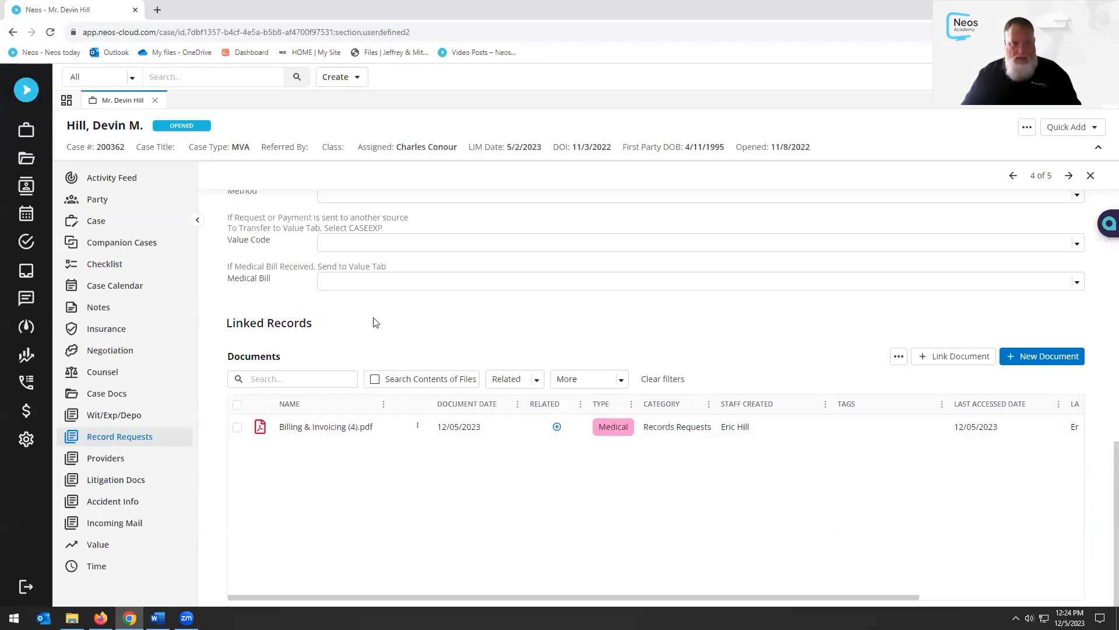
# From Case Docs, open Billing & Invoicing (4).pdf in the PDF Editor
pyautogui.click(104, 396)
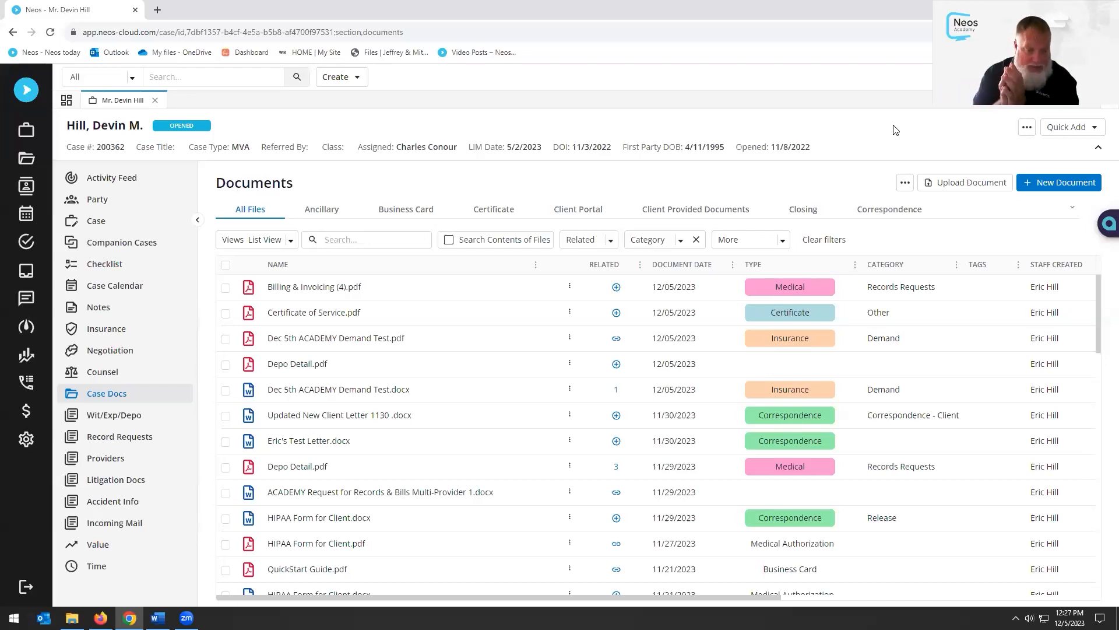
pyautogui.click(569, 286)
pyautogui.click(566, 431)
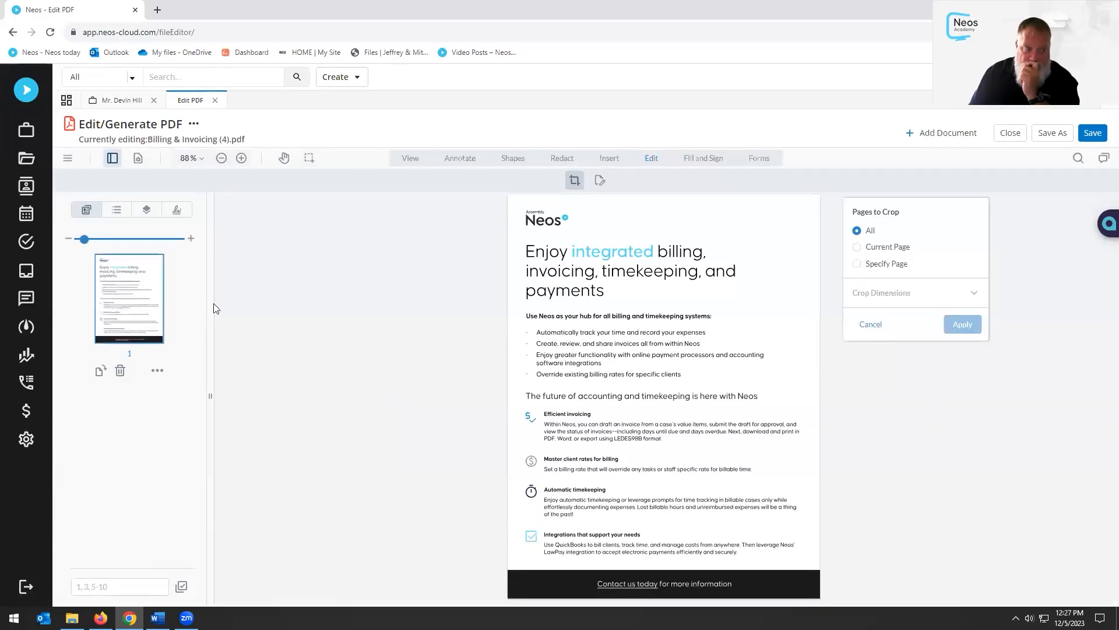
# Merge Certificate of Service, Dec 5th ACADEMY Demand Test, Depo Detail and the record request file into the PDF
pyautogui.click(933, 133)
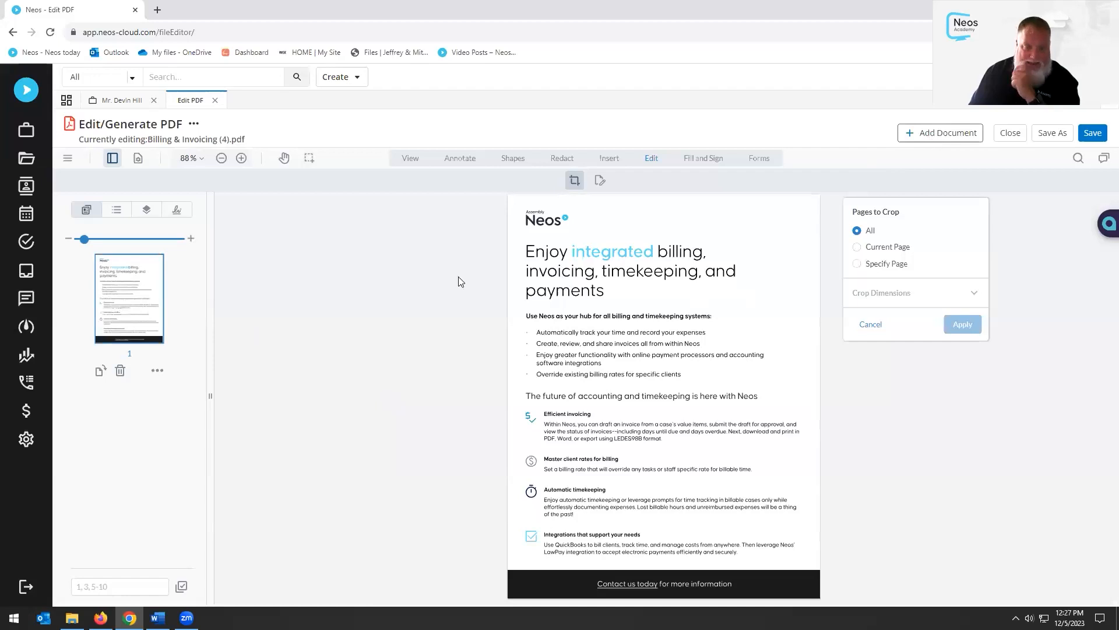
pyautogui.click(286, 304)
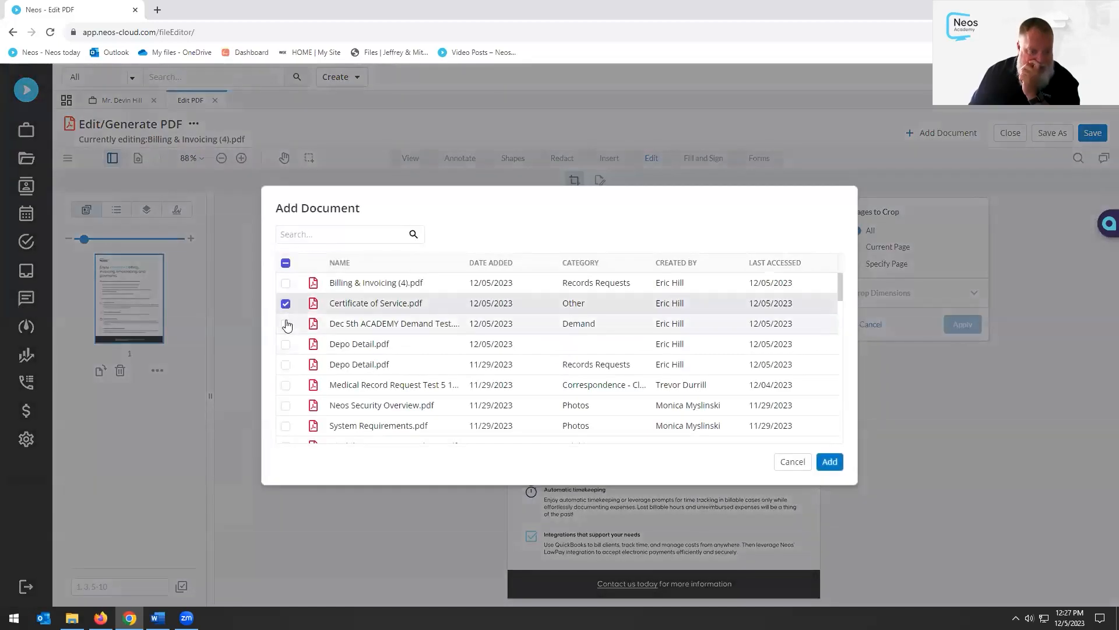
pyautogui.click(285, 324)
pyautogui.click(287, 345)
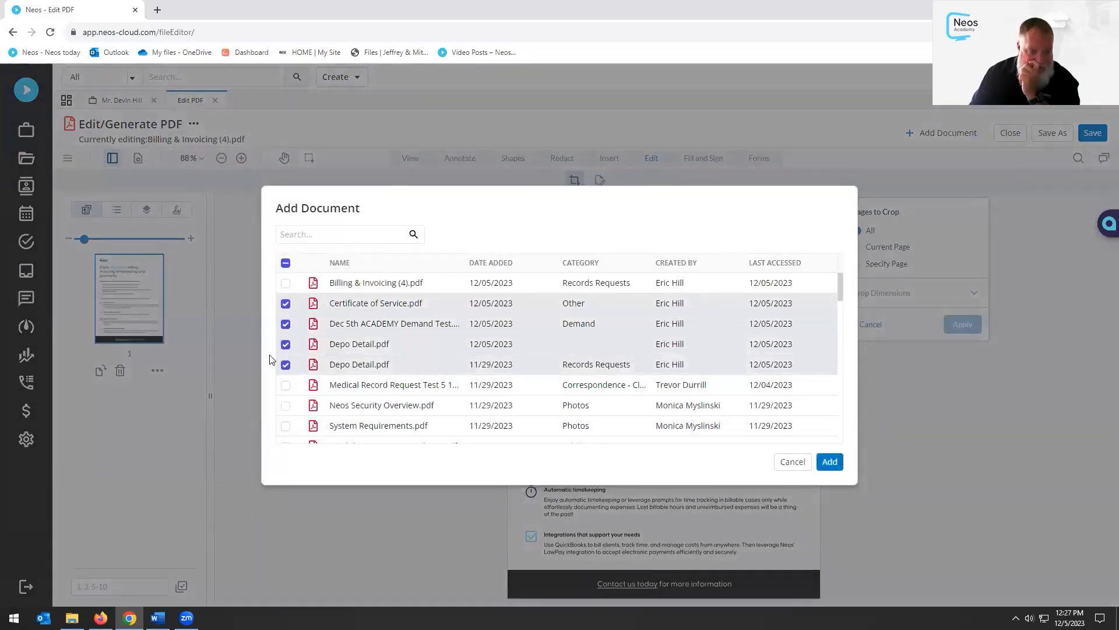
pyautogui.click(286, 387)
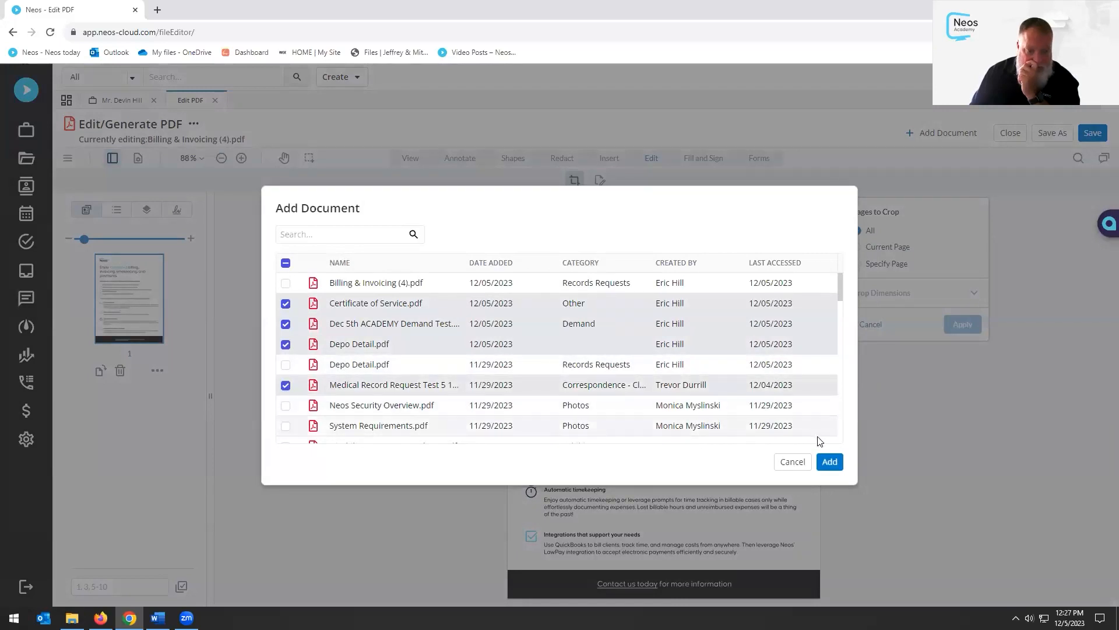
pyautogui.click(830, 462)
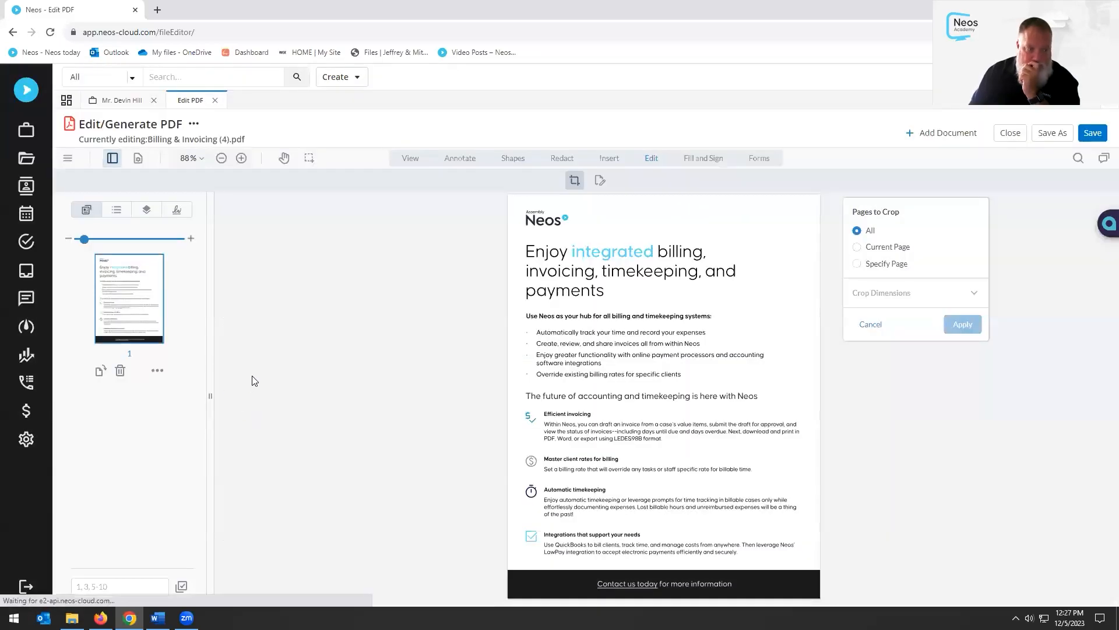
# Move the Deposition page to the front, save the merged PDF, and close the editor
pyautogui.scroll(-3, 161, 349)
pyautogui.scroll(-5, 150, 411)
pyautogui.scroll(8, 140, 402)
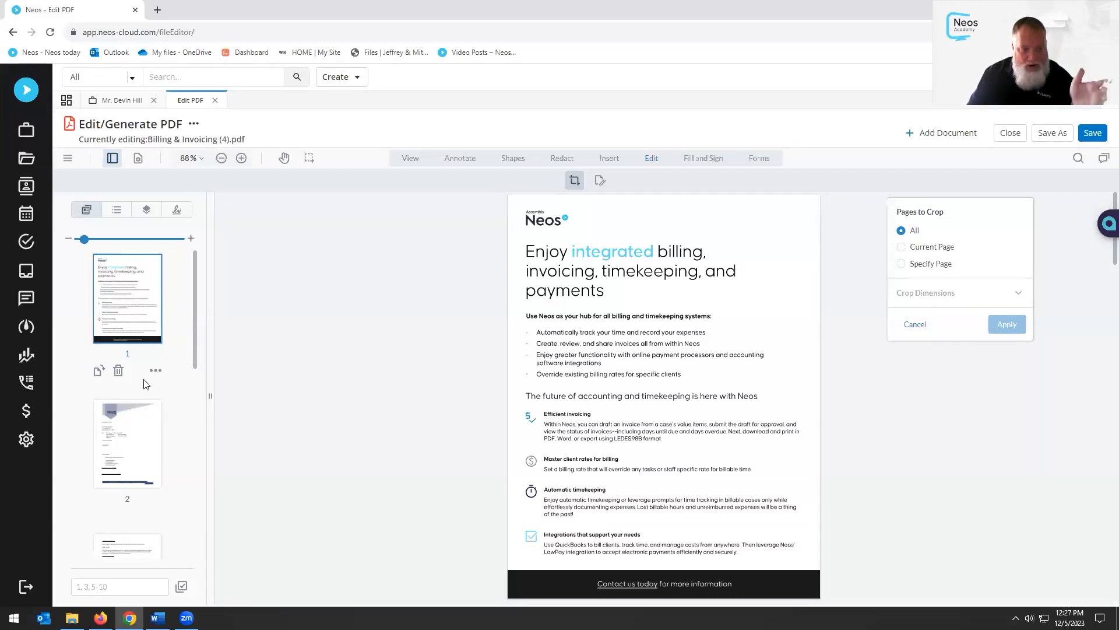
pyautogui.scroll(-7, 149, 408)
pyautogui.scroll(4, 151, 453)
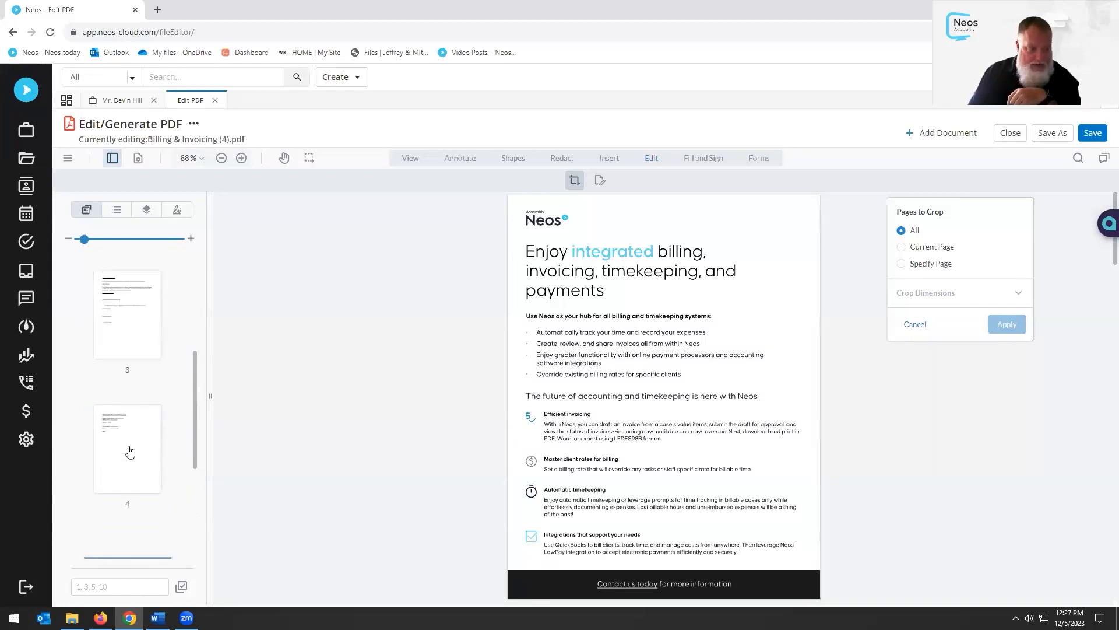
pyautogui.scroll(-3, 134, 461)
pyautogui.moveTo(135, 402); pyautogui.dragTo(132, 294)
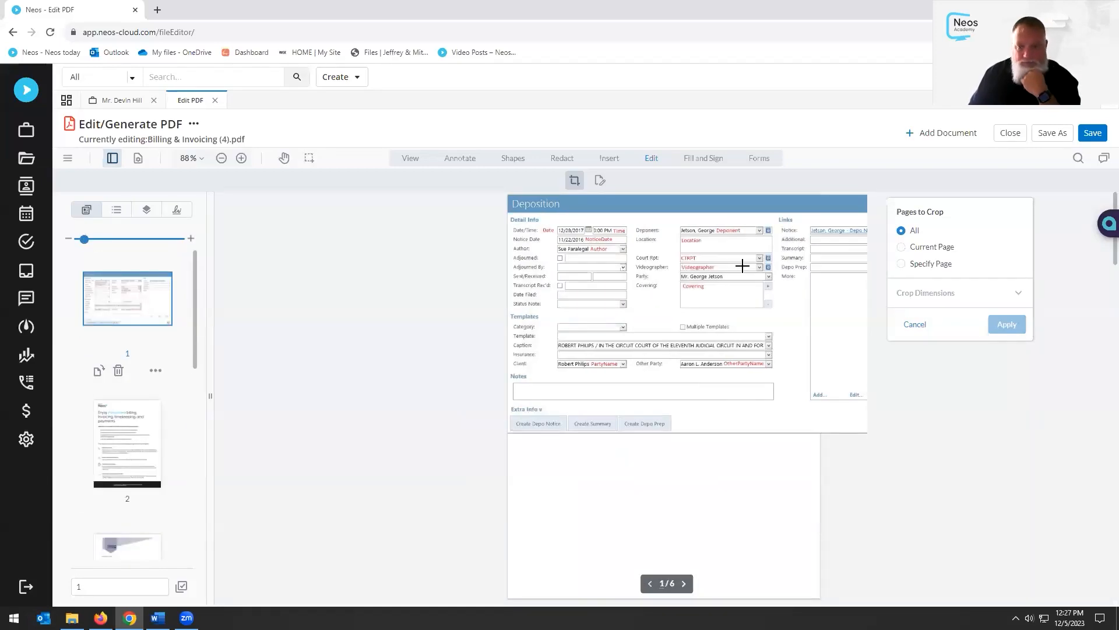
pyautogui.click(1099, 134)
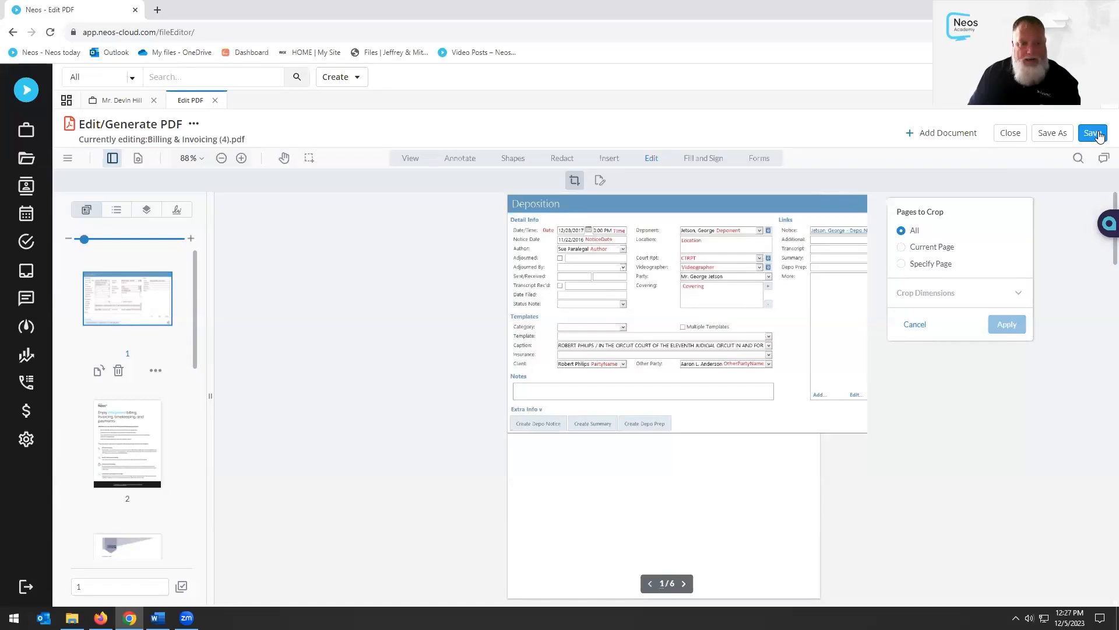
pyautogui.click(215, 101)
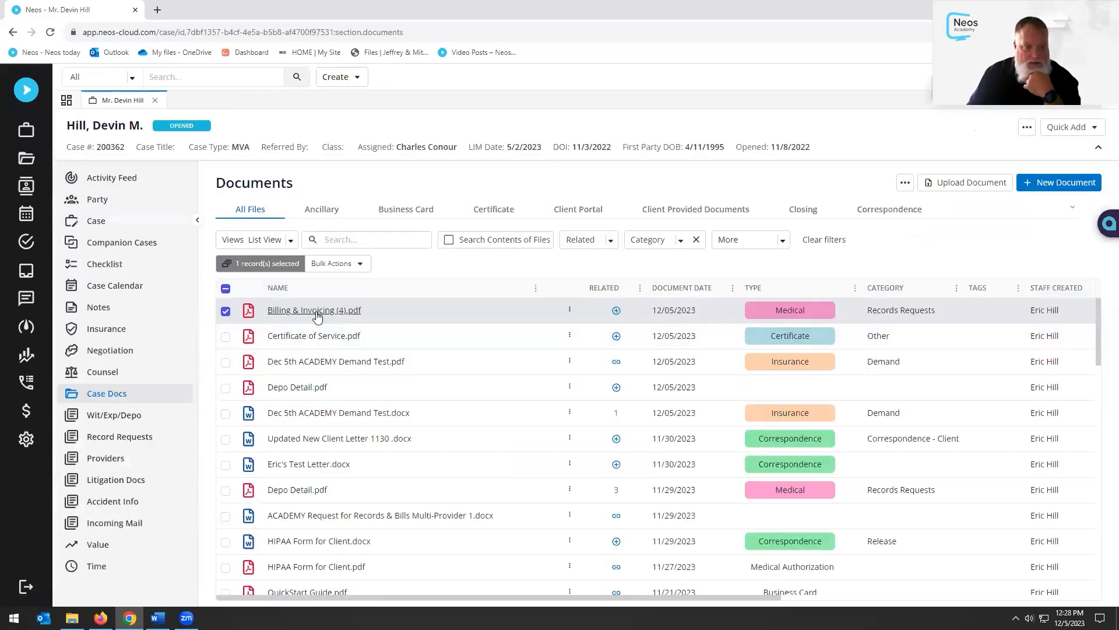
pyautogui.click(315, 310)
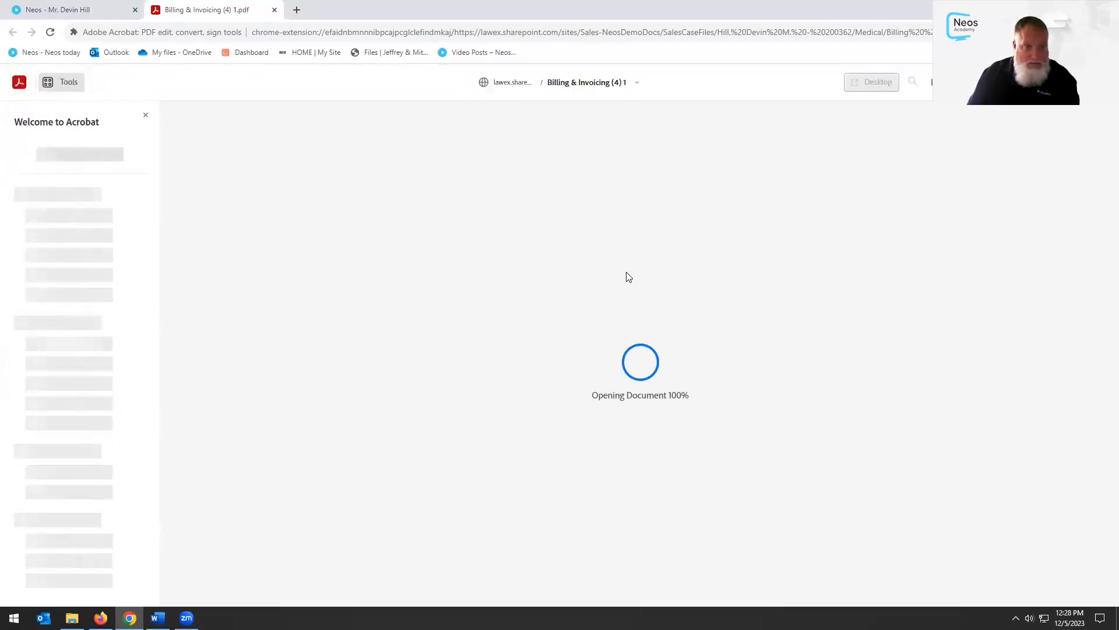
pyautogui.scroll(-5, 534, 295)
pyautogui.scroll(5, 534, 295)
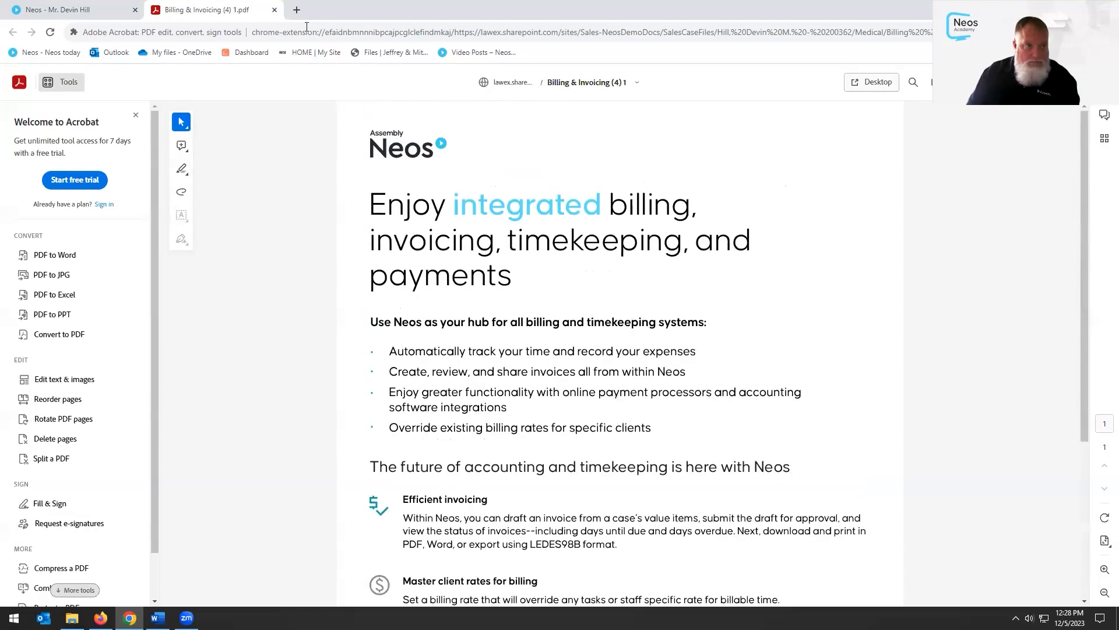
pyautogui.click(275, 10)
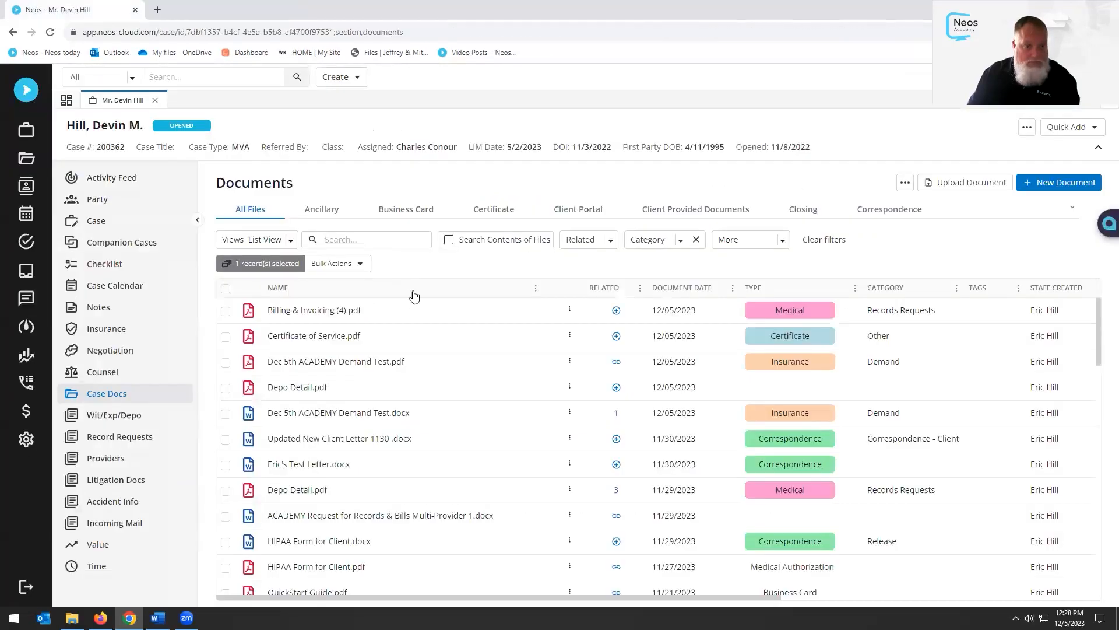
pyautogui.click(569, 310)
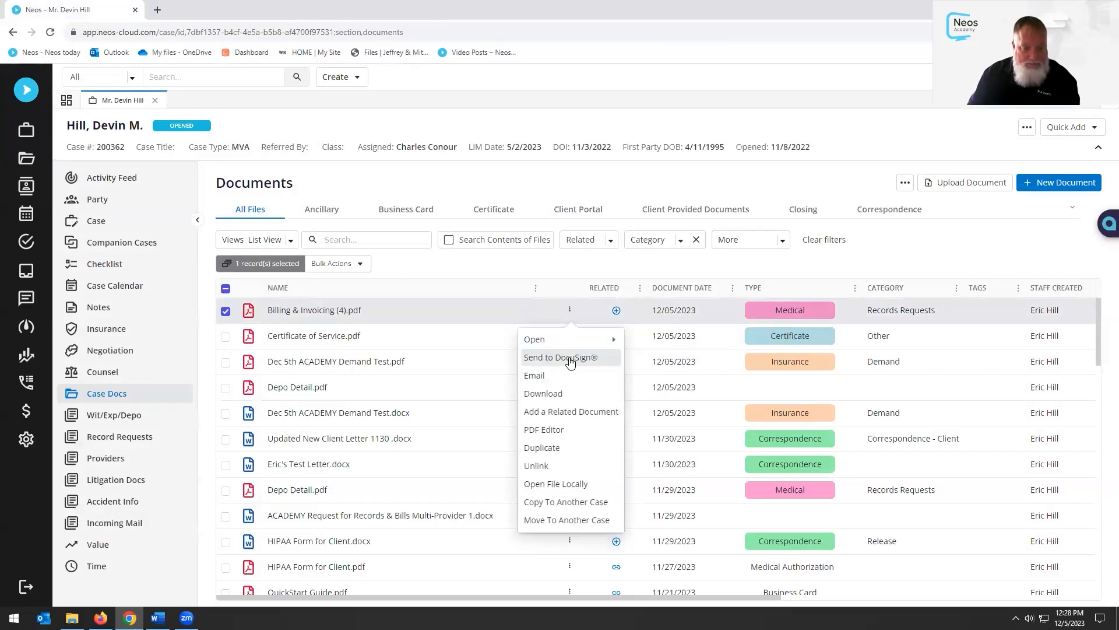
pyautogui.click(775, 184)
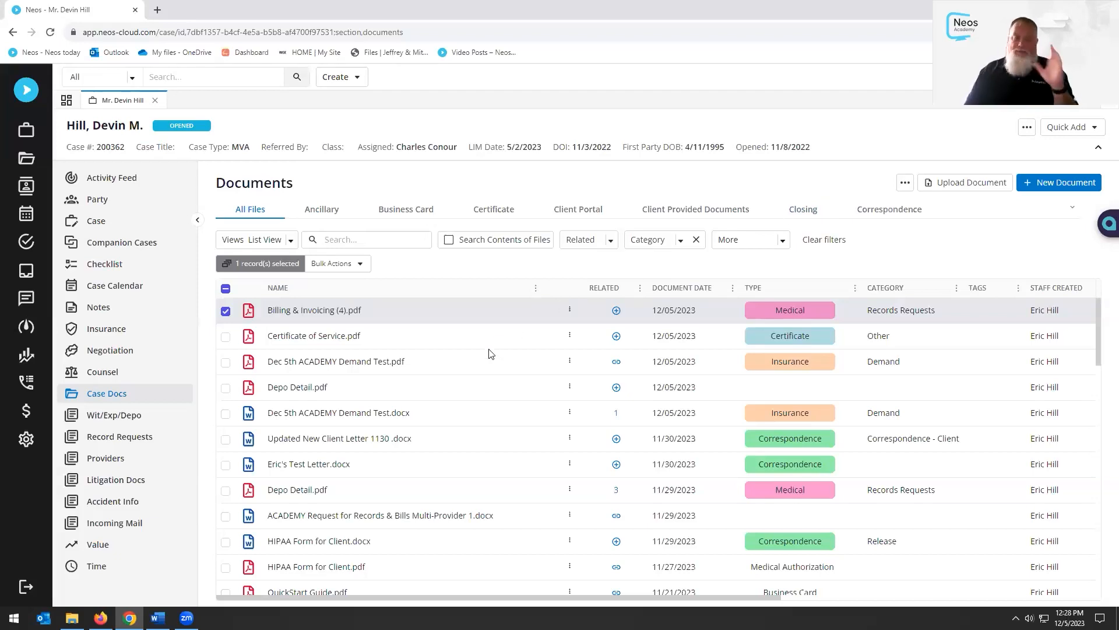
pyautogui.click(226, 315)
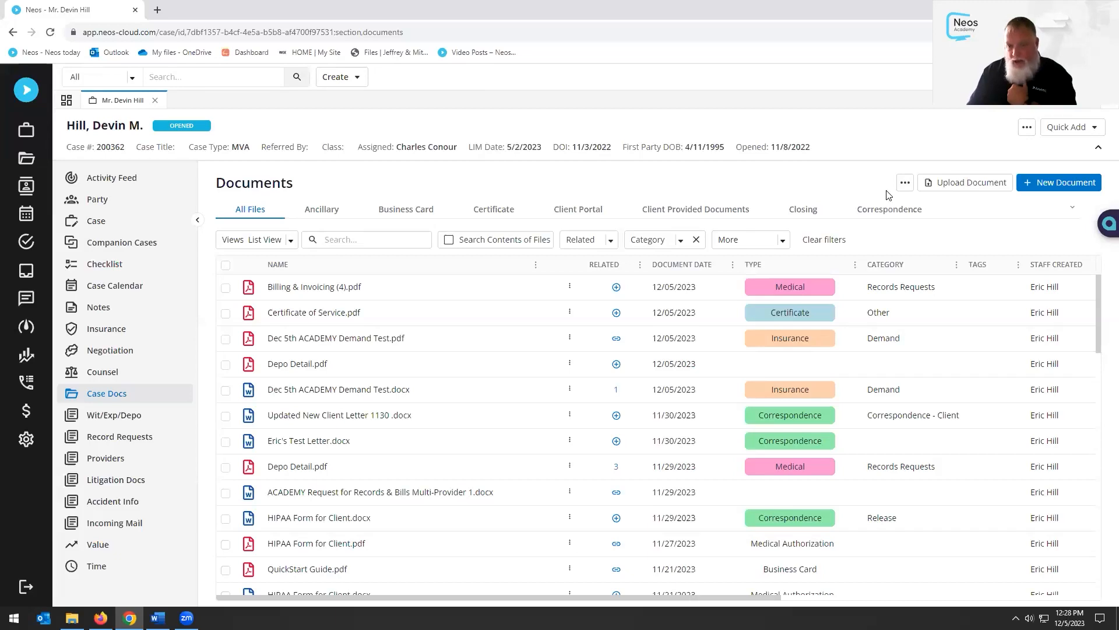
pyautogui.click(906, 183)
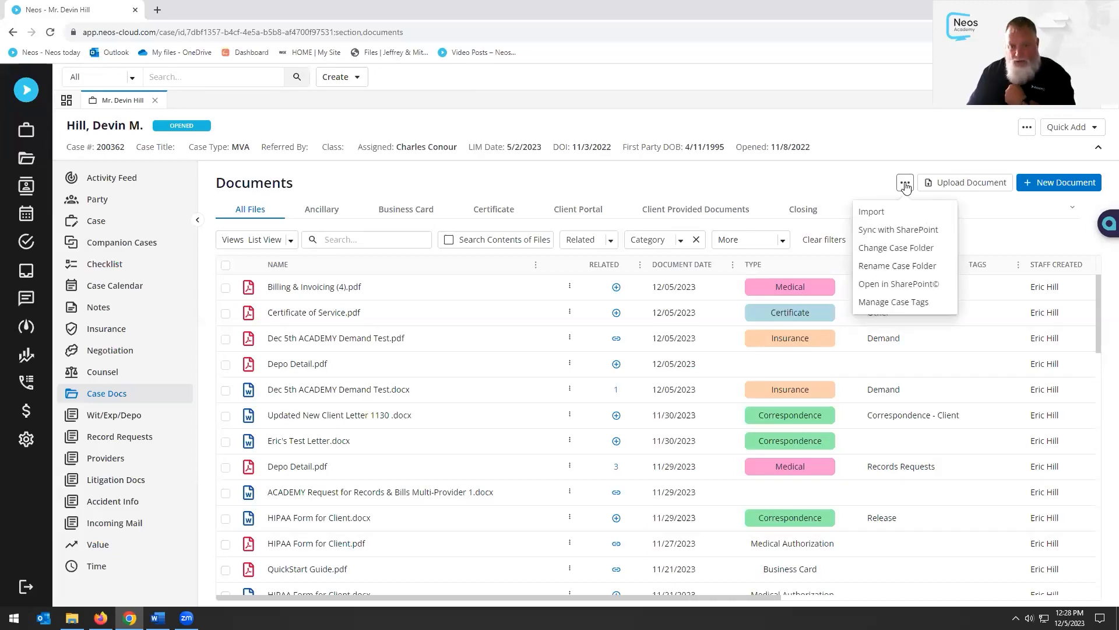
pyautogui.click(896, 286)
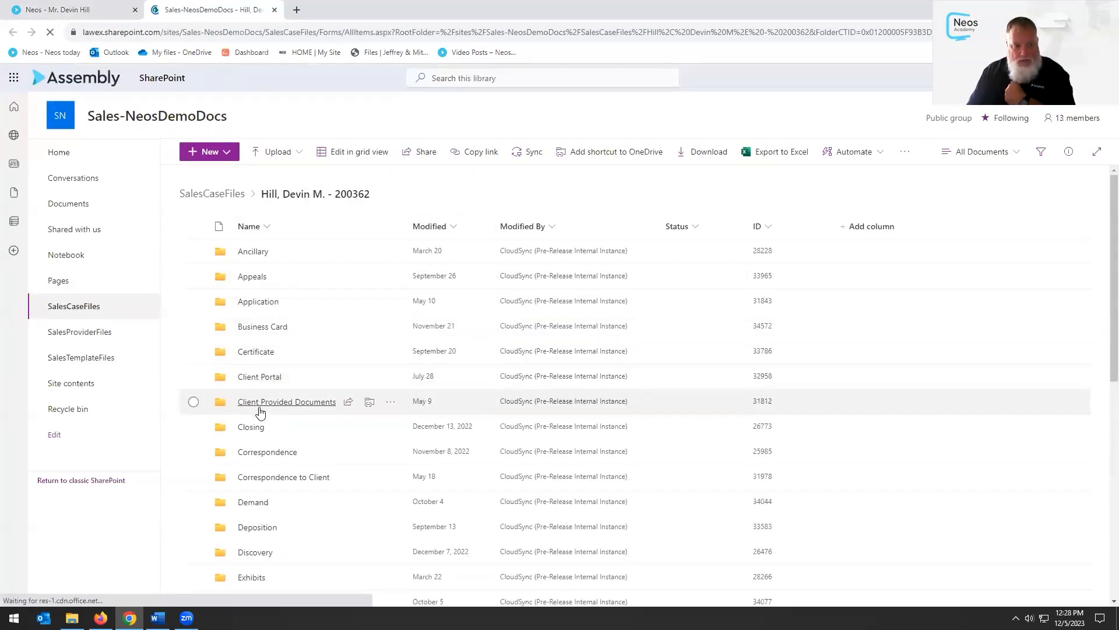
pyautogui.click(260, 456)
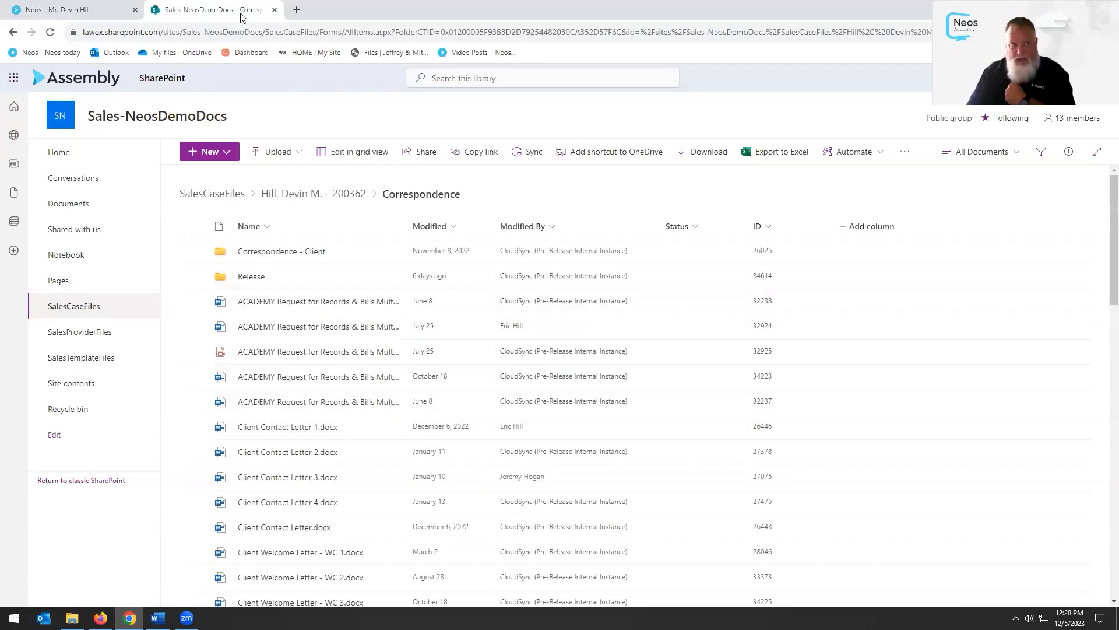
pyautogui.click(275, 10)
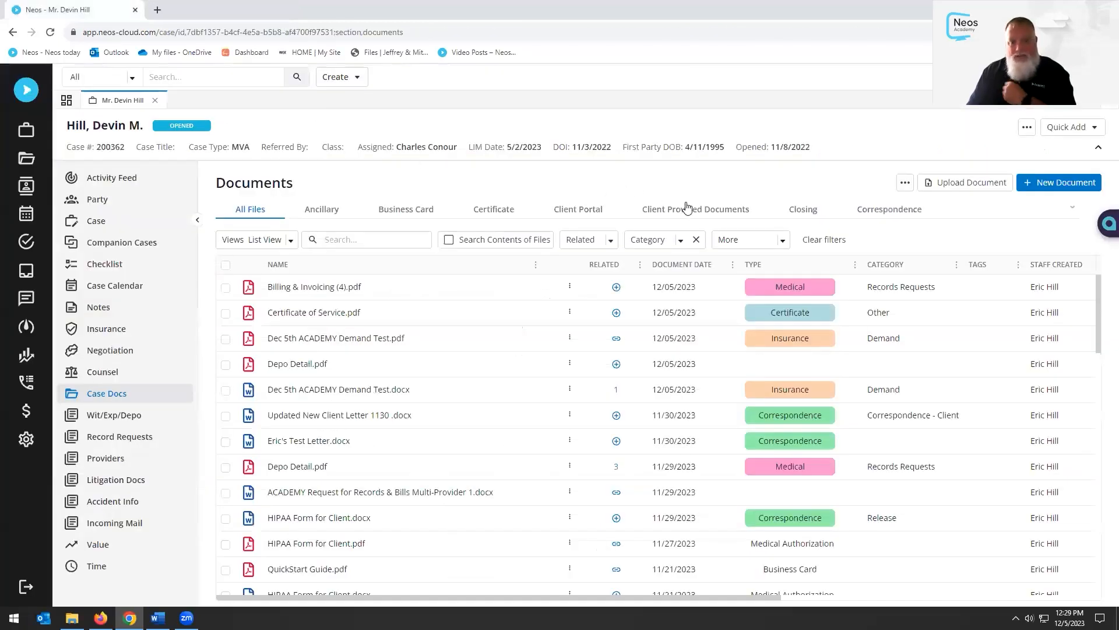
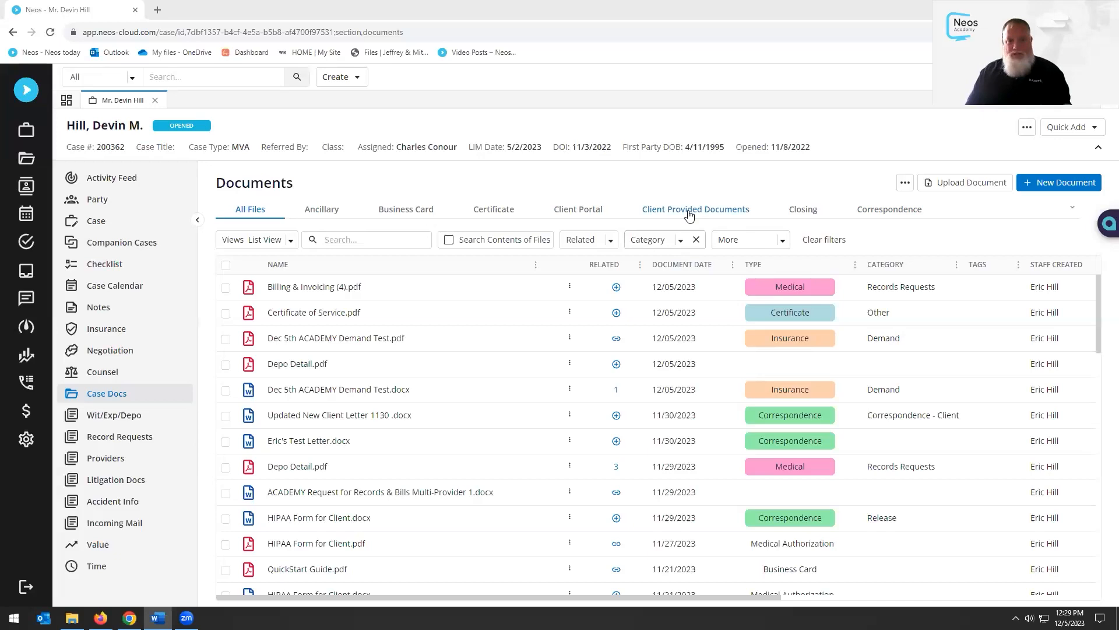
# Open the row menu for Dec 5th ACADEMY Demand Test.docx in the case documents
pyautogui.click(646, 183)
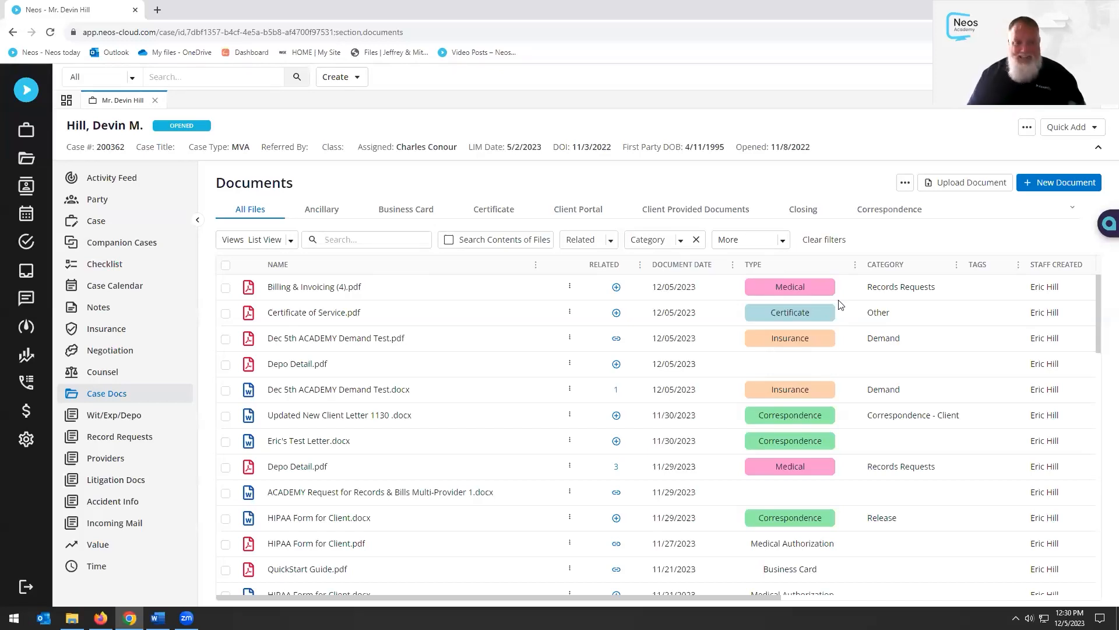
pyautogui.click(570, 389)
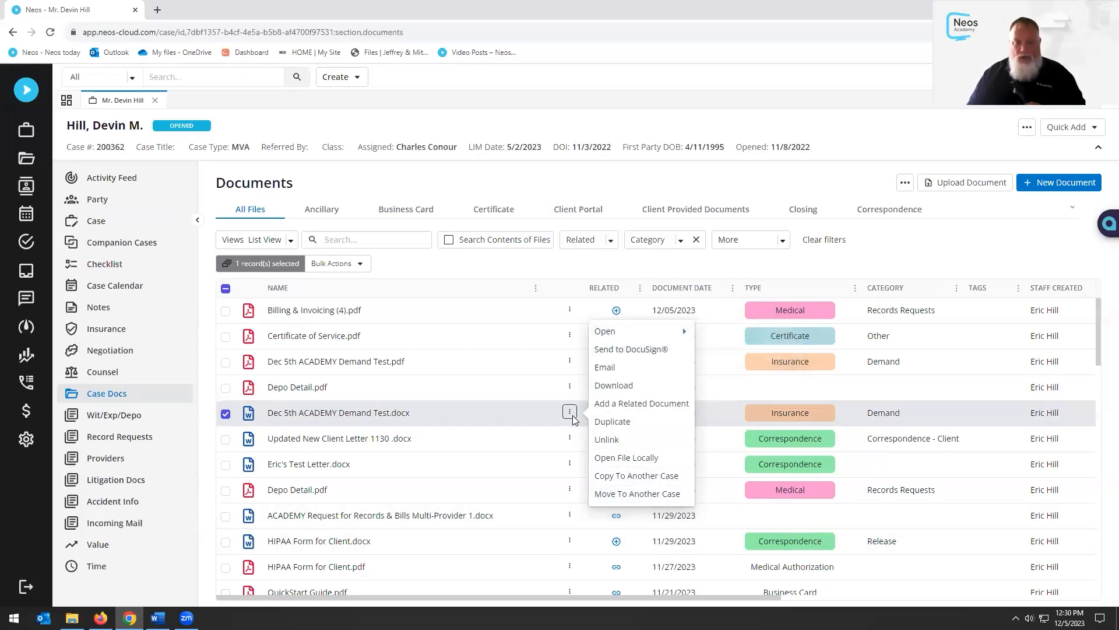
# Choose Email from the Dec 5th ACADEMY Demand Test.docx row menu to start an attached email
pyautogui.click(790, 189)
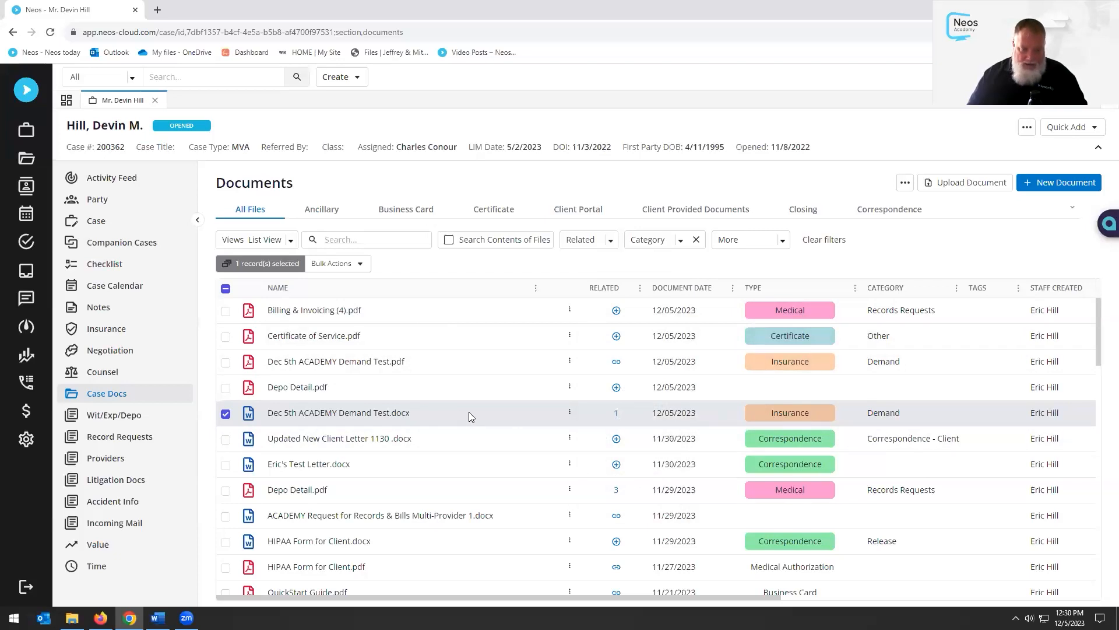
pyautogui.click(507, 416)
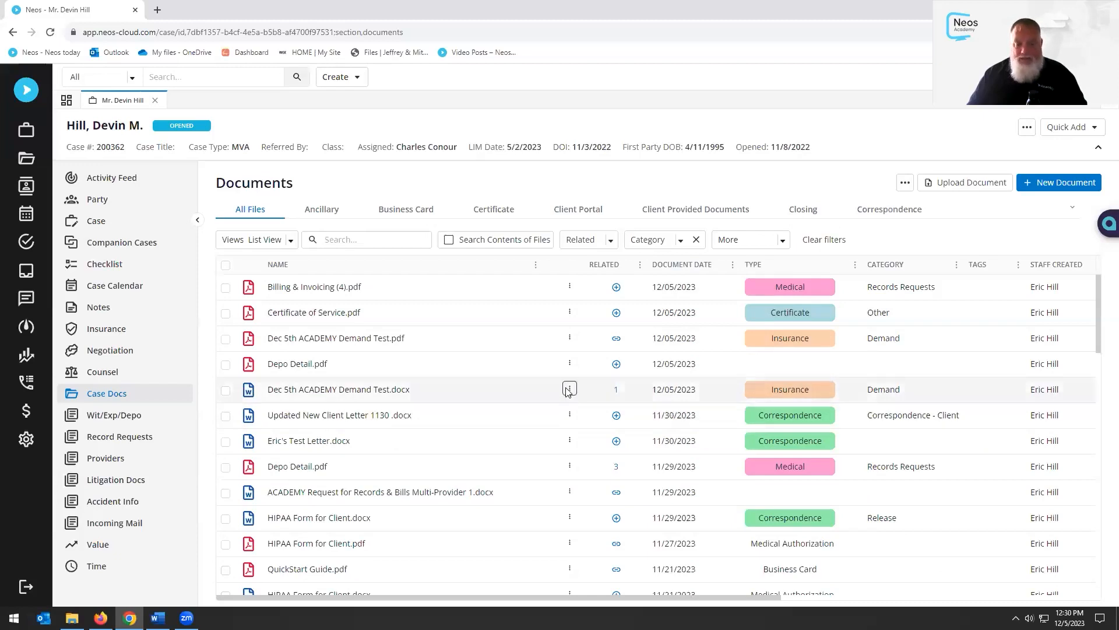
pyautogui.click(569, 389)
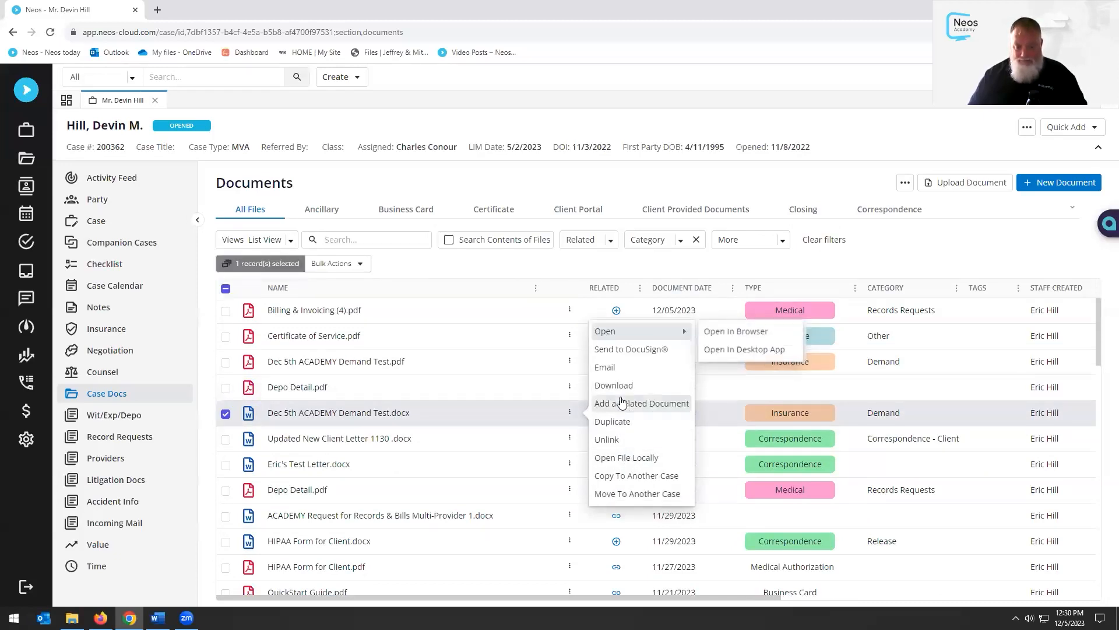
pyautogui.click(814, 188)
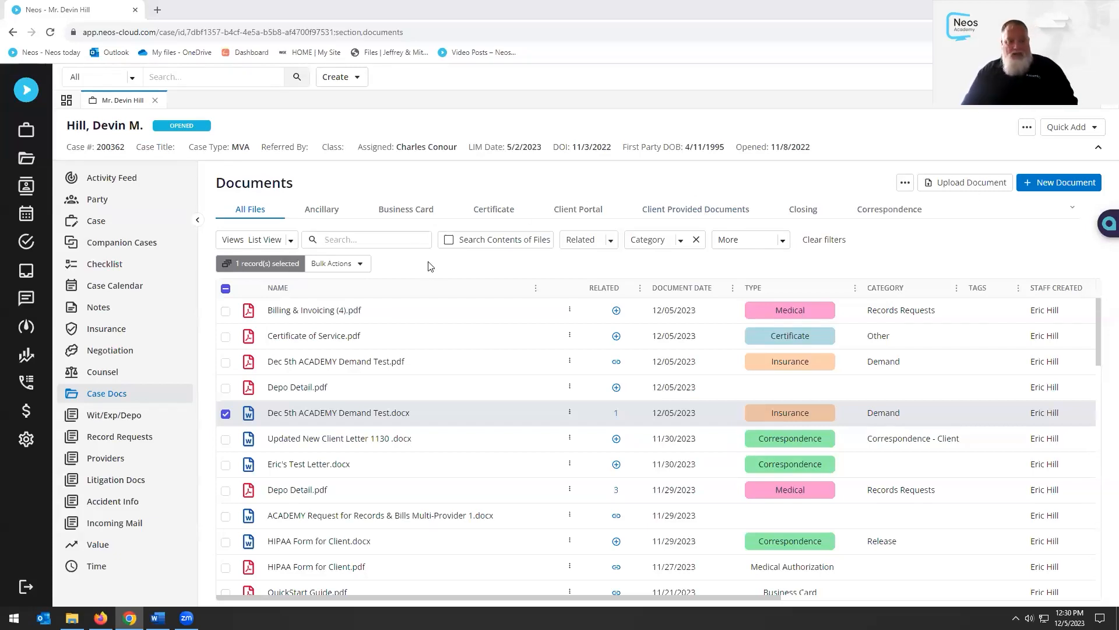
pyautogui.click(570, 412)
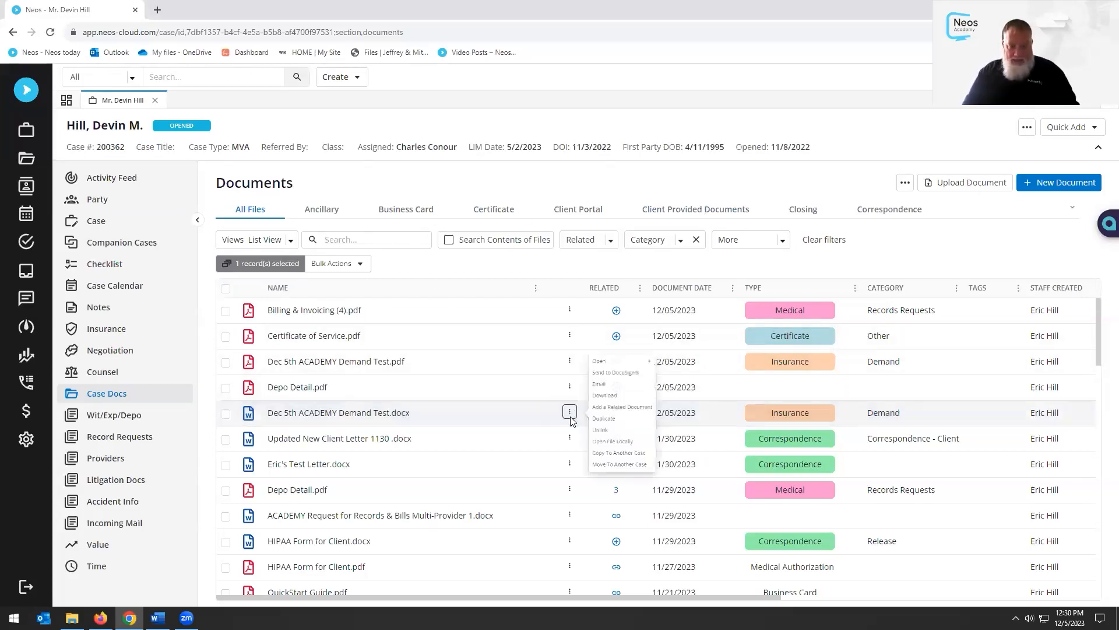
pyautogui.click(613, 372)
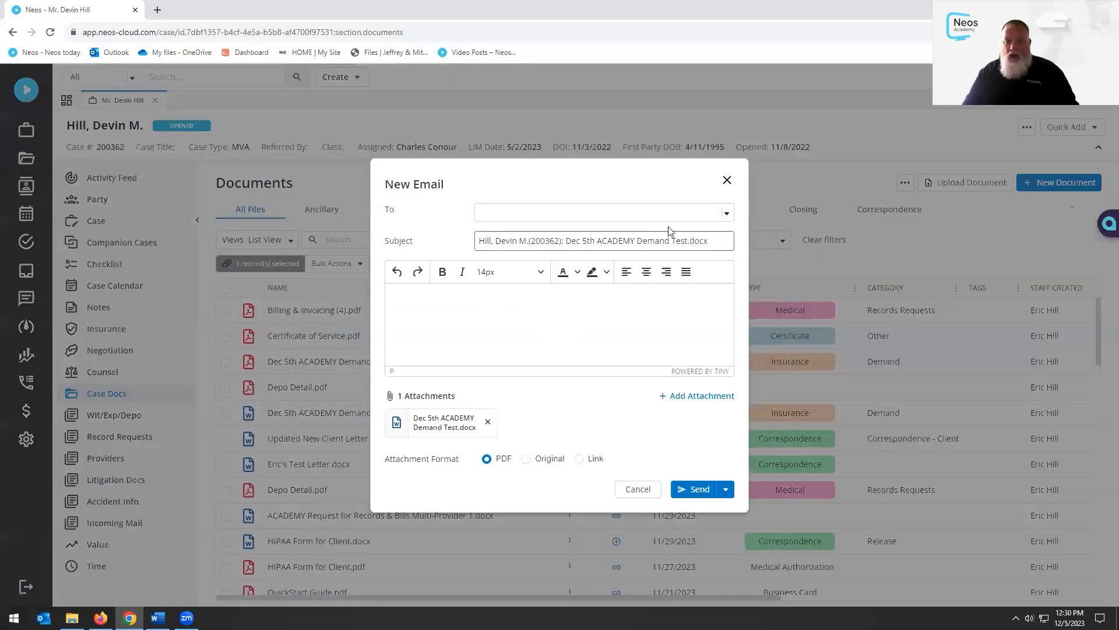
# Add the client contact as the To recipient and continue the email as an Outlook draft
pyautogui.click(727, 215)
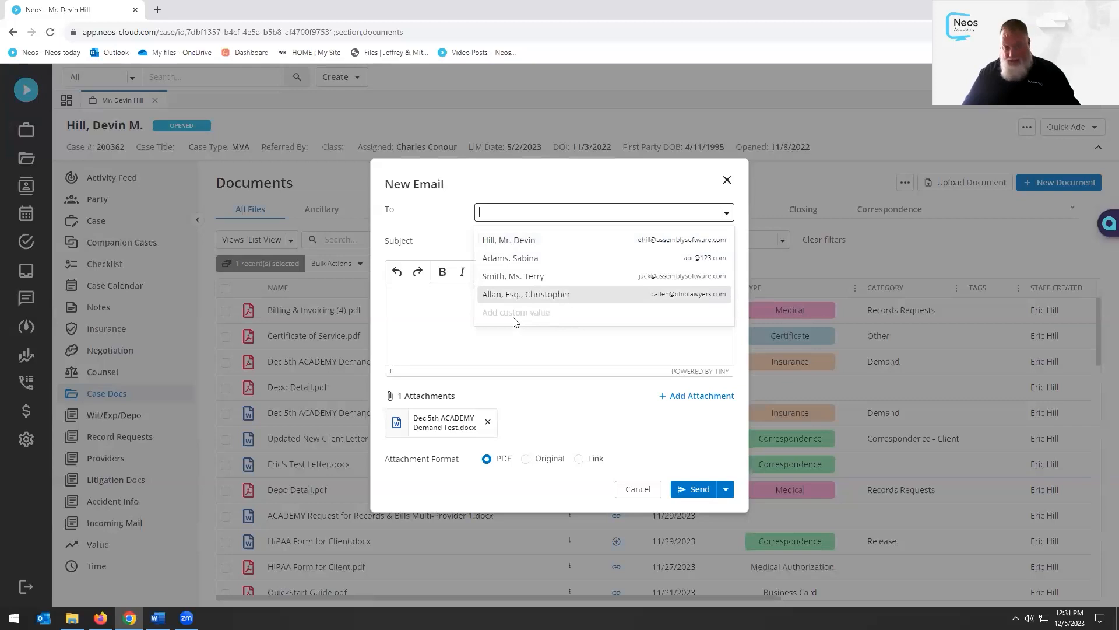
pyautogui.click(560, 216)
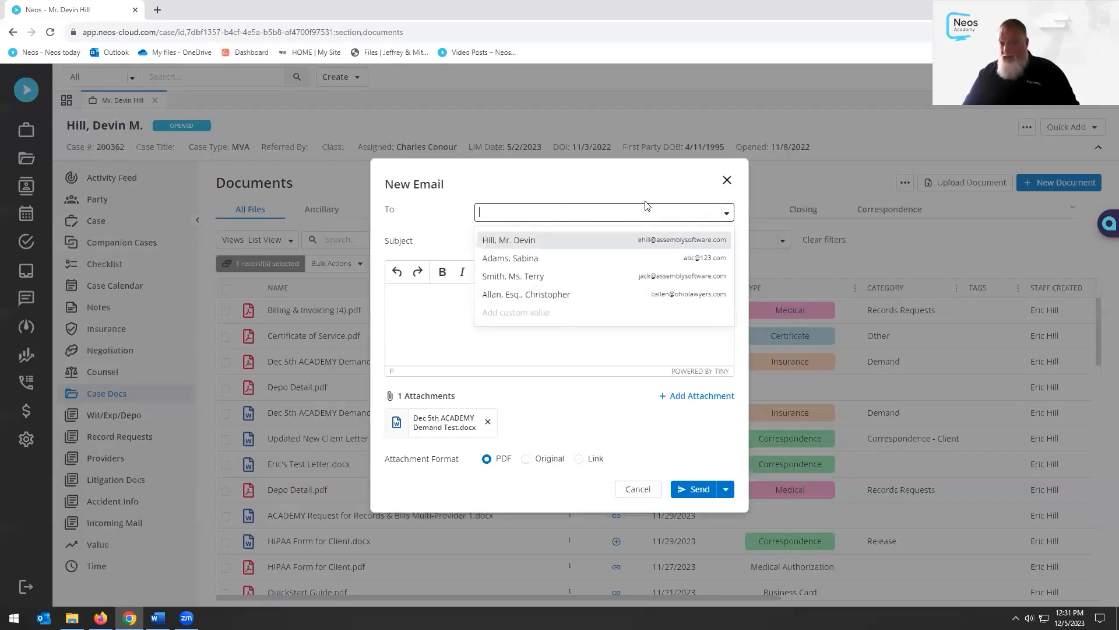
pyautogui.click(670, 180)
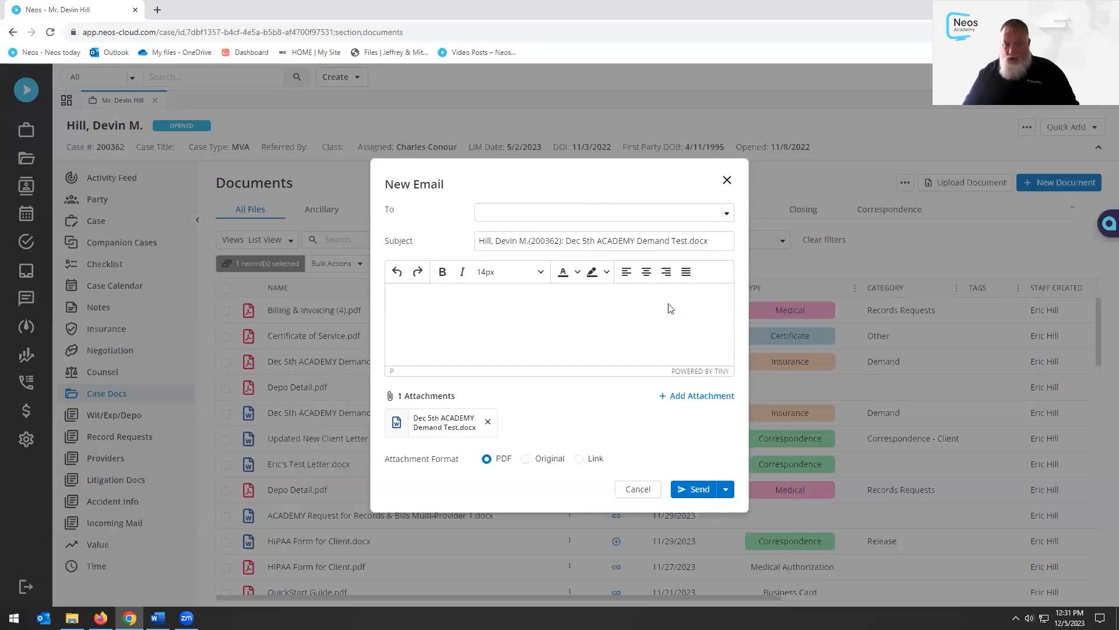
pyautogui.click(726, 494)
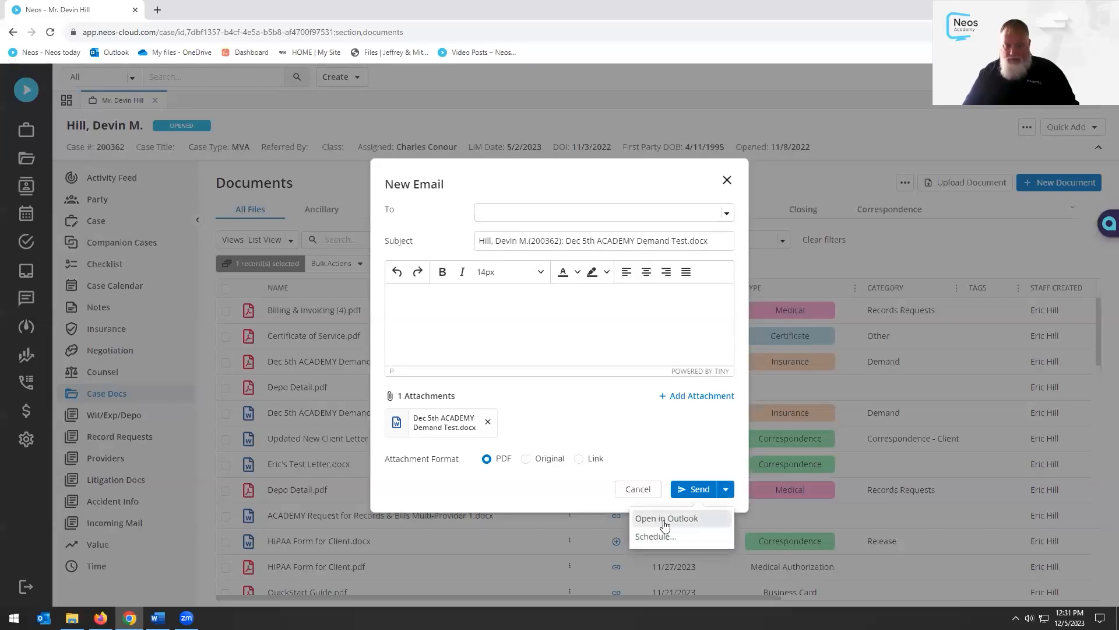
pyautogui.click(665, 519)
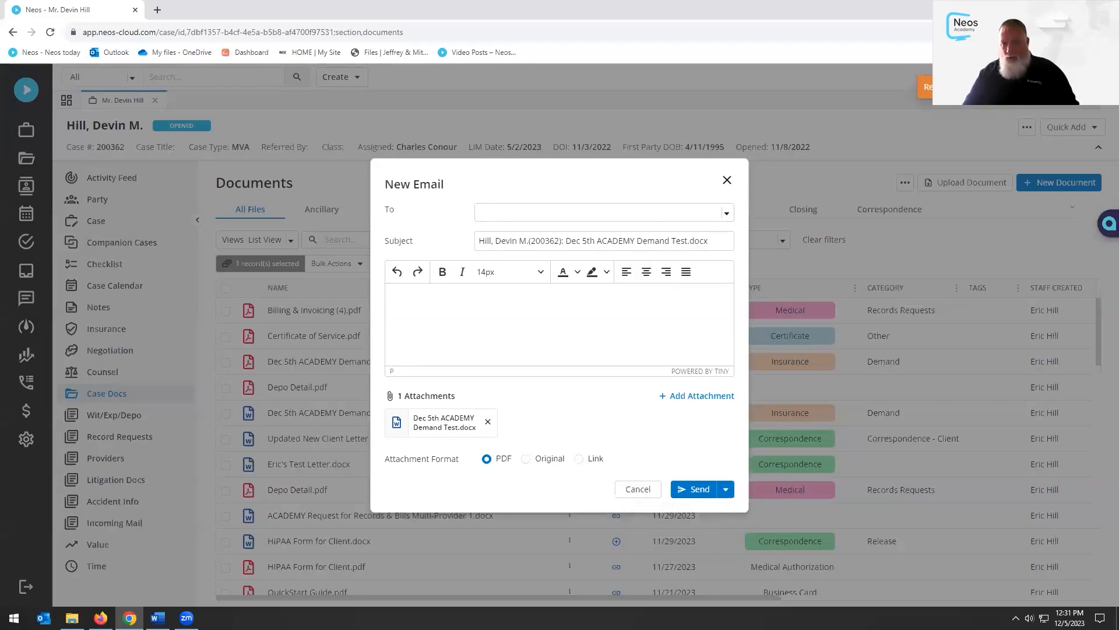
pyautogui.click(726, 213)
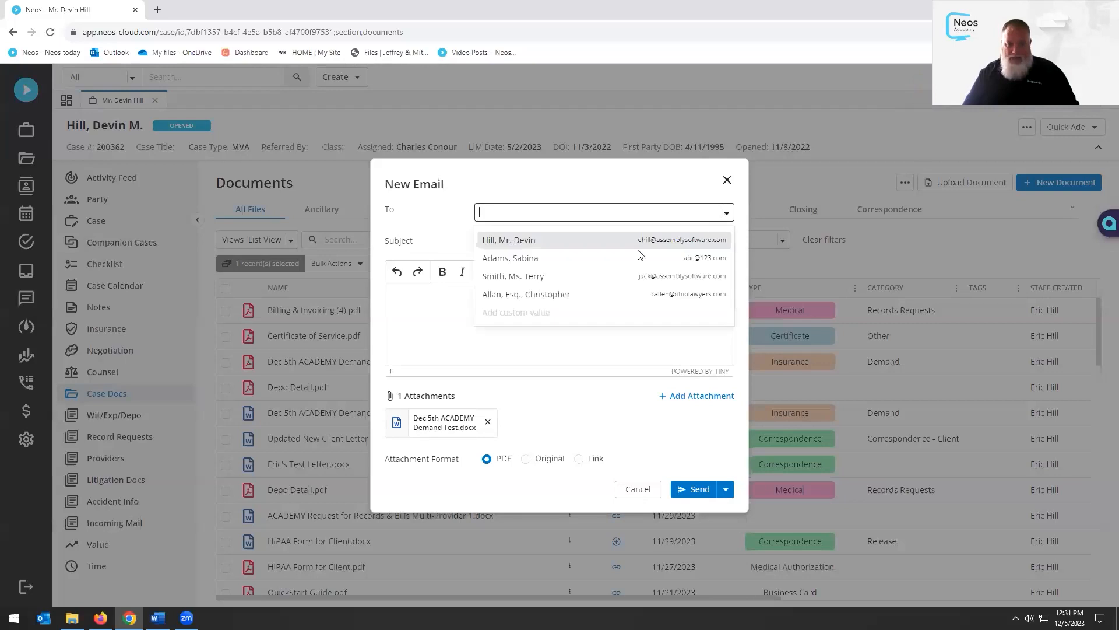
pyautogui.click(519, 241)
pyautogui.click(726, 495)
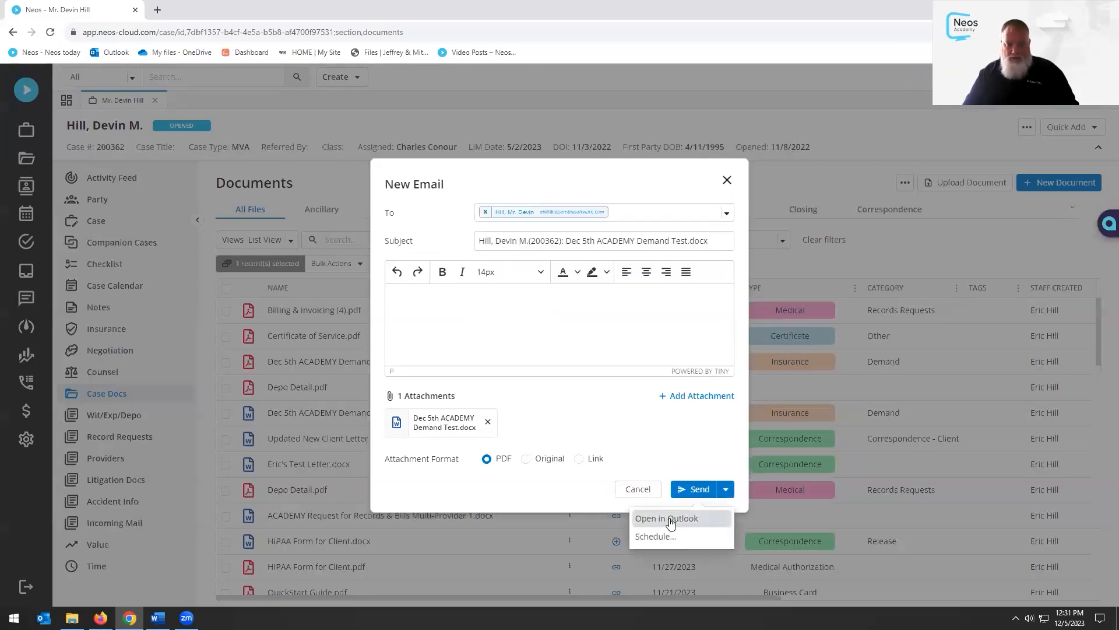
pyautogui.click(665, 519)
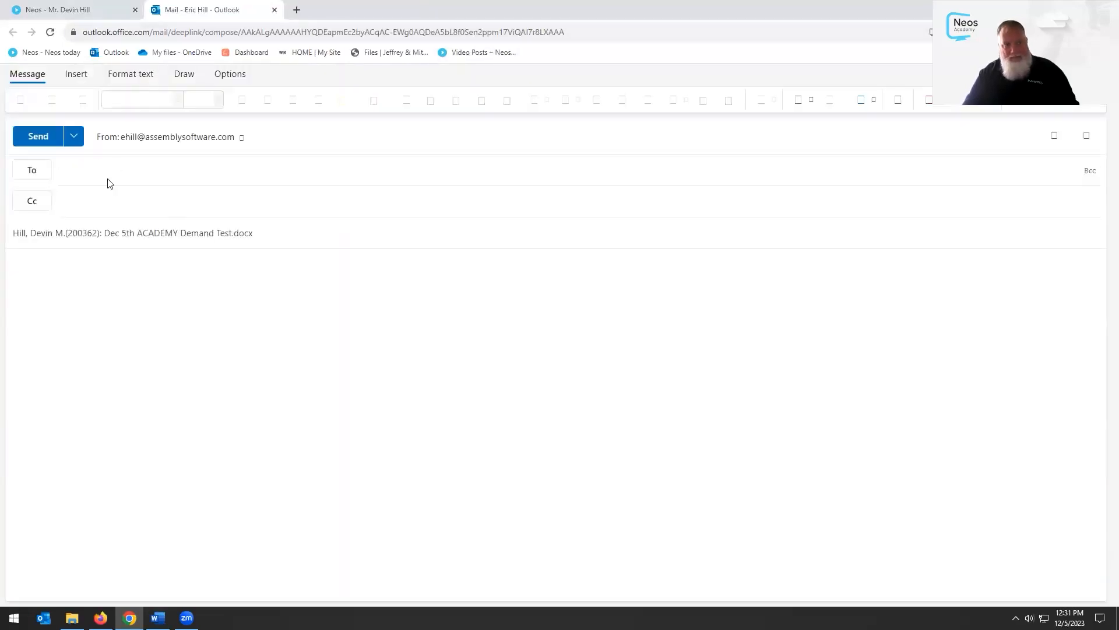
# Close the Outlook on the web draft tab without sending, confirming Leave
pyautogui.click(152, 168)
pyautogui.click(74, 201)
pyautogui.click(557, 328)
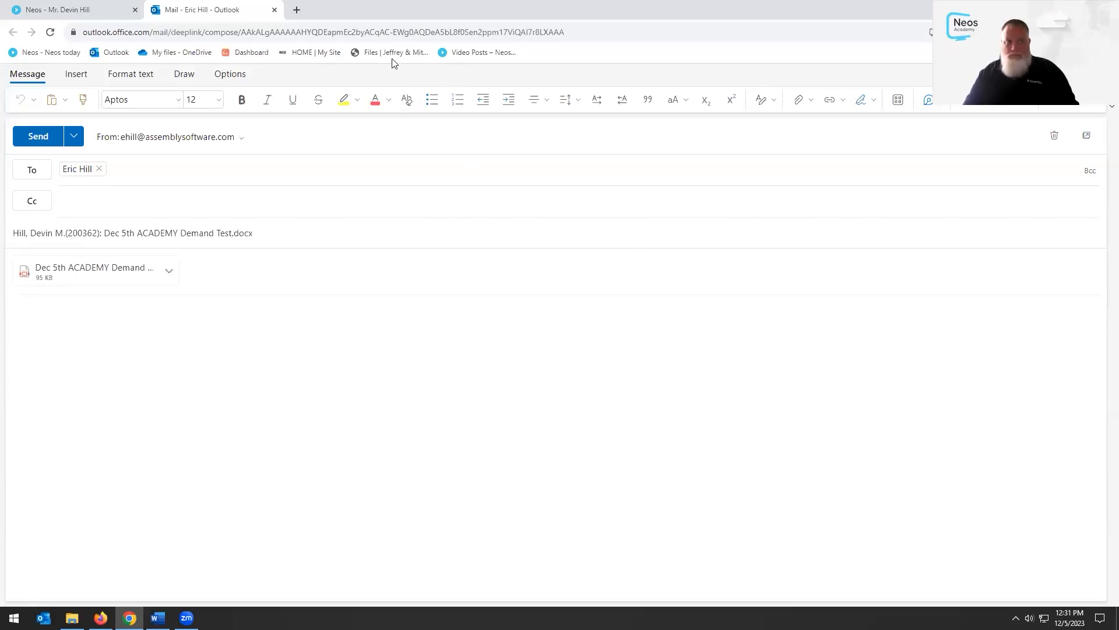
pyautogui.click(275, 10)
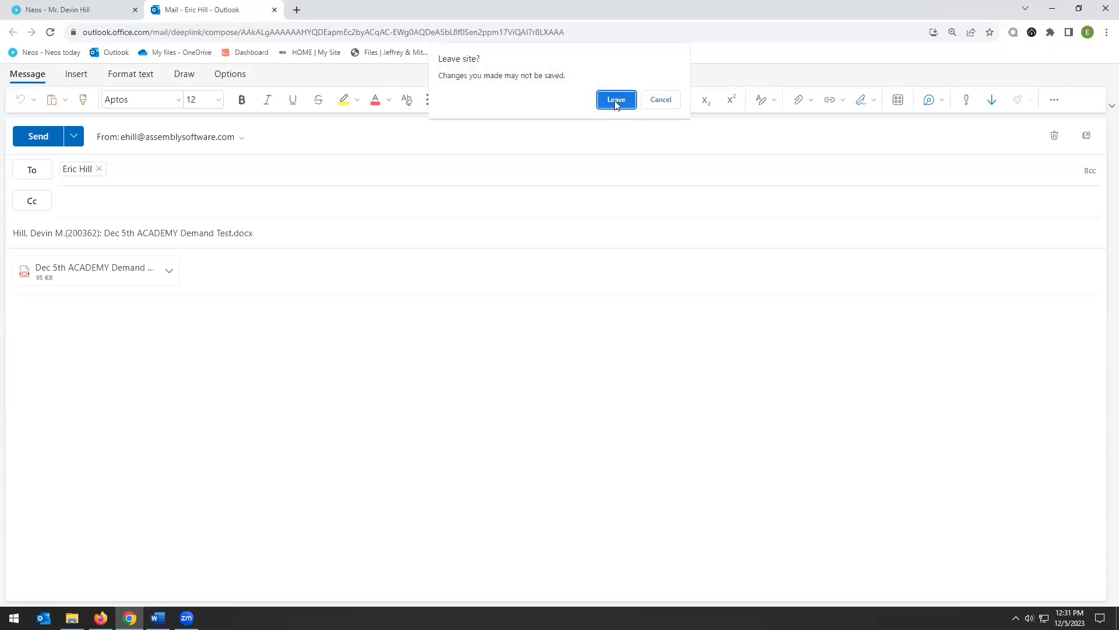
pyautogui.click(616, 100)
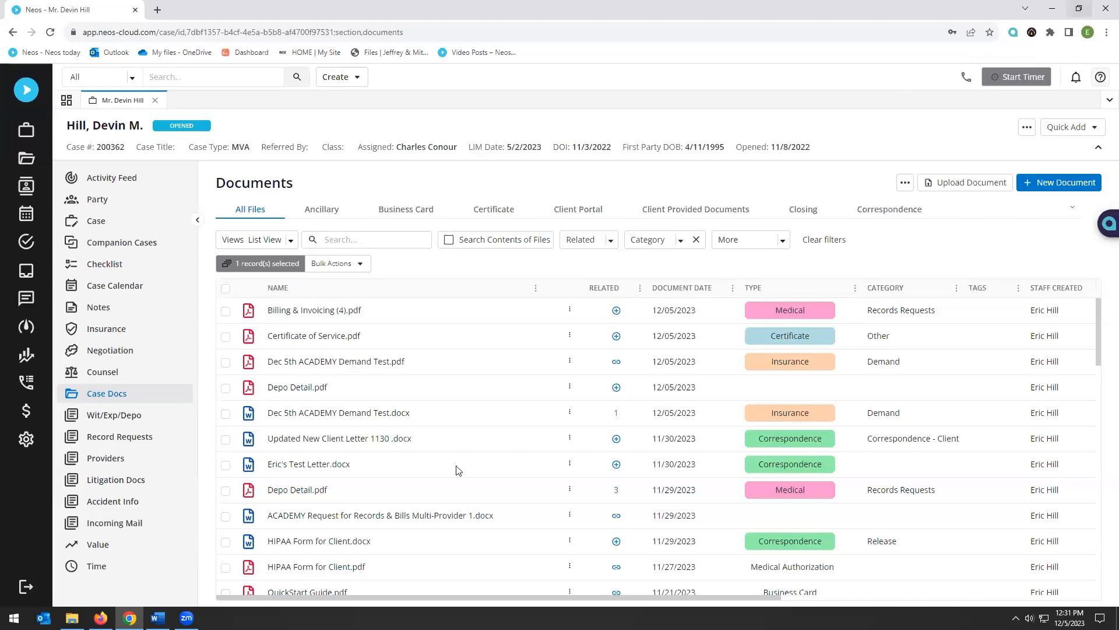
# Drag the five client letters from the Correspondence folder into the case Documents
pyautogui.click(72, 618)
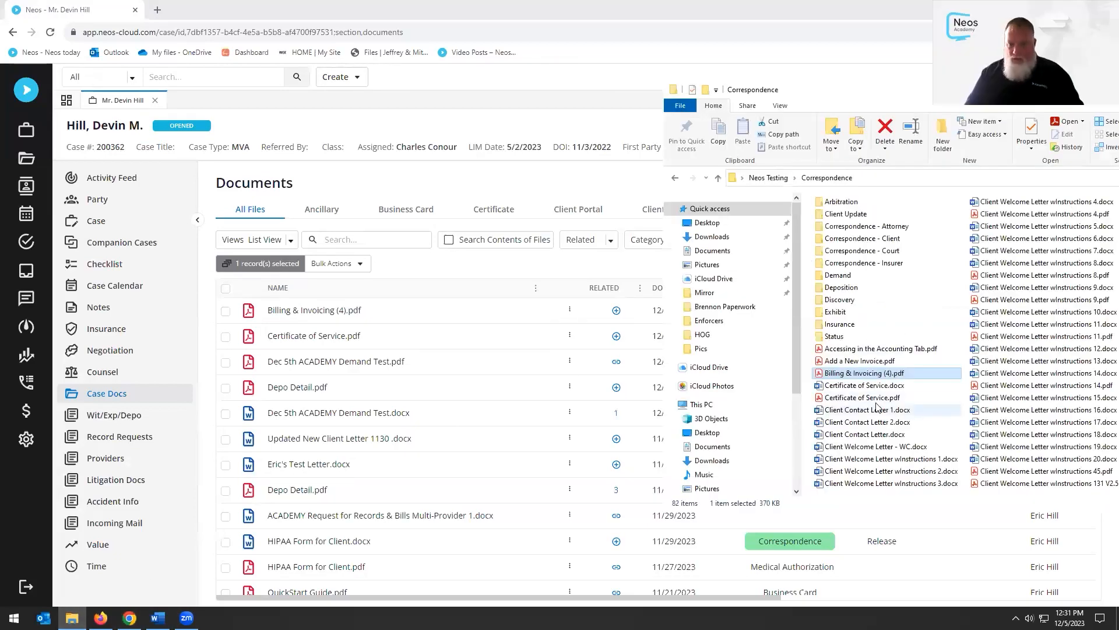
pyautogui.click(855, 410)
pyautogui.hotkey('shift', 'Down')
pyautogui.hotkey('shift', 'Down')
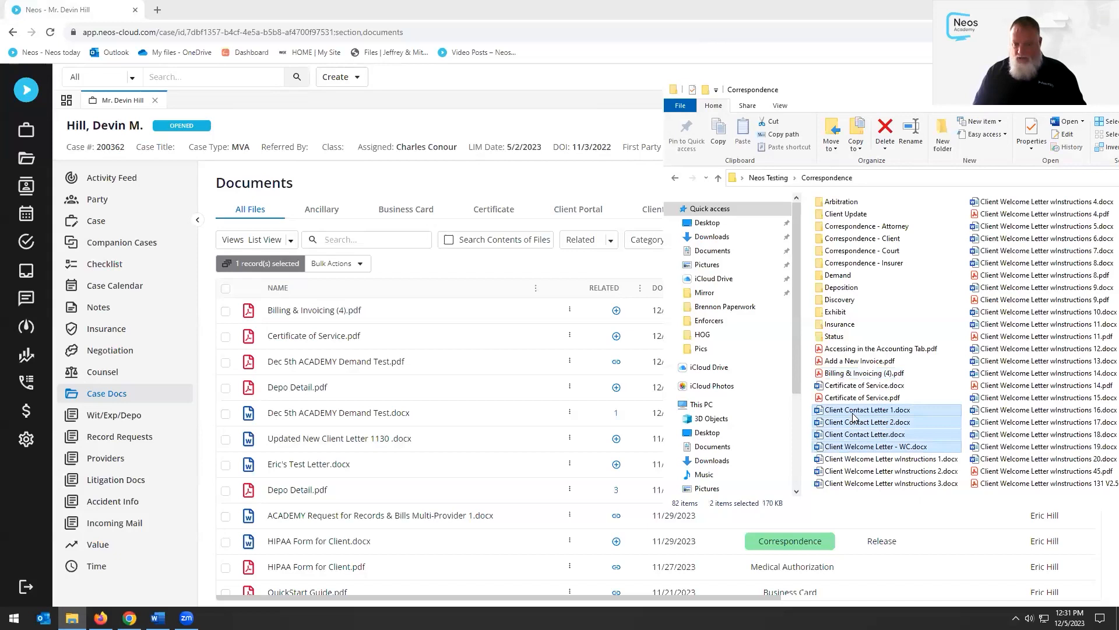
pyautogui.hotkey('shift', 'Down')
pyautogui.hotkey('shift', 'Down')
pyautogui.moveTo(866, 428); pyautogui.dragTo(899, 432)
pyautogui.click(865, 412)
pyautogui.hotkey('shift', 'Down')
pyautogui.hotkey('shift', 'Down')
pyautogui.hotkey('shift', 'Down')
pyautogui.hotkey('shift', 'Down')
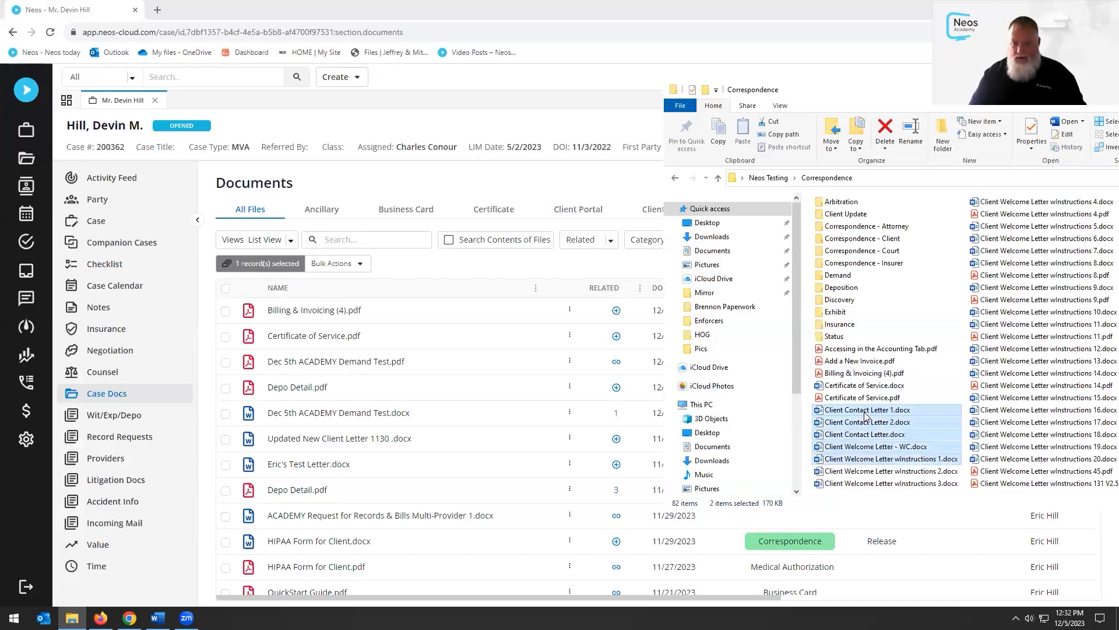
pyautogui.moveTo(867, 415); pyautogui.dragTo(523, 365)
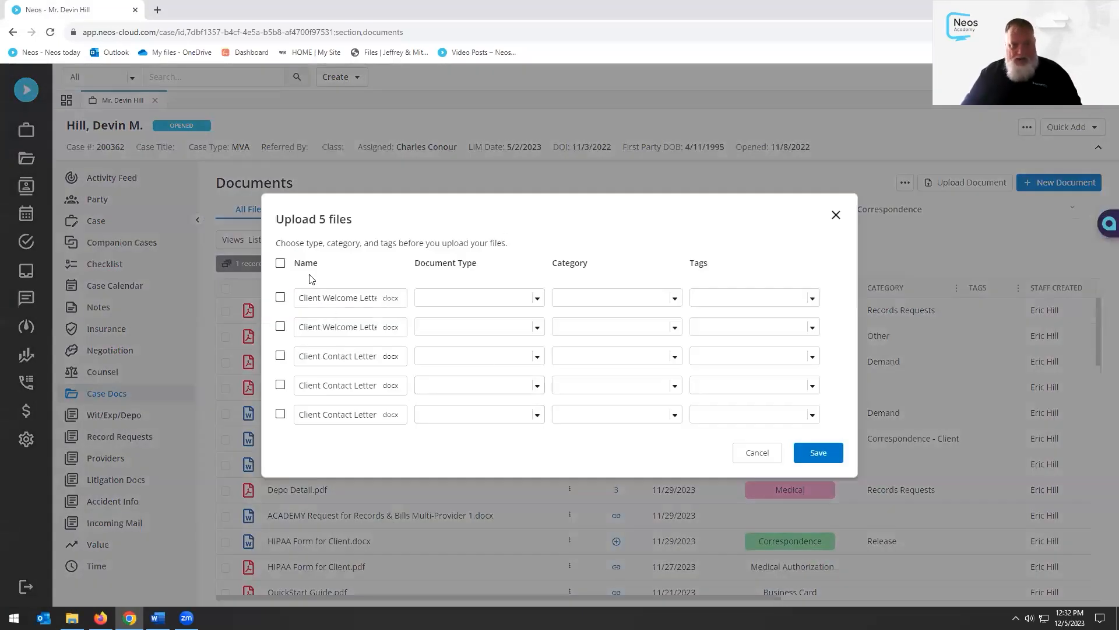
# Bulk-set all five files to type Correspondence and category Correspondence - Client, then save
pyautogui.click(280, 263)
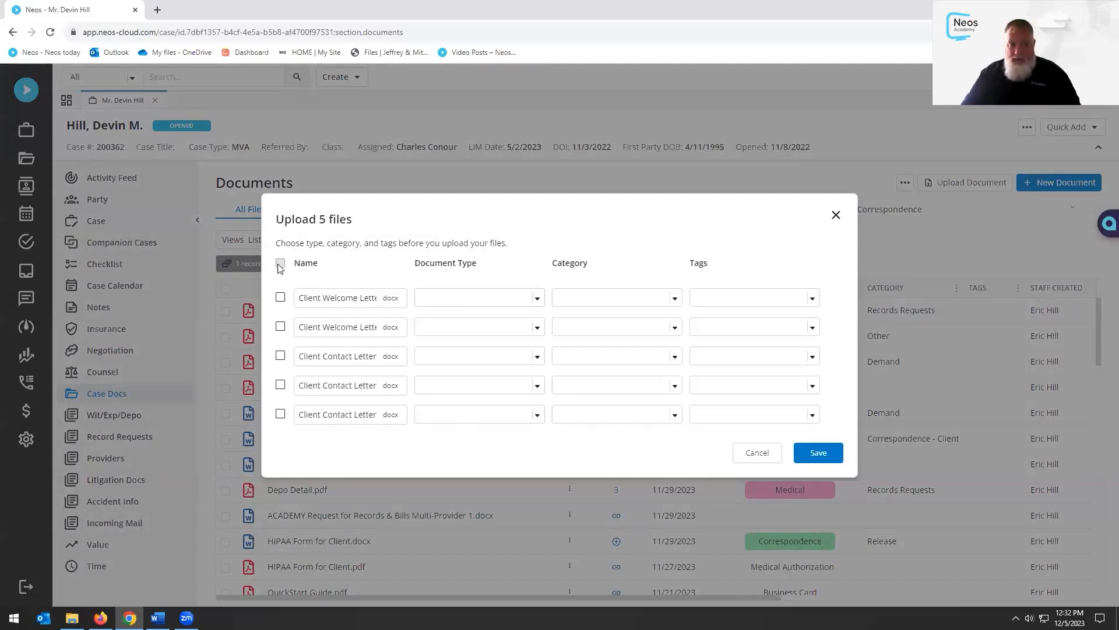
pyautogui.click(500, 248)
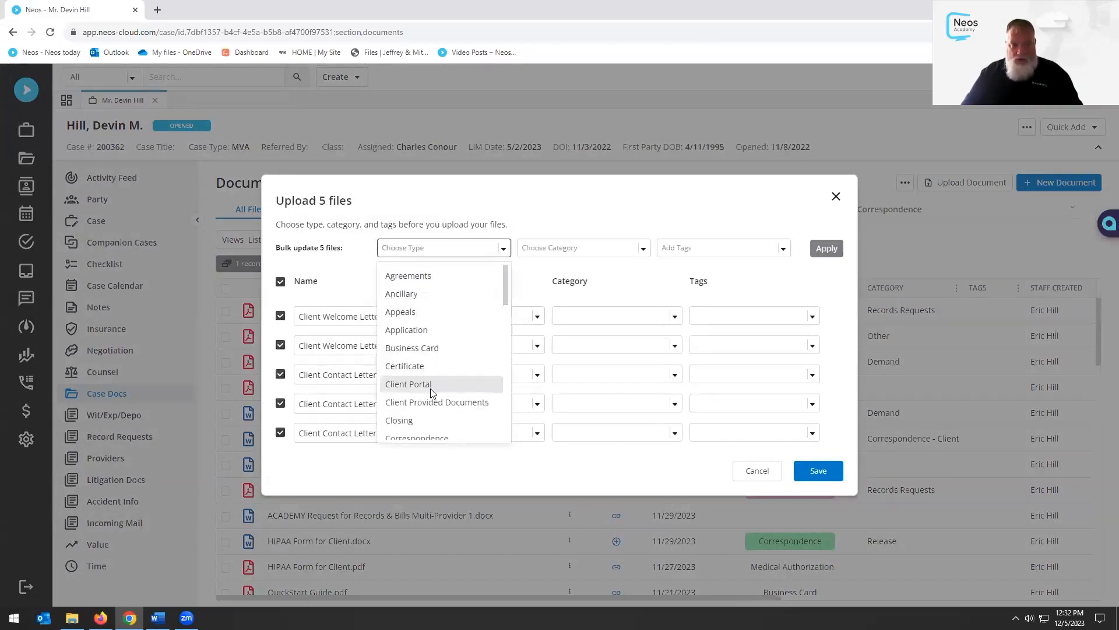
pyautogui.click(429, 435)
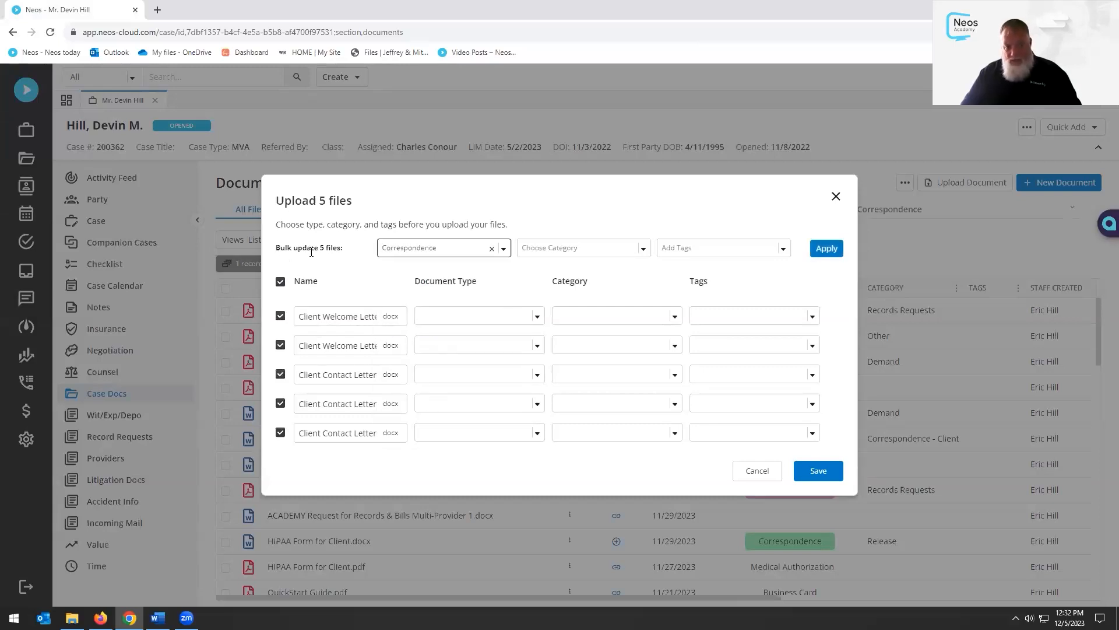
pyautogui.click(627, 250)
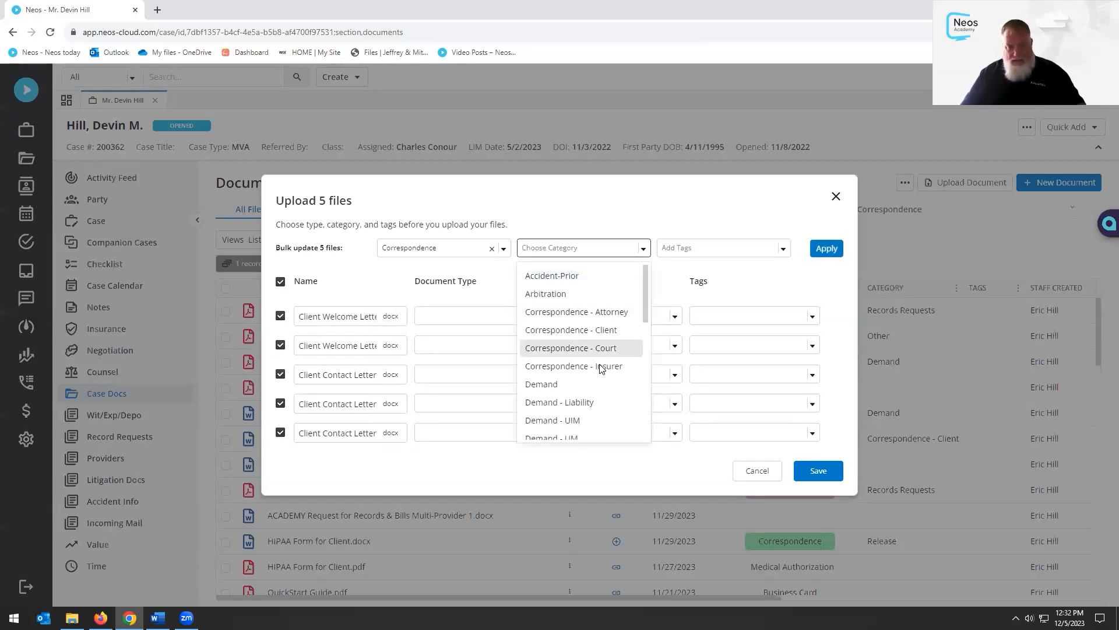
pyautogui.click(599, 332)
pyautogui.click(774, 254)
pyautogui.click(768, 206)
pyautogui.click(826, 248)
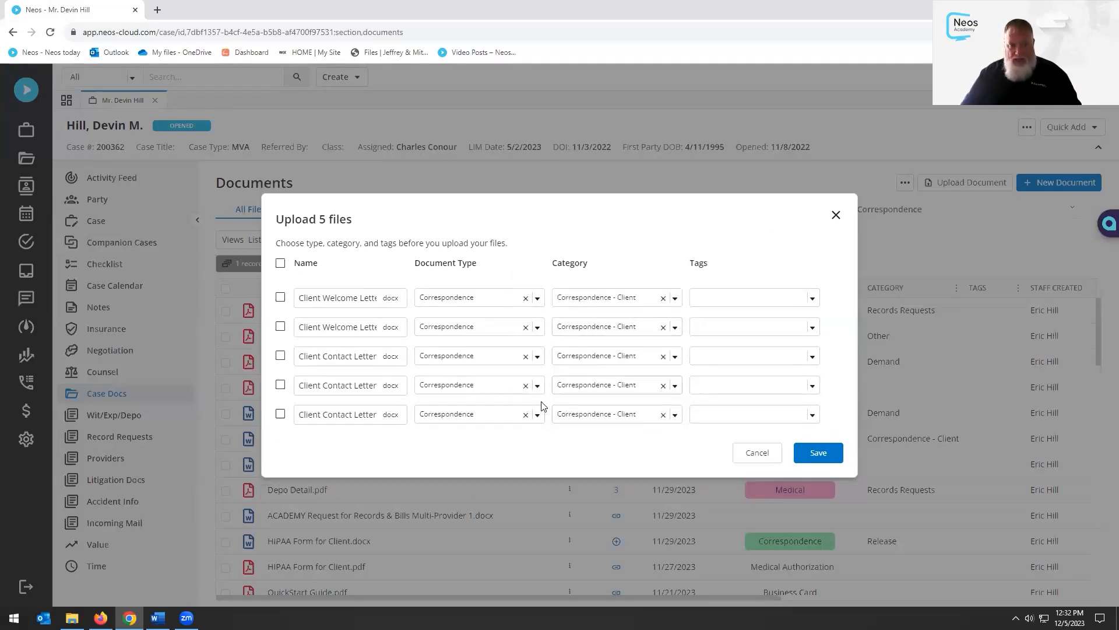
pyautogui.click(803, 458)
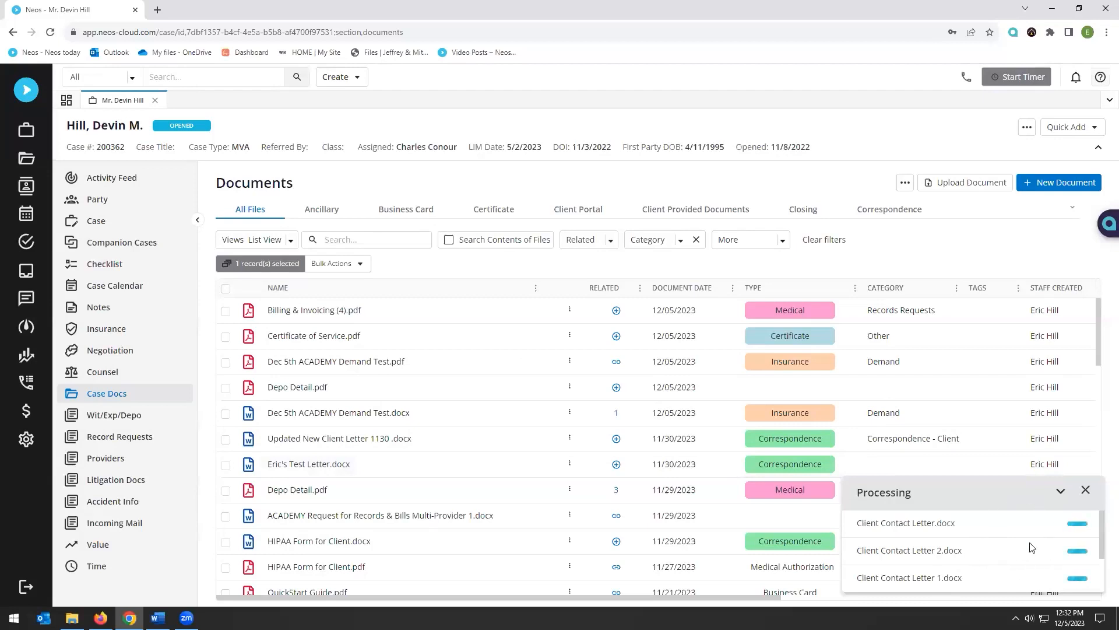
# Close the Complete upload panel and select Client Welcome Letter - WC 1.docx
pyautogui.scroll(-3, 1032, 543)
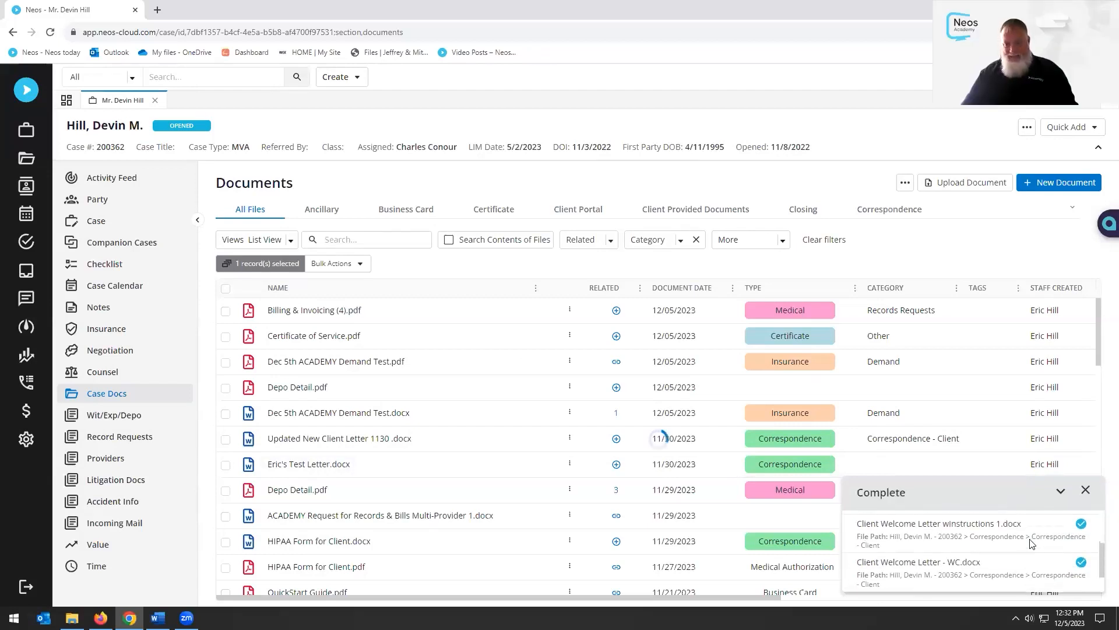
pyautogui.scroll(3, 1041, 547)
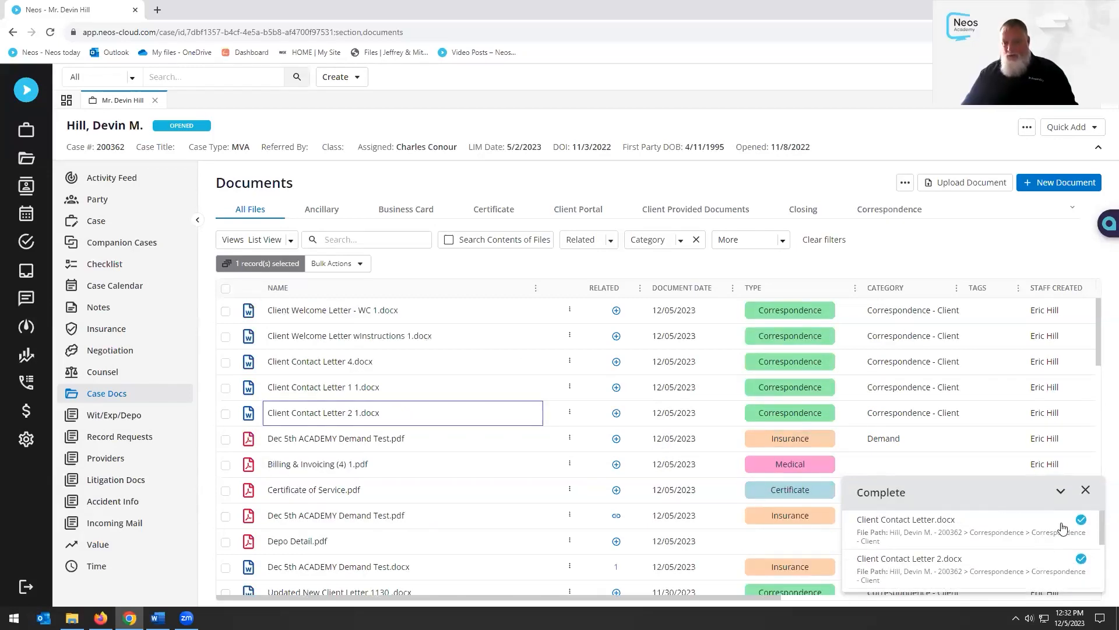
pyautogui.click(1085, 492)
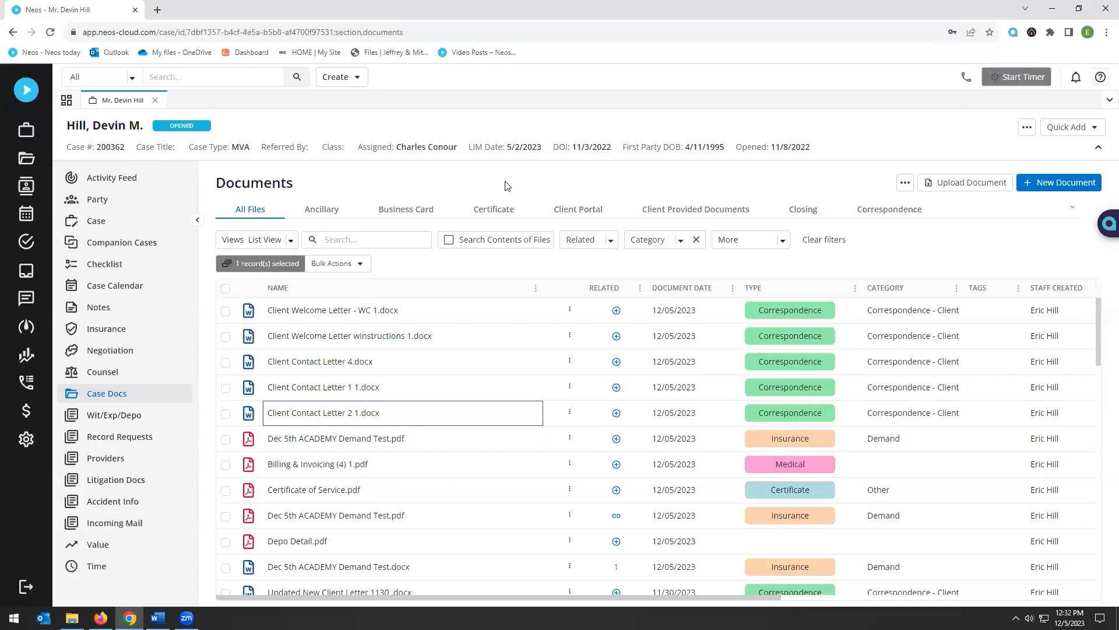
pyautogui.click(500, 315)
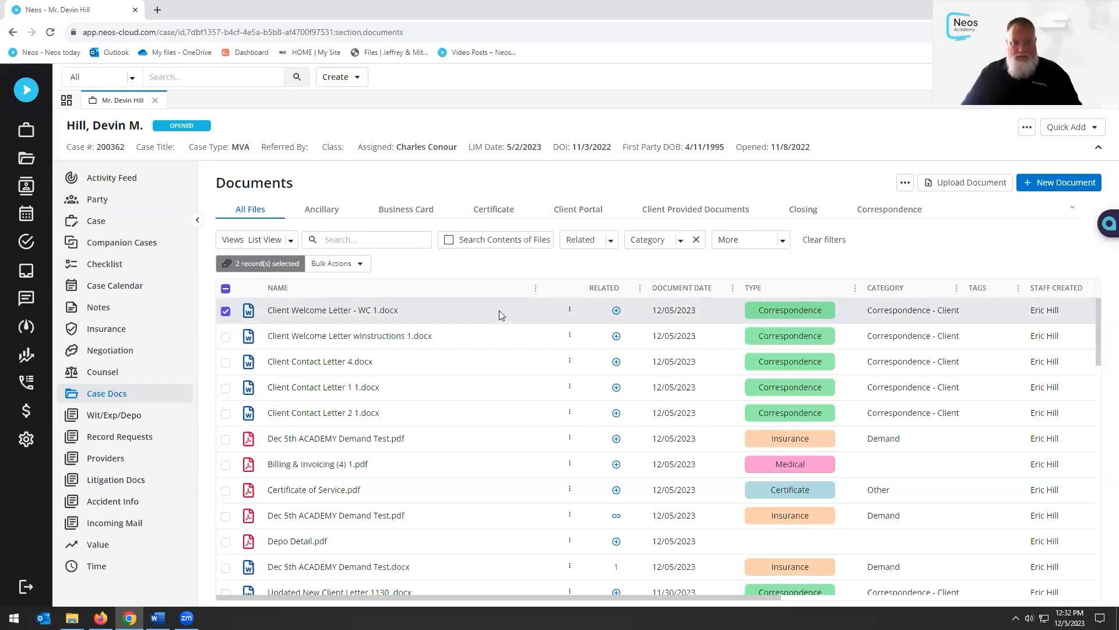
# Edit the welcome letter's Name to 'Client Welcome Letter - Academy Dec 5th' in its details panel
pyautogui.doubleClick(499, 312)
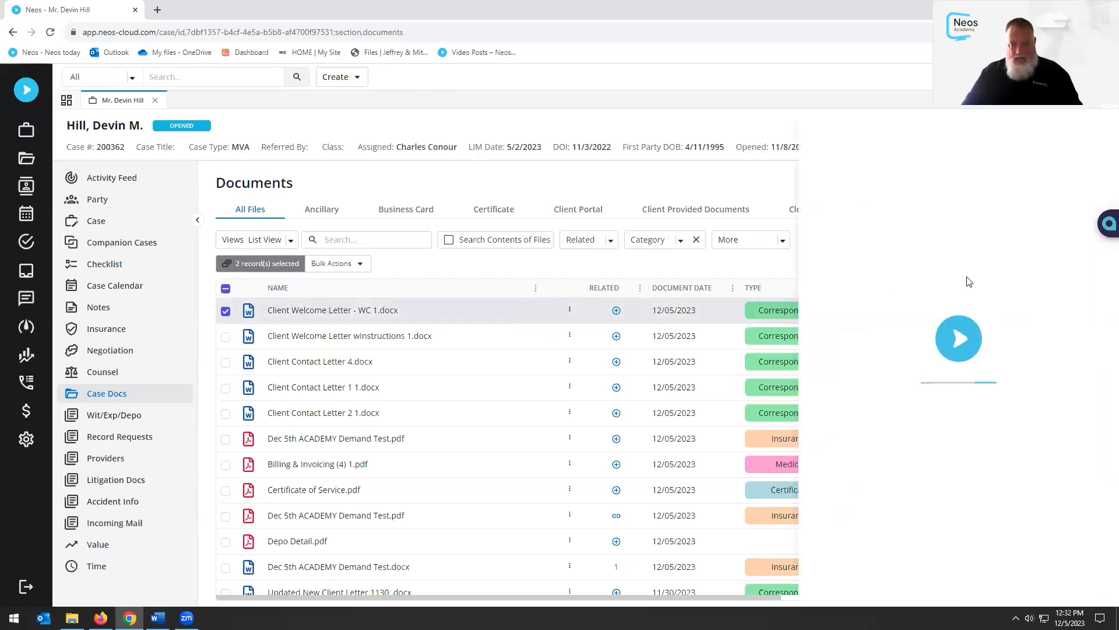
pyautogui.click(943, 201)
pyautogui.click(964, 200)
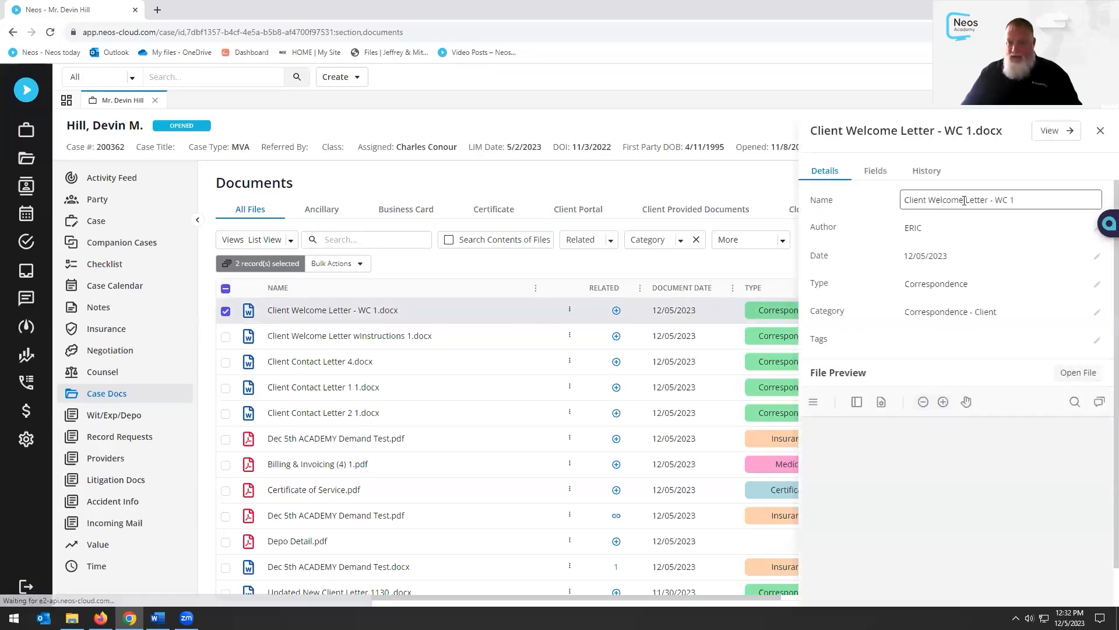
pyautogui.click(1024, 211)
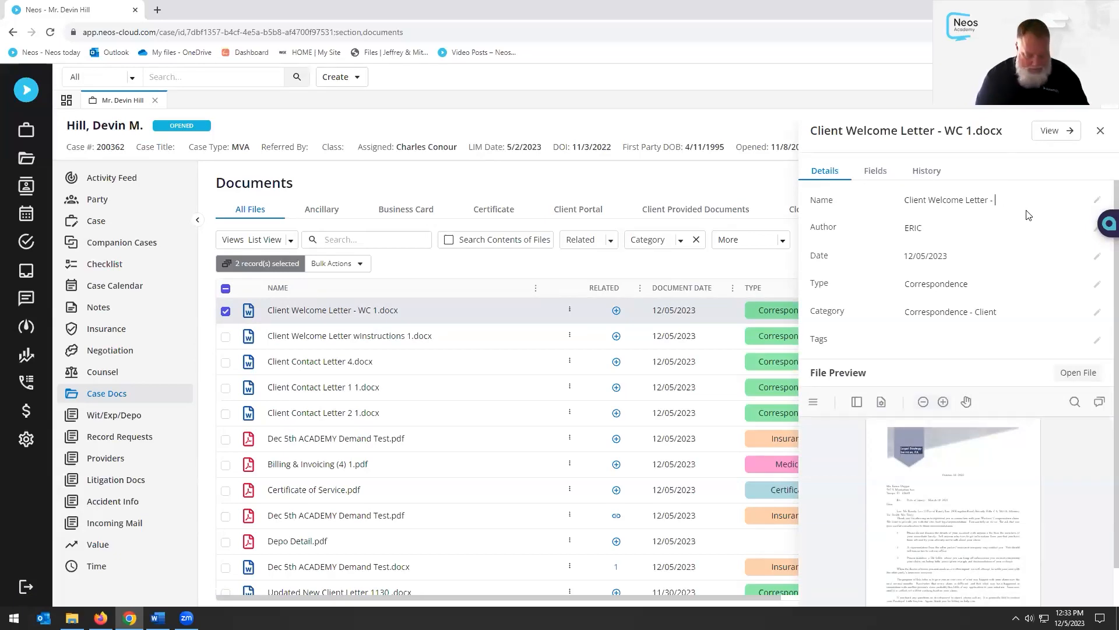
pyautogui.write('demy Dec 5th')
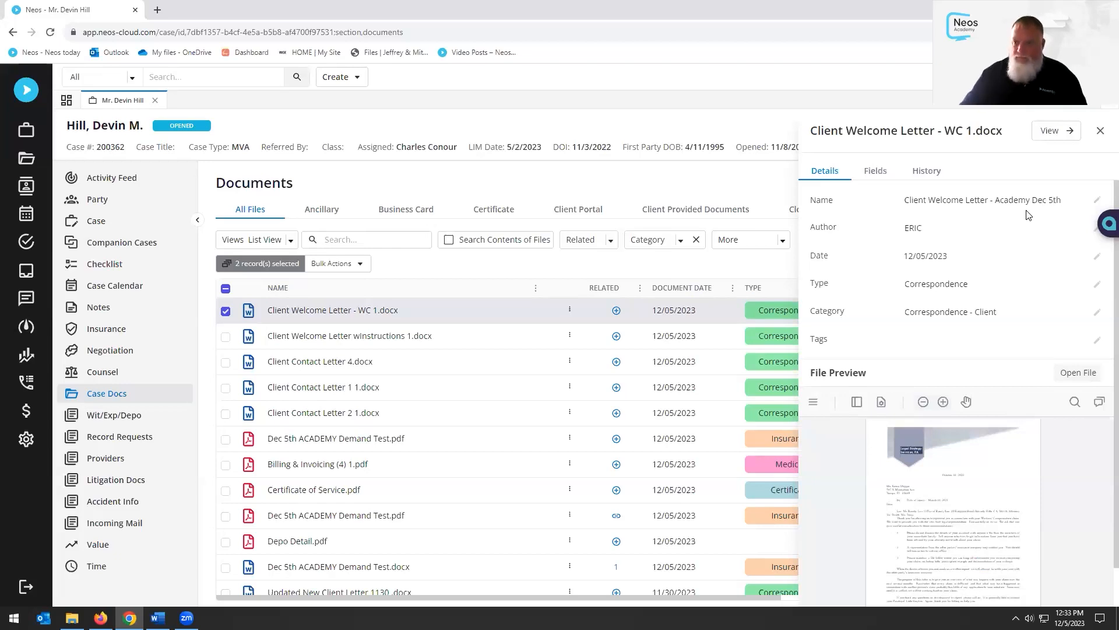
pyautogui.click(1101, 134)
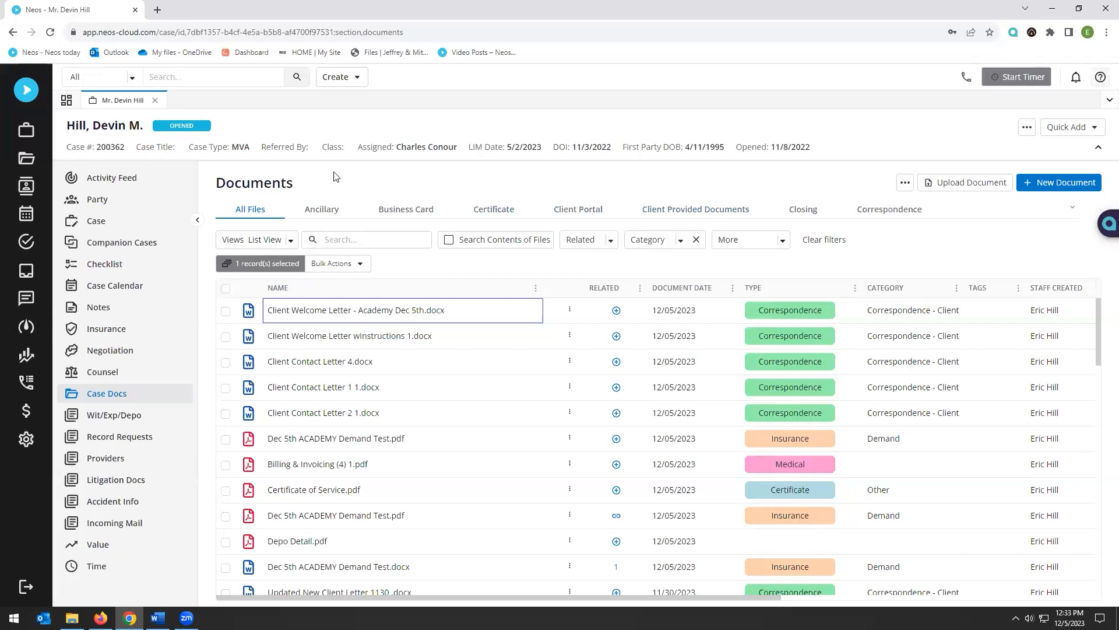
# Open the Marta's Records request under Record Requests and preview its Link Document list
pyautogui.click(114, 439)
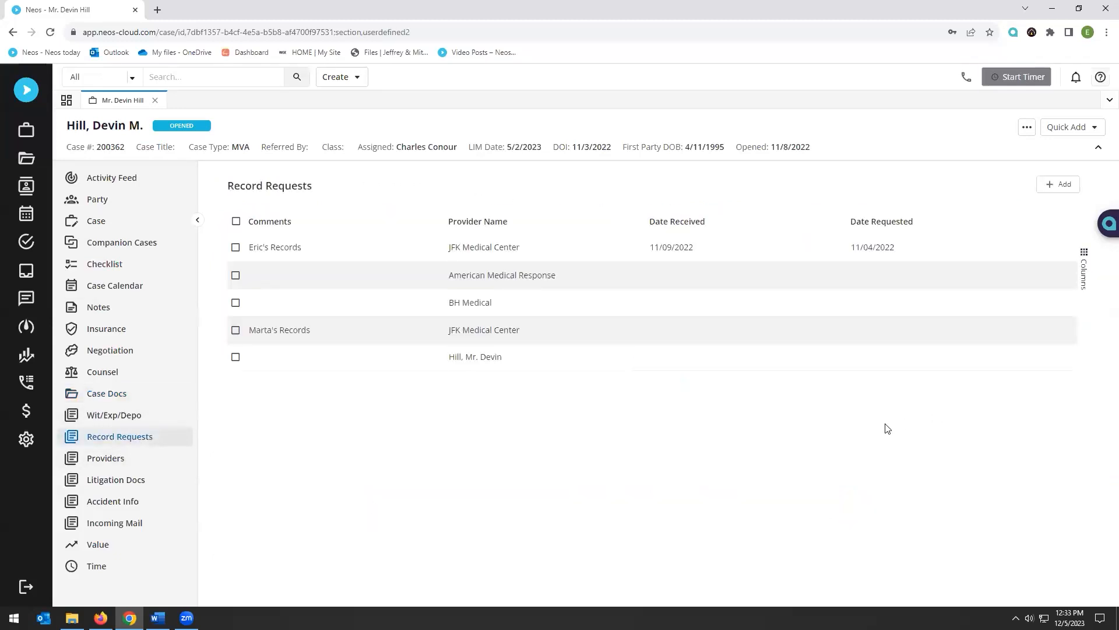
pyautogui.click(483, 331)
pyautogui.scroll(-6, 887, 383)
pyautogui.scroll(-5, 887, 383)
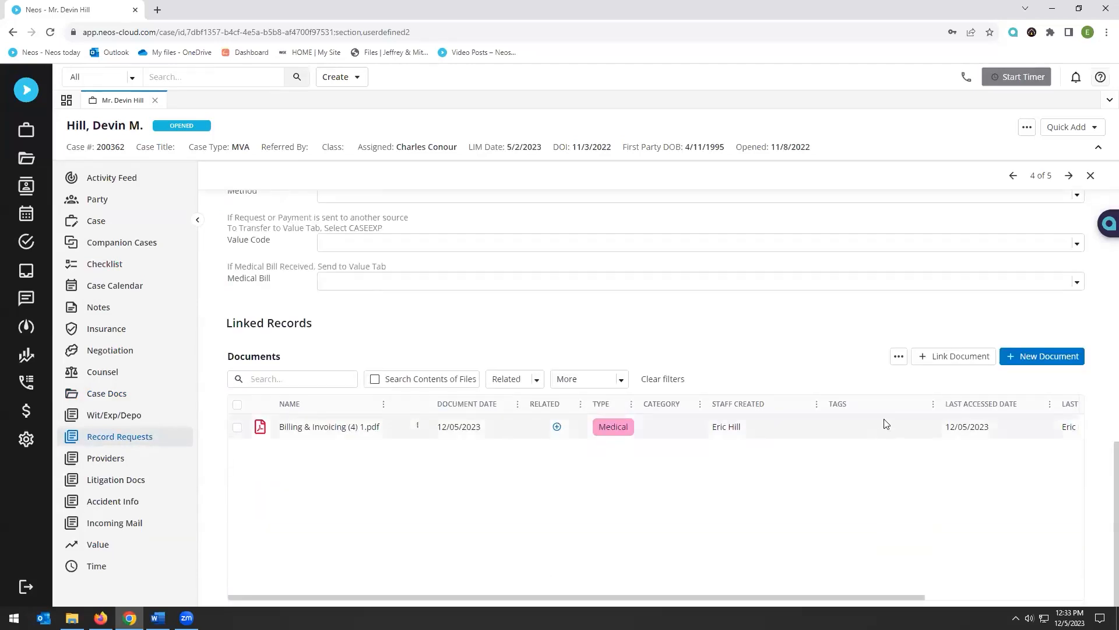
pyautogui.click(947, 361)
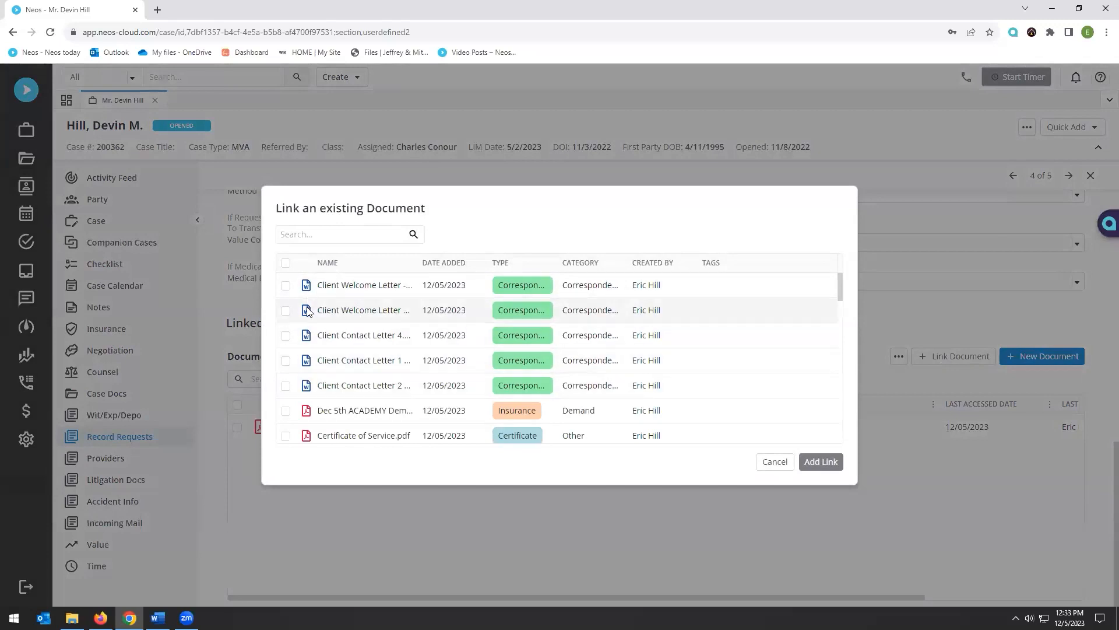
pyautogui.click(782, 466)
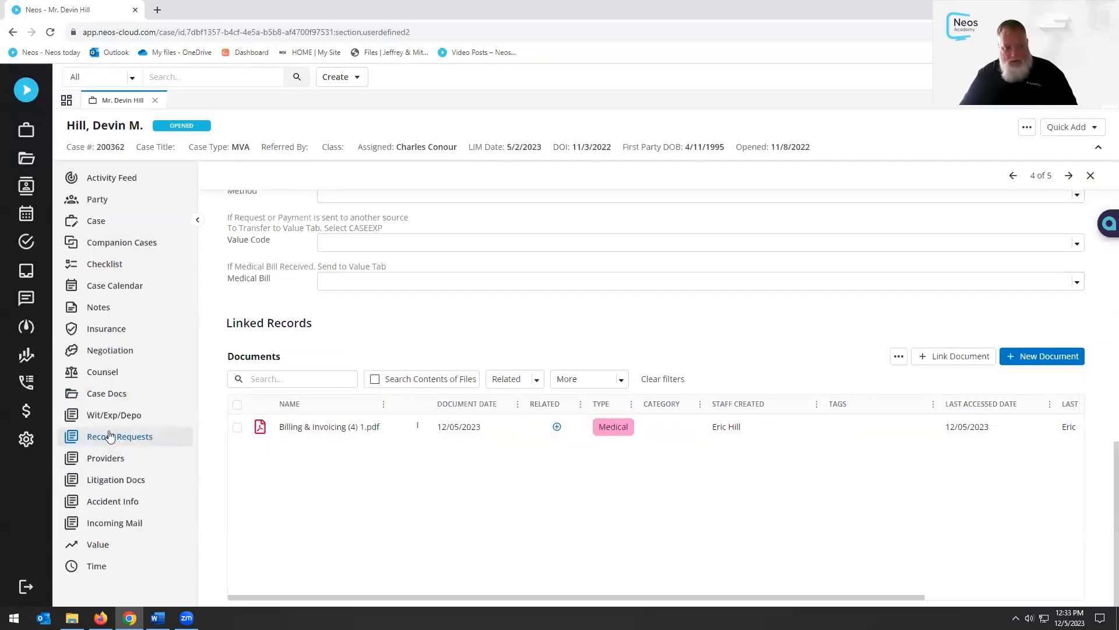
pyautogui.click(1091, 175)
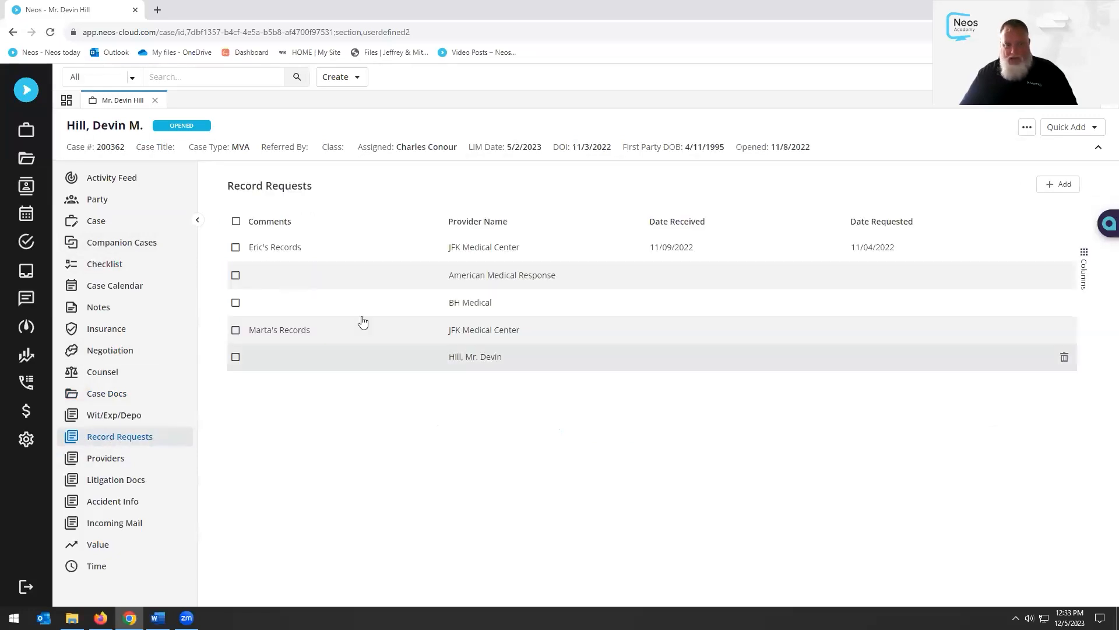
# Link Client Contact Letter 1 and Client Contact Letter 2 to Marta's Records
pyautogui.click(282, 337)
pyautogui.scroll(-6, 898, 347)
pyautogui.scroll(-5, 879, 342)
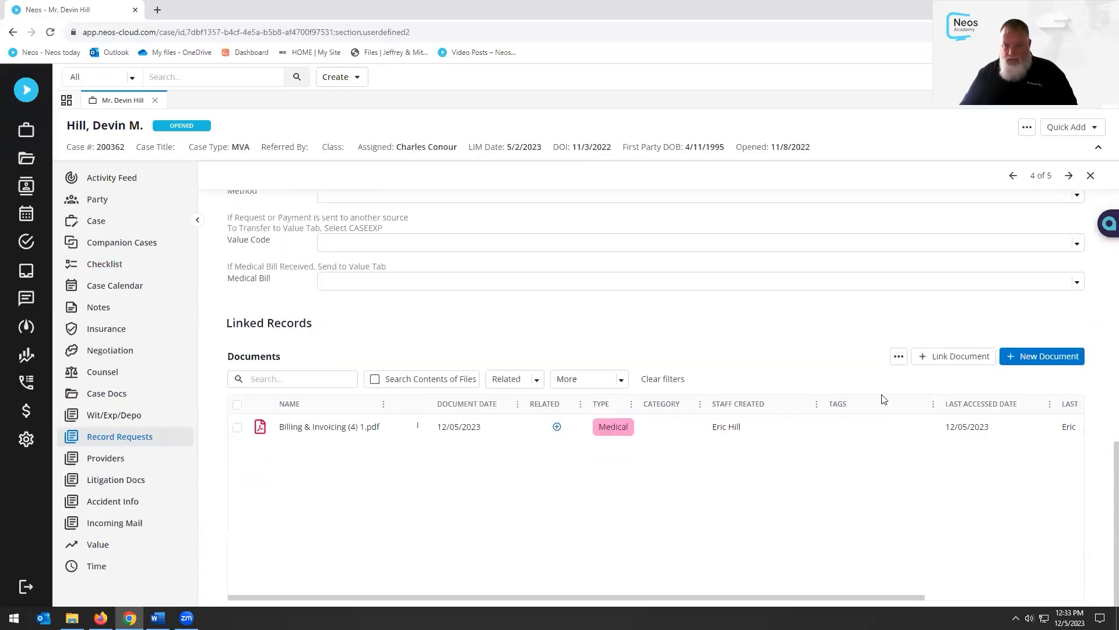
pyautogui.click(958, 356)
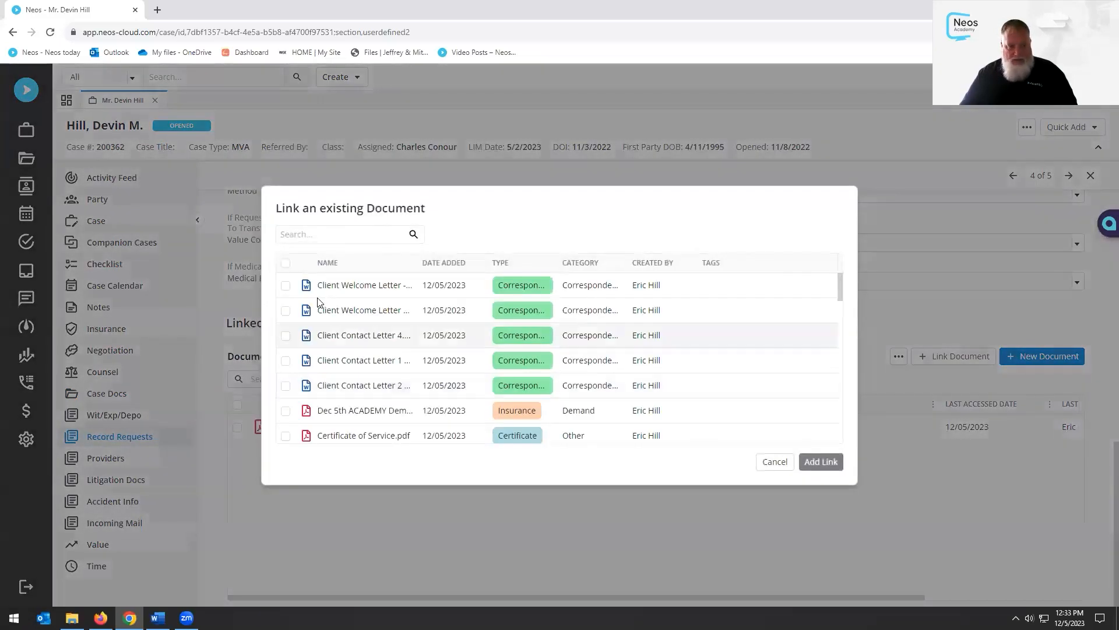
pyautogui.click(286, 385)
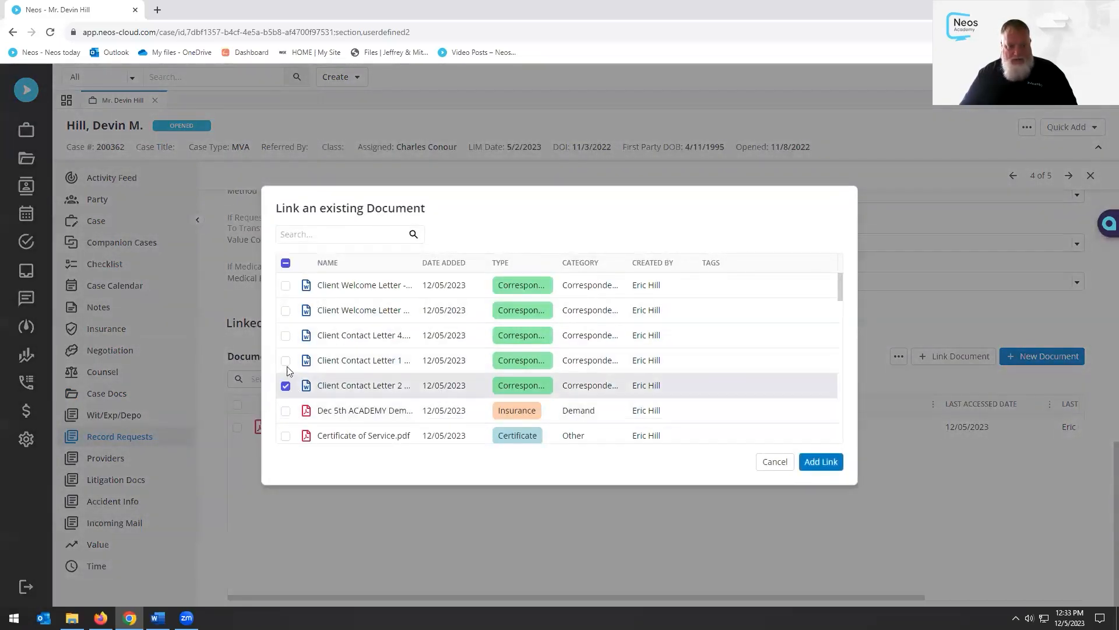
pyautogui.click(285, 361)
pyautogui.click(822, 464)
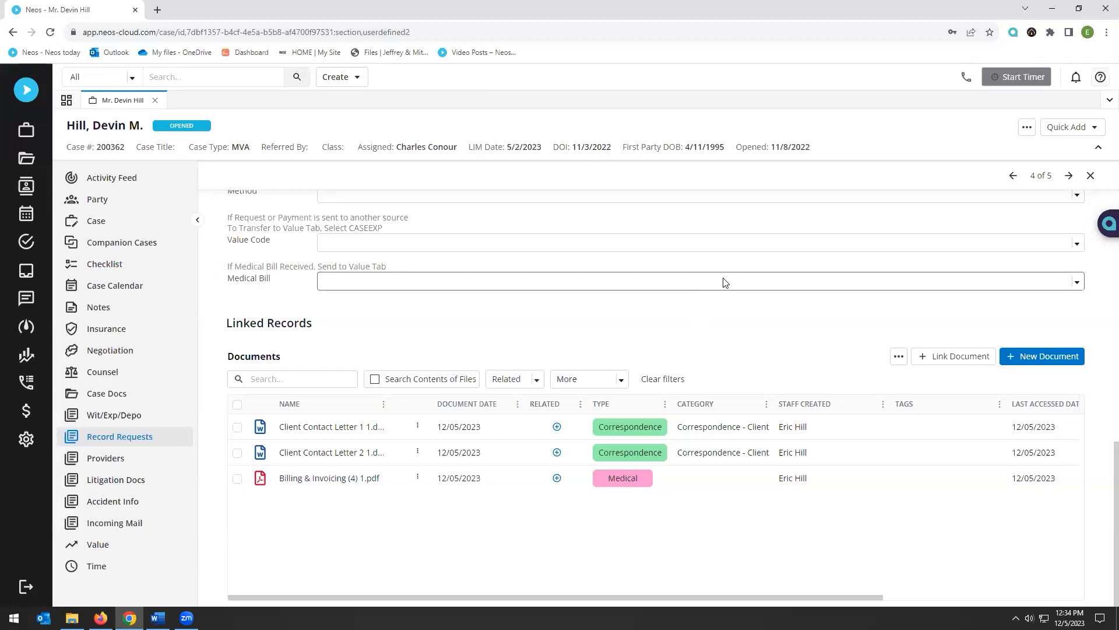
pyautogui.scroll(15, 487, 300)
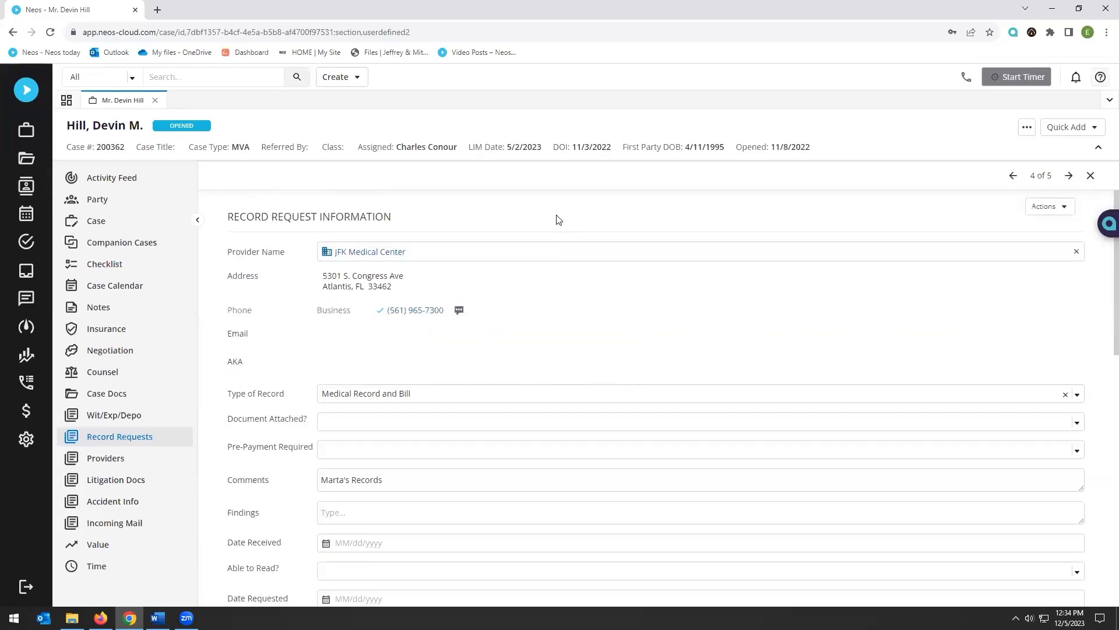
# Return to the case Documents list through Case Docs in the sidebar
pyautogui.click(96, 393)
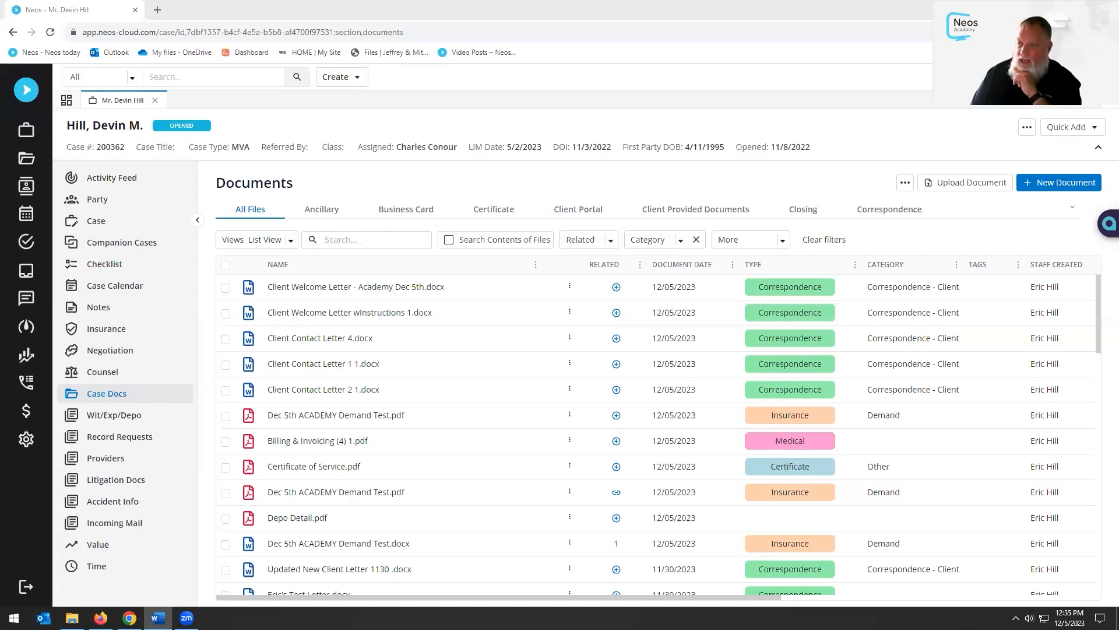
pyautogui.click(569, 313)
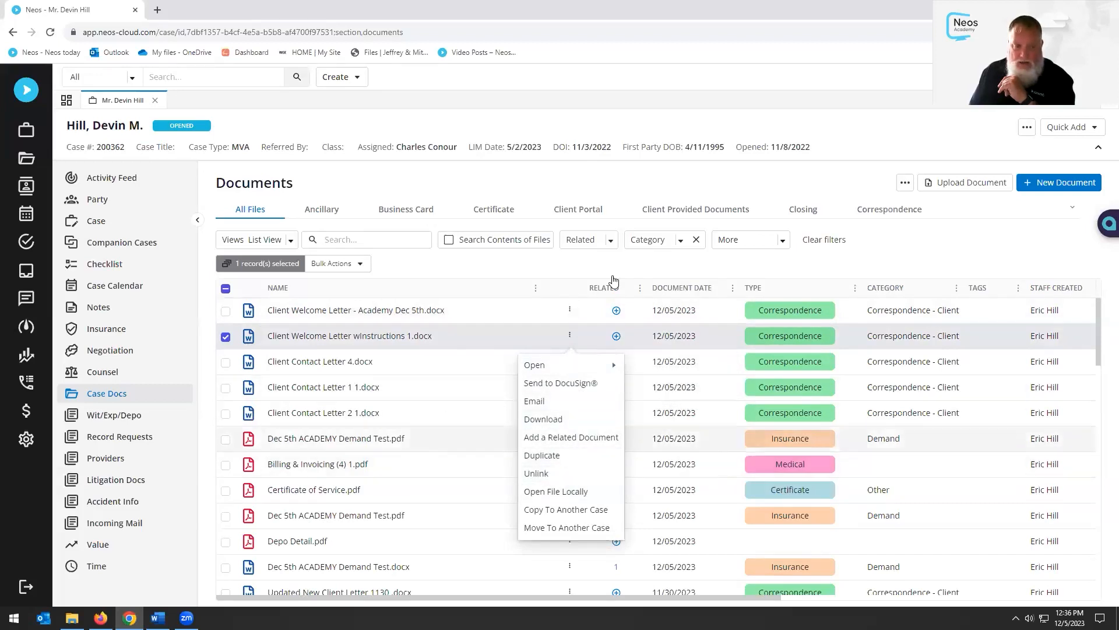
pyautogui.click(778, 181)
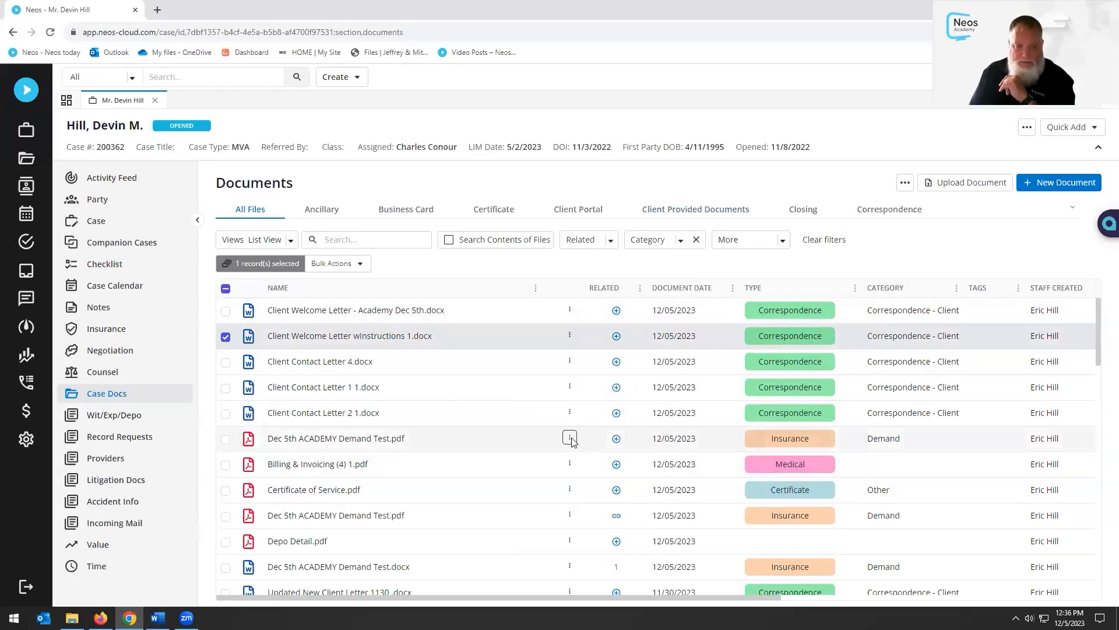
pyautogui.click(570, 437)
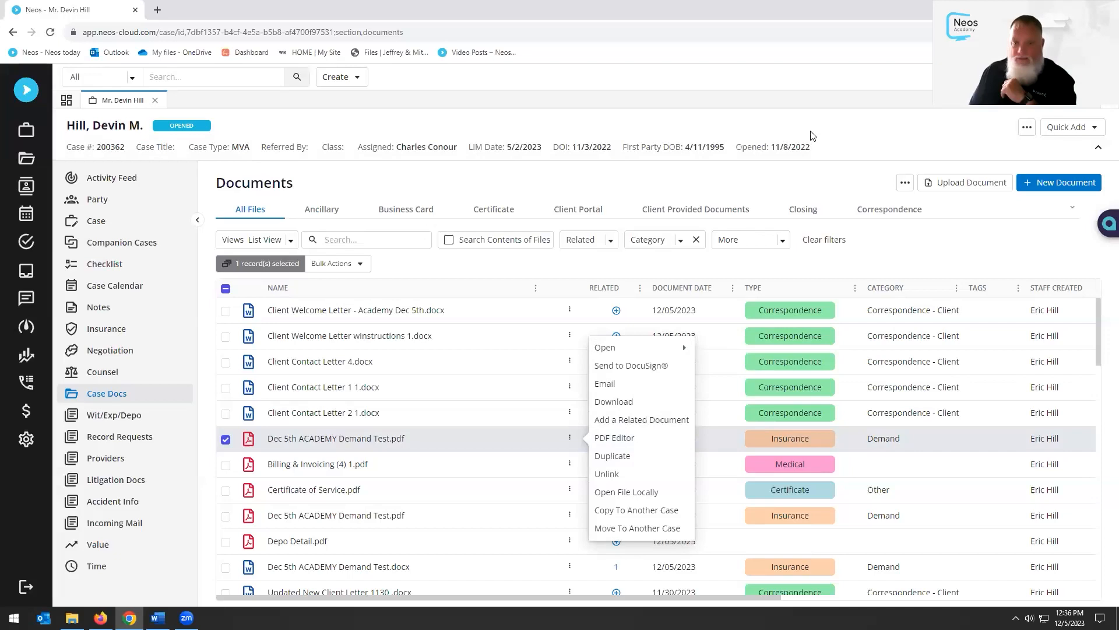
pyautogui.click(812, 189)
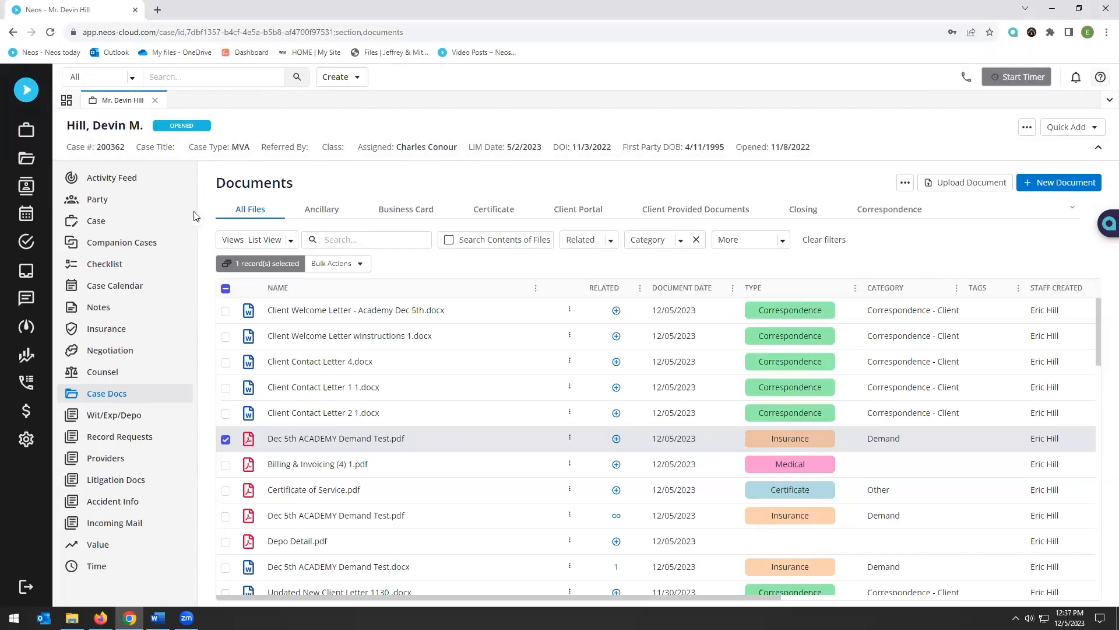
# Open the Assembly Legal record from the Address Book, then close it and the Address Book
pyautogui.click(101, 200)
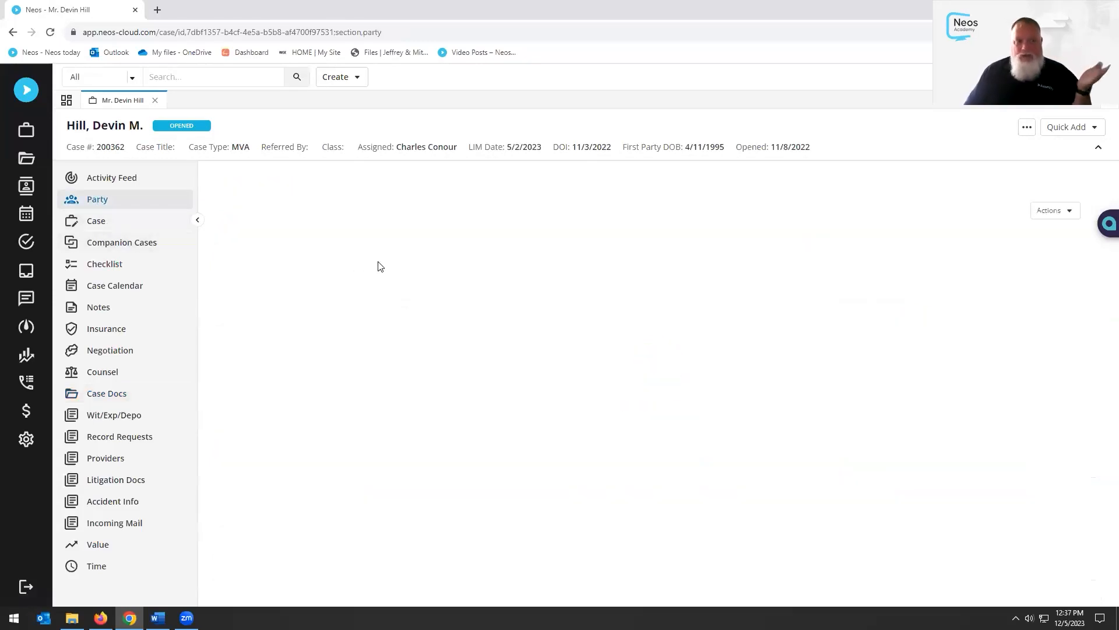
pyautogui.scroll(-3, 839, 499)
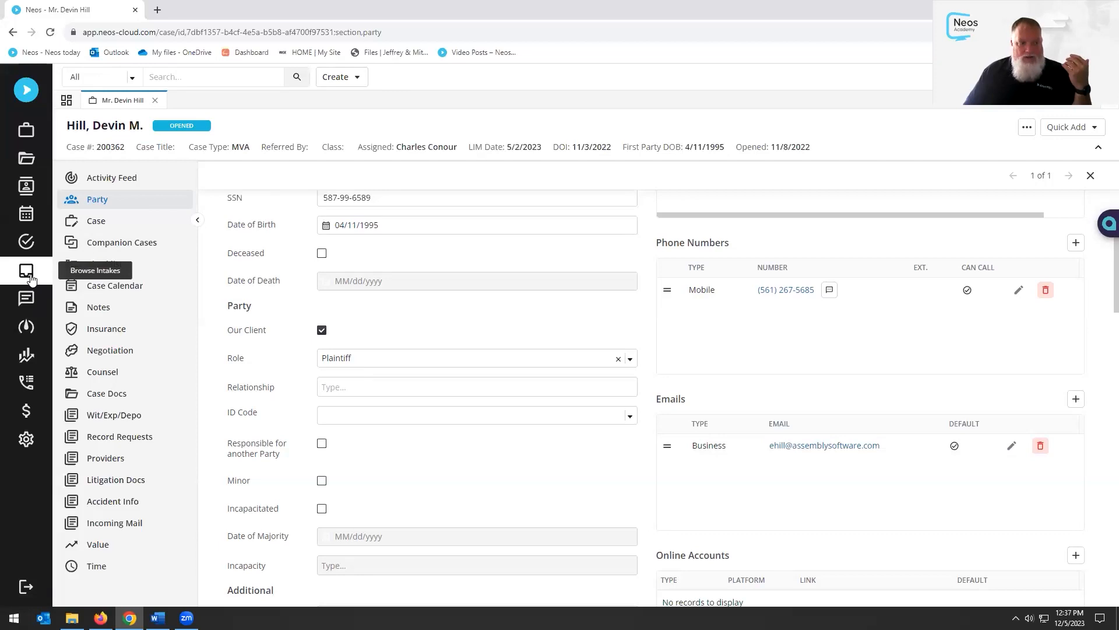
pyautogui.click(26, 187)
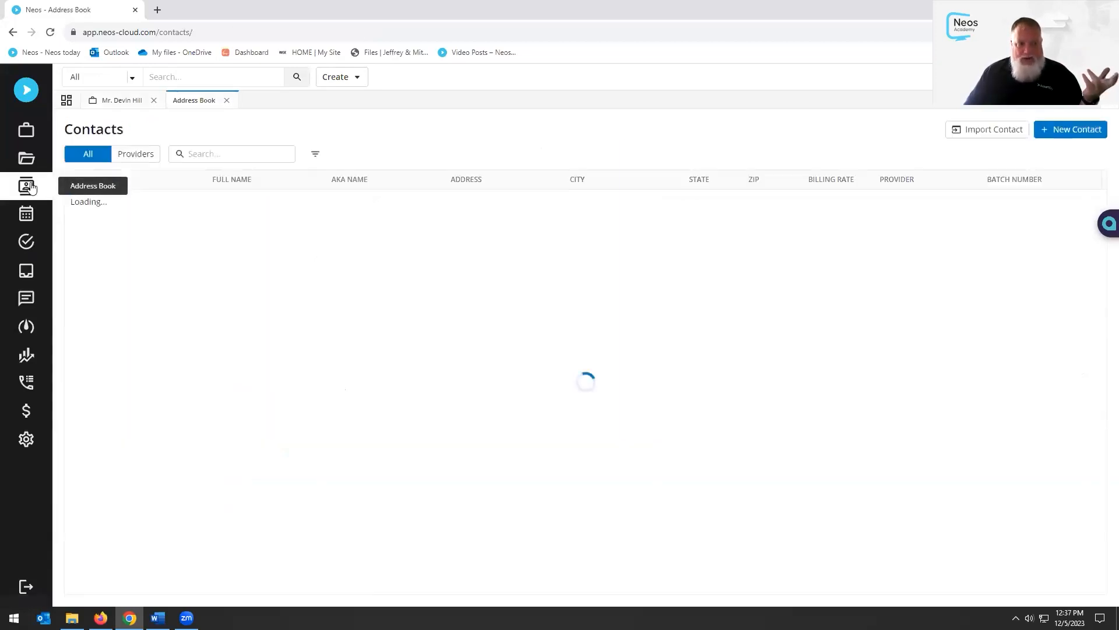
pyautogui.click(488, 207)
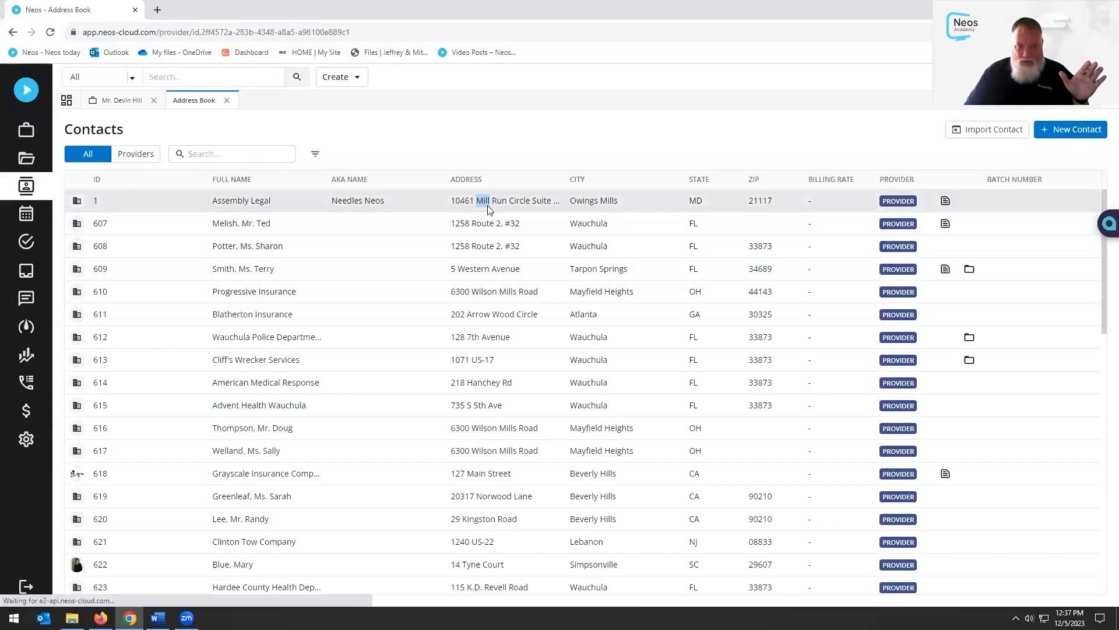
pyautogui.scroll(-2, 775, 449)
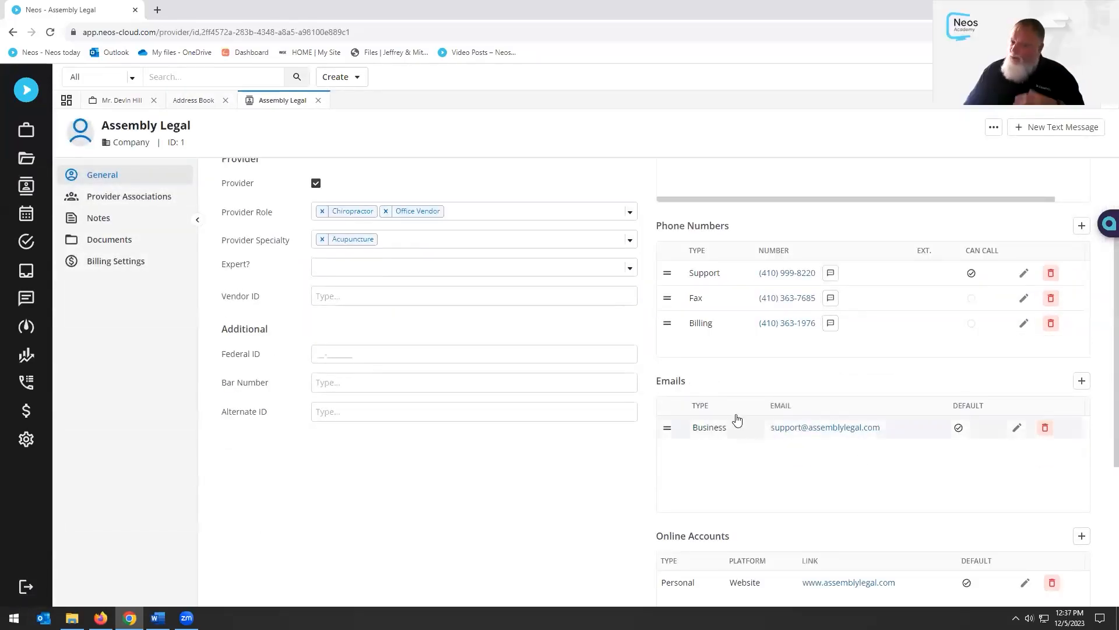
pyautogui.scroll(2, 668, 406)
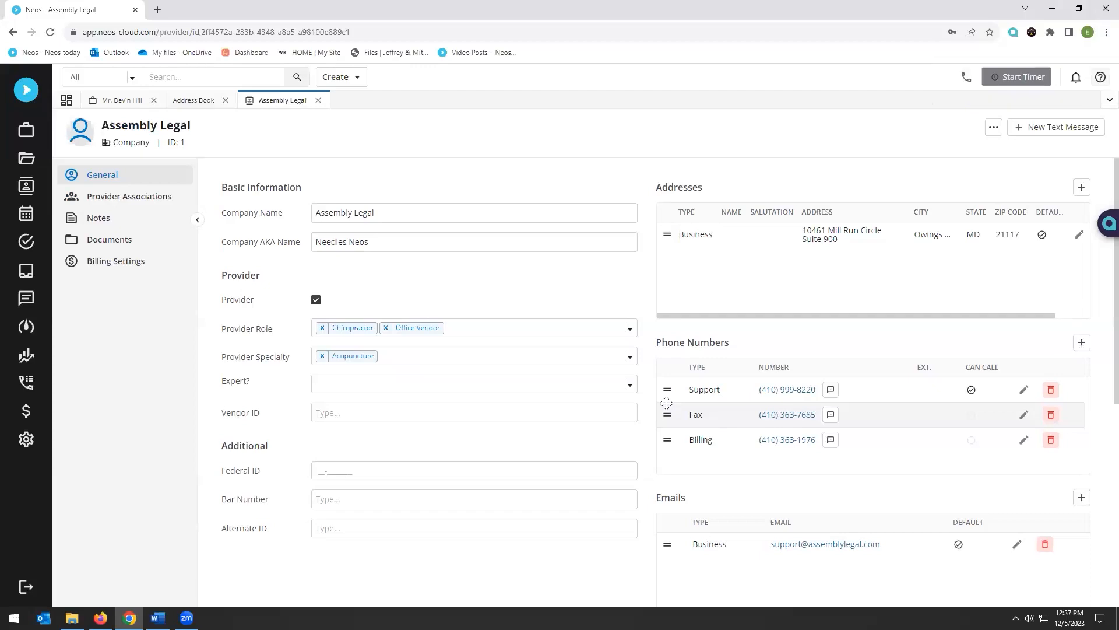
pyautogui.click(318, 101)
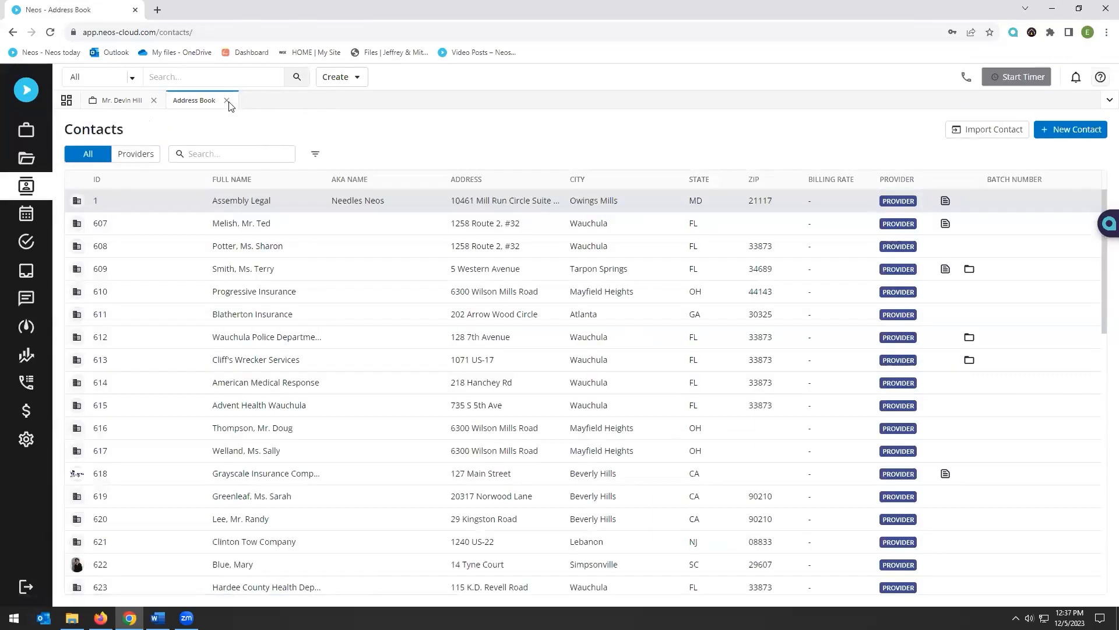
pyautogui.click(228, 101)
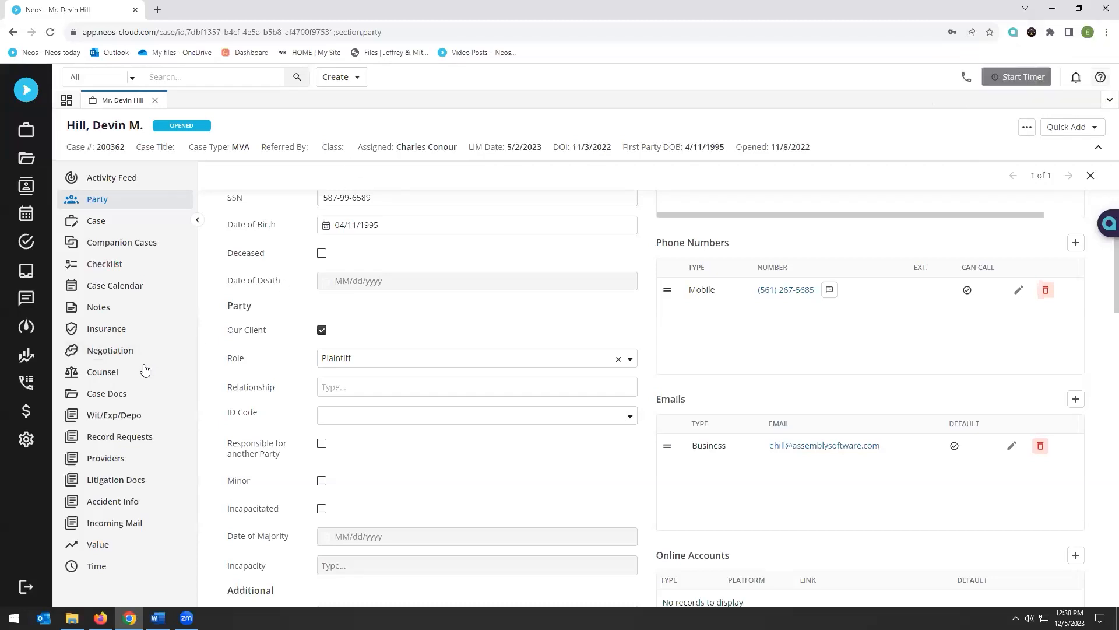
# Show the case Documents list and the actions menu for Dec 5th ACADEMY Demand Test.pdf
pyautogui.click(119, 400)
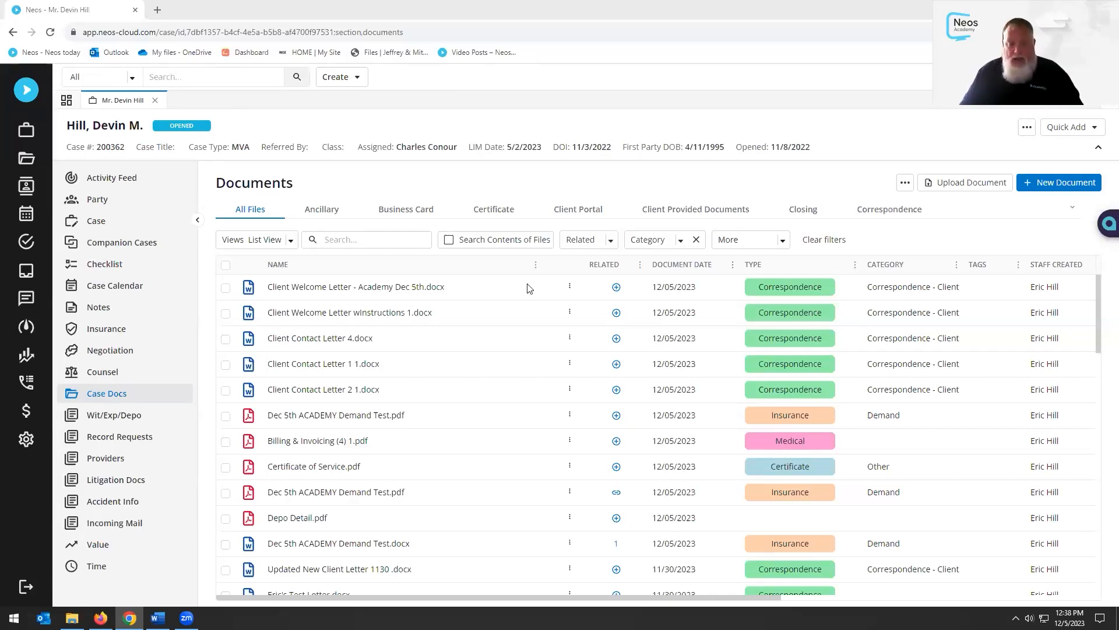
pyautogui.scroll(-1, 579, 479)
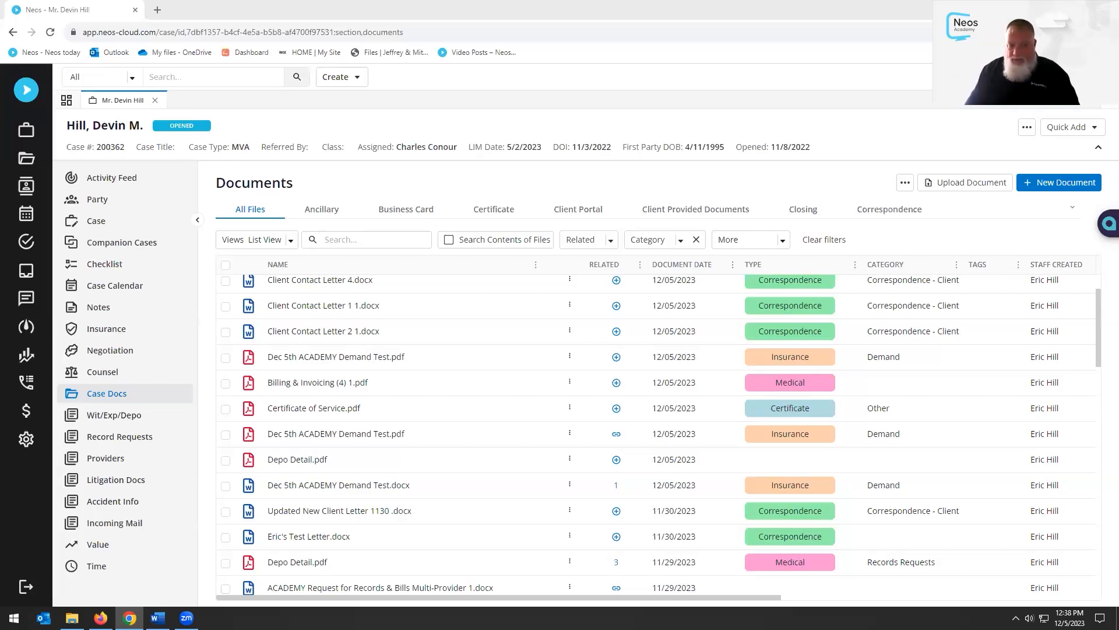
pyautogui.scroll(2, 933, 400)
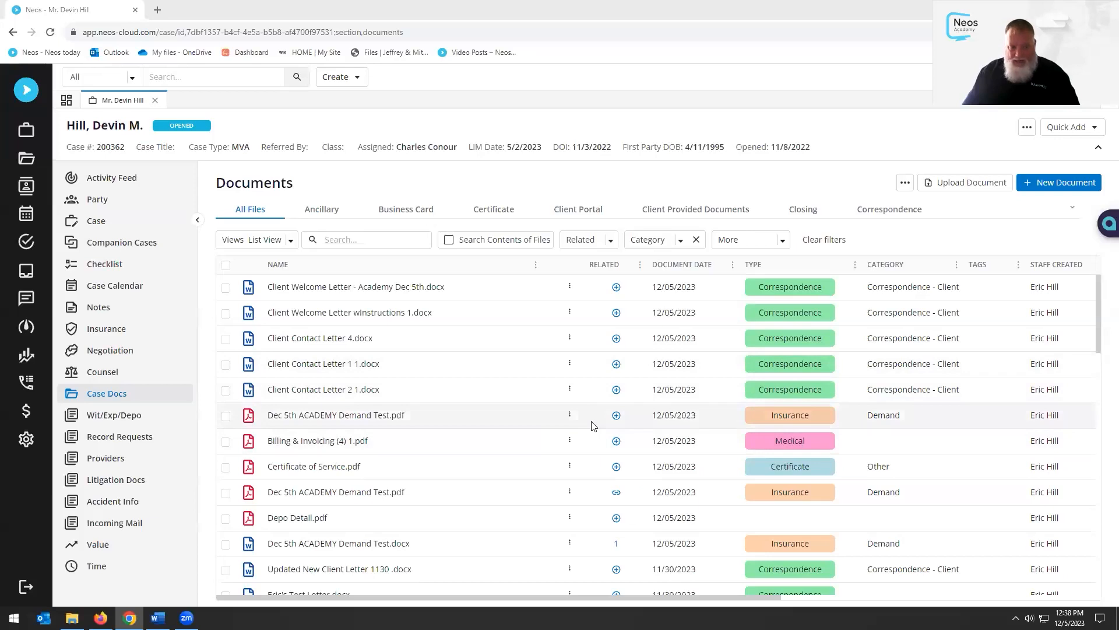
pyautogui.click(569, 414)
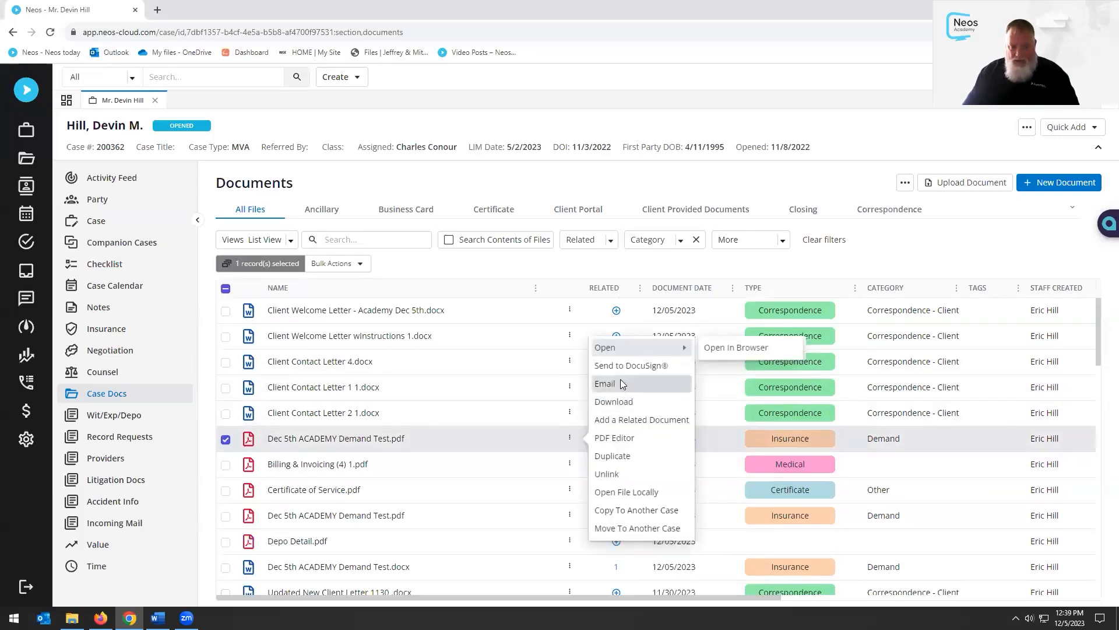
pyautogui.click(603, 384)
pyautogui.click(589, 212)
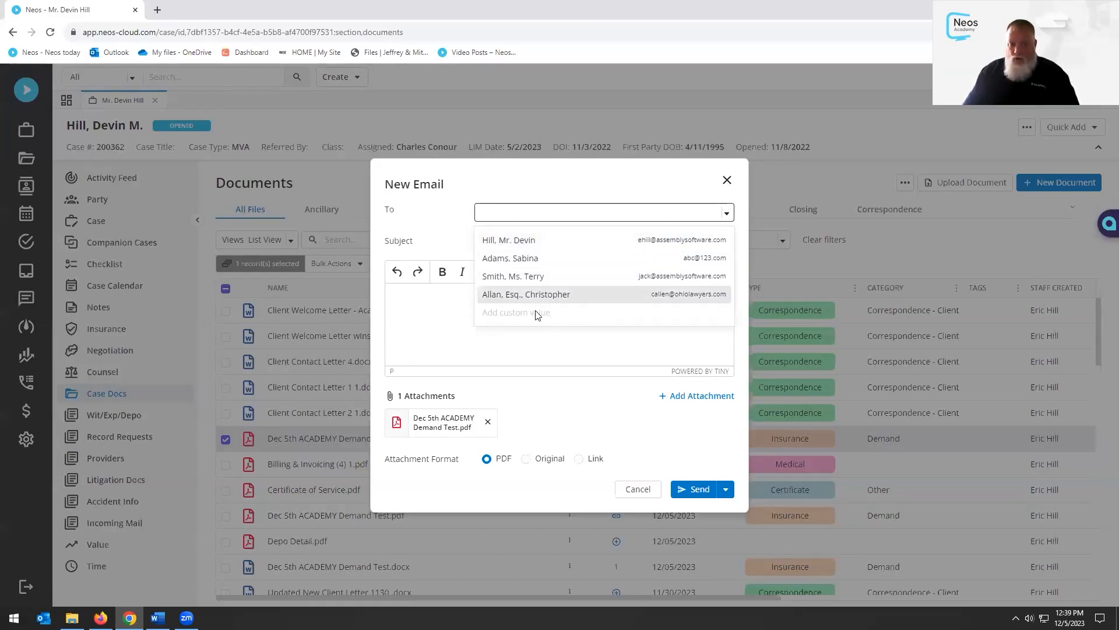
pyautogui.click(557, 213)
pyautogui.write('ab')
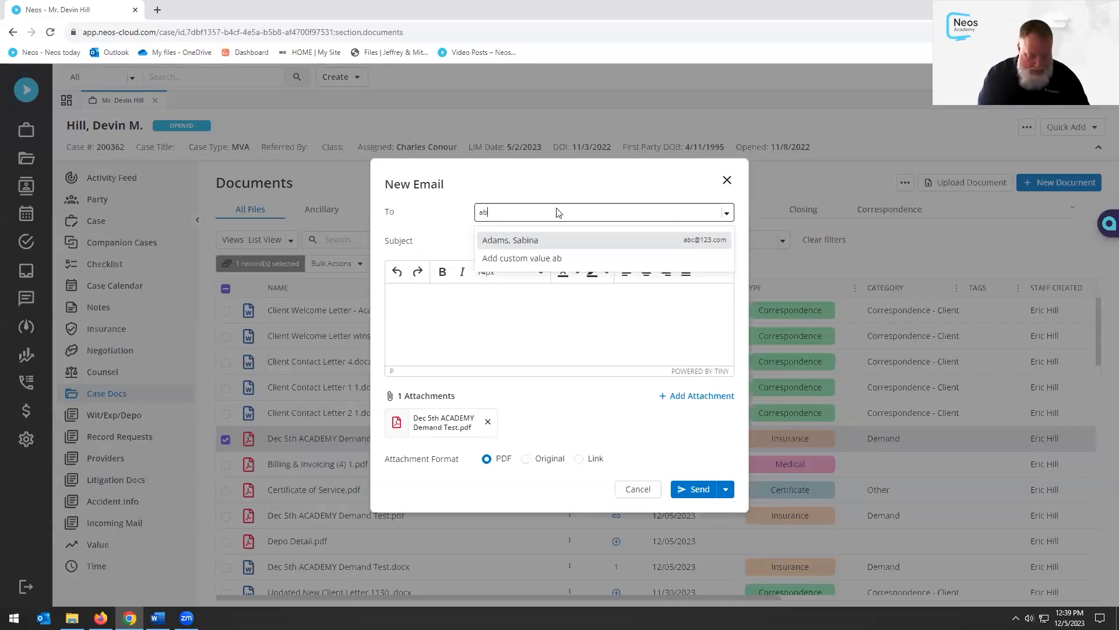
pyautogui.write('c@123.com')
pyautogui.click(521, 239)
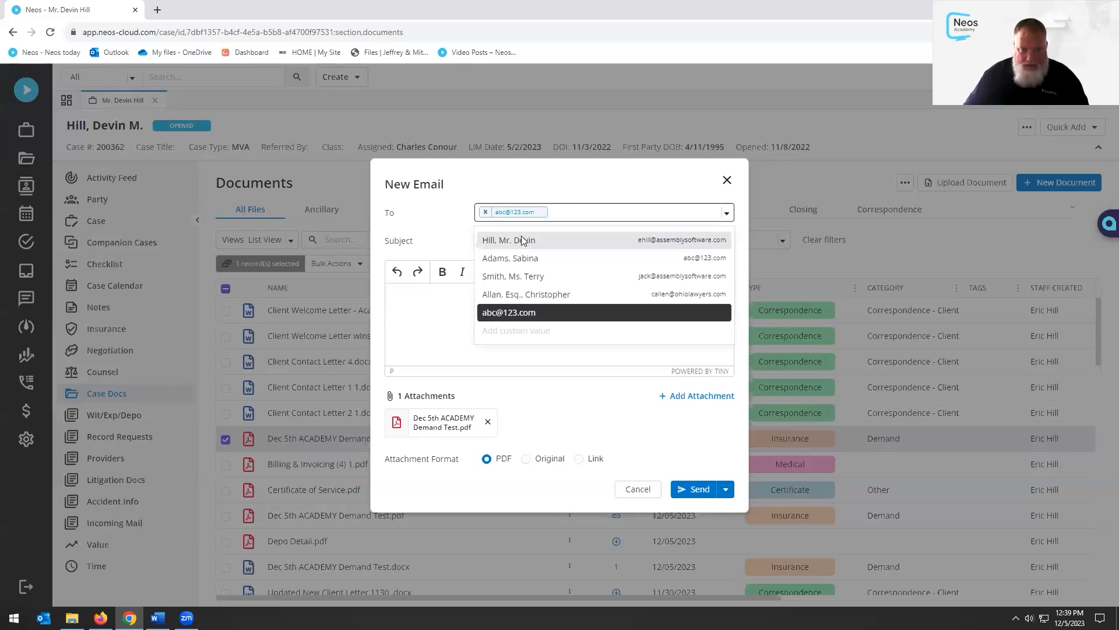
pyautogui.click(659, 196)
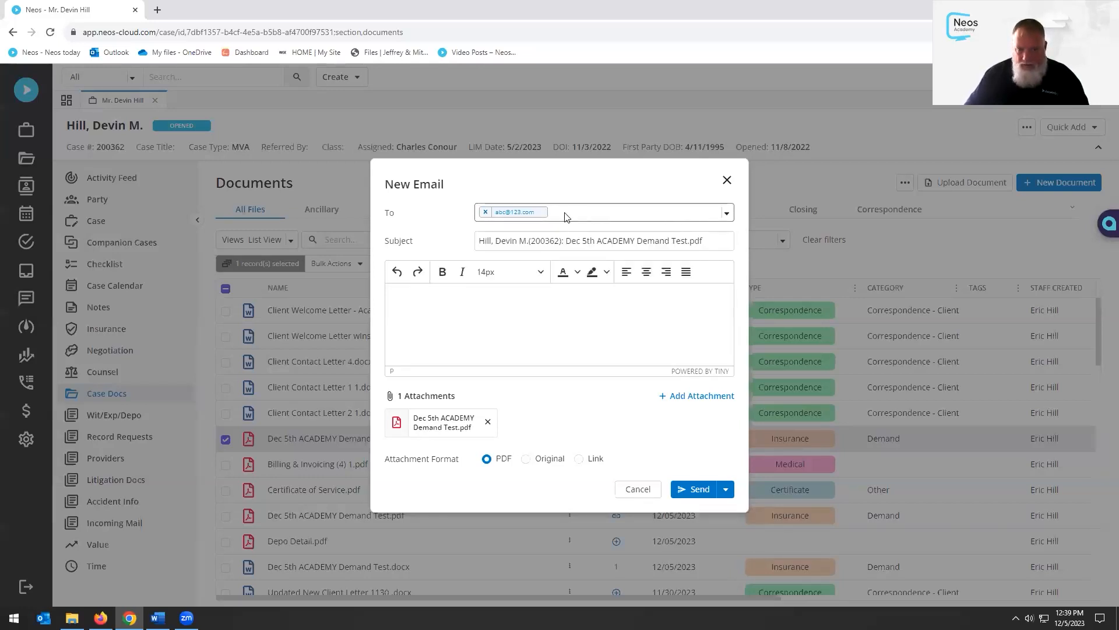
pyautogui.click(485, 211)
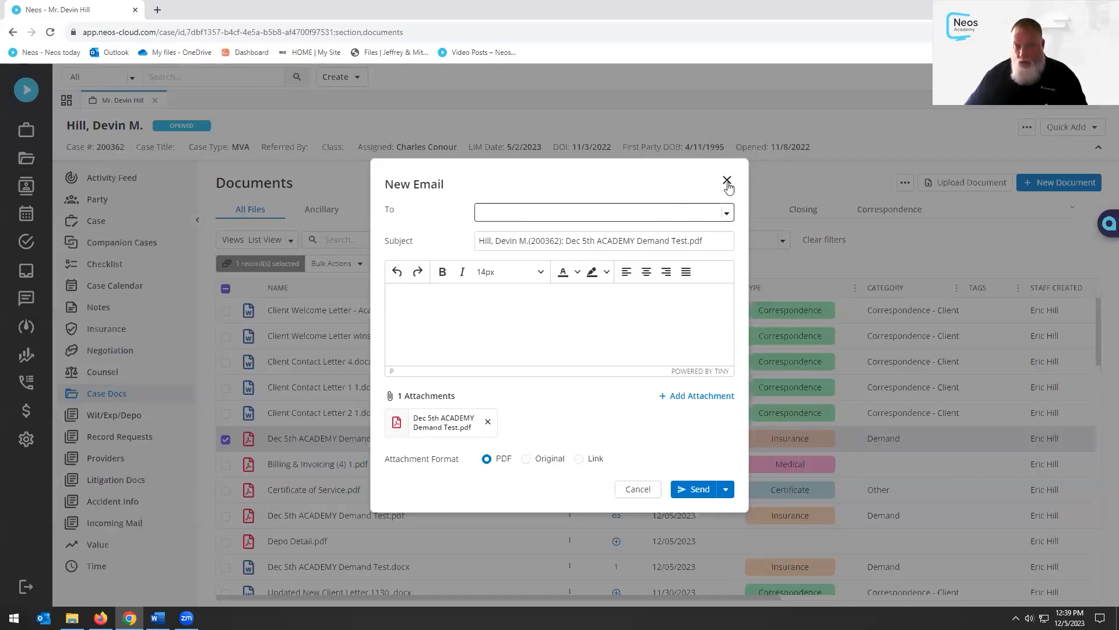
pyautogui.click(725, 490)
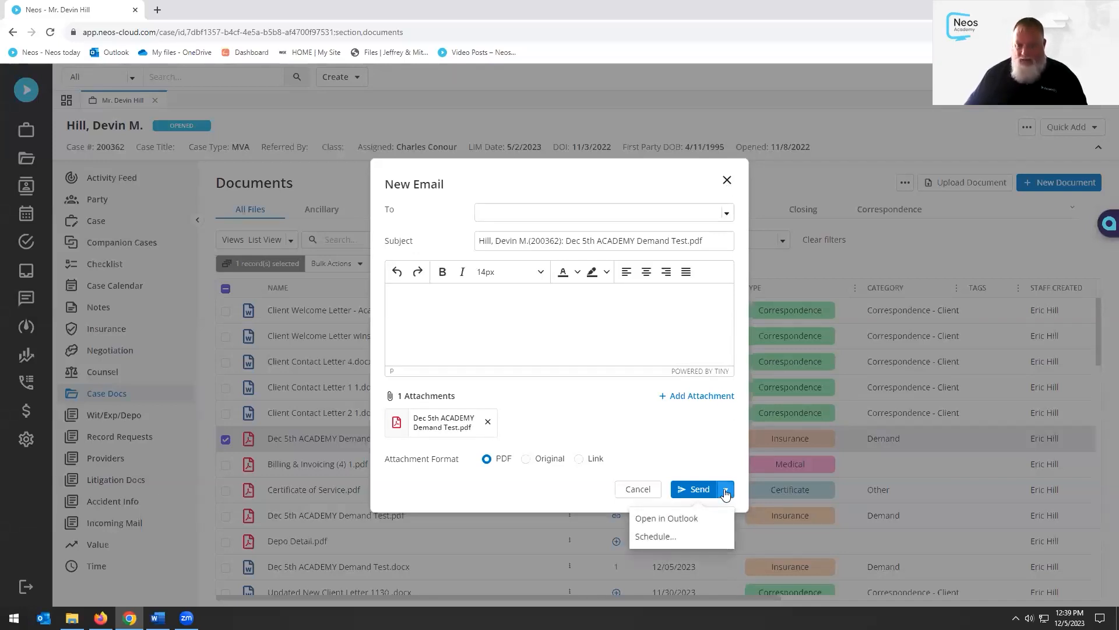
pyautogui.click(726, 180)
pyautogui.click(726, 180)
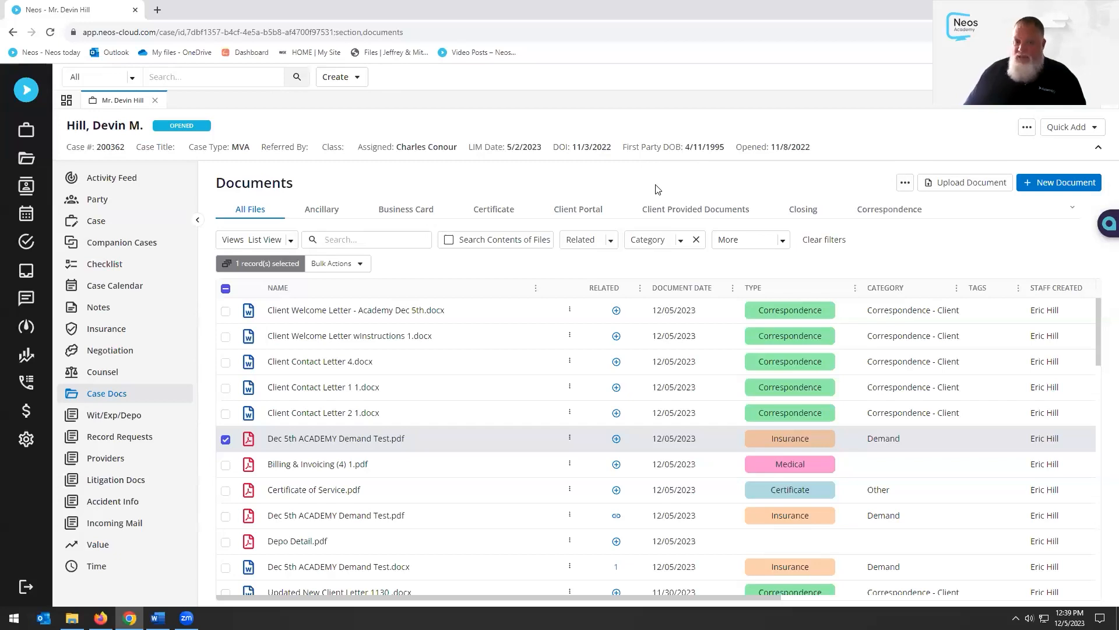
# Open the ⋮ actions menu on the Dec 5th ACADEMY Demand Test.pdf row
pyautogui.click(569, 438)
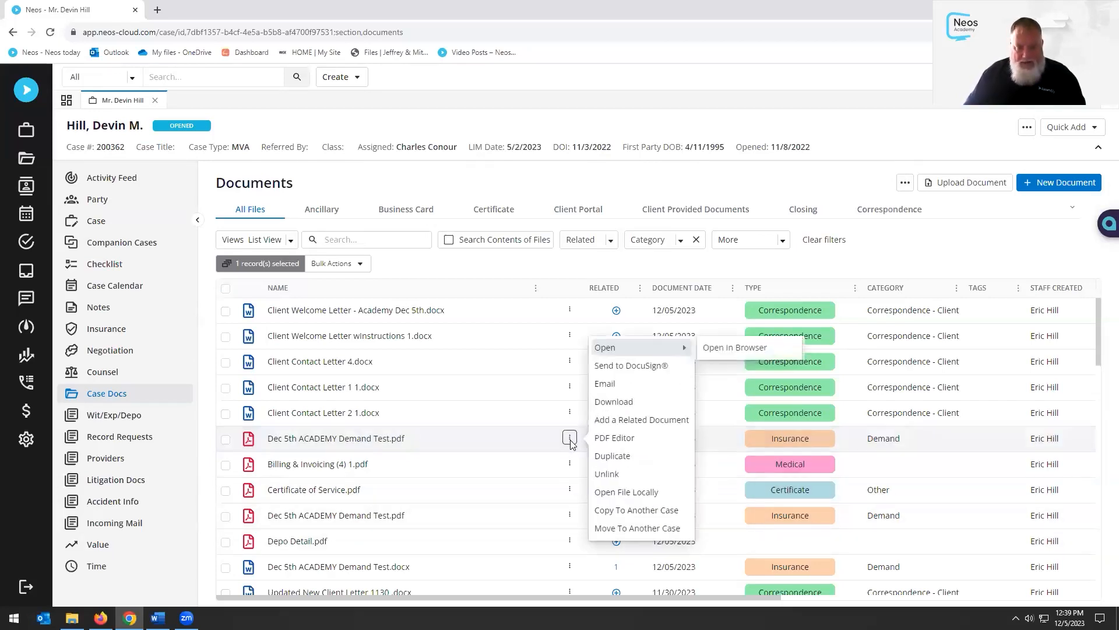
# In PDF Editor, append Billing & Invoicing, Certificate of Service, second Dec 5th demand and Depo Detail
pyautogui.click(612, 442)
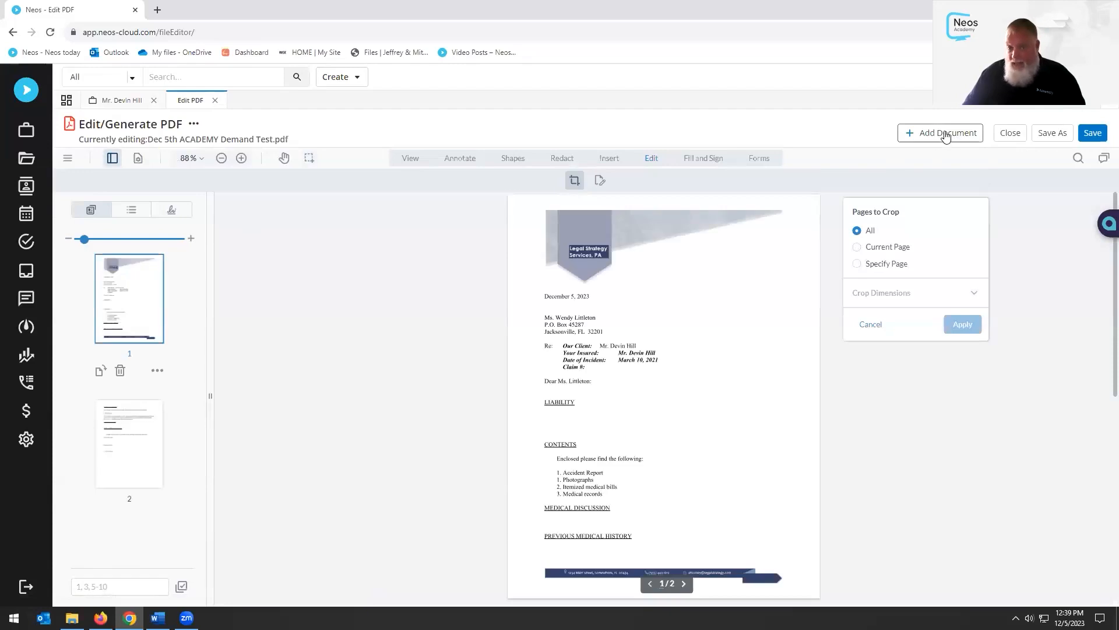
pyautogui.click(947, 136)
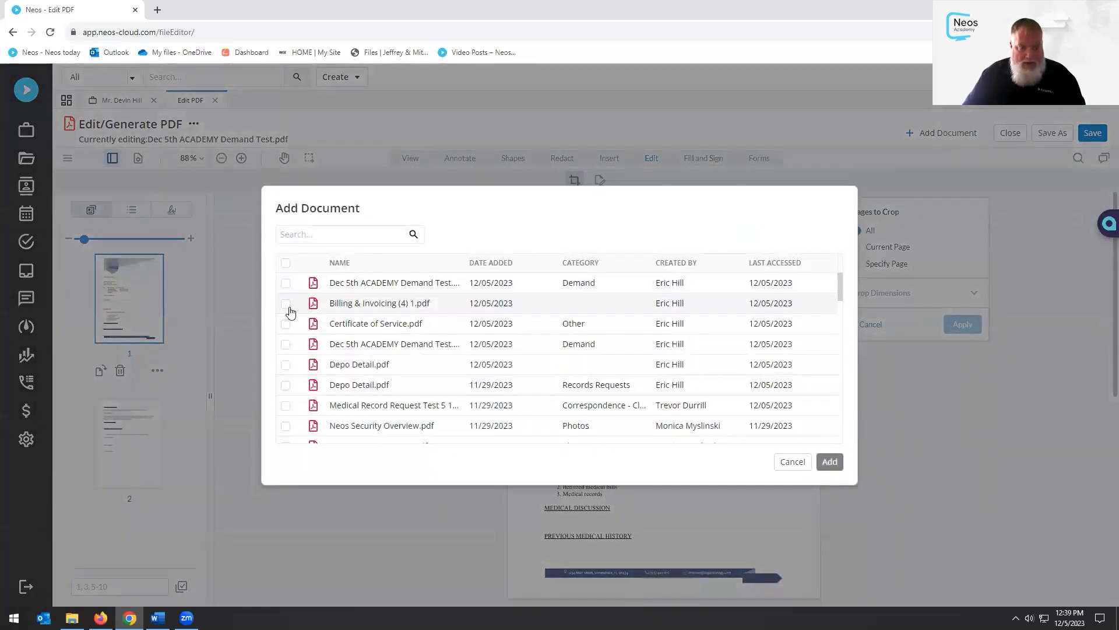
pyautogui.click(285, 304)
pyautogui.click(286, 324)
pyautogui.click(286, 344)
pyautogui.click(285, 365)
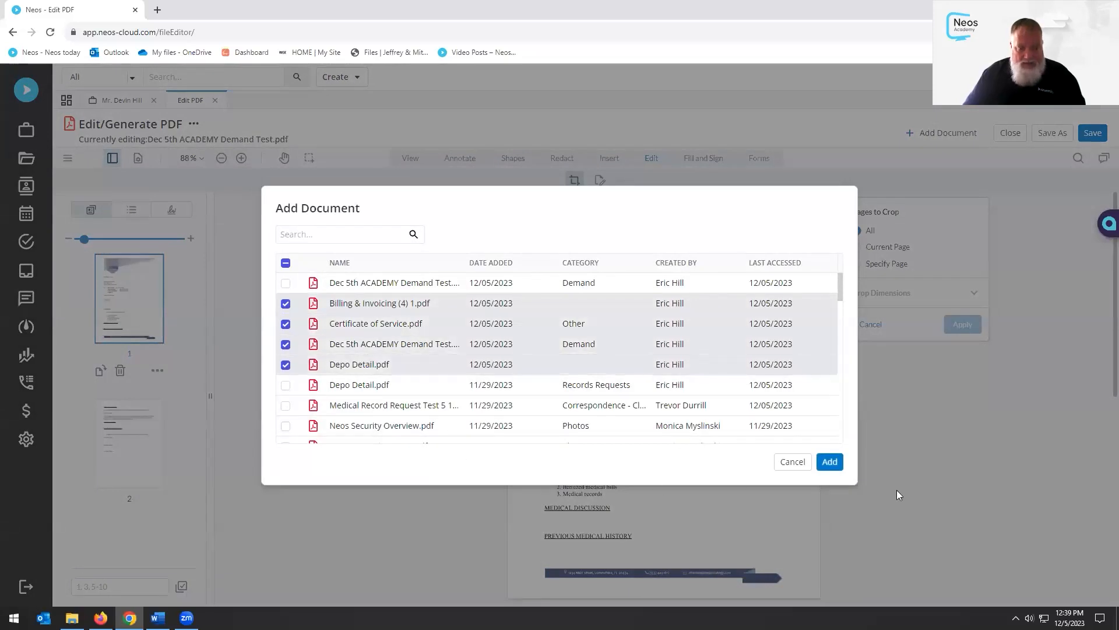
pyautogui.click(832, 461)
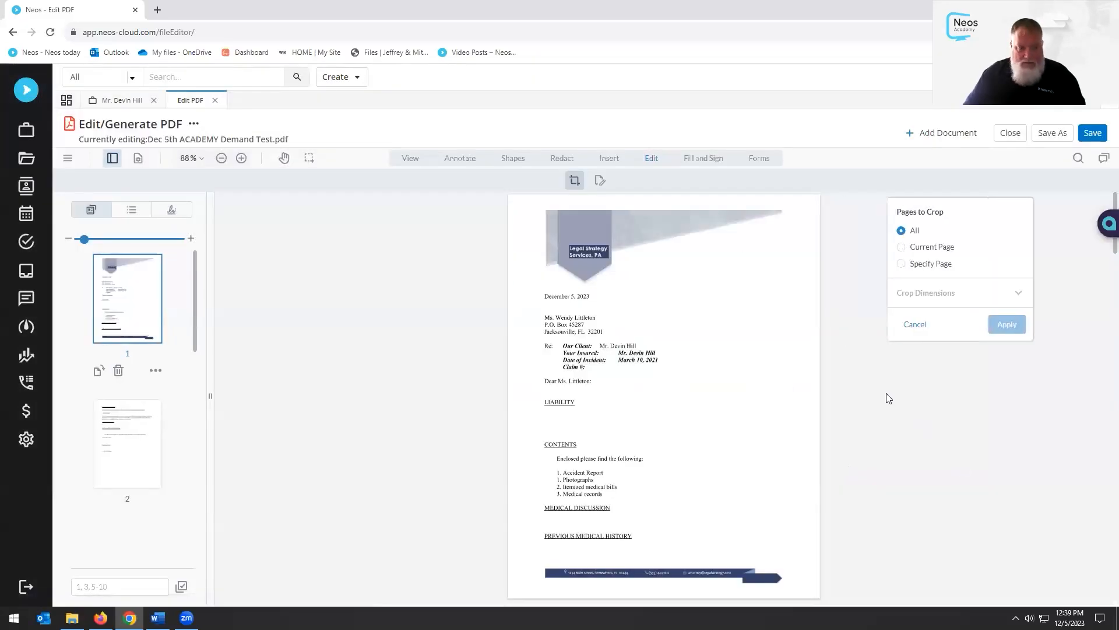
pyautogui.scroll(-5, 127, 361)
pyautogui.scroll(-6, 126, 373)
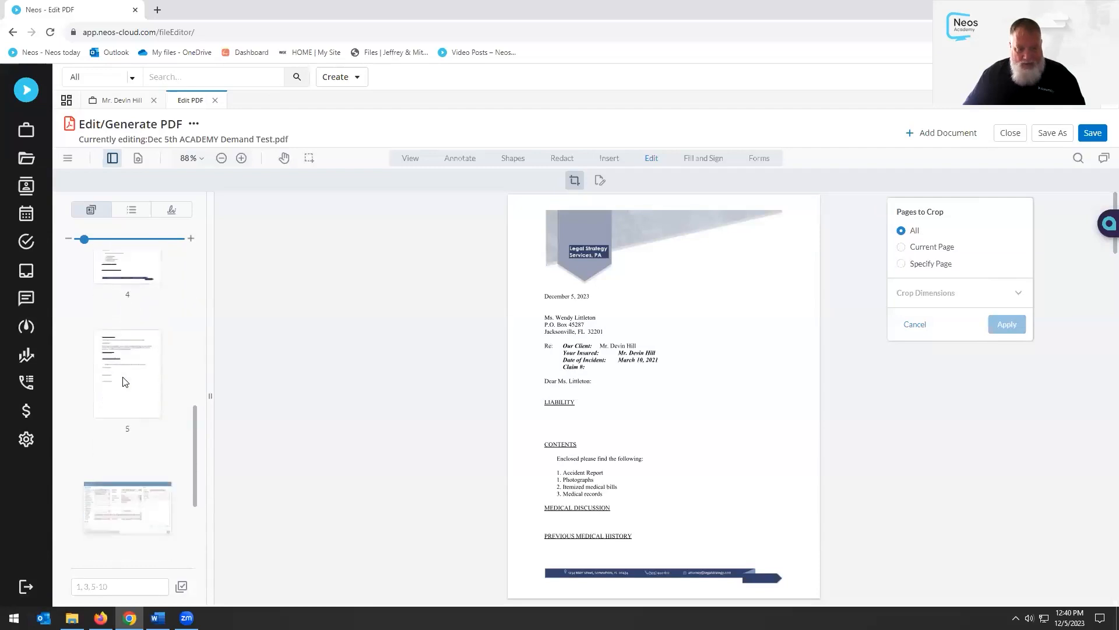
# Move the second page thumbnail to the front of the PDF
pyautogui.scroll(6, 135, 517)
pyautogui.scroll(5, 135, 516)
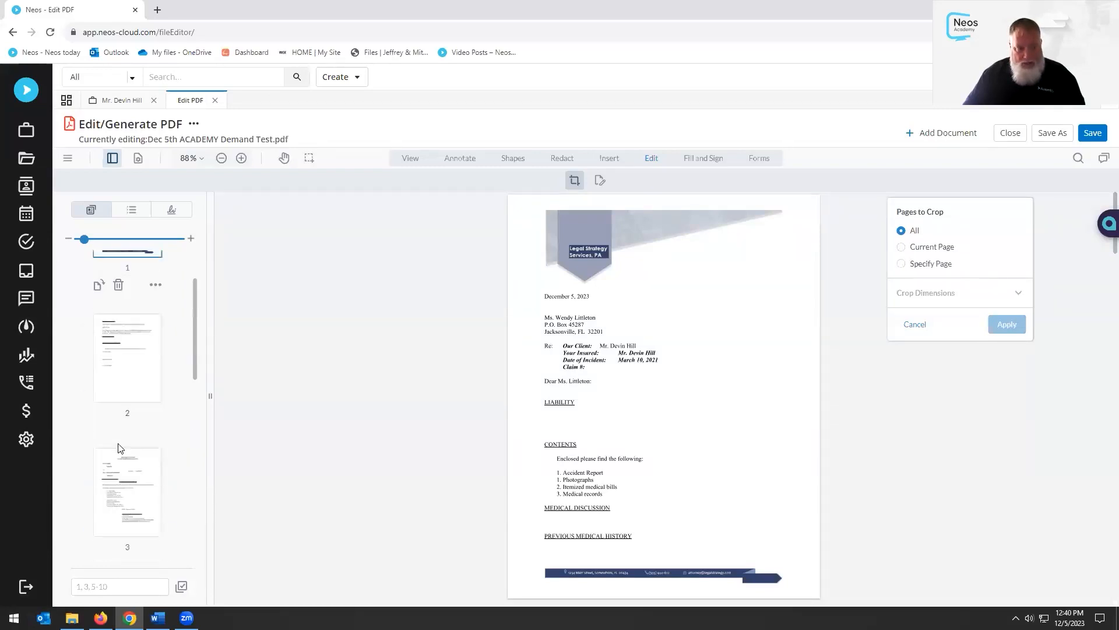
pyautogui.moveTo(137, 450); pyautogui.dragTo(131, 289)
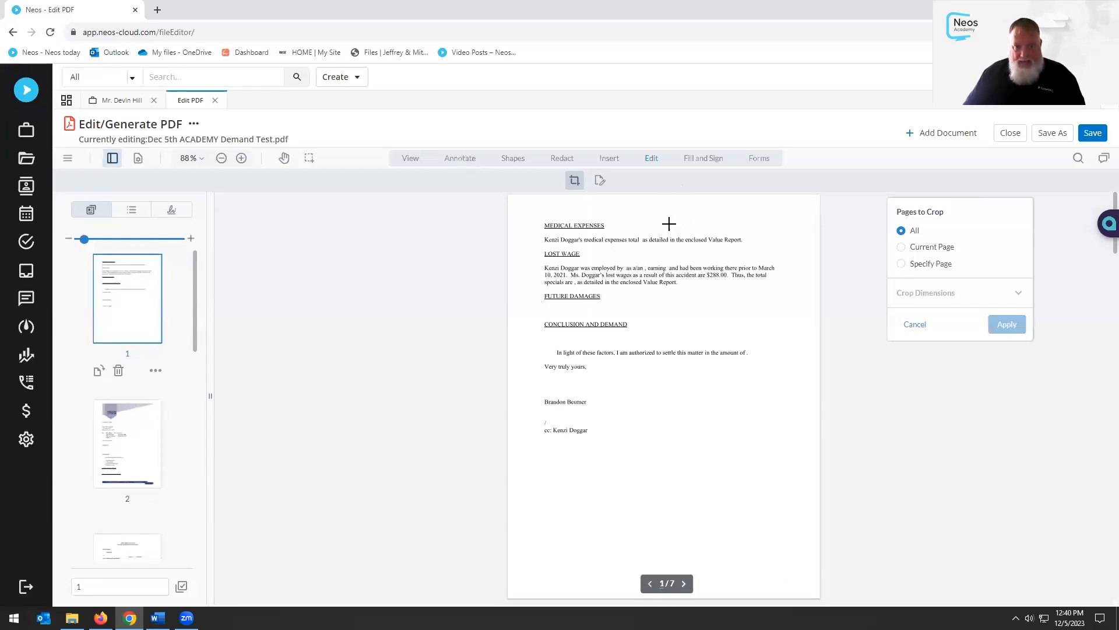
# Redact the LOST WAGE section with a region redaction and apply it permanently
pyautogui.click(460, 158)
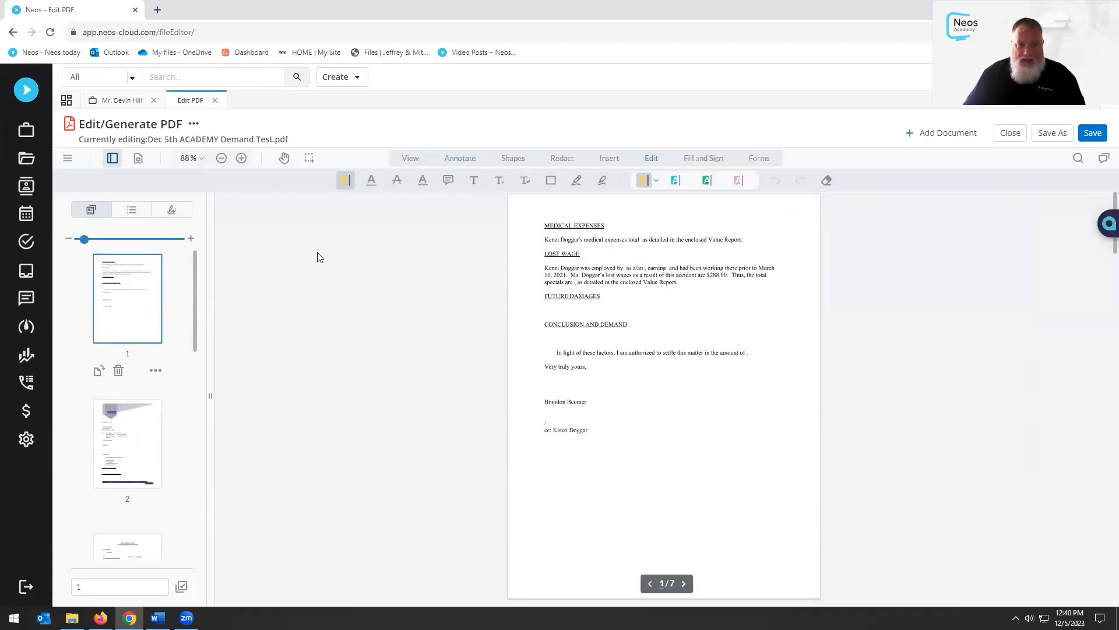
pyautogui.click(521, 158)
pyautogui.click(559, 158)
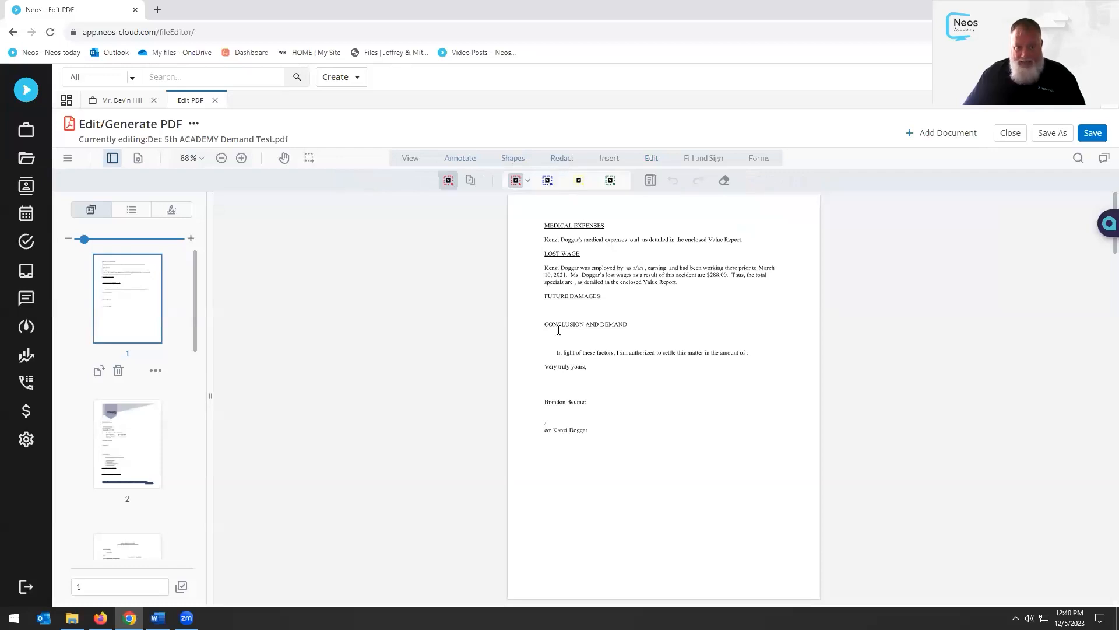
pyautogui.moveTo(543, 247); pyautogui.dragTo(785, 293)
pyautogui.click(999, 294)
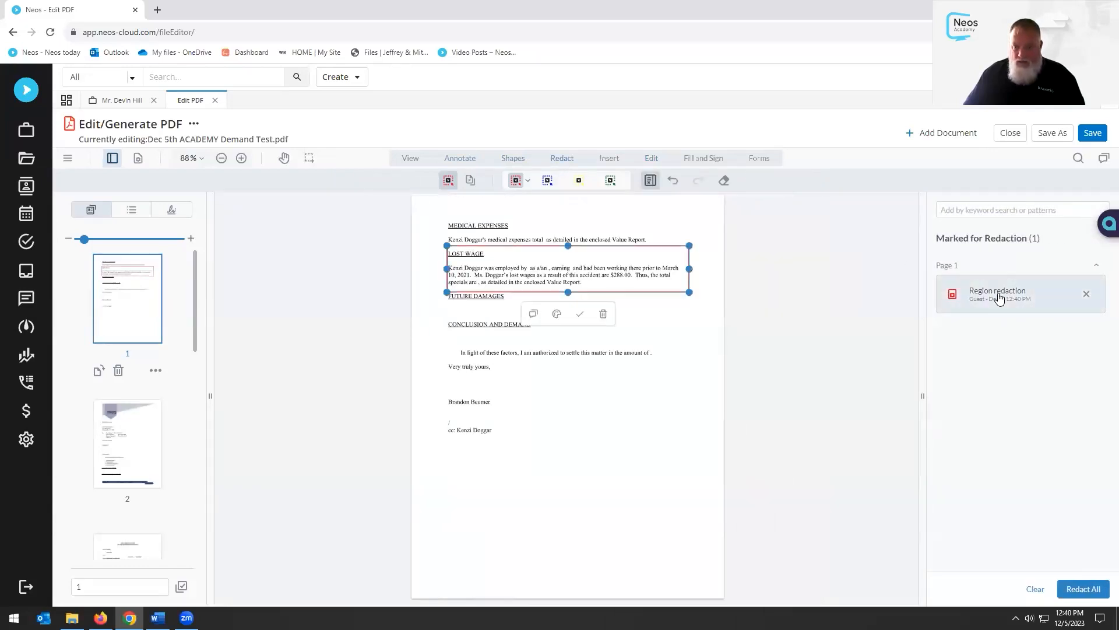
pyautogui.click(1086, 589)
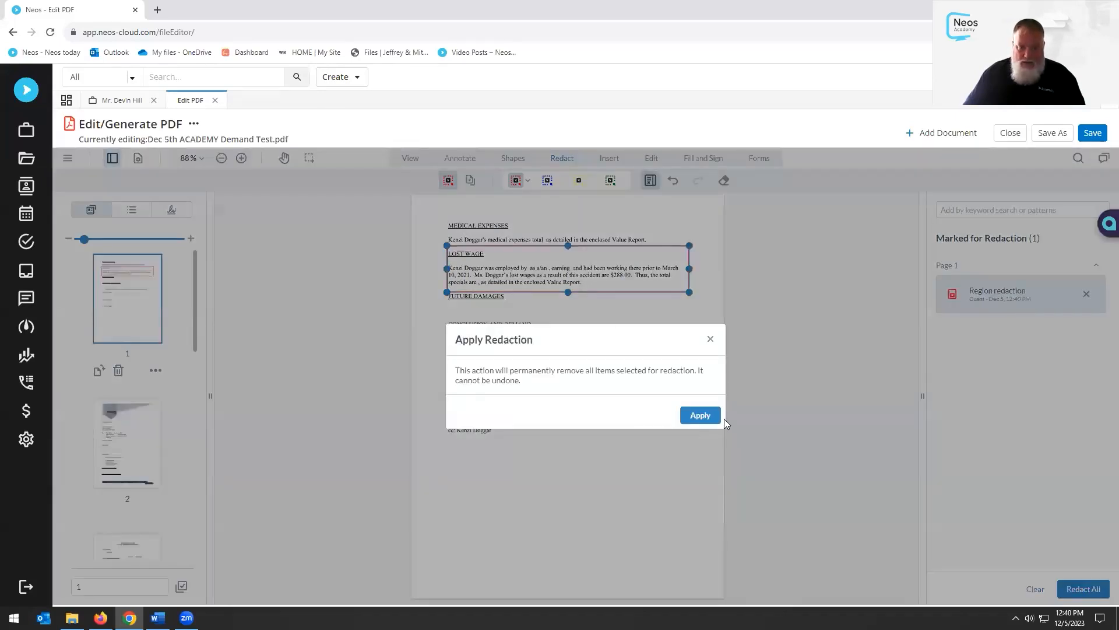
pyautogui.click(701, 417)
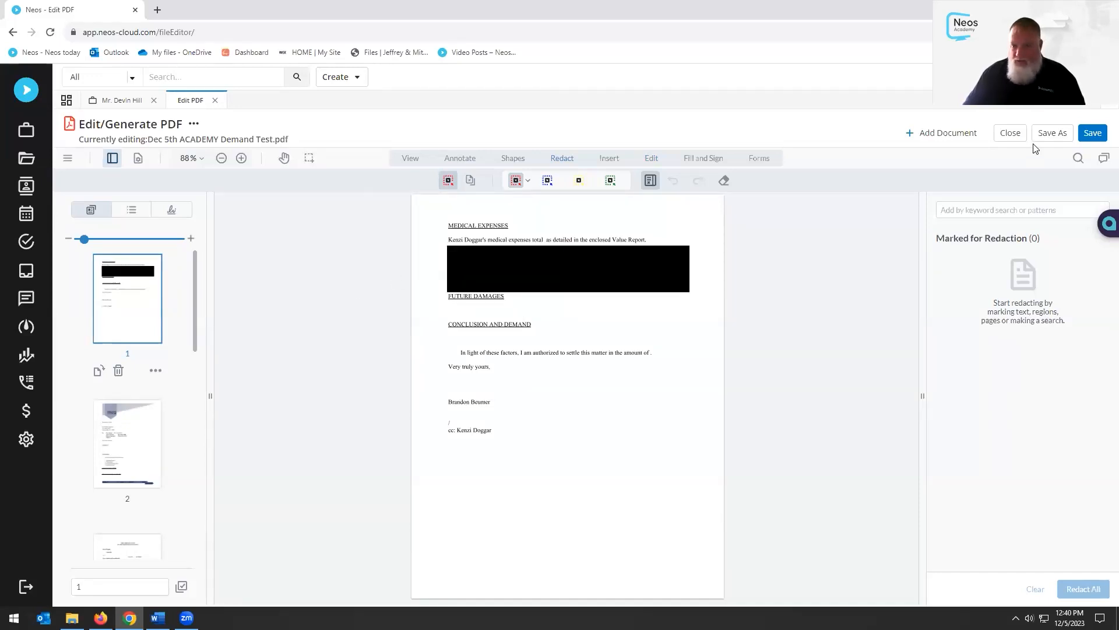
# Save a copy of the PDF as 'NEW Academy PDF' with document type Discovery
pyautogui.click(1052, 133)
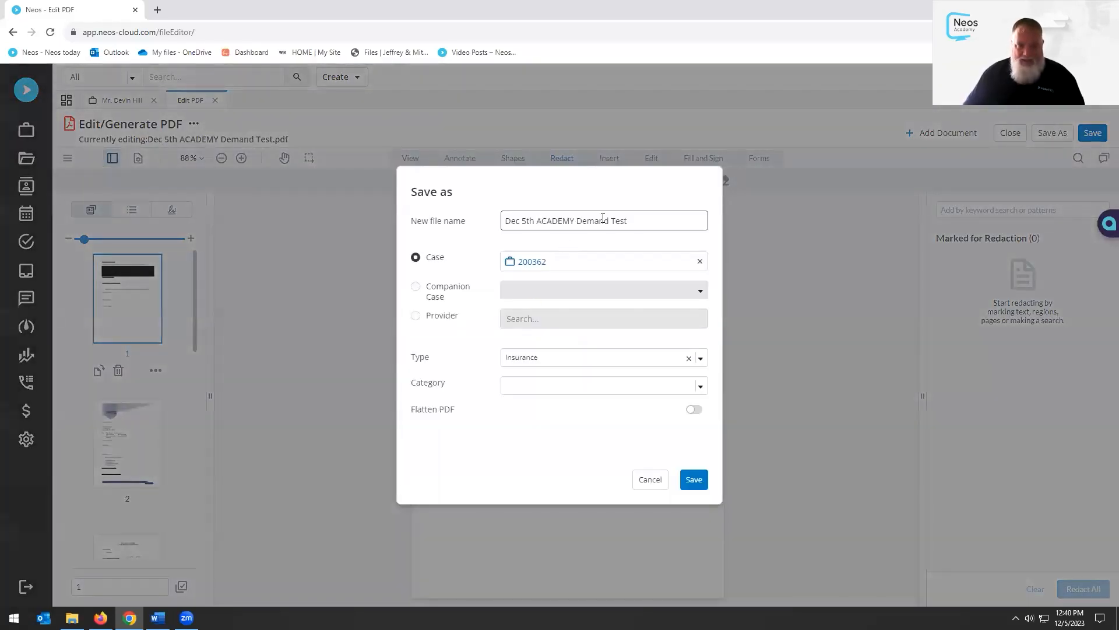
pyautogui.moveTo(618, 226); pyautogui.dragTo(394, 218)
pyautogui.write('NE')
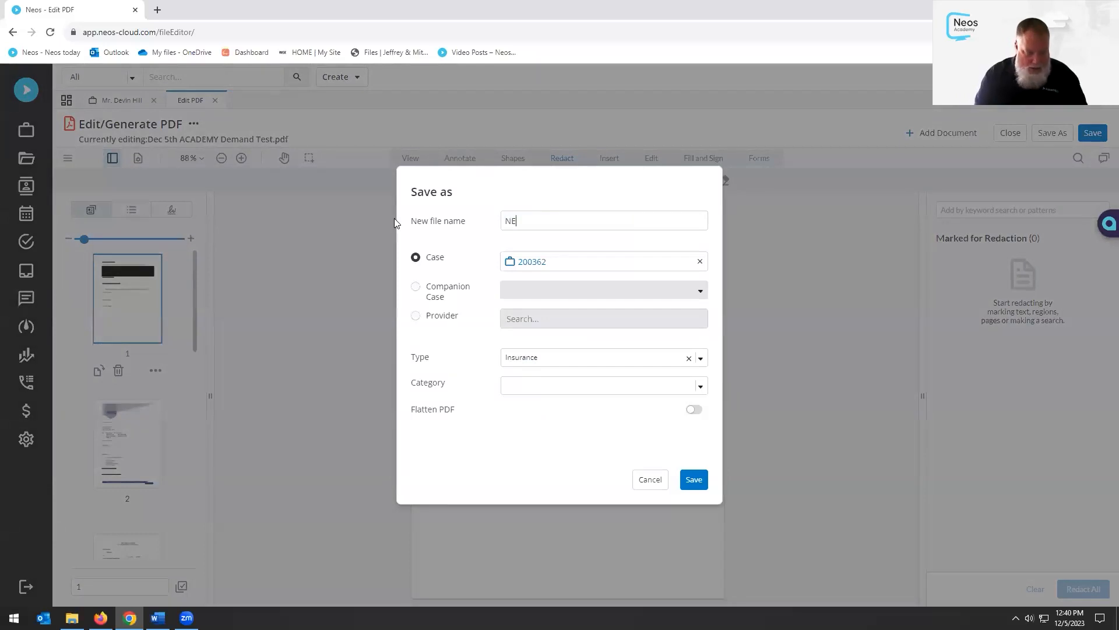
pyautogui.write('W Aca')
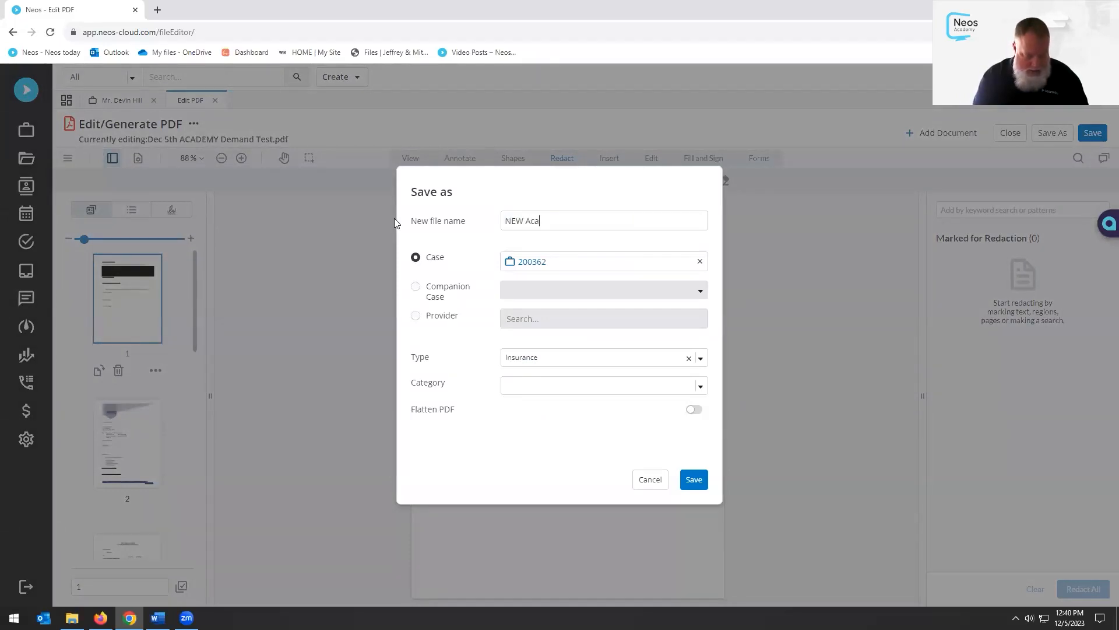
pyautogui.write('demy PDF')
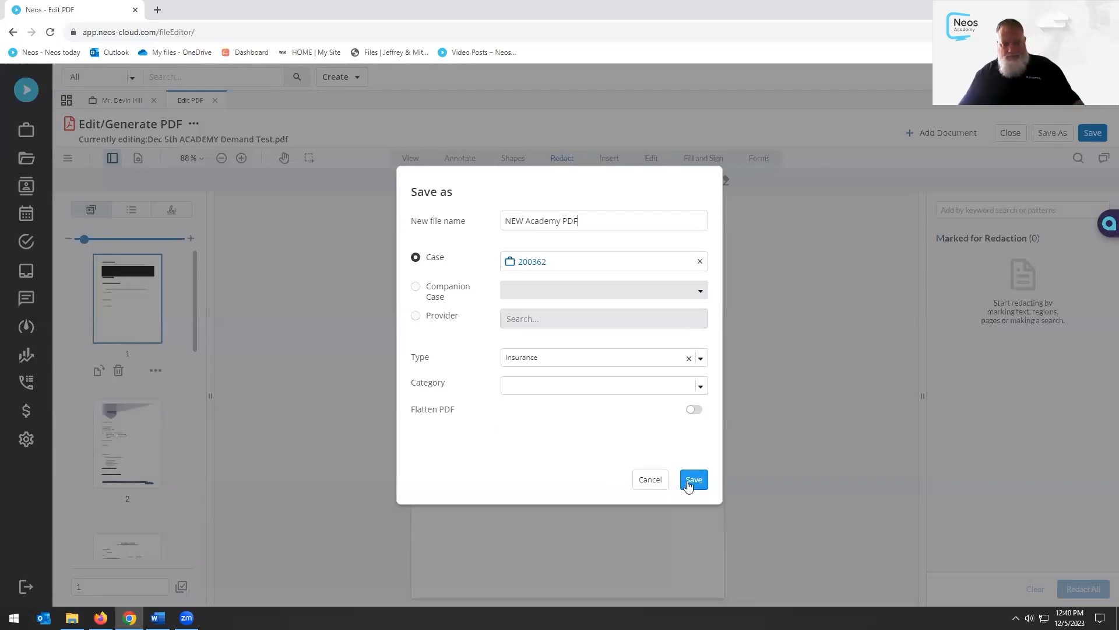
pyautogui.click(642, 363)
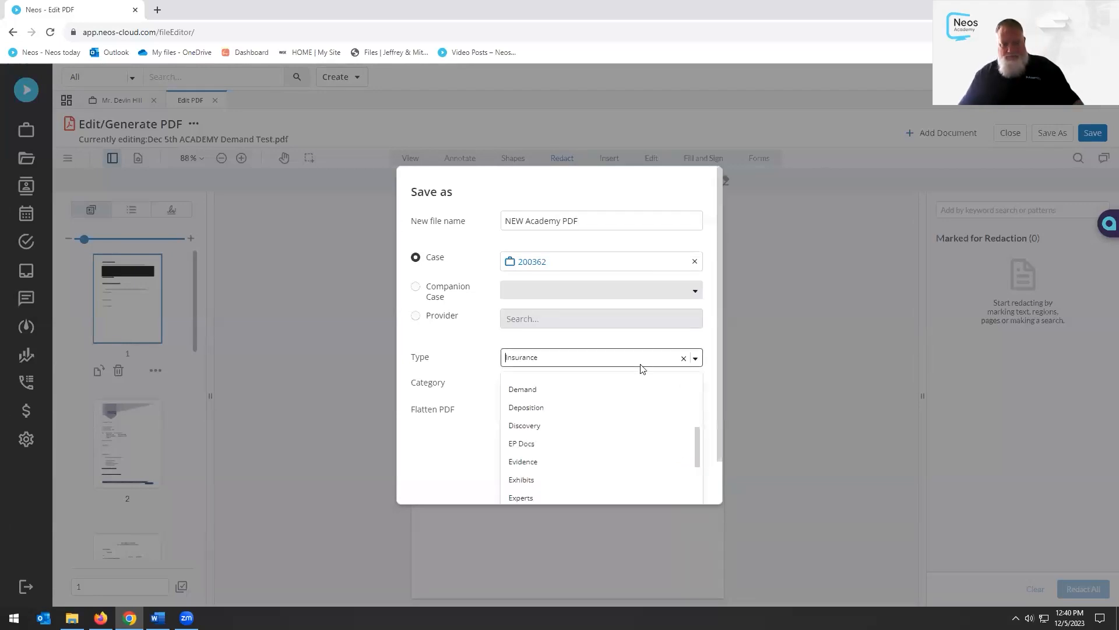
pyautogui.click(579, 425)
pyautogui.click(691, 480)
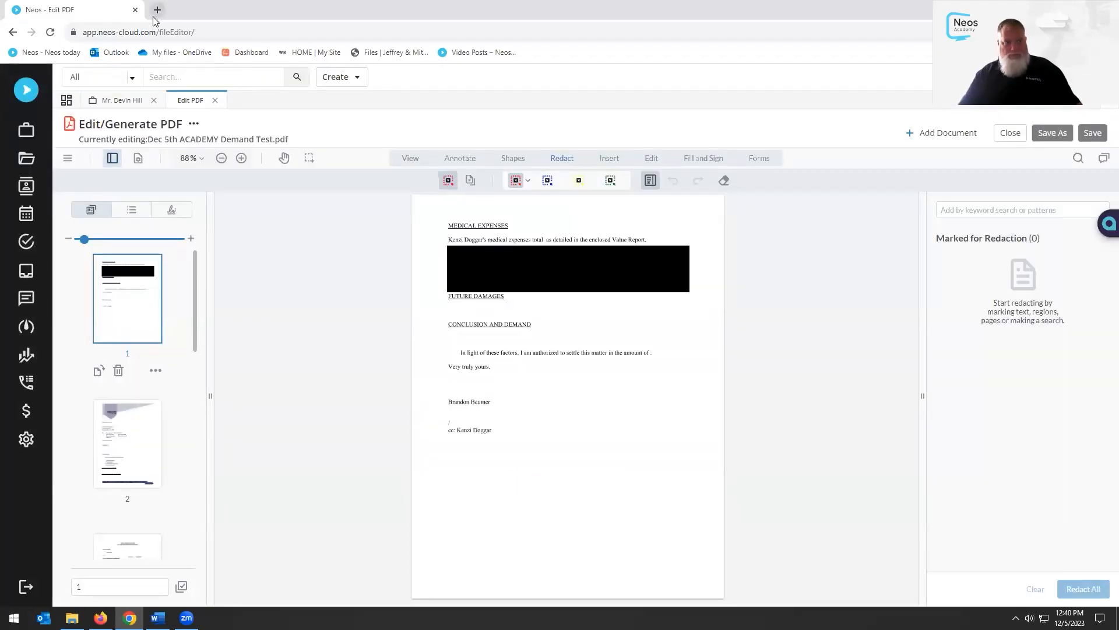
# Close the PDF editor, refresh the case Documents list, then open the Value section
pyautogui.click(216, 101)
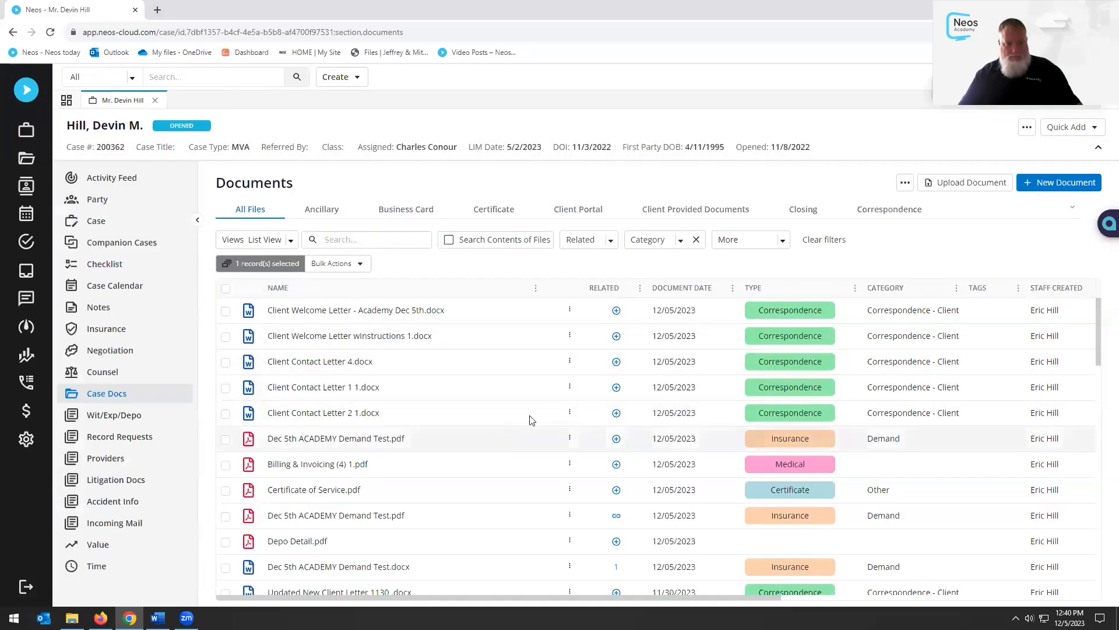
pyautogui.click(111, 392)
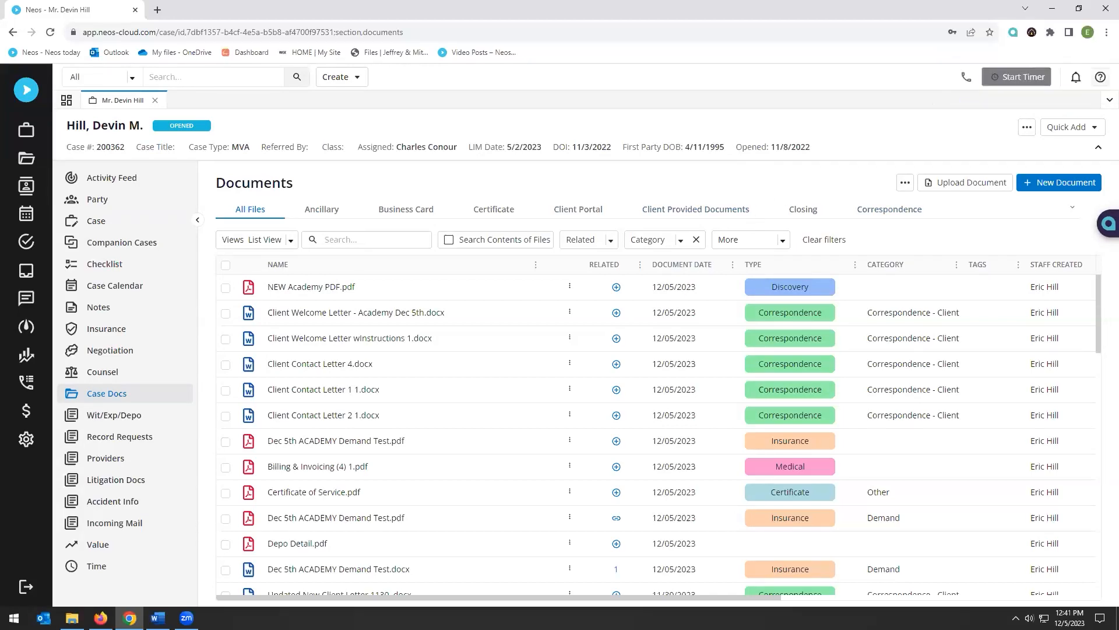
pyautogui.click(110, 544)
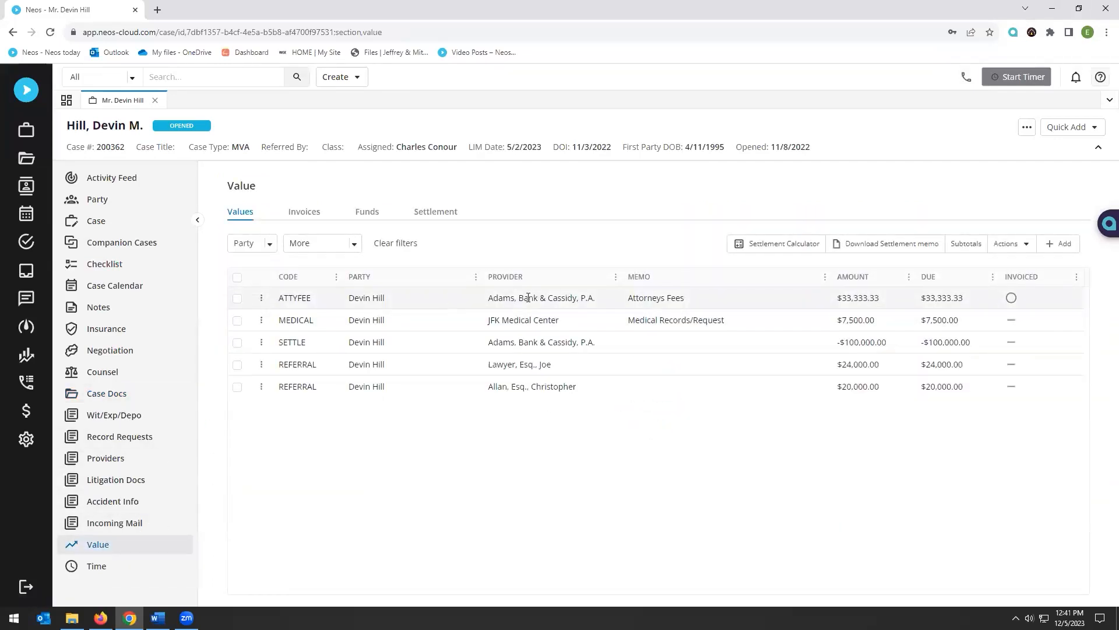
# Inspect the ATTYFEE value entry, glance at Invoices, and return to the value entries
pyautogui.doubleClick(528, 298)
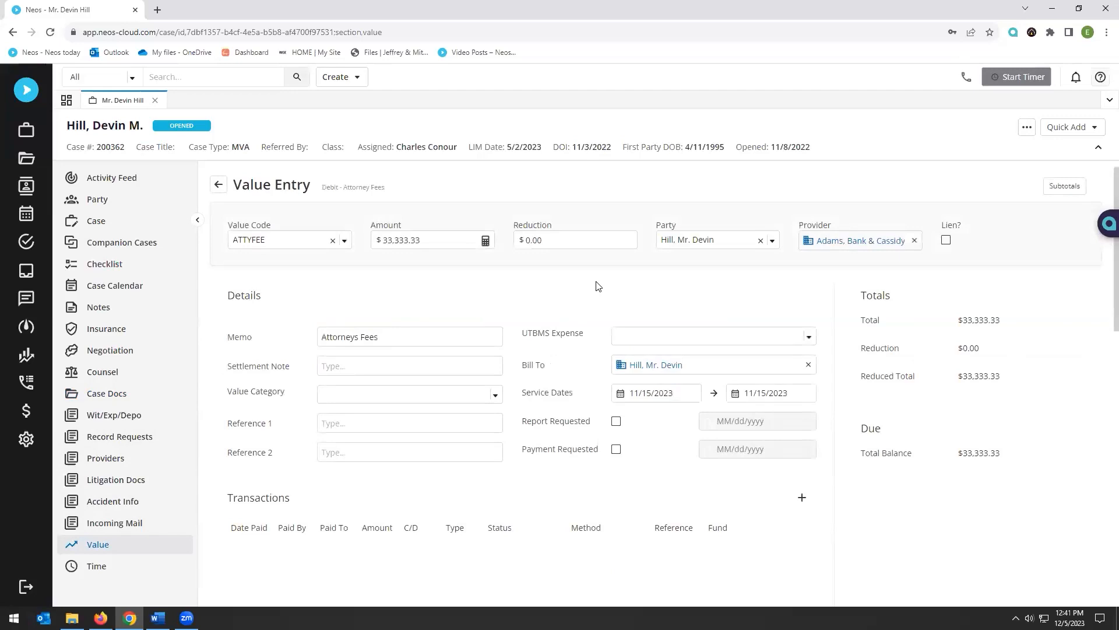
pyautogui.scroll(-5, 579, 444)
pyautogui.scroll(-8, 579, 444)
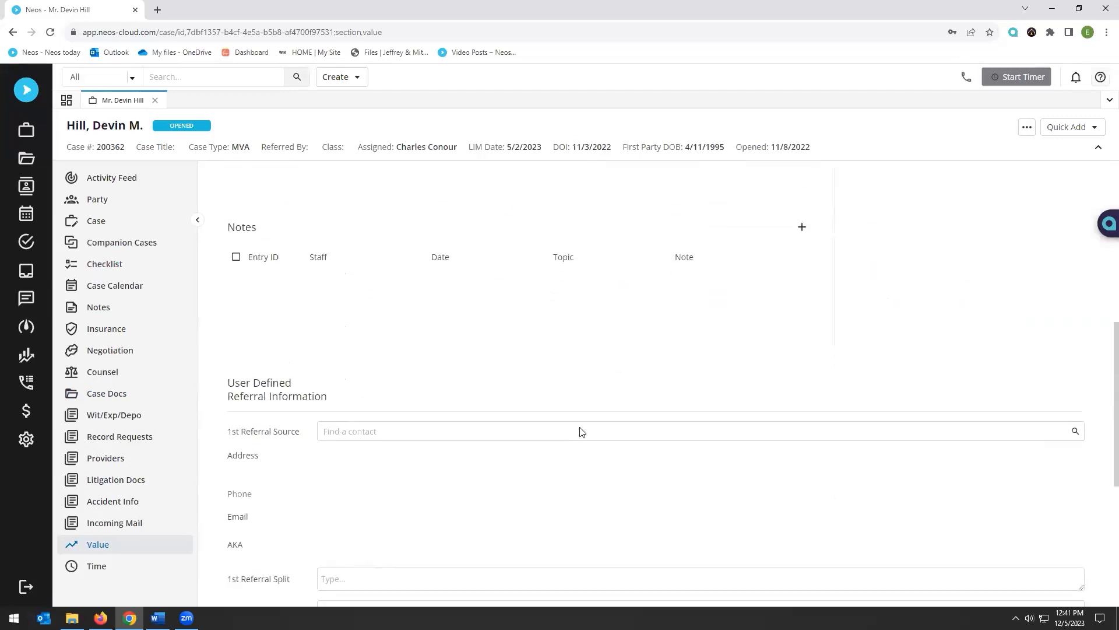
pyautogui.scroll(13, 580, 431)
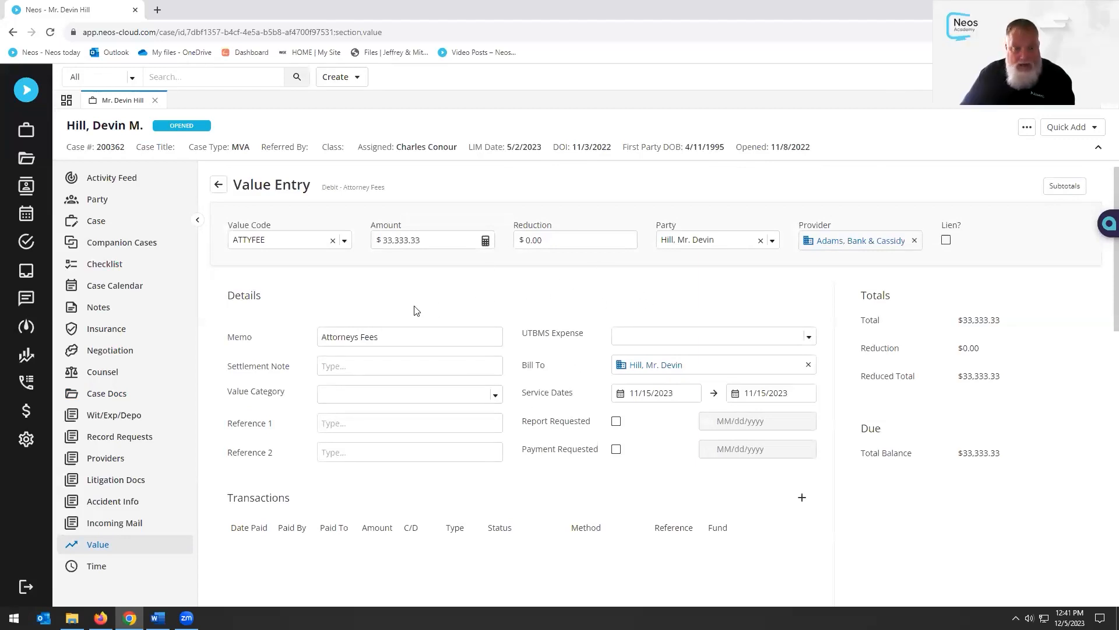
pyautogui.click(218, 185)
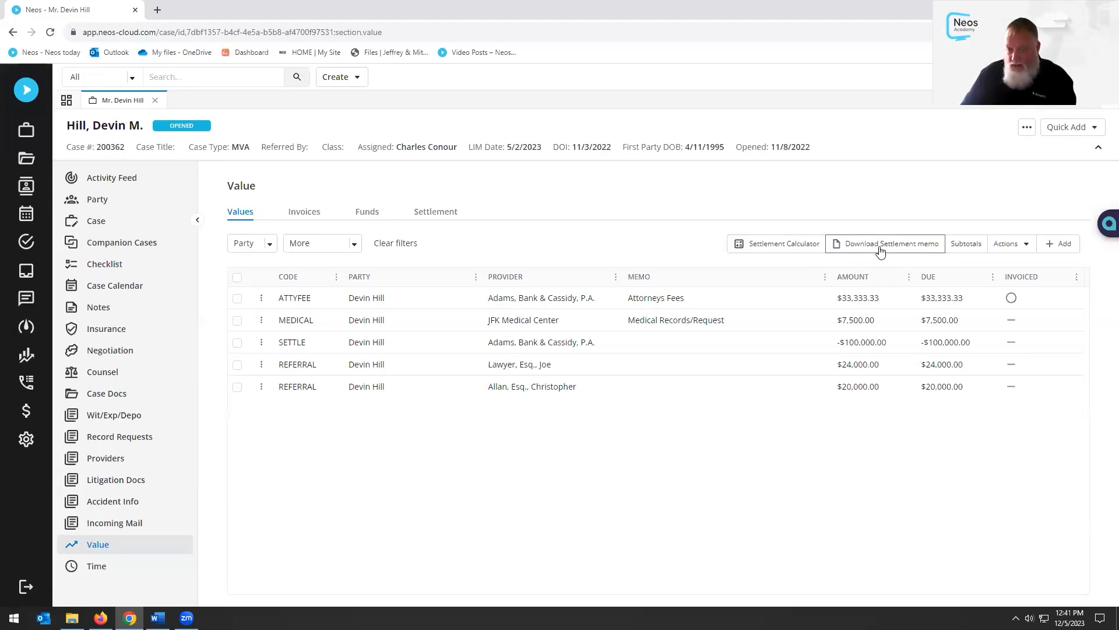
pyautogui.click(300, 216)
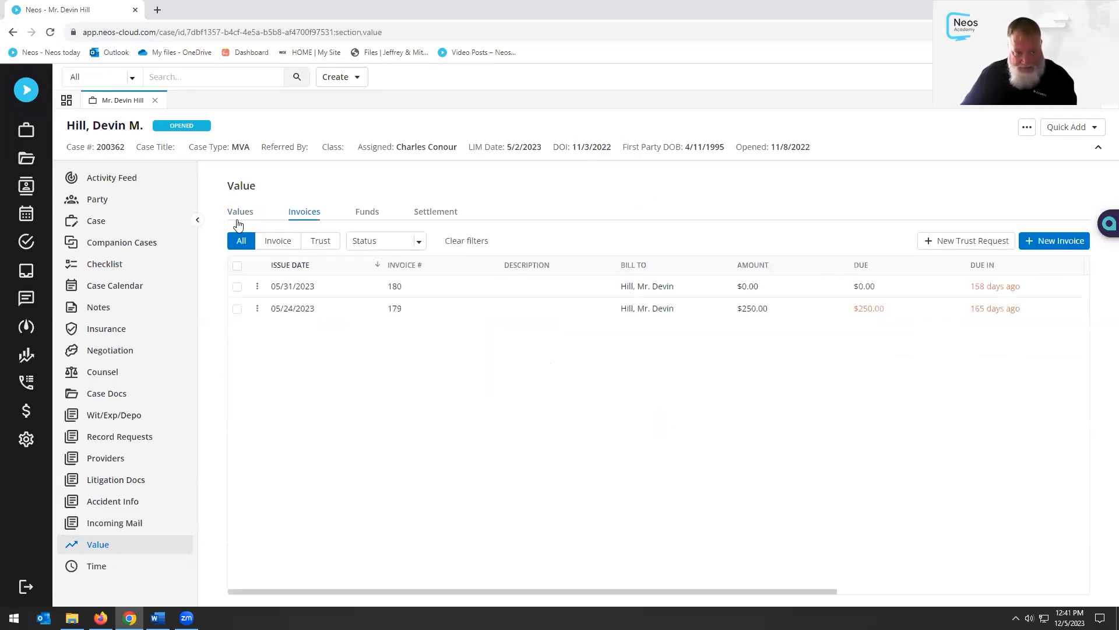
pyautogui.click(239, 217)
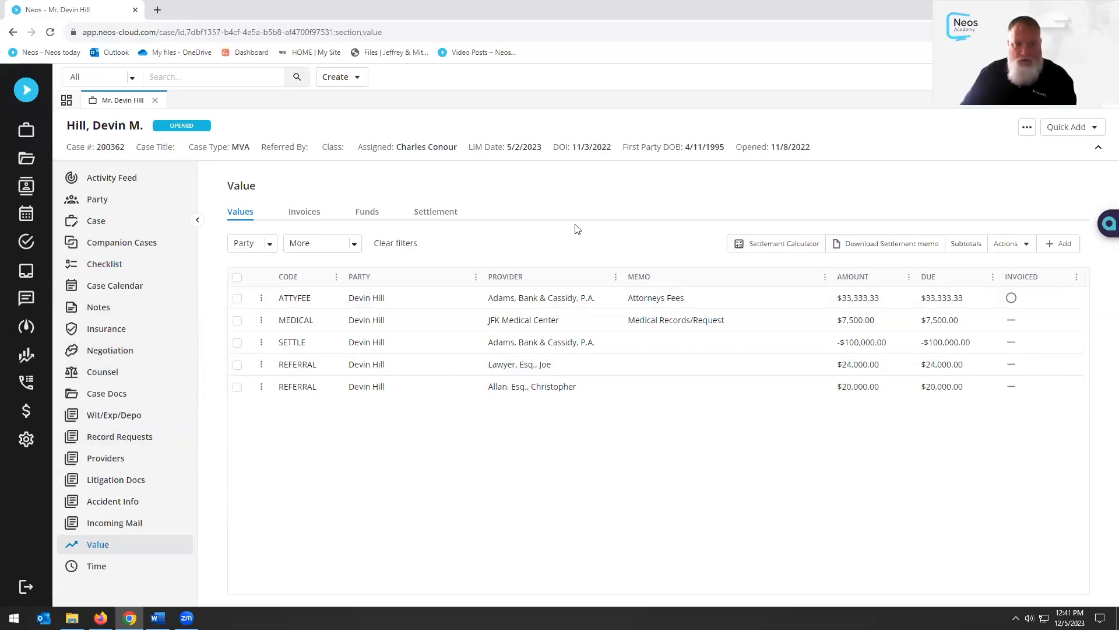
pyautogui.click(26, 439)
pyautogui.scroll(-3, 269, 337)
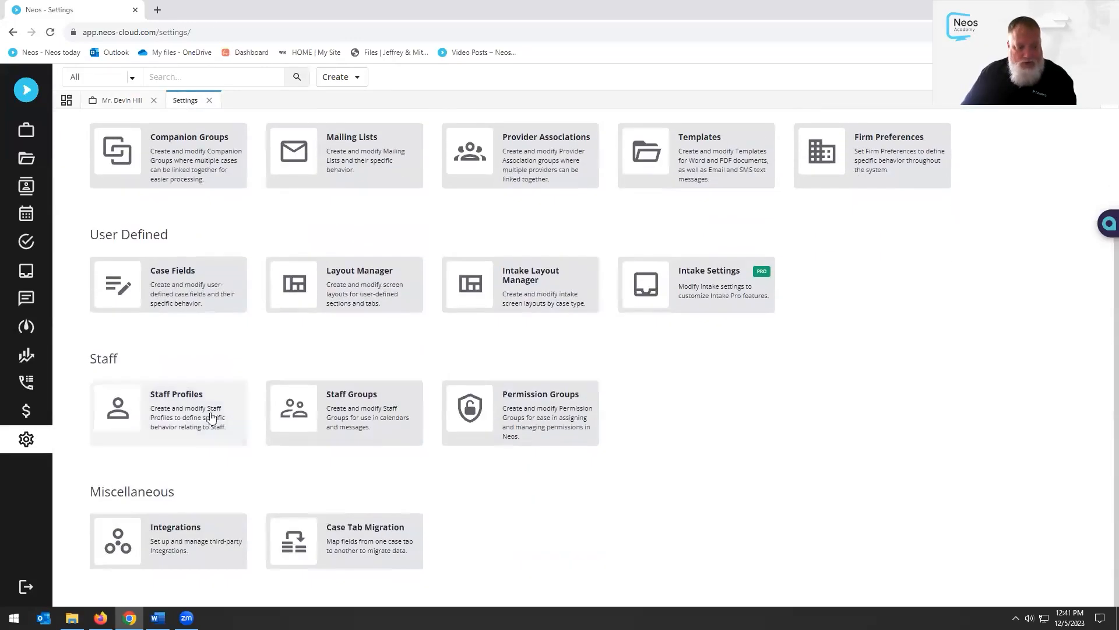
pyautogui.click(181, 548)
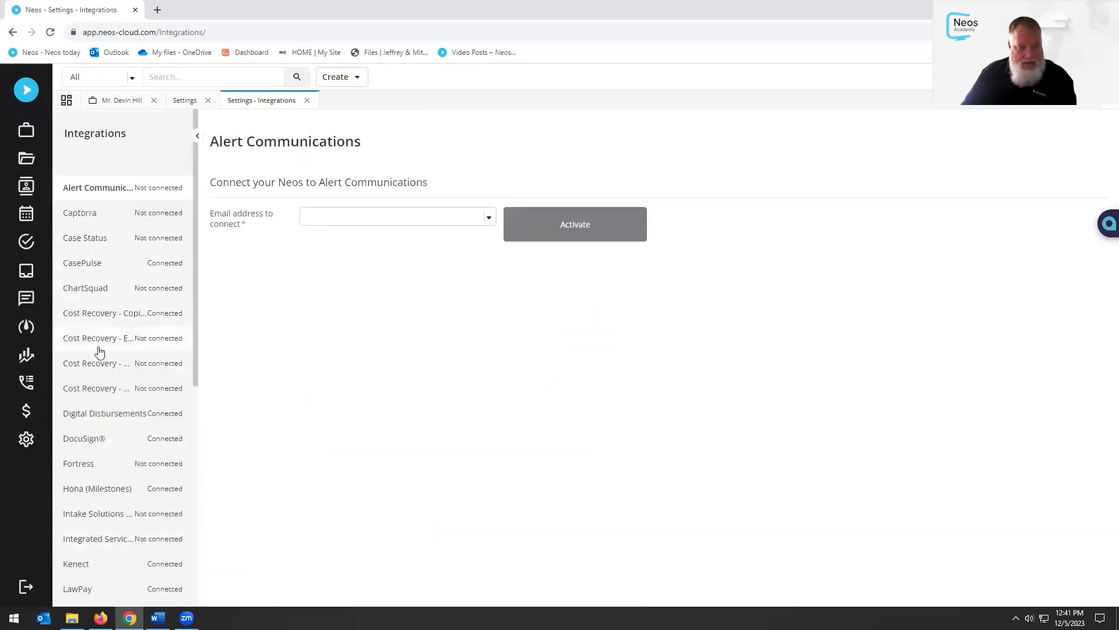
pyautogui.click(77, 441)
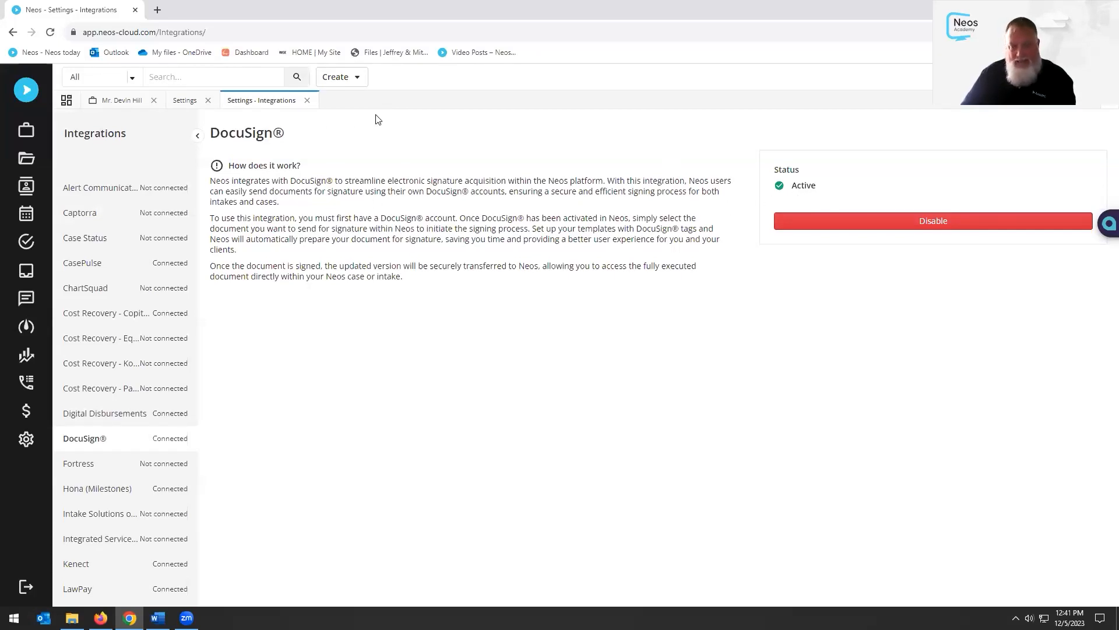
pyautogui.click(308, 101)
pyautogui.click(208, 100)
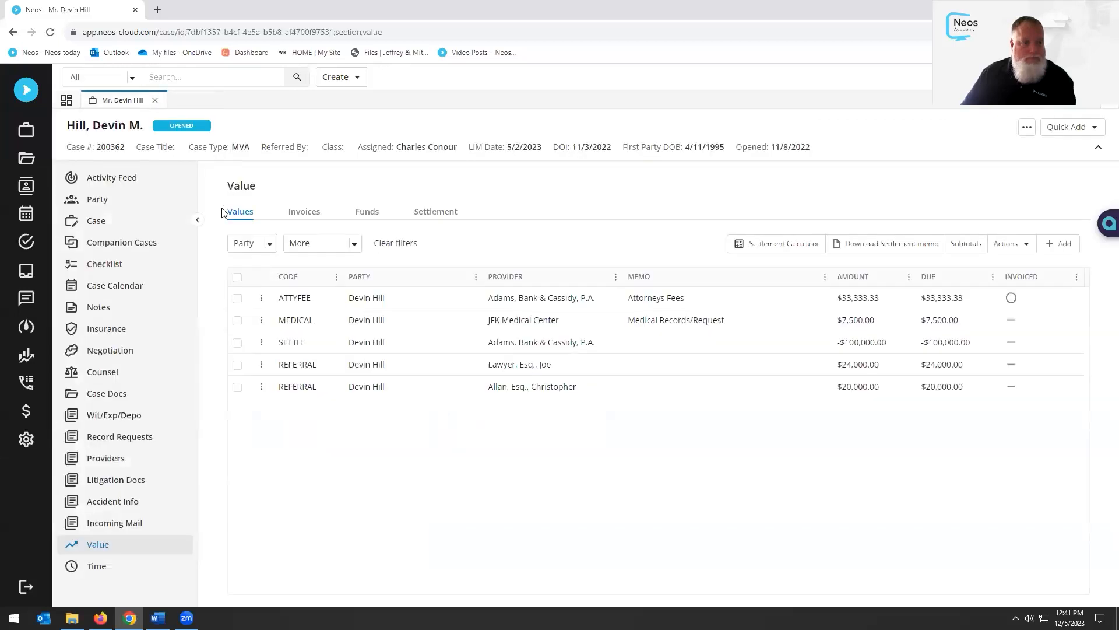
# Return to the case Documents list showing NEW Academy PDF.pdf typed Discovery
pyautogui.click(145, 393)
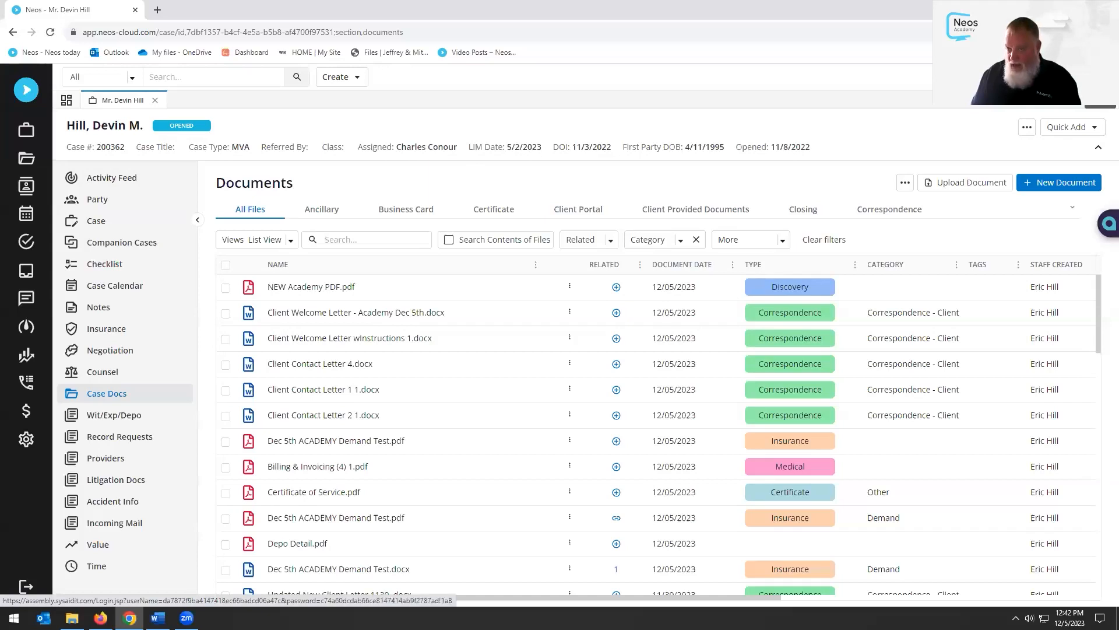
# Open the Assembly support portal and pick the Learning Hub card in its Service Catalog
pyautogui.click(1100, 77)
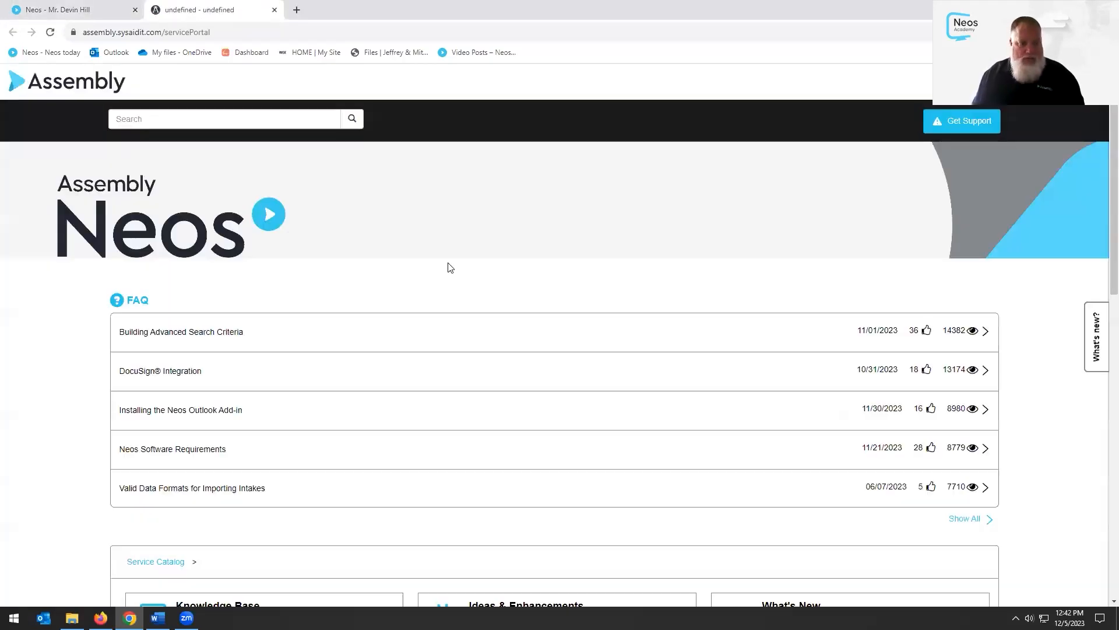
pyautogui.scroll(-5, 431, 277)
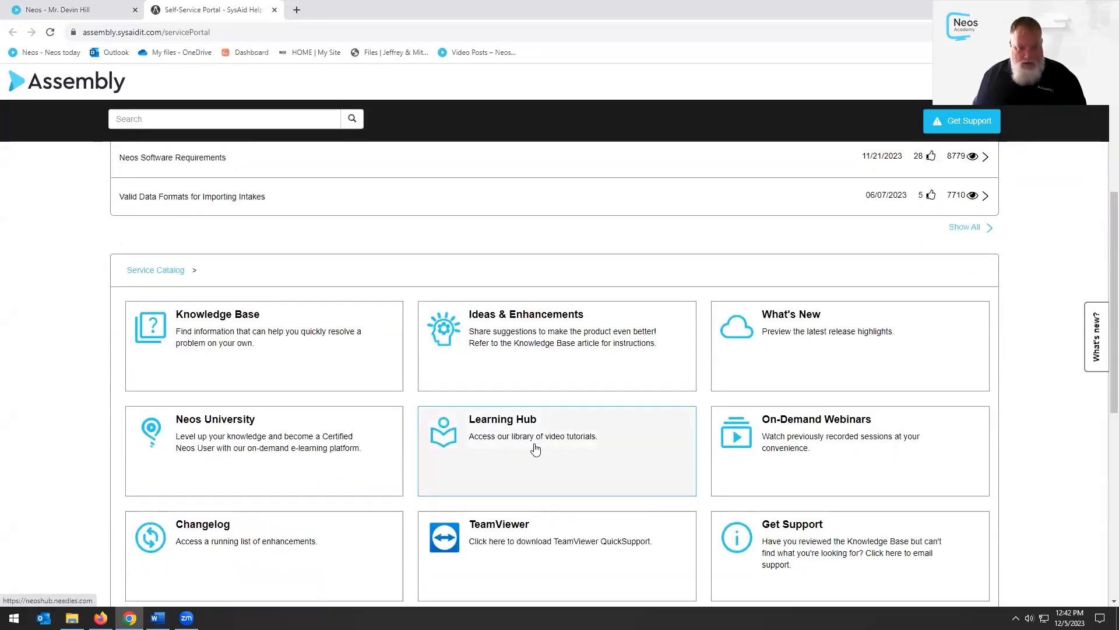
pyautogui.click(536, 447)
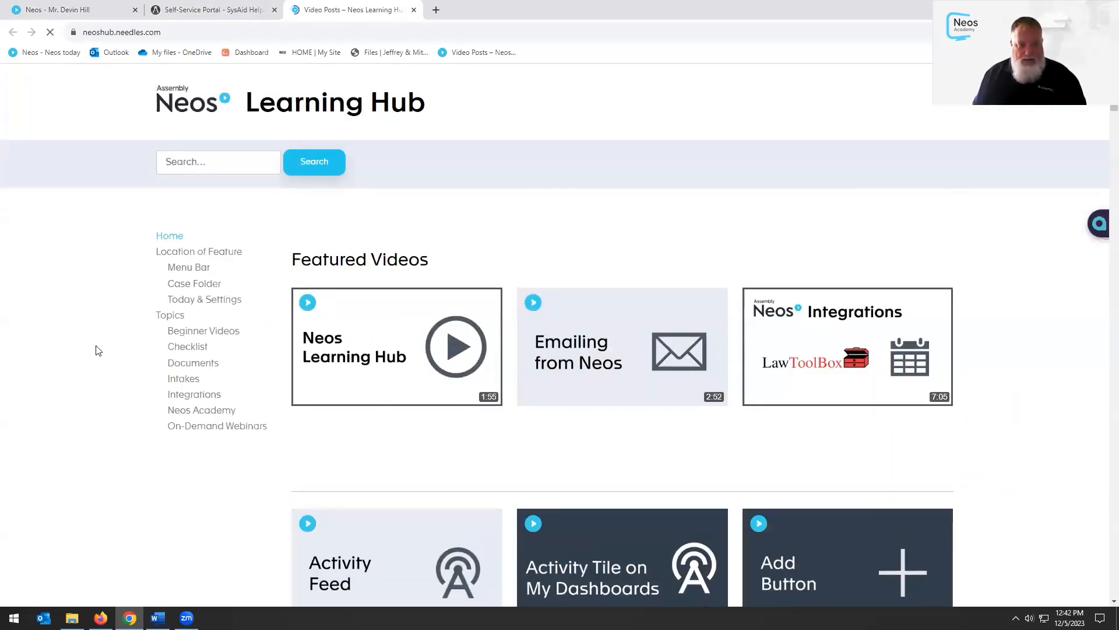
# Find the Document Tagging video in the library, play it, then pause it
pyautogui.scroll(-7, 664, 439)
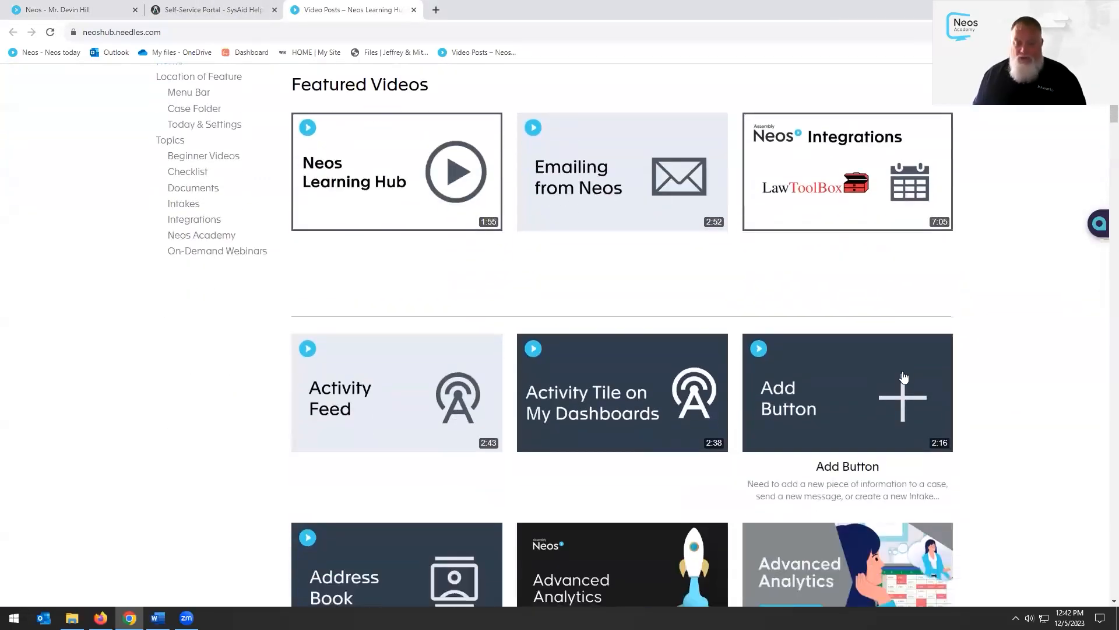
pyautogui.scroll(-15, 1003, 360)
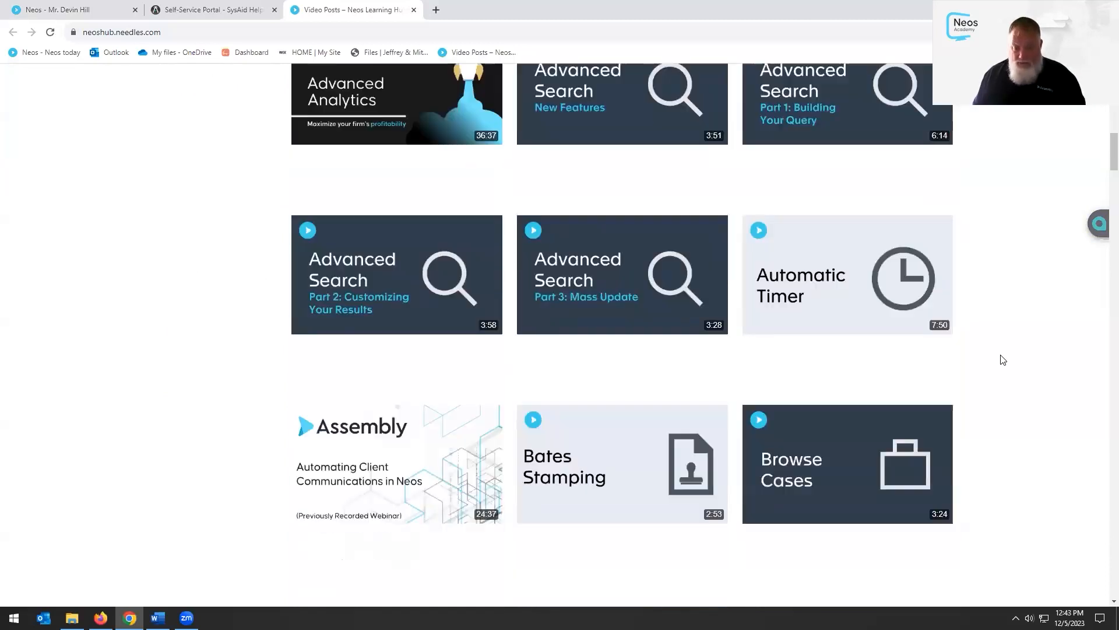
pyautogui.scroll(-13, 1003, 360)
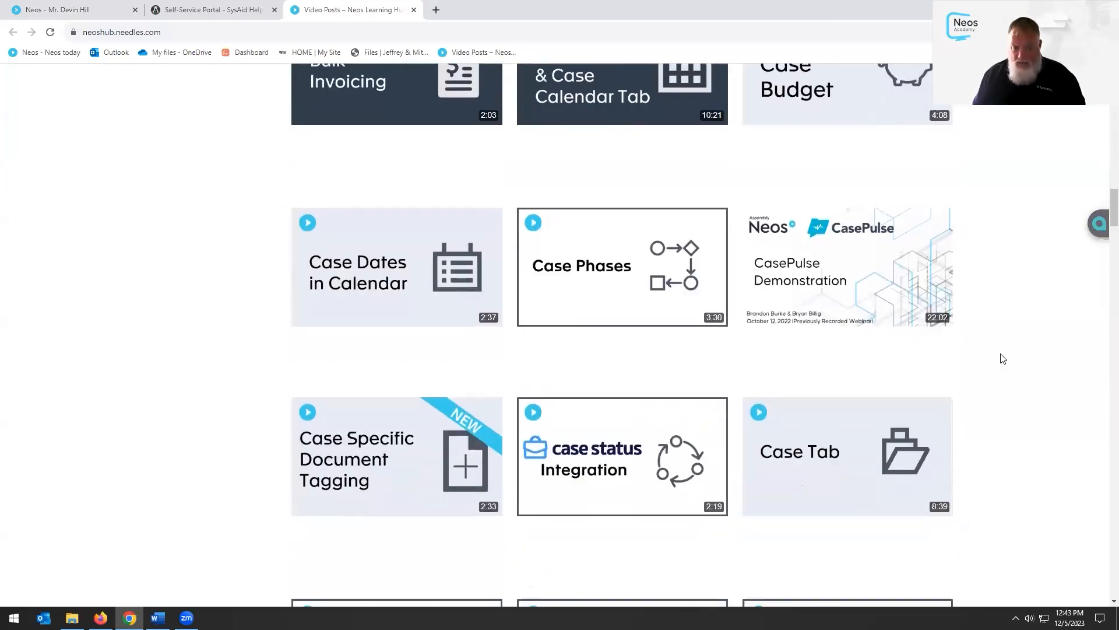
pyautogui.scroll(-13, 1003, 359)
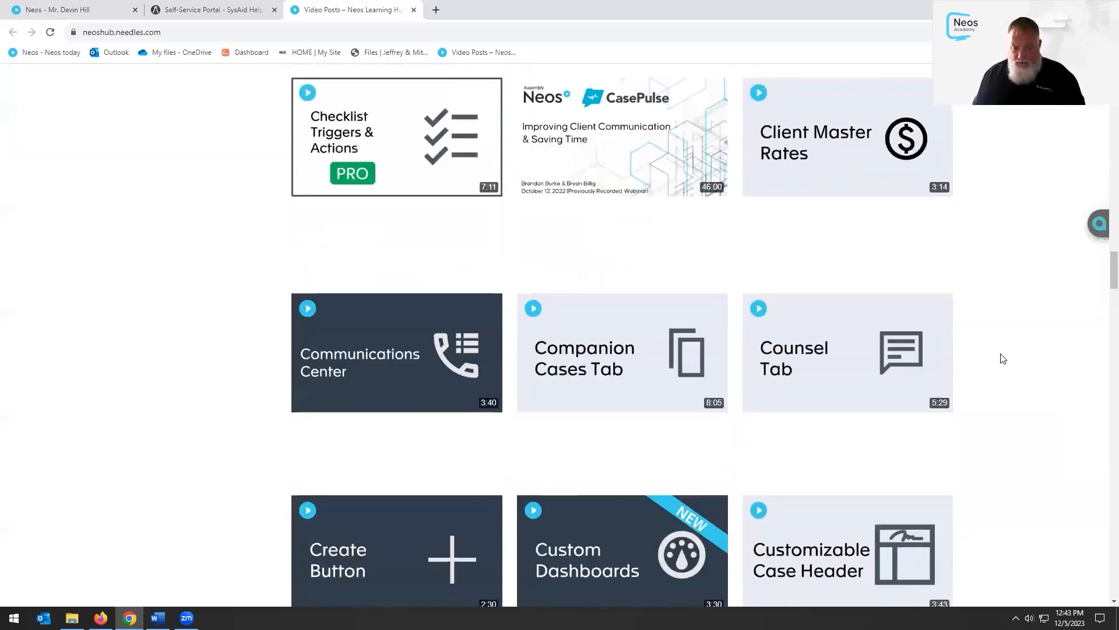
pyautogui.scroll(-10, 1003, 359)
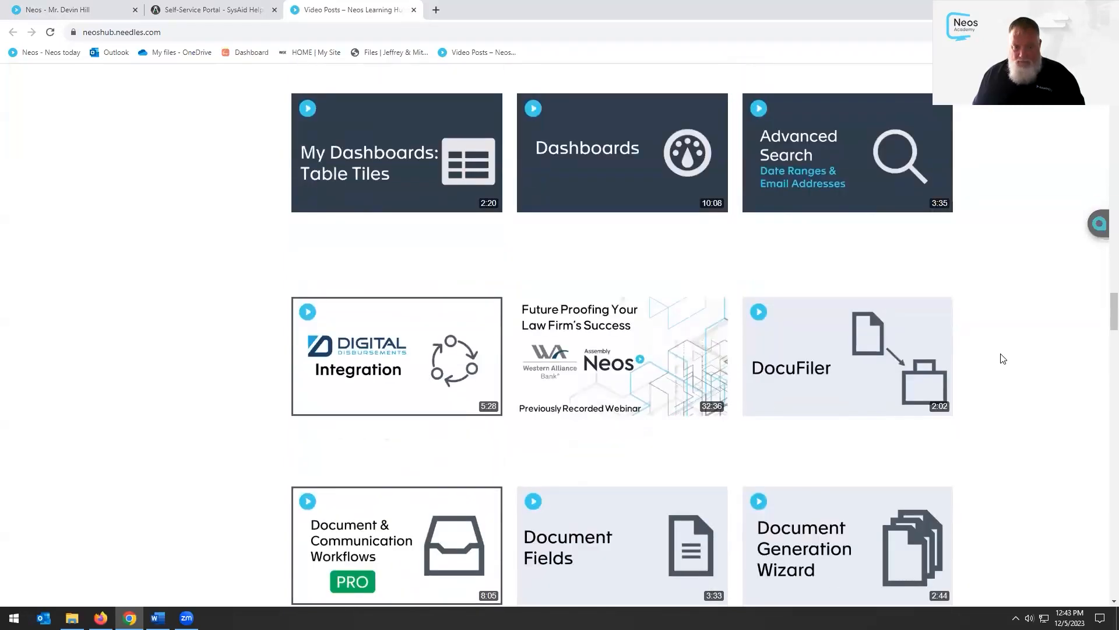
pyautogui.scroll(-1, 1002, 358)
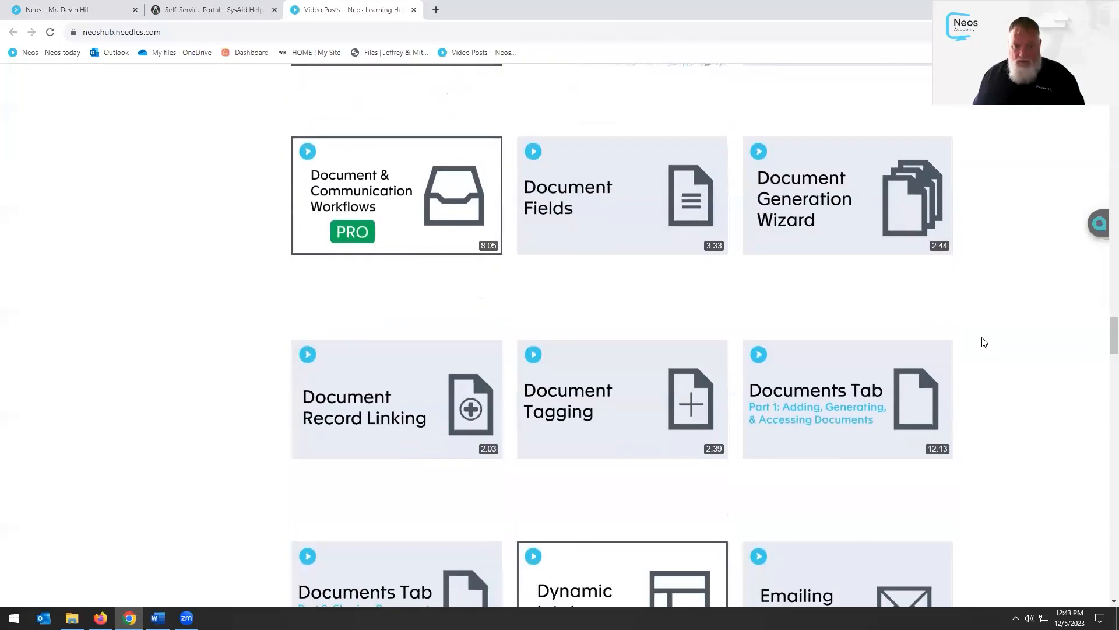
pyautogui.scroll(-1, 1010, 330)
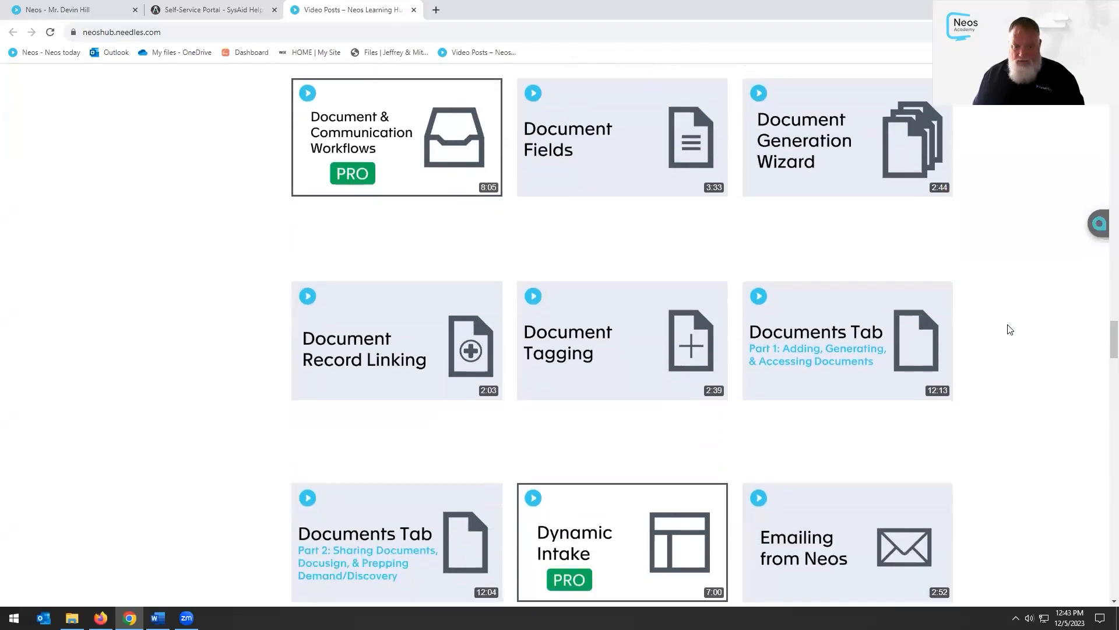
pyautogui.click(580, 342)
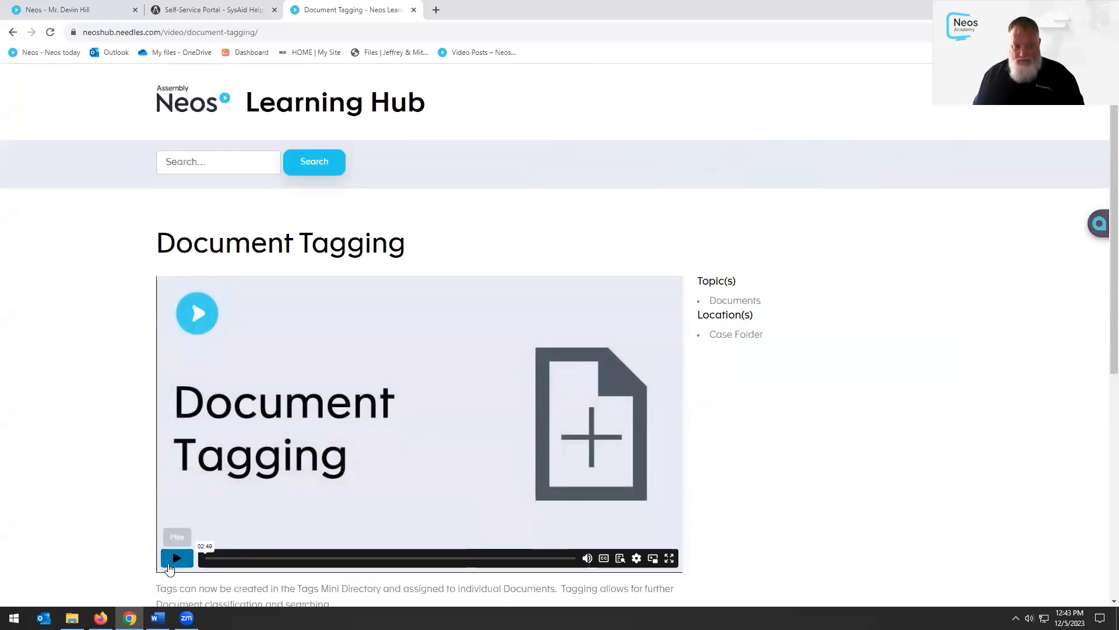
pyautogui.click(175, 560)
pyautogui.scroll(-1, 114, 508)
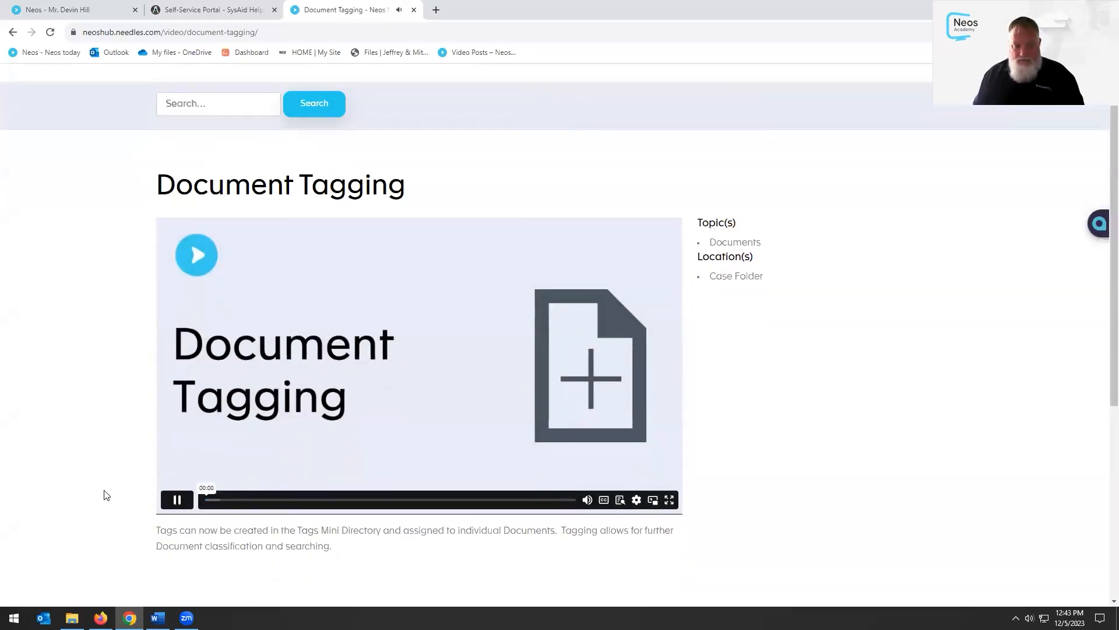
pyautogui.click(172, 500)
# Go back to the Video Posts library, browse it, and close its tab
pyautogui.hotkey('alt', 'Left')
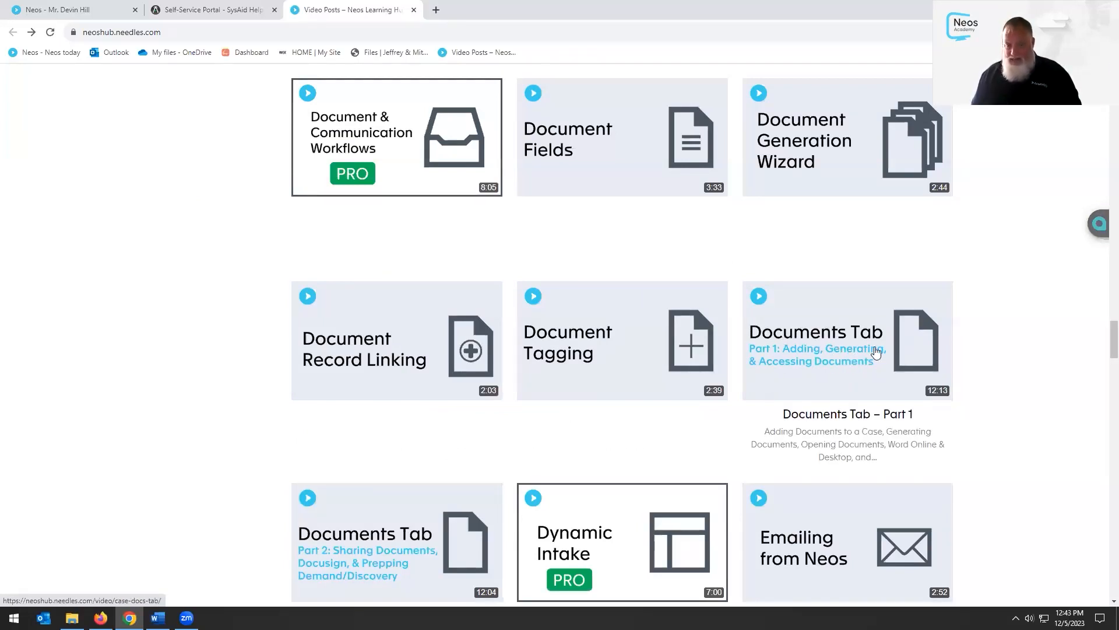
pyautogui.scroll(-2, 959, 306)
pyautogui.scroll(-1, 641, 361)
pyautogui.scroll(3, 412, 395)
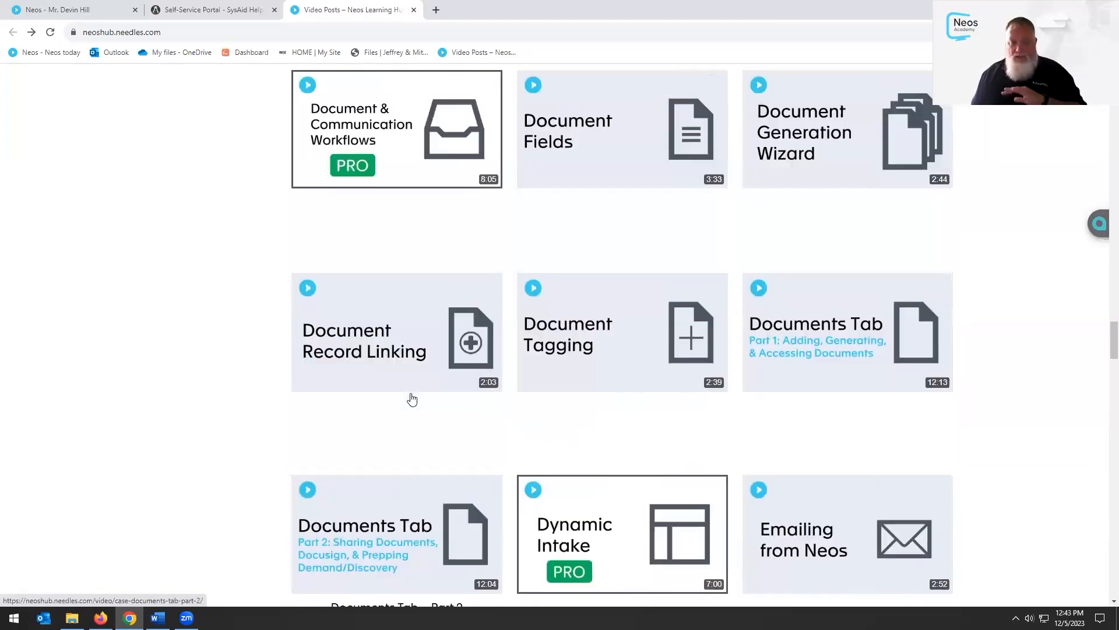
pyautogui.scroll(10, 603, 388)
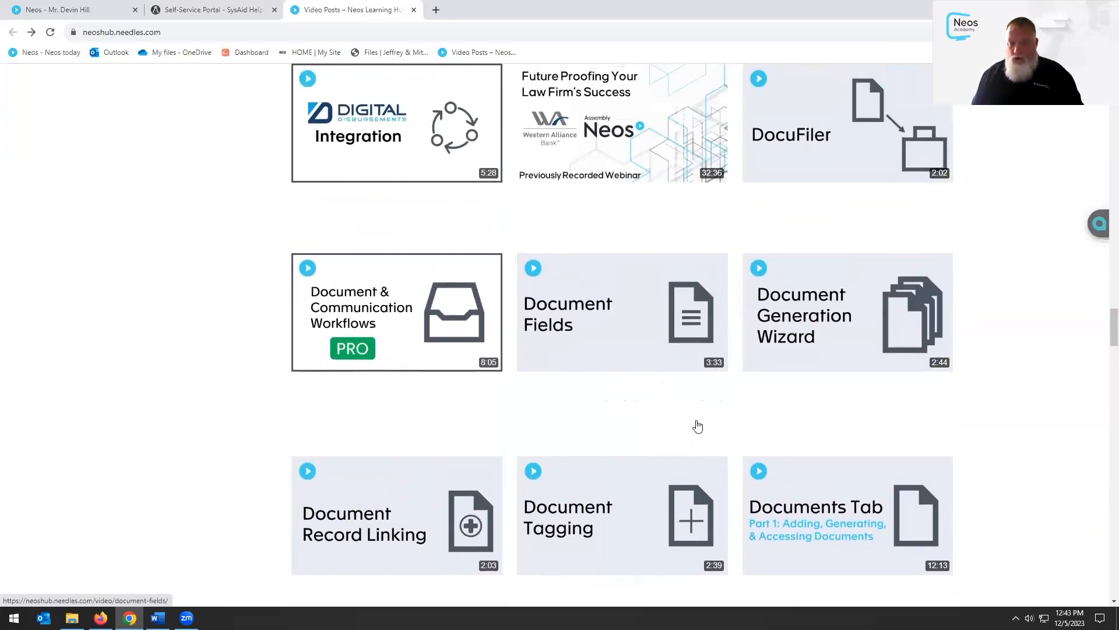
pyautogui.scroll(10, 706, 422)
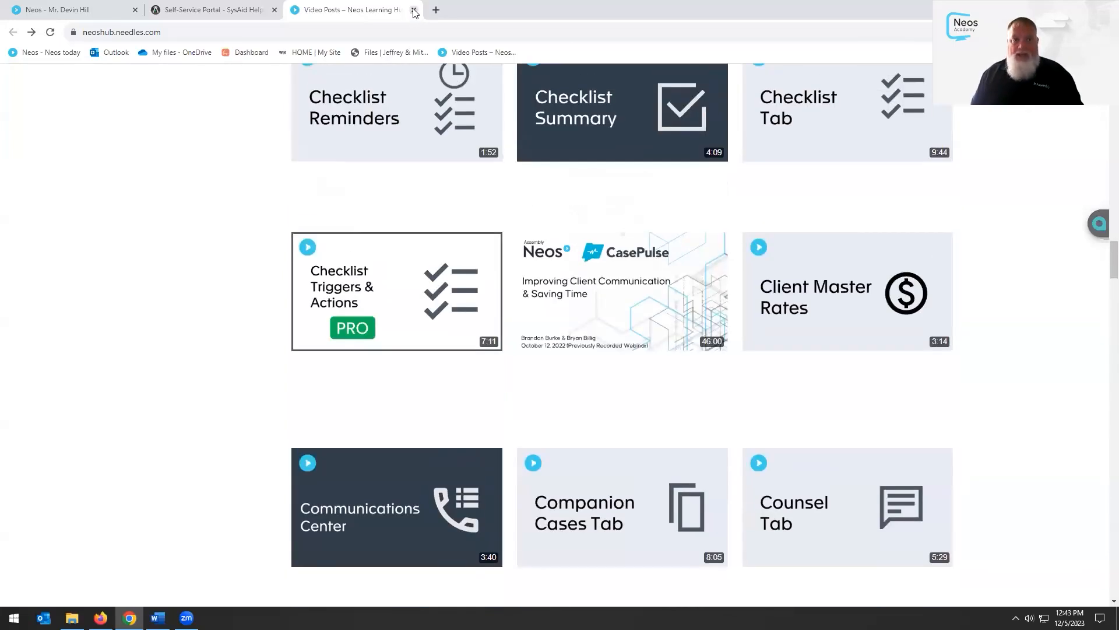
pyautogui.click(414, 10)
# Close the self-service portal tab and open the Templates list in Neos Settings
pyautogui.click(274, 10)
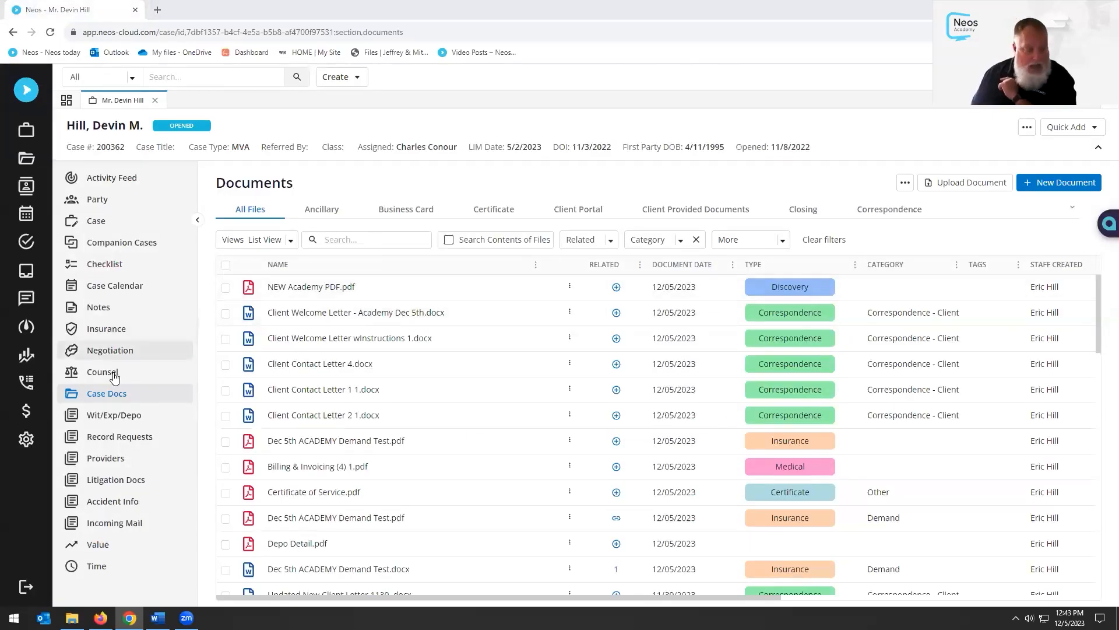
pyautogui.click(26, 446)
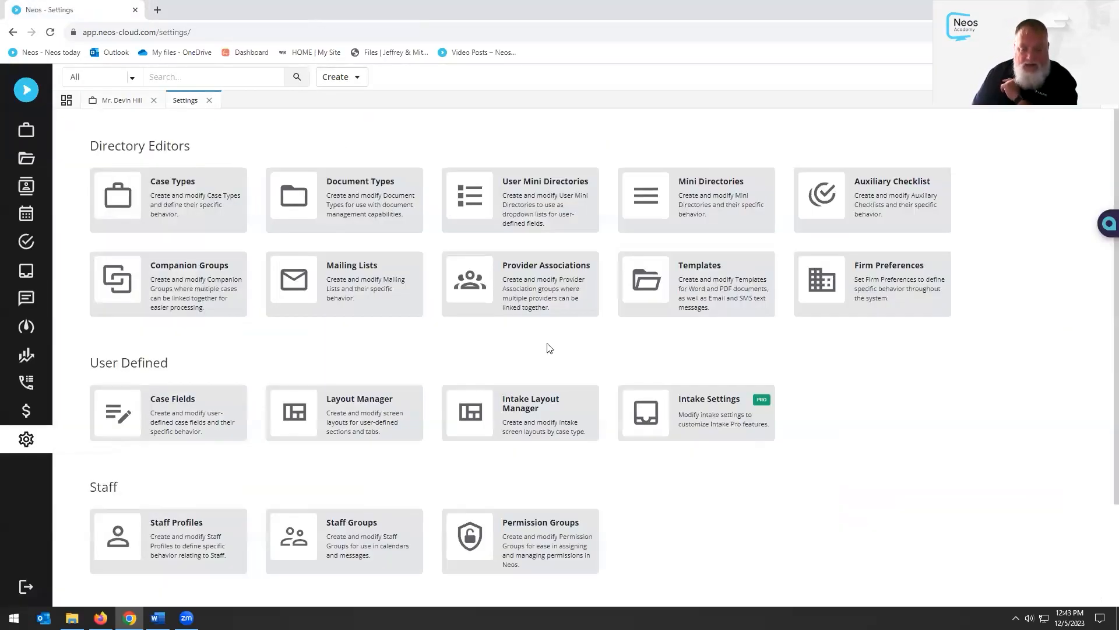
pyautogui.click(675, 298)
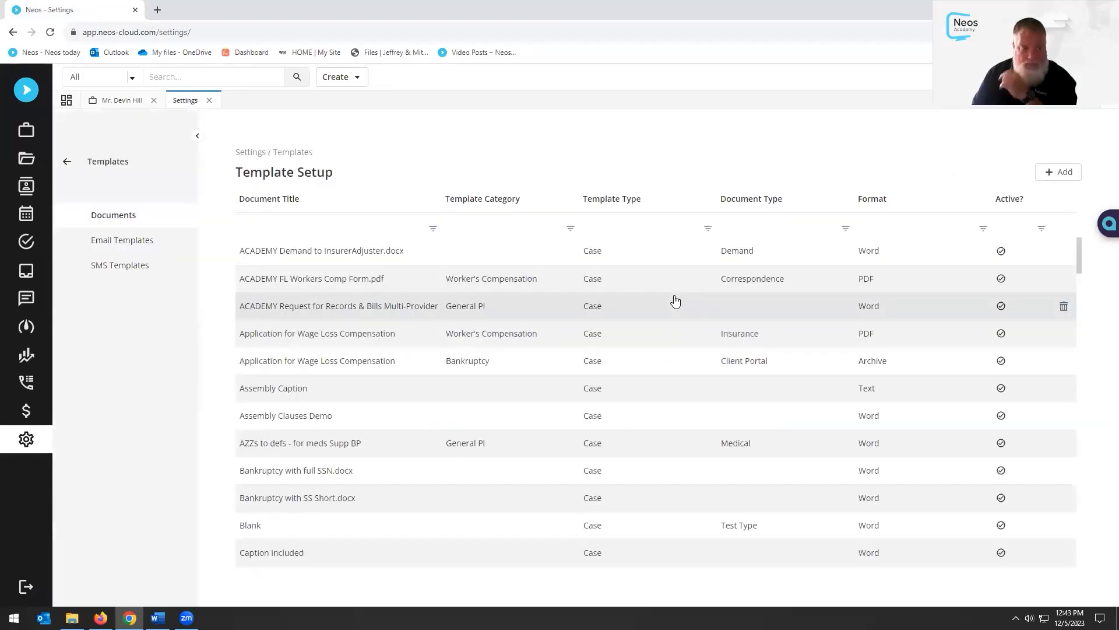
# Find the ACADEMY Demand to InsurerAdjuster template and open its Template Source in Word Online
pyautogui.scroll(-5, 303, 335)
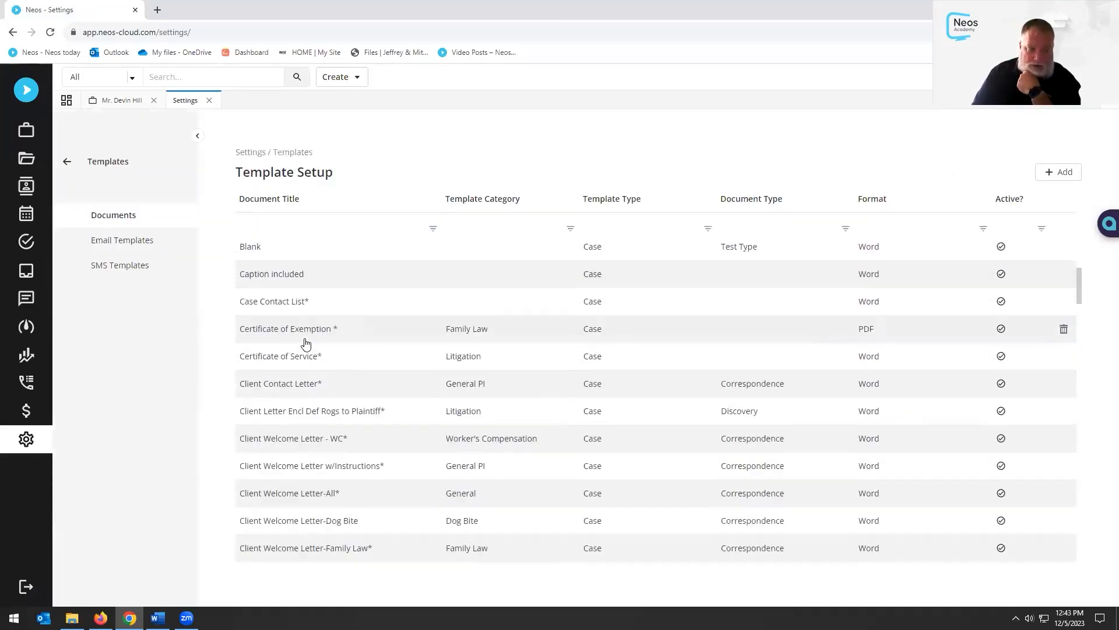
pyautogui.scroll(-15, 306, 344)
pyautogui.scroll(-15, 326, 395)
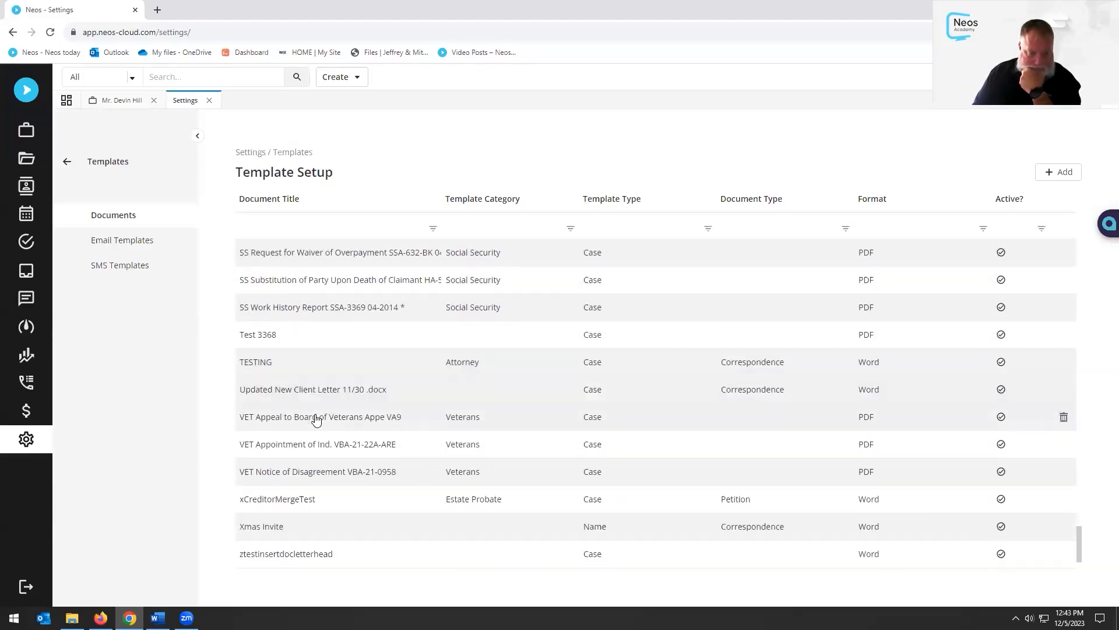
pyautogui.scroll(-2, 316, 420)
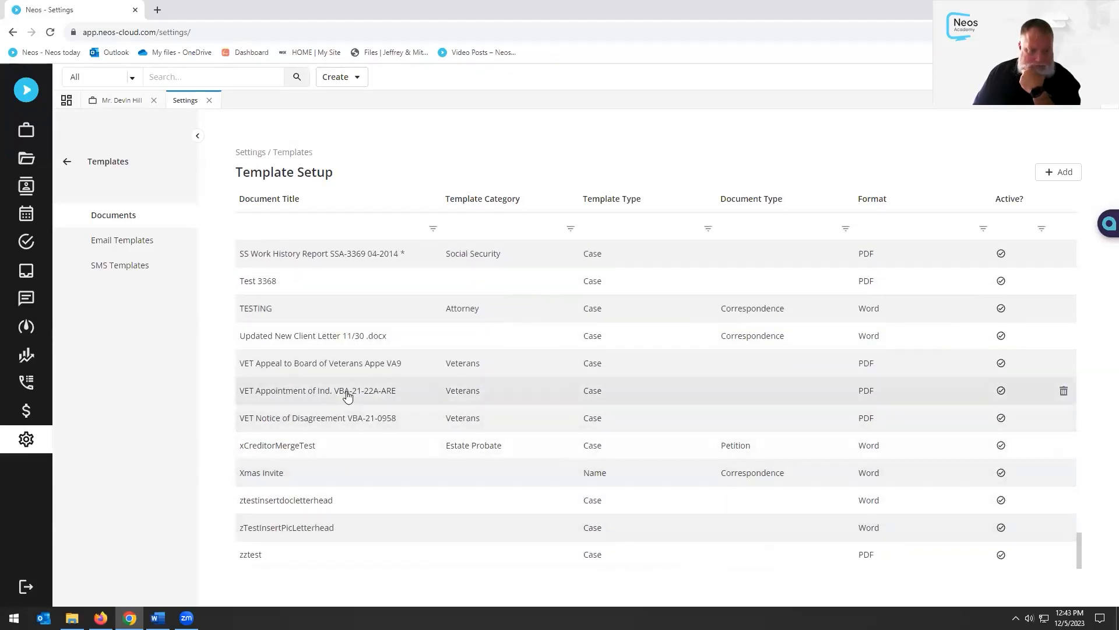
pyautogui.scroll(5, 332, 325)
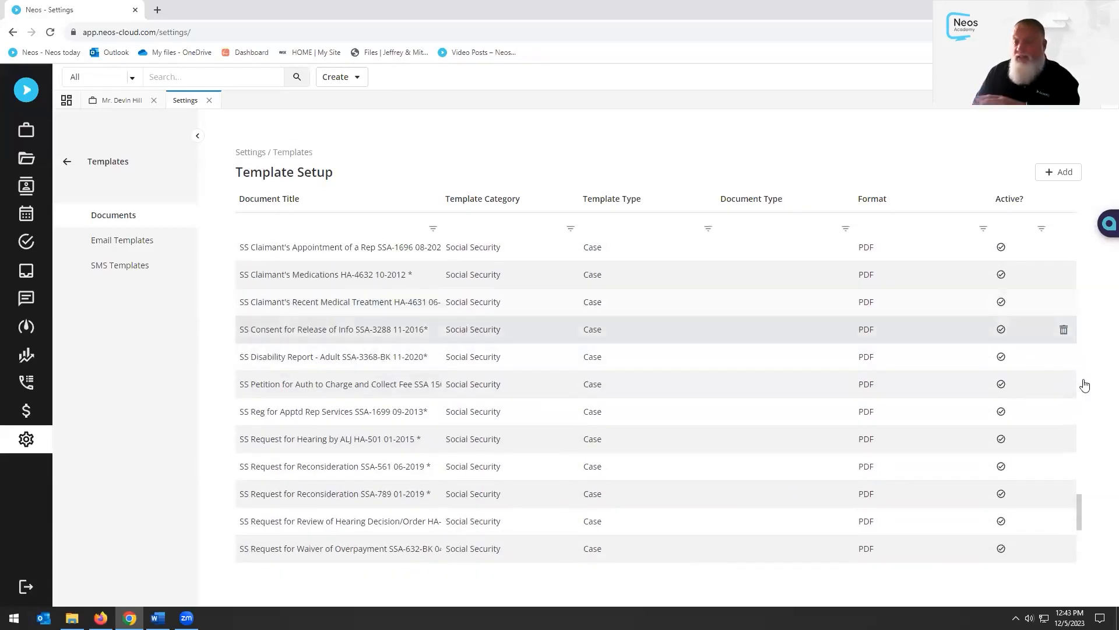
pyautogui.moveTo(1078, 511); pyautogui.dragTo(1071, 232)
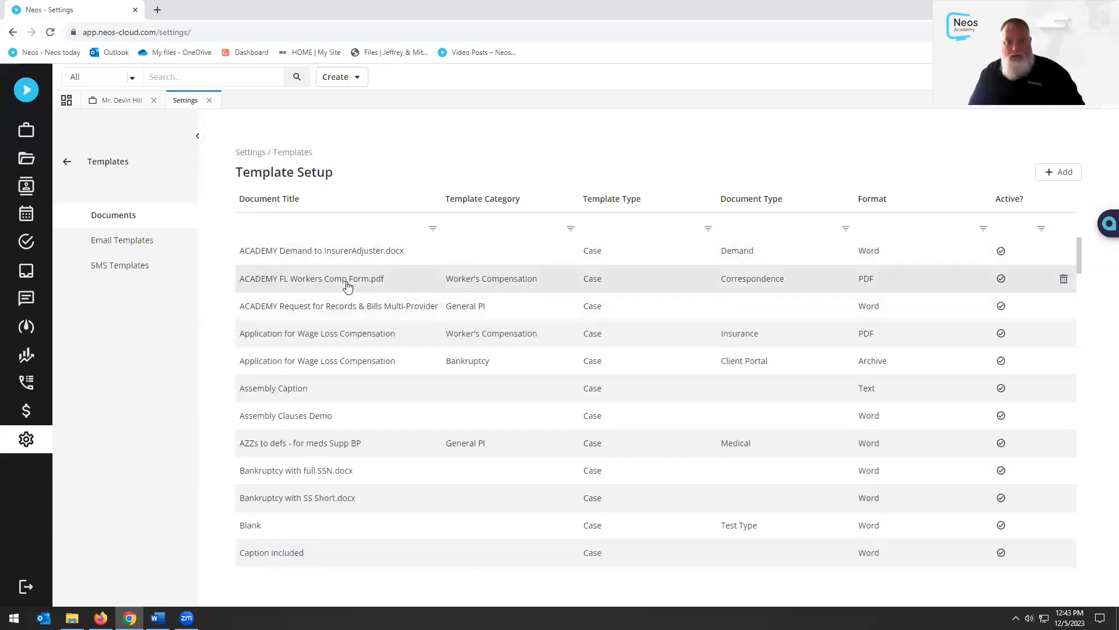
pyautogui.click(328, 251)
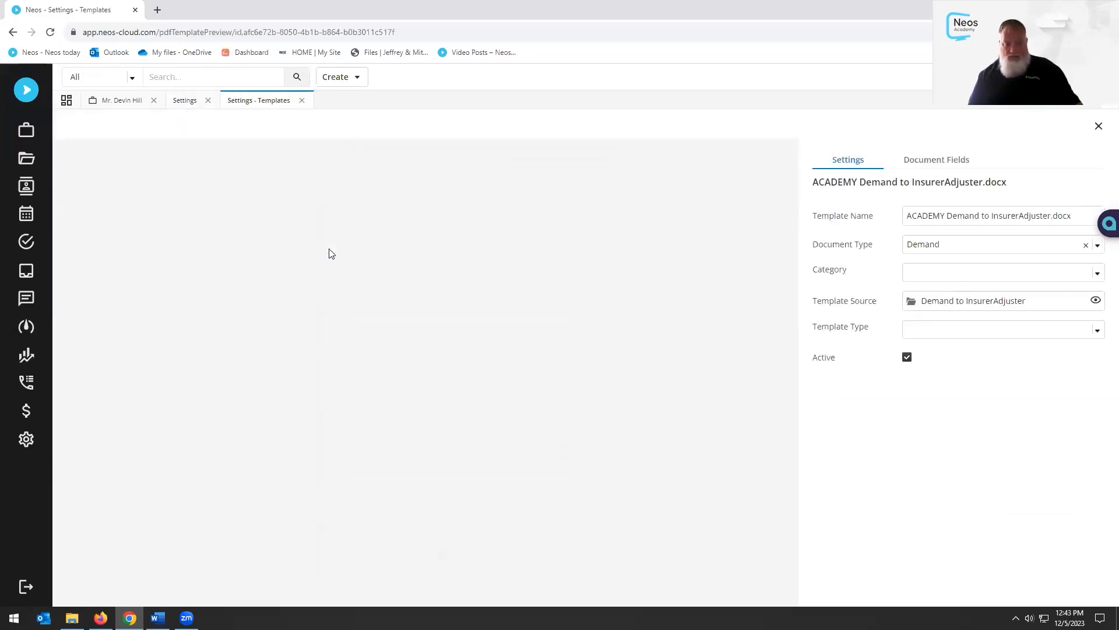
pyautogui.click(1096, 302)
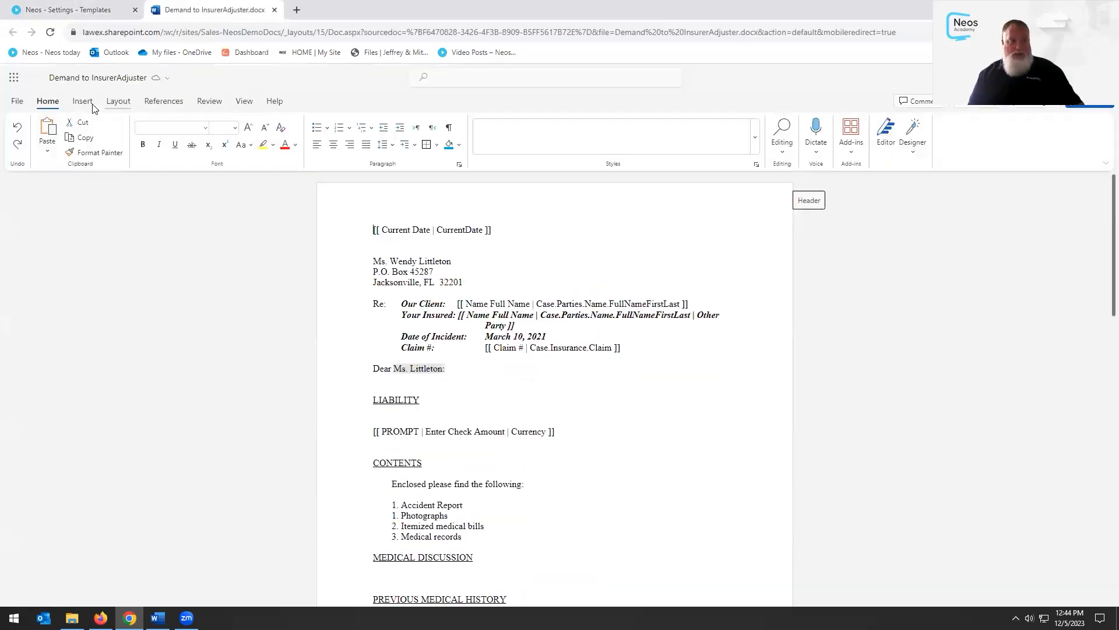
# Upload the Desktop's Needles Neos Word Online Addin.xml manifest as a custom add-in under My Add-ins
pyautogui.click(85, 103)
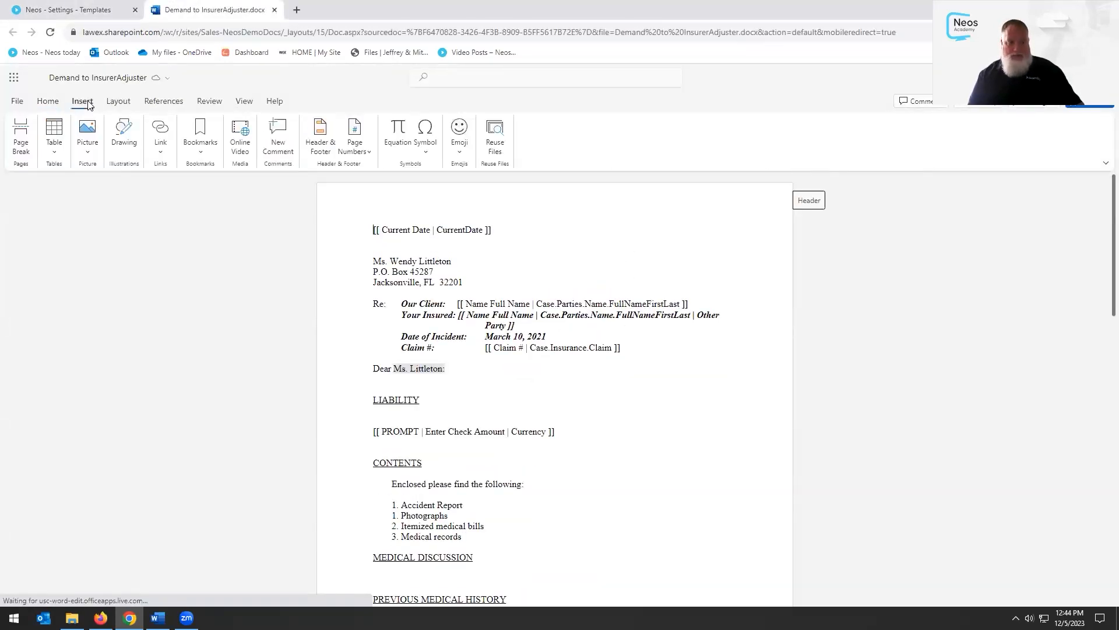
pyautogui.click(49, 102)
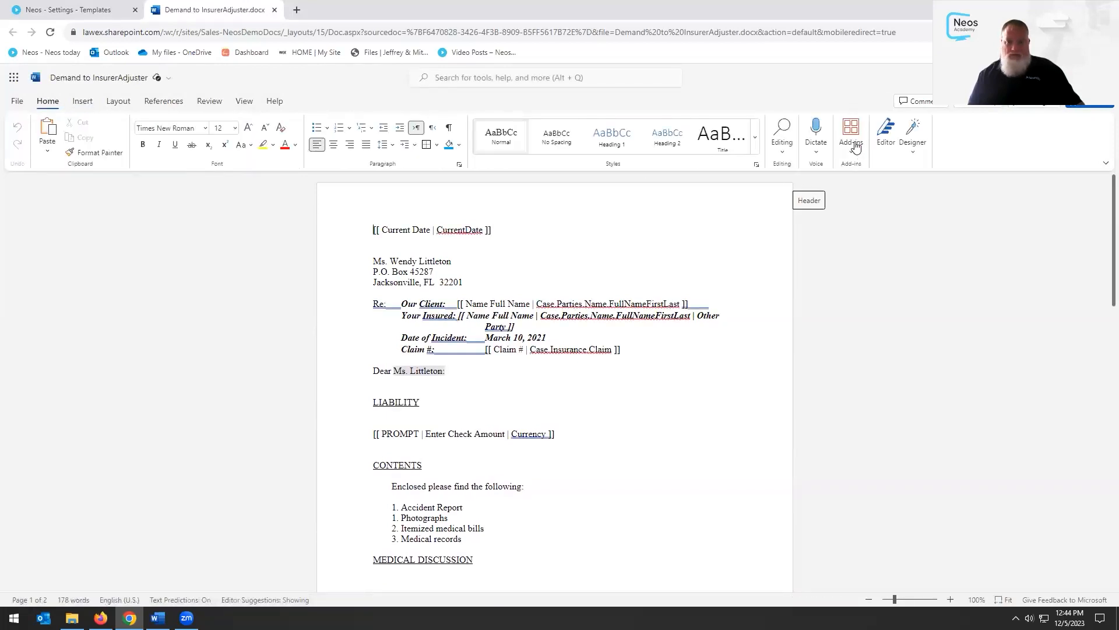
pyautogui.click(851, 140)
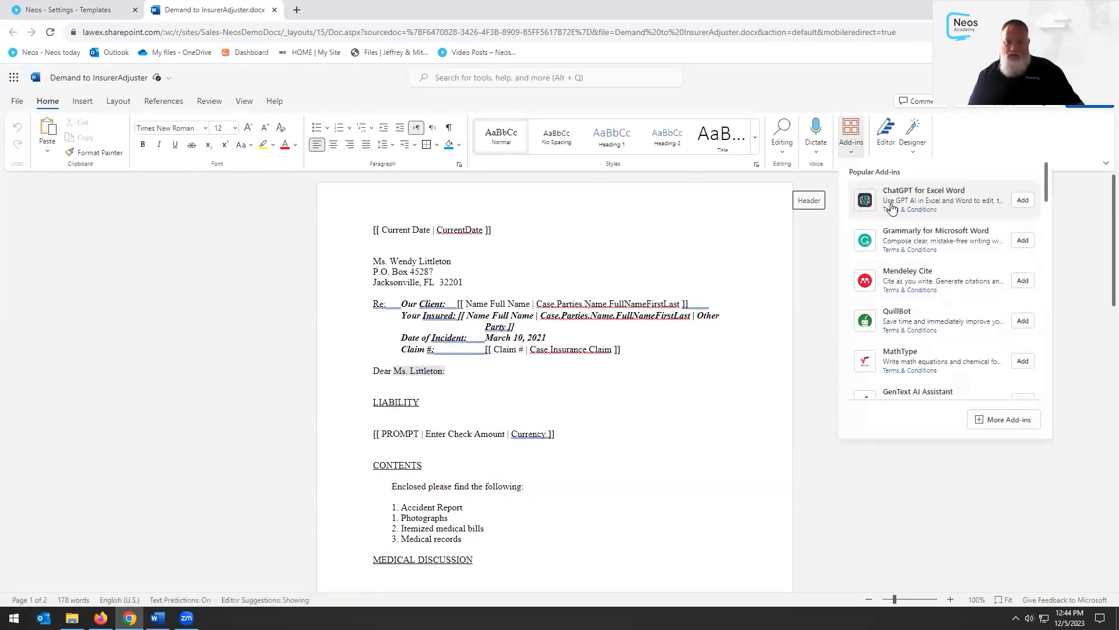
pyautogui.click(1002, 420)
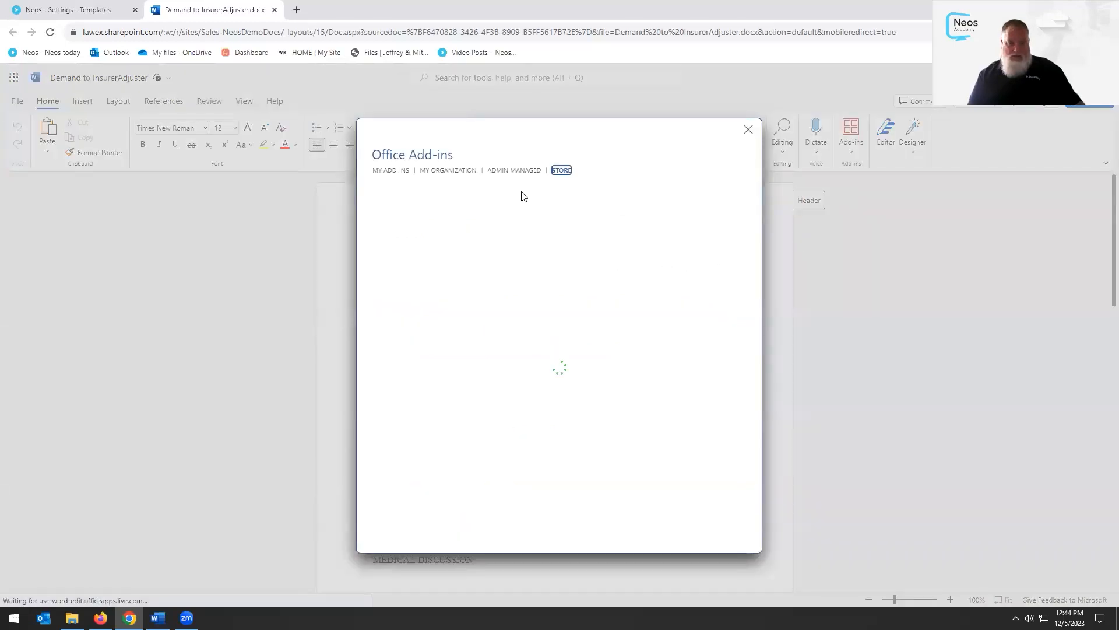
pyautogui.click(401, 171)
pyautogui.click(660, 151)
pyautogui.click(639, 368)
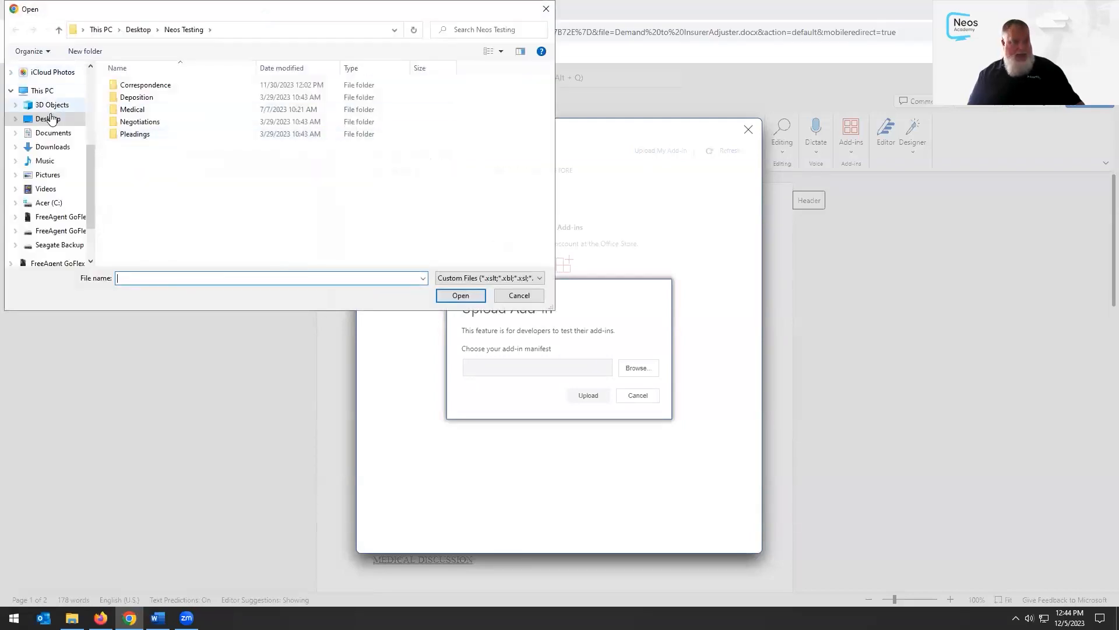
pyautogui.click(48, 119)
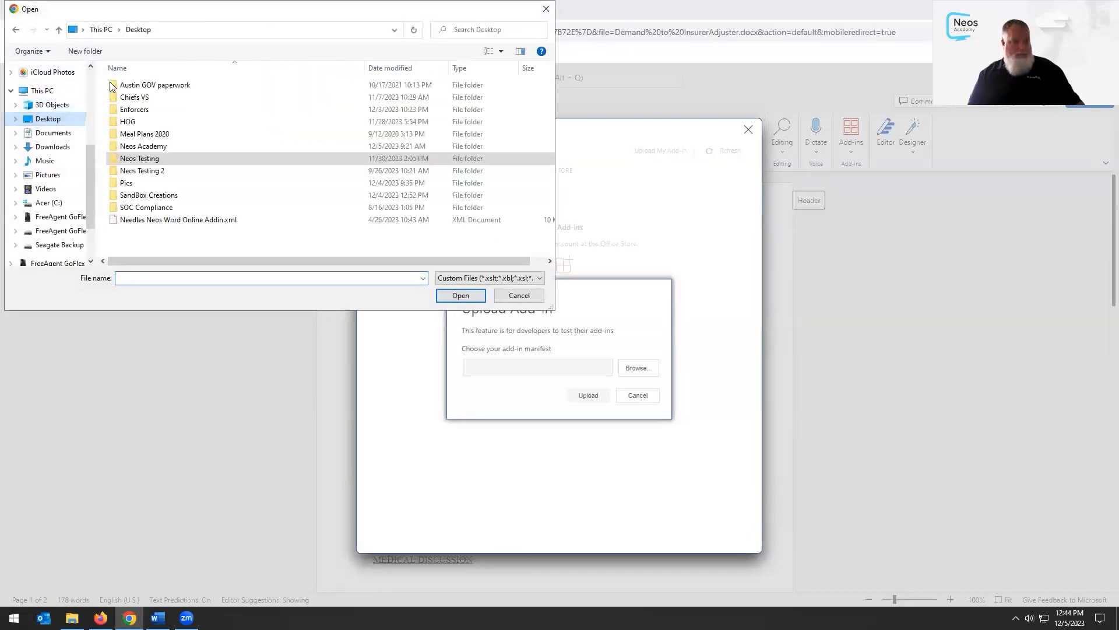
pyautogui.click(169, 220)
pyautogui.doubleClick(169, 221)
pyautogui.click(588, 395)
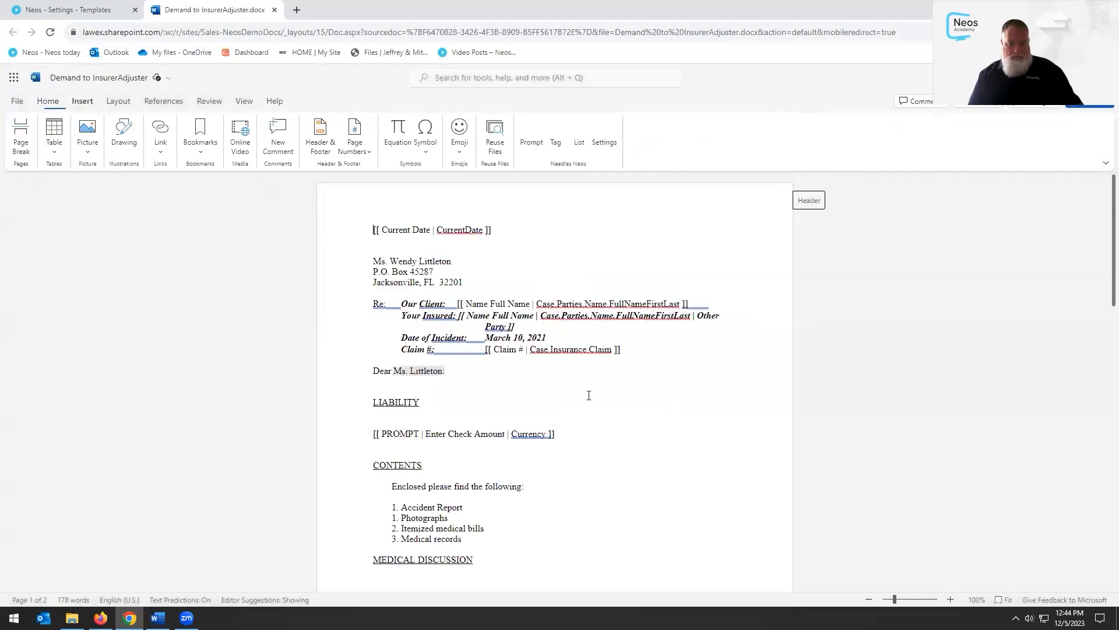
# Open the Needles Neos pane and sign in with the saved credentials and company ID
pyautogui.click(555, 131)
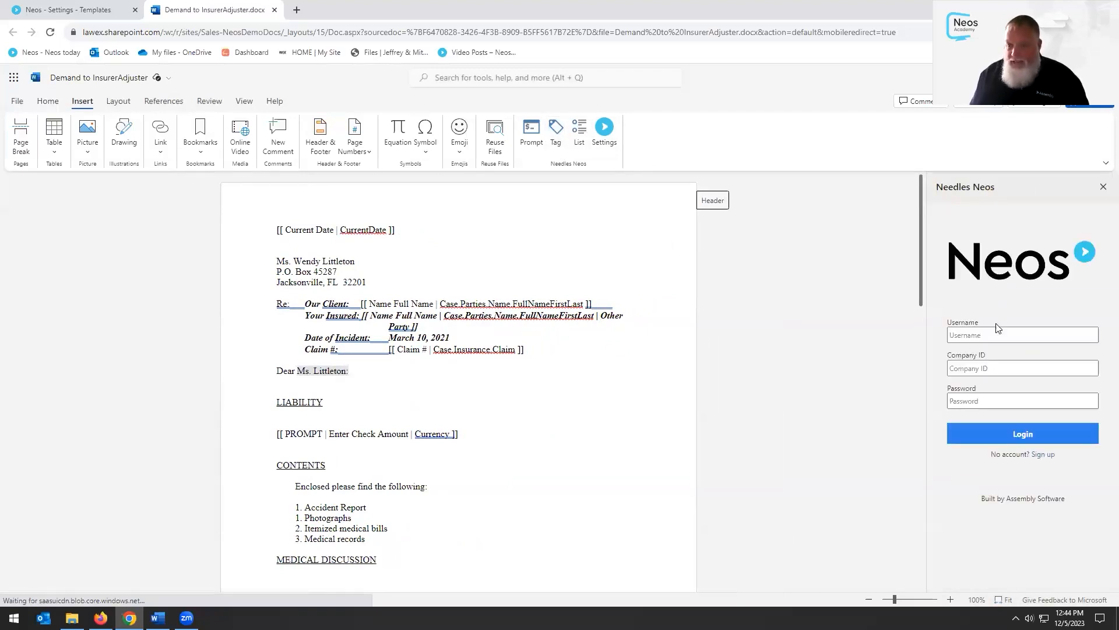
pyautogui.click(997, 333)
pyautogui.click(976, 362)
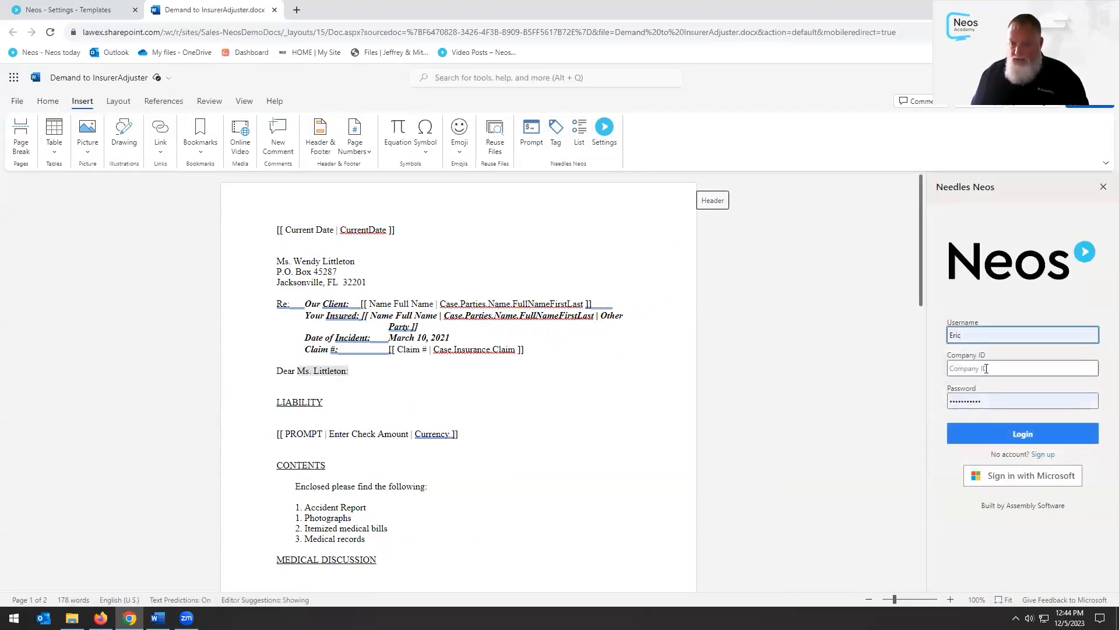
pyautogui.click(987, 368)
pyautogui.write('sales')
pyautogui.click(999, 436)
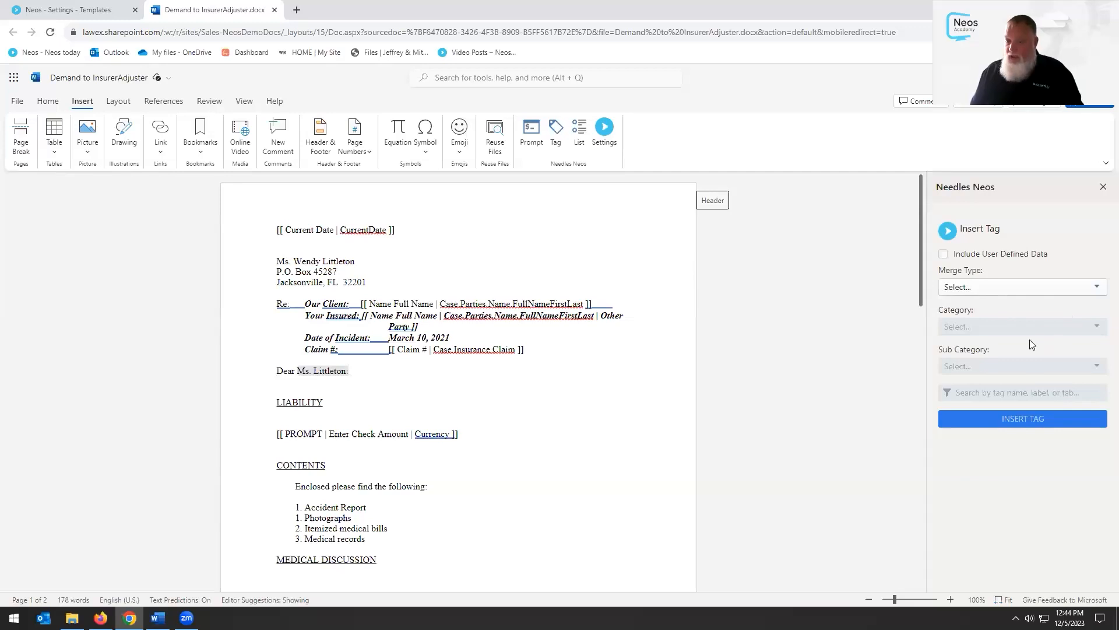
# Set Merge Type to Case and Category to DocuSign, then scroll through the signature tags
pyautogui.click(995, 288)
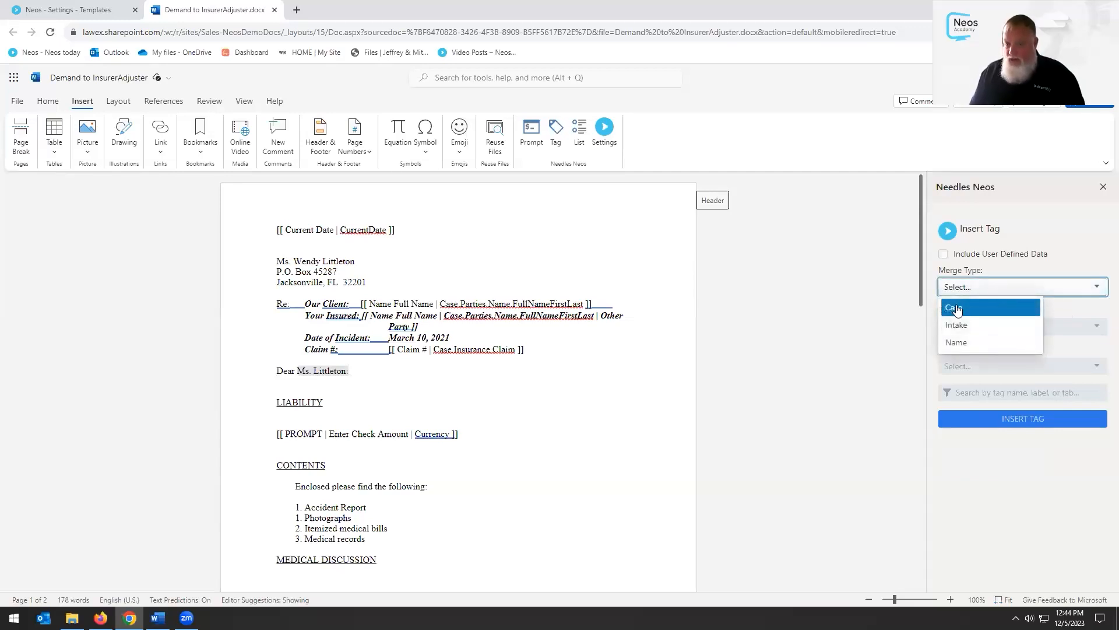
pyautogui.click(985, 306)
pyautogui.click(1007, 334)
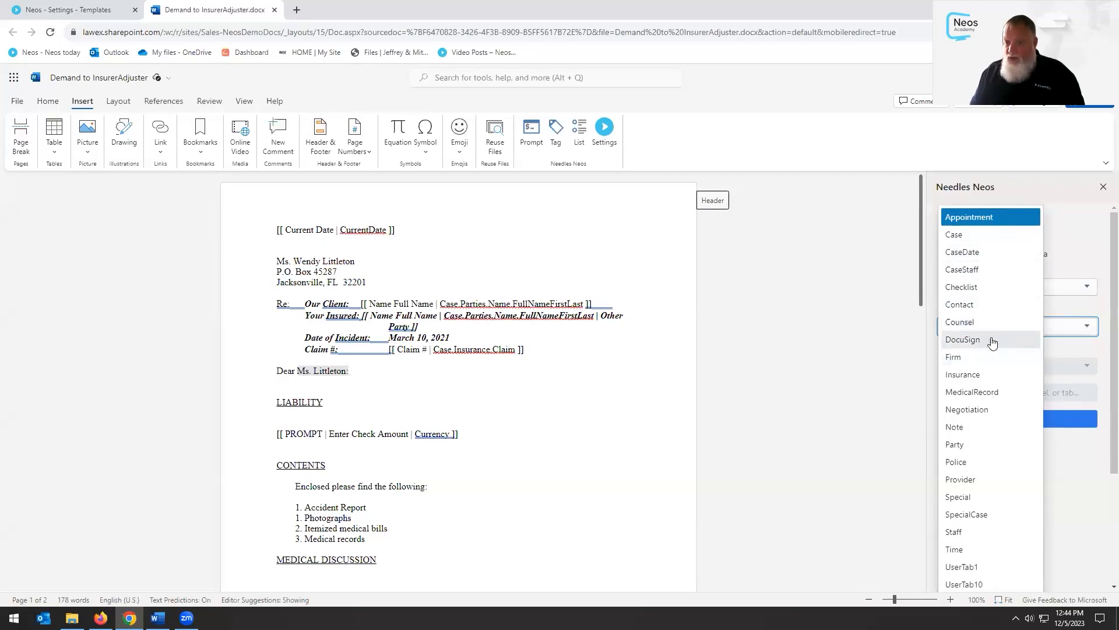
pyautogui.click(992, 340)
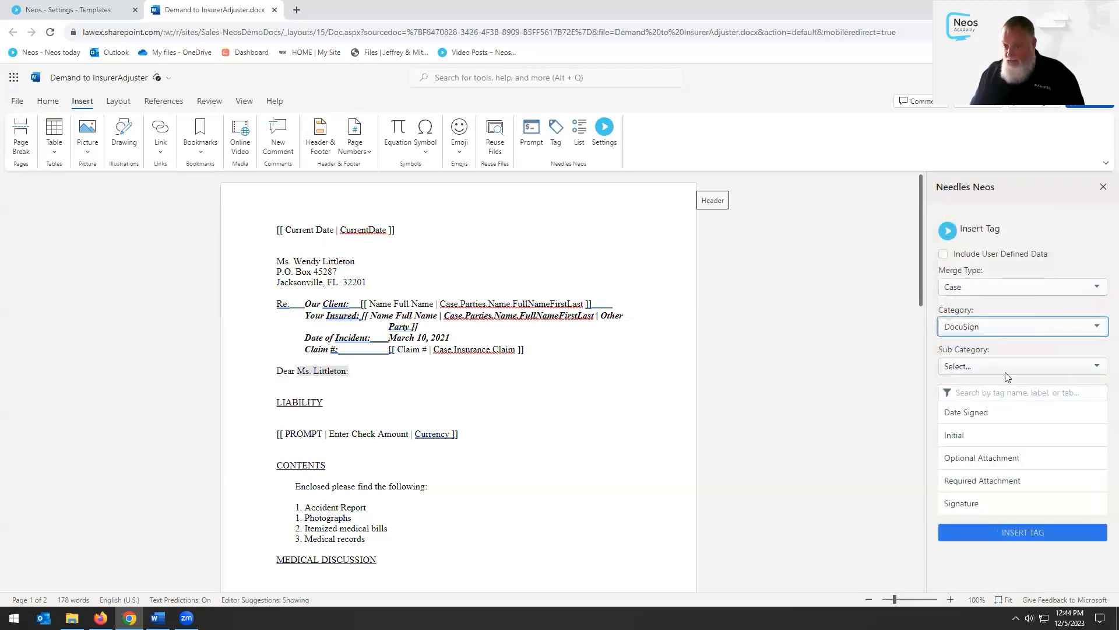
pyautogui.scroll(-2, 445, 425)
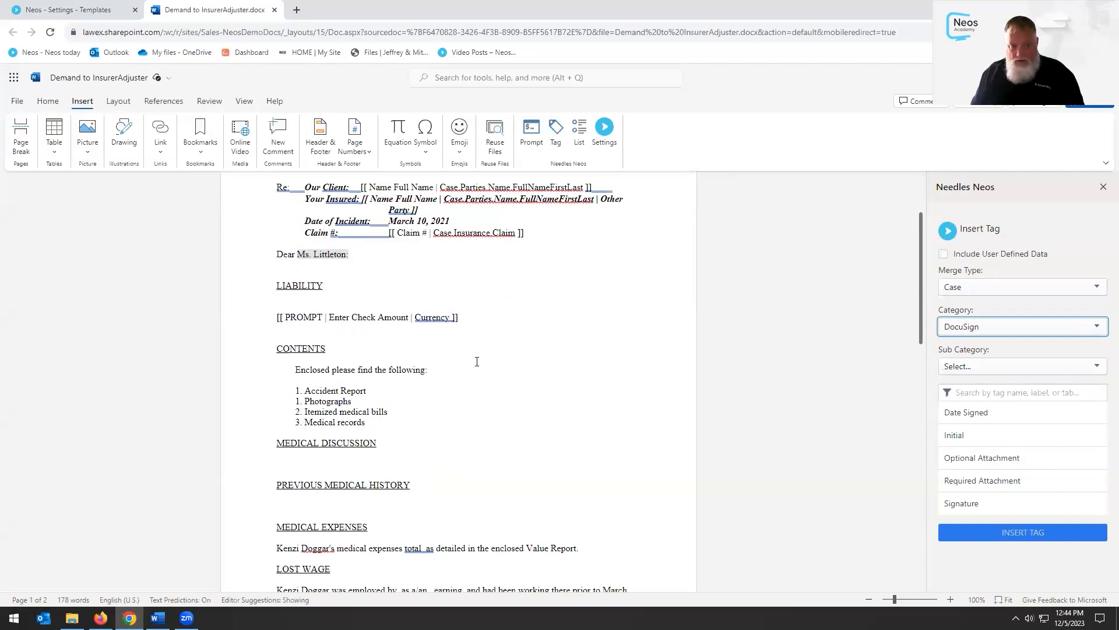
pyautogui.scroll(2, 434, 370)
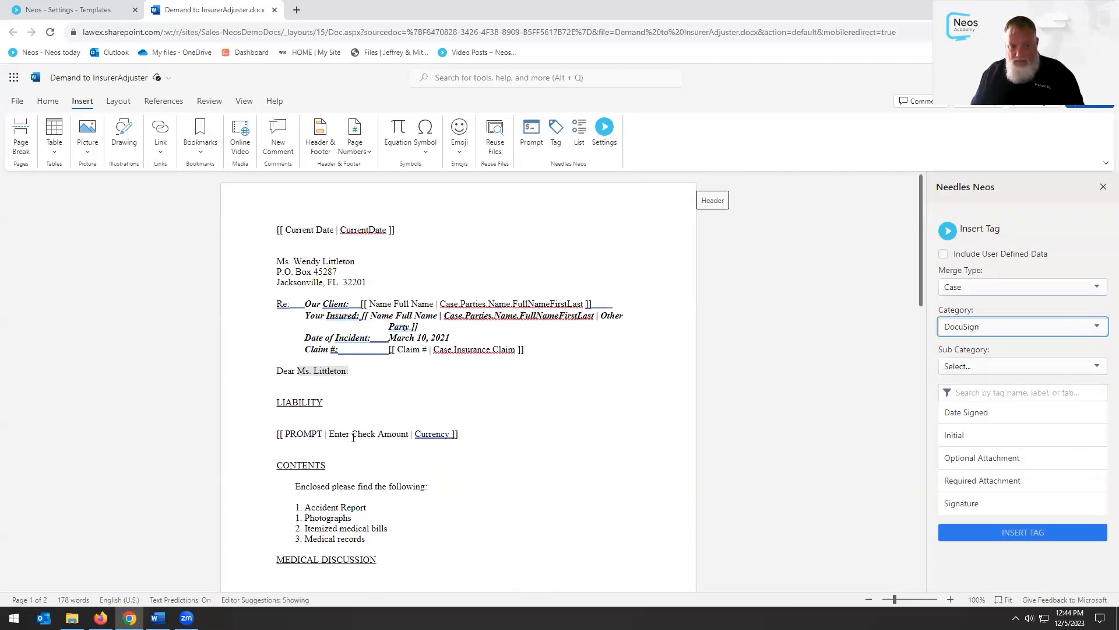
pyautogui.scroll(-3, 354, 437)
pyautogui.click(321, 451)
pyautogui.write('Date Signed')
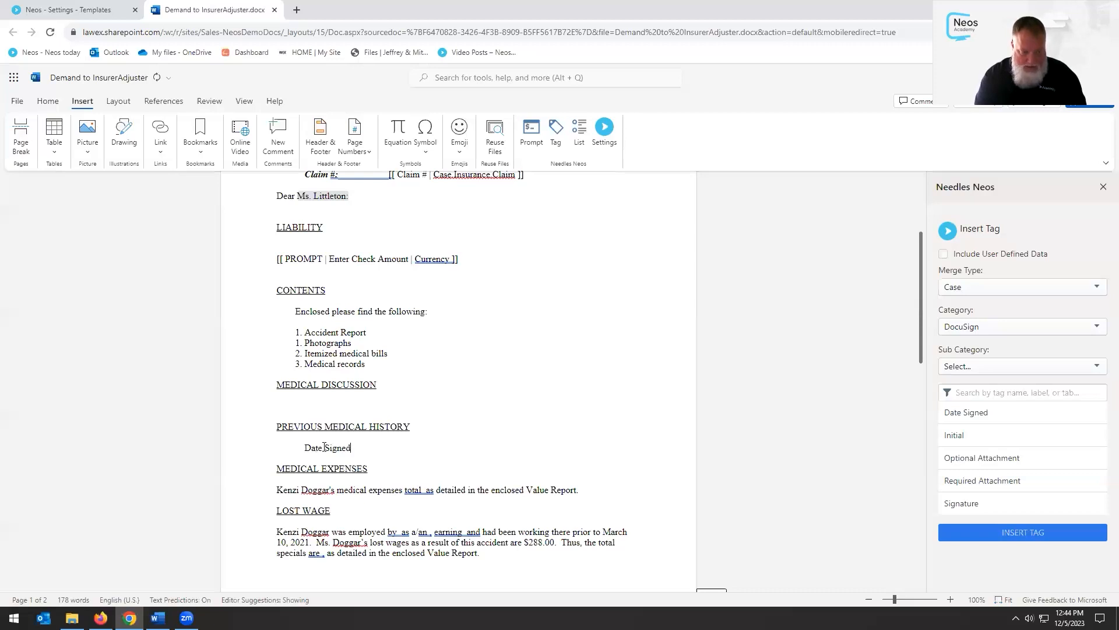
pyautogui.doubleClick(971, 412)
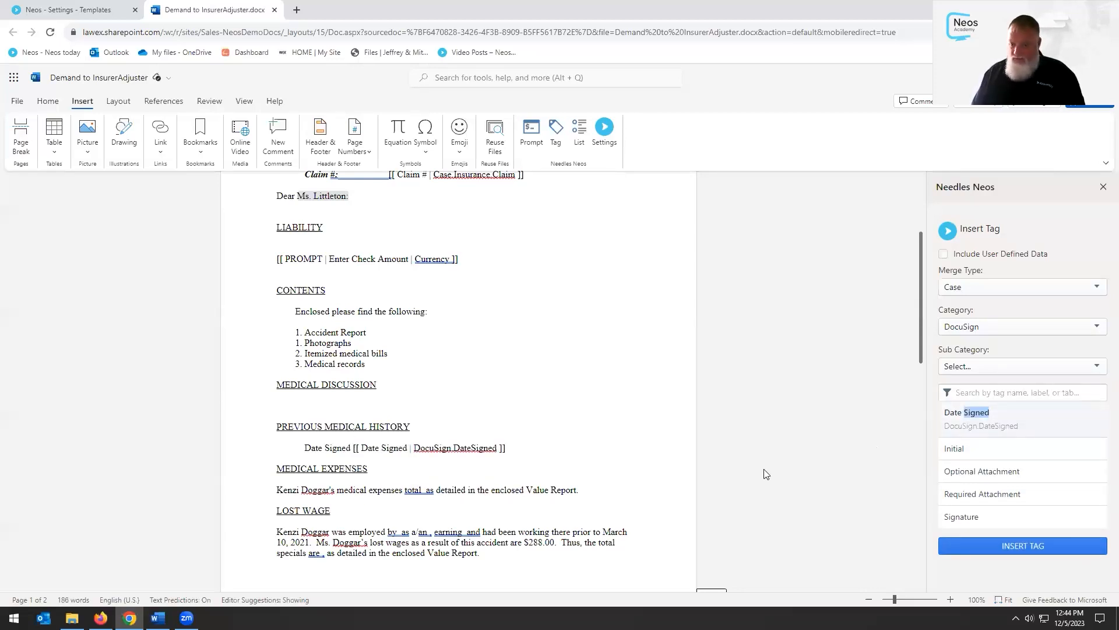
pyautogui.click(1008, 326)
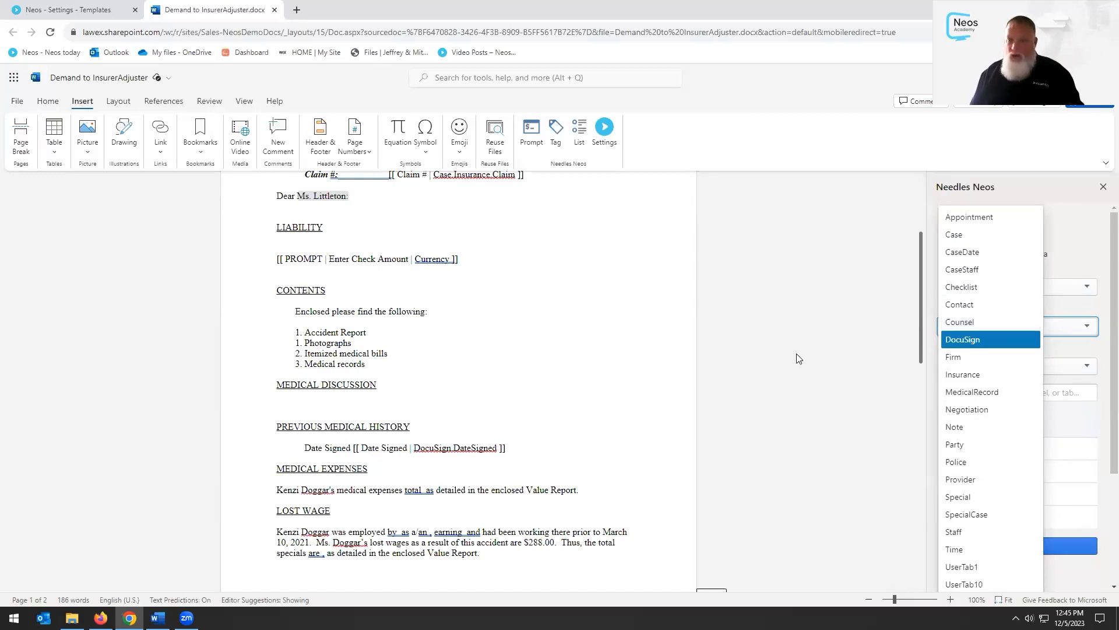
pyautogui.click(976, 341)
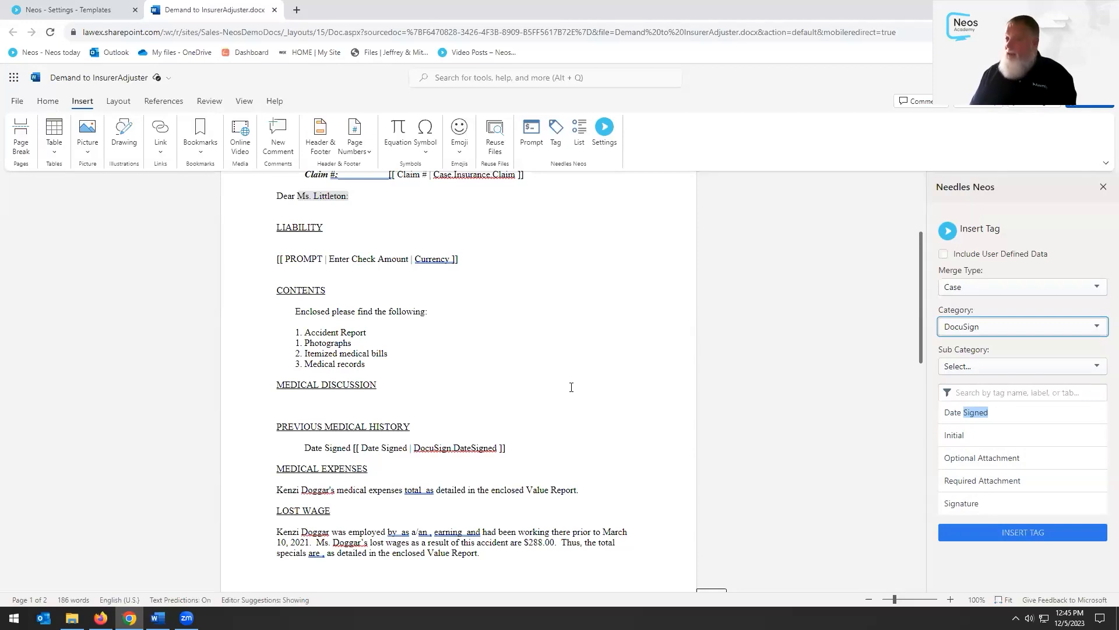
pyautogui.moveTo(522, 451); pyautogui.dragTo(291, 453)
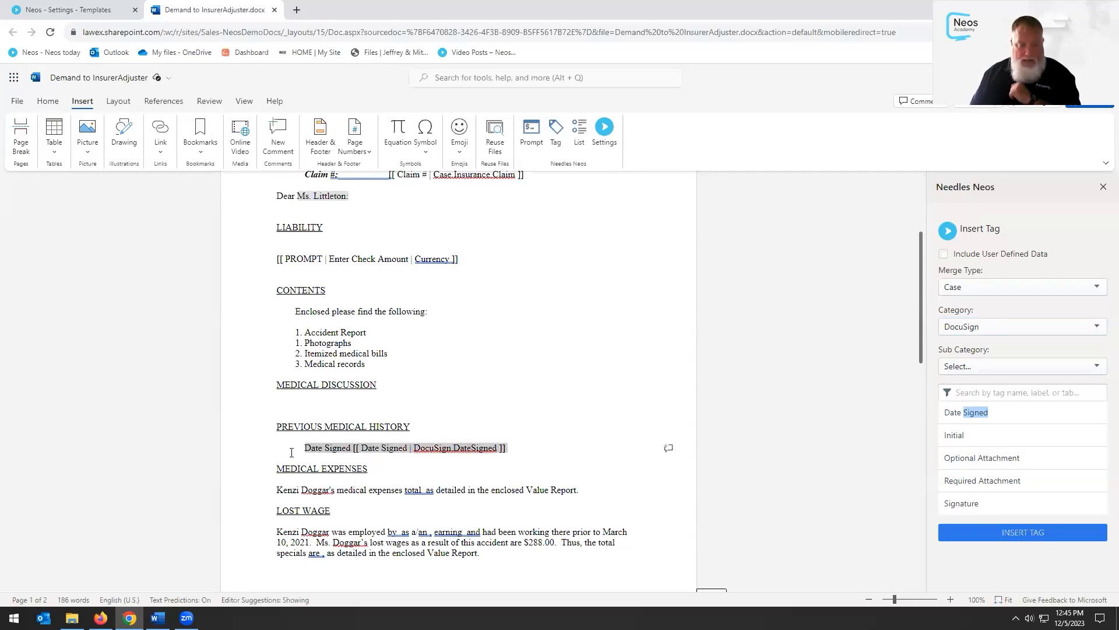
pyautogui.press('BackSpace')
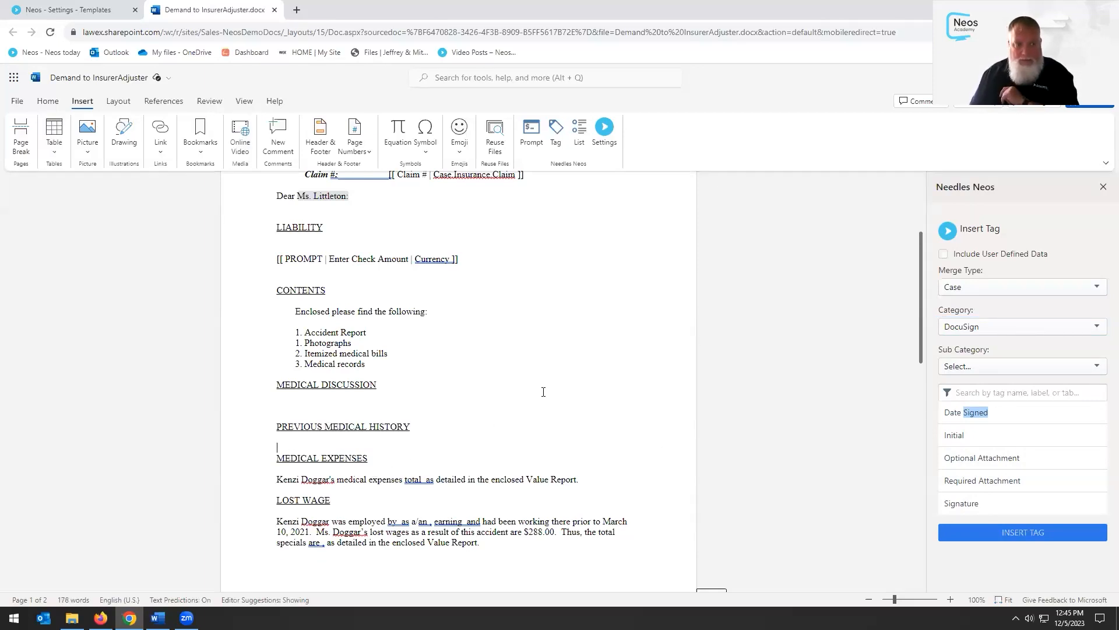
pyautogui.scroll(3, 516, 394)
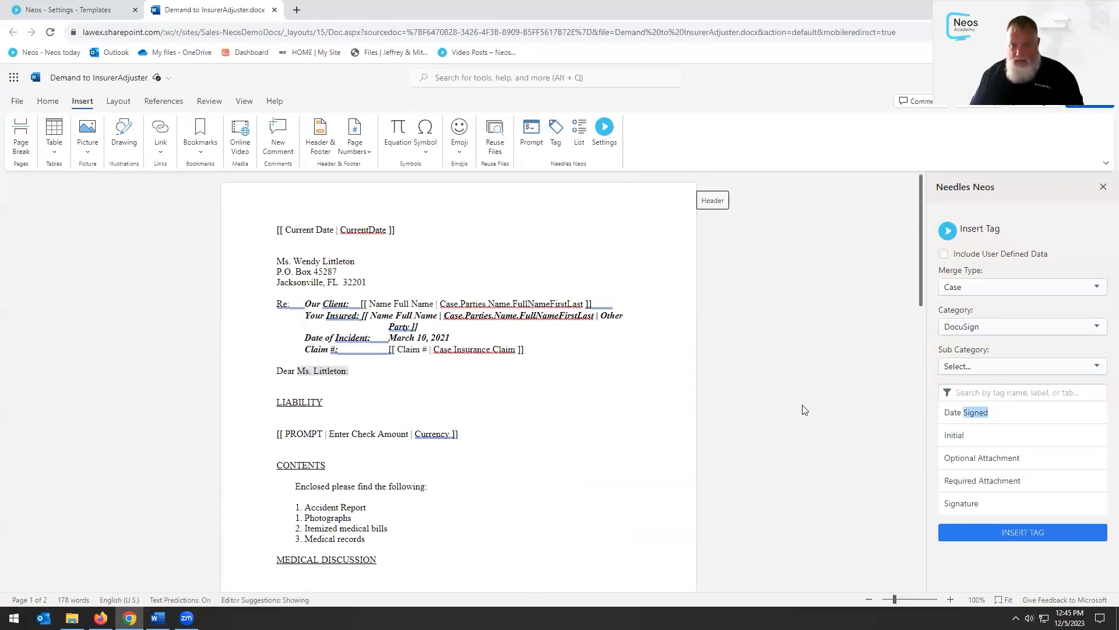
# Change the tag category to Party, then to Case, and place the cursor below the greeting
pyautogui.click(1026, 328)
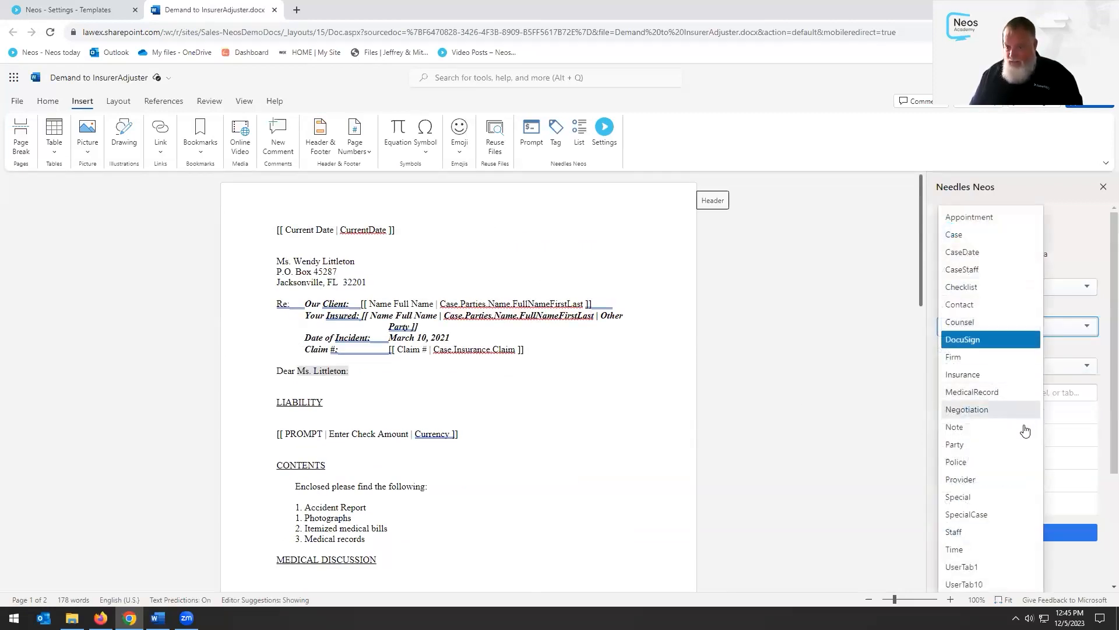
pyautogui.click(989, 446)
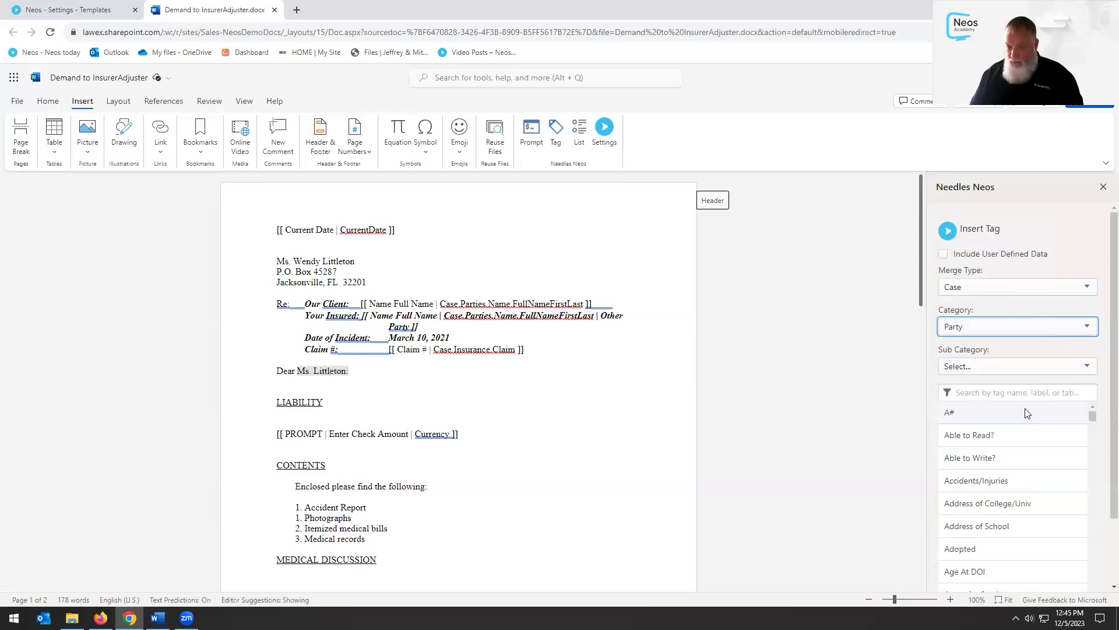
pyautogui.scroll(-3, 1006, 497)
pyautogui.scroll(-2, 1006, 497)
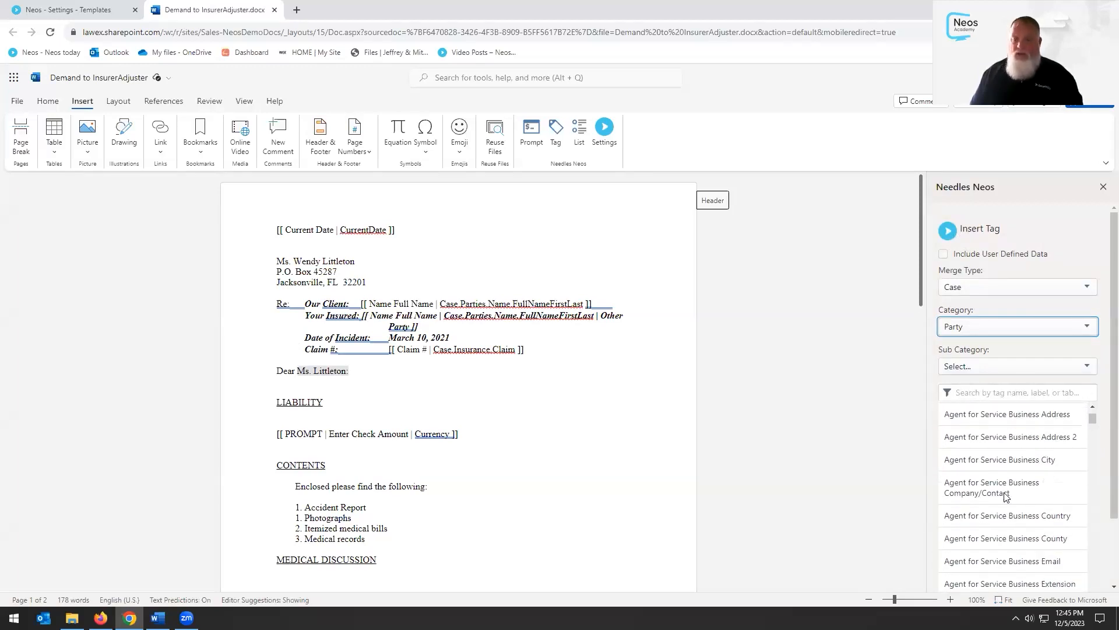
pyautogui.click(984, 331)
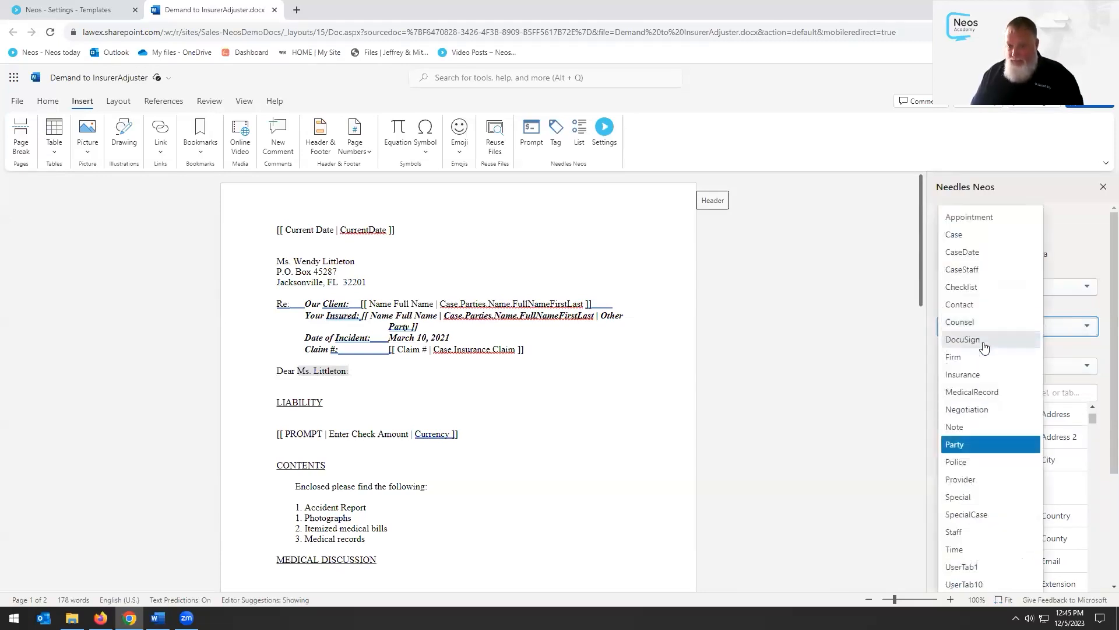
pyautogui.click(984, 235)
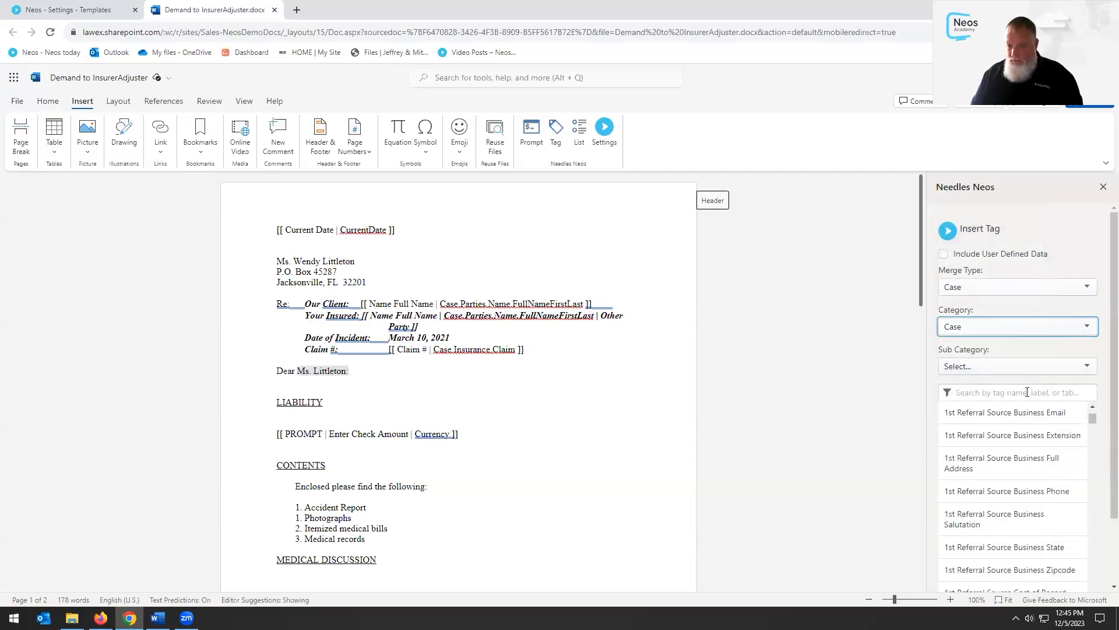
pyautogui.click(948, 398)
pyautogui.click(893, 383)
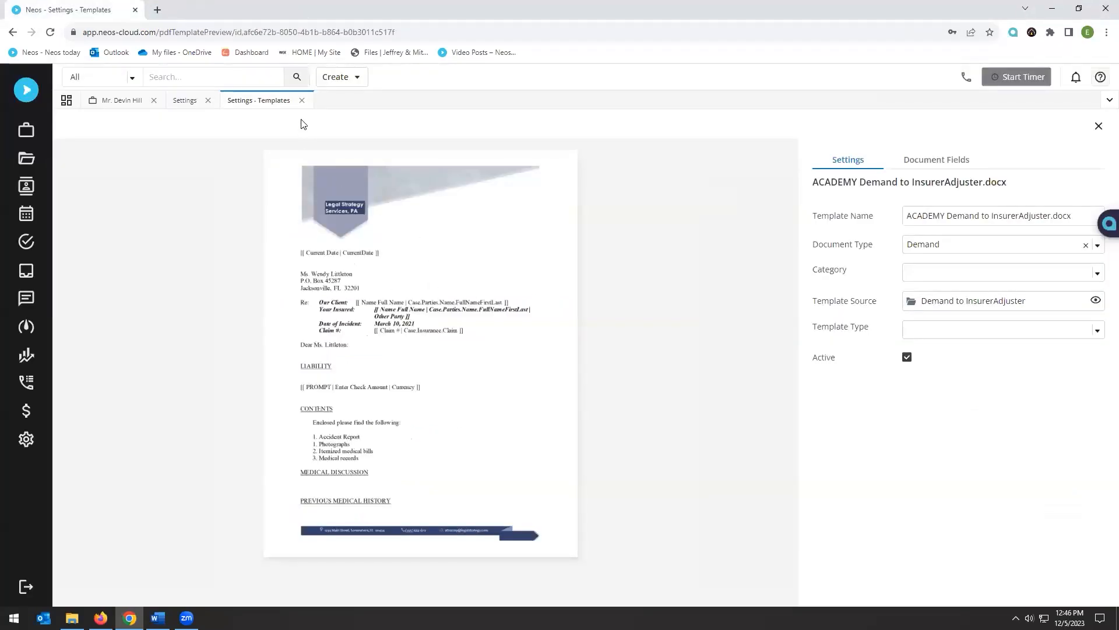
# Close the Word tab and the Settings - Templates tabs to get back to the case Documents list
pyautogui.click(302, 102)
pyautogui.click(209, 100)
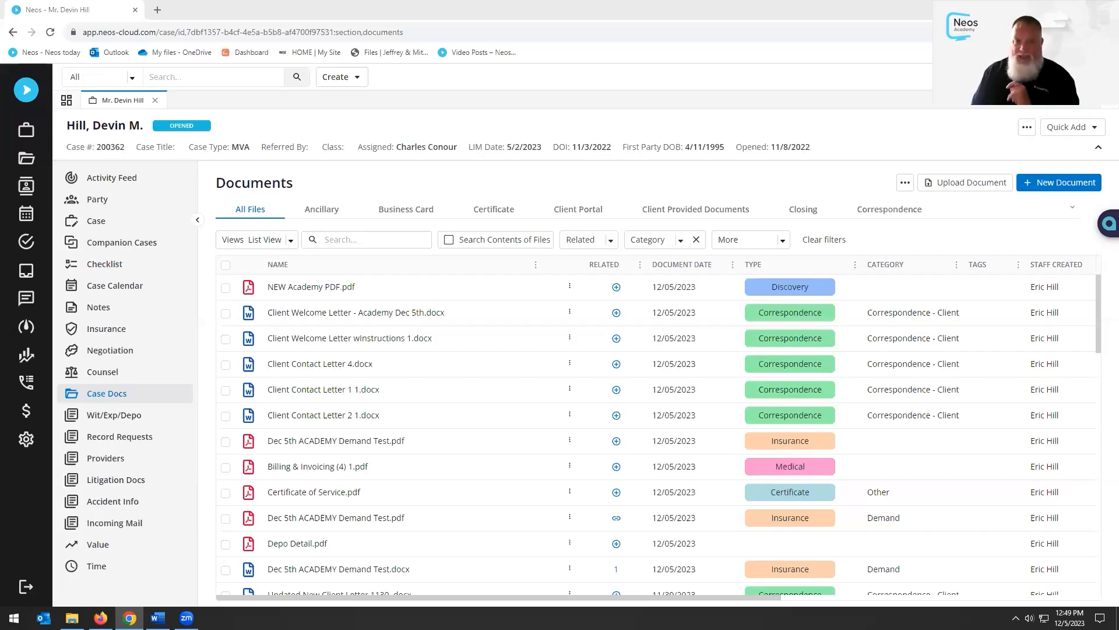
pyautogui.click(888, 141)
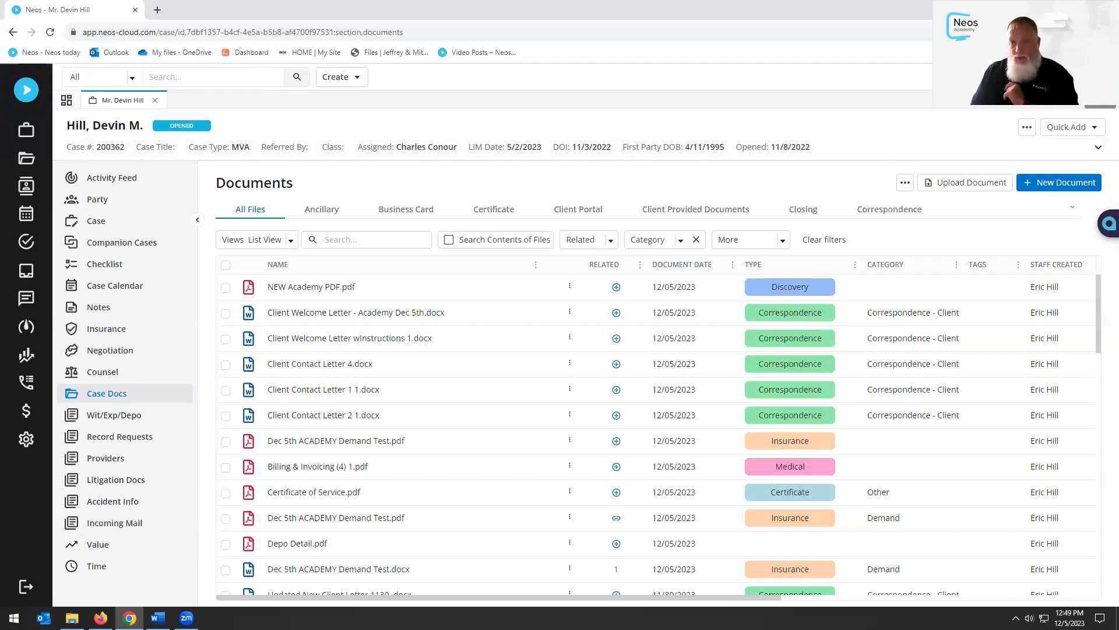
# Open the Assembly support portal and launch Ideas & Enhancements from its Service Catalog
pyautogui.click(1099, 78)
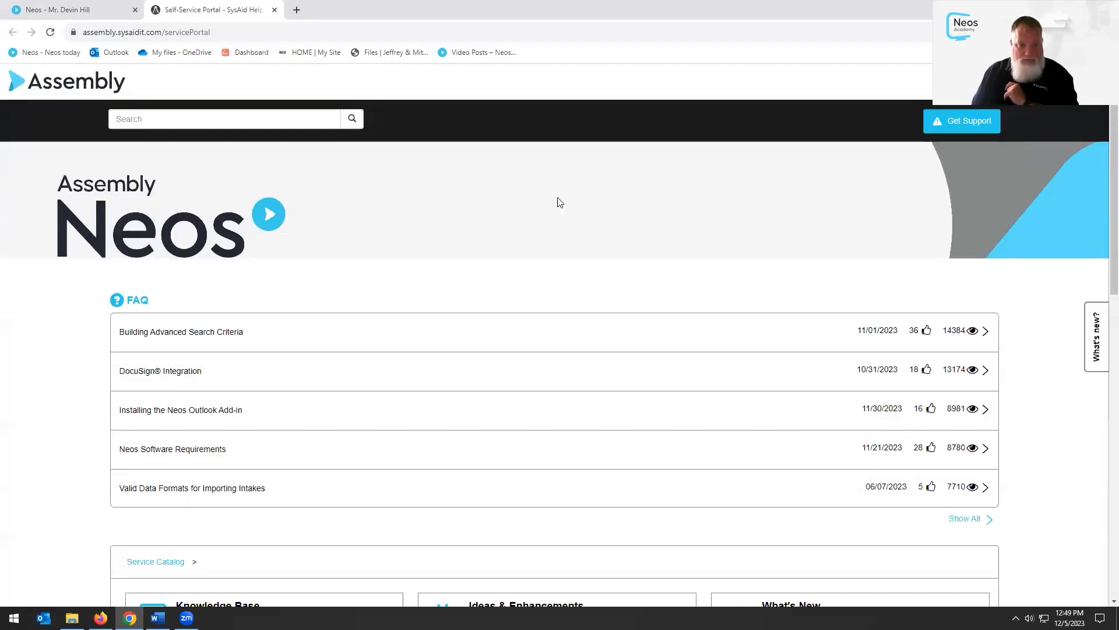
pyautogui.scroll(-4, 560, 262)
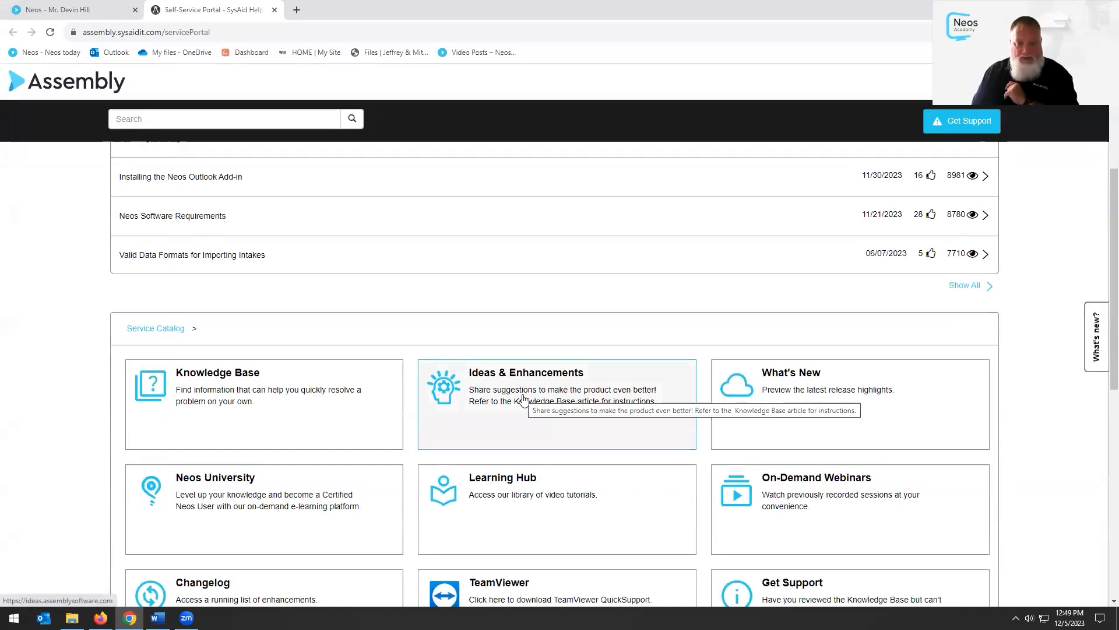
pyautogui.click(524, 399)
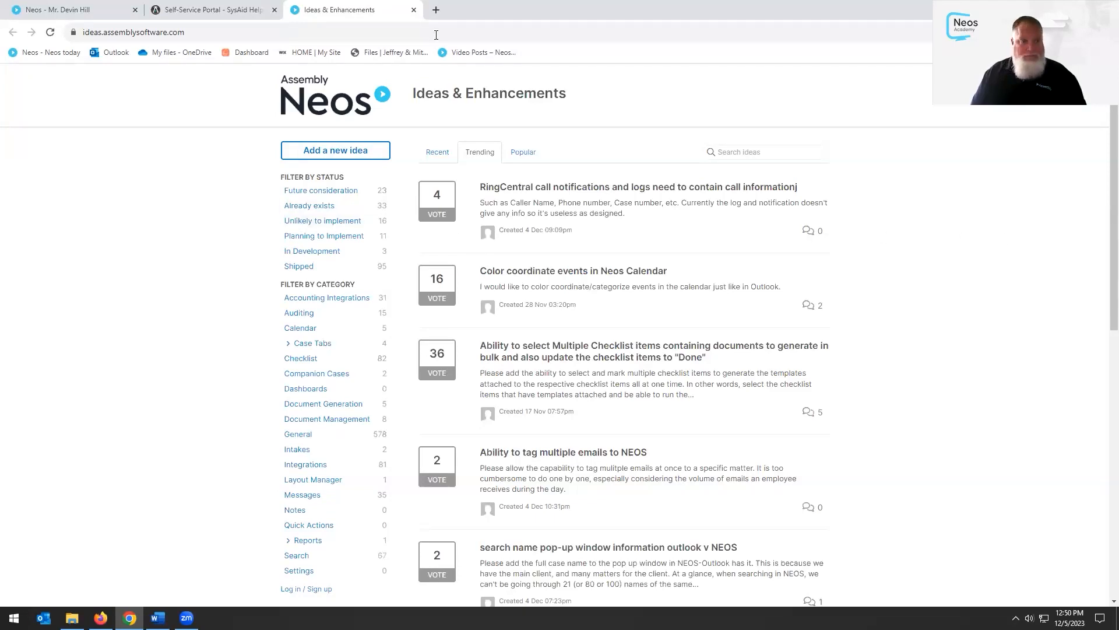
# Close the Ideas & Enhancements tab after reviewing the trending requests
pyautogui.click(414, 10)
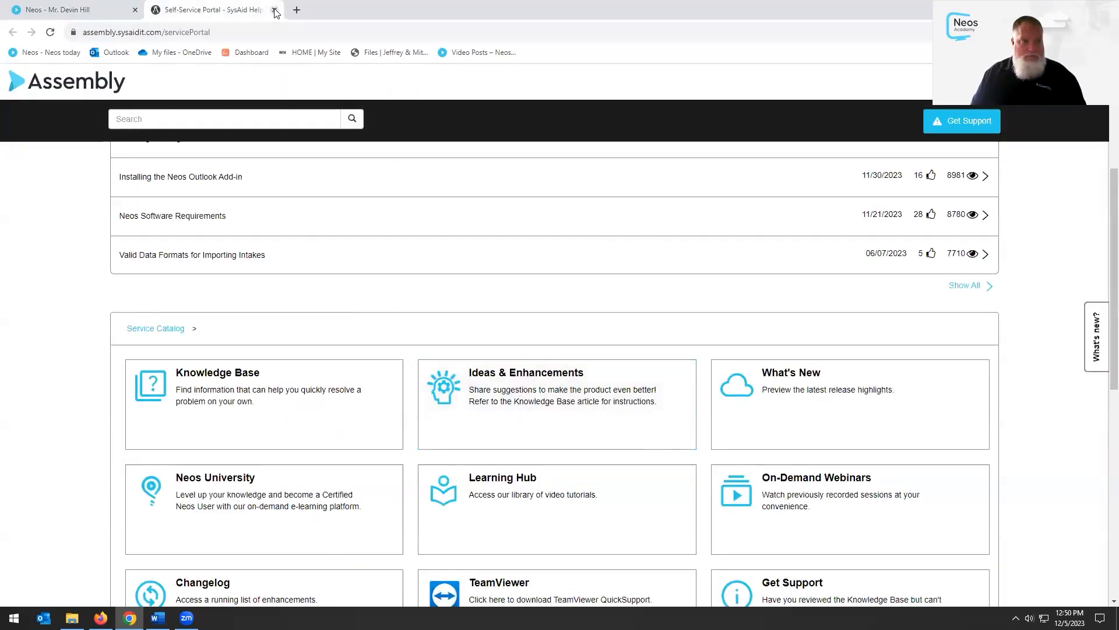
# Close the portal, check the date on the taskbar clock, and reopen the Self-Service Portal
pyautogui.click(274, 10)
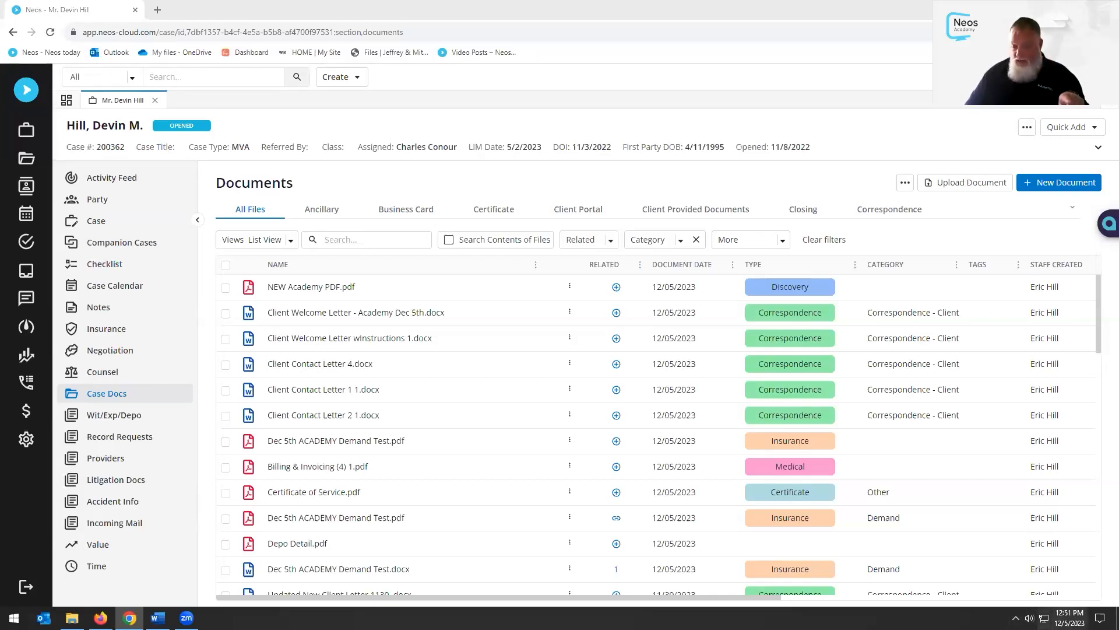
pyautogui.click(1070, 617)
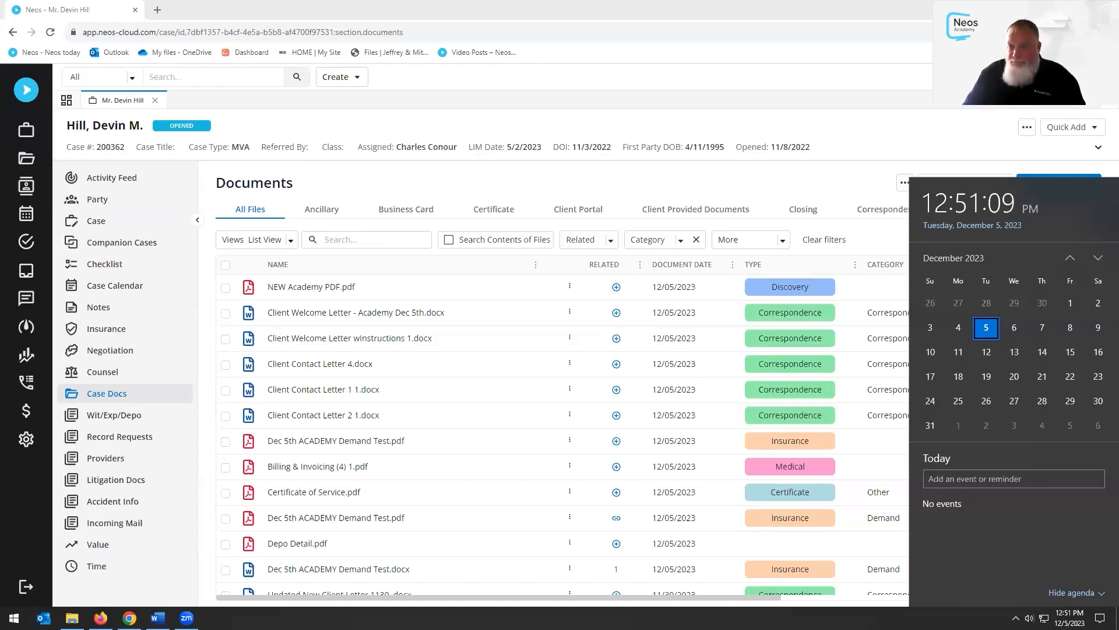
pyautogui.click(985, 93)
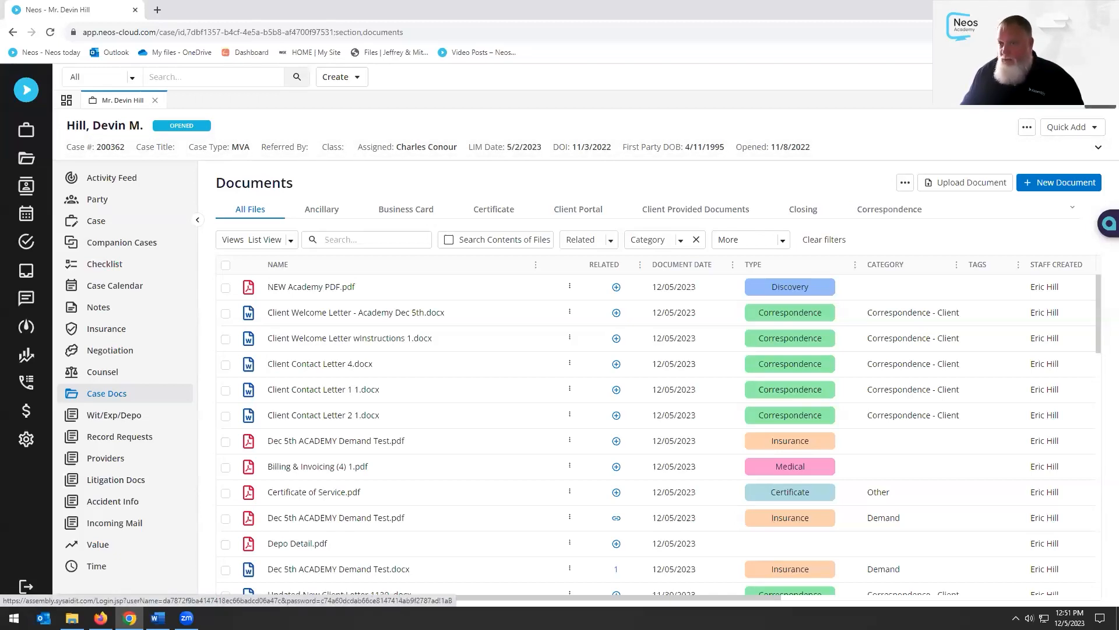
pyautogui.click(1034, 109)
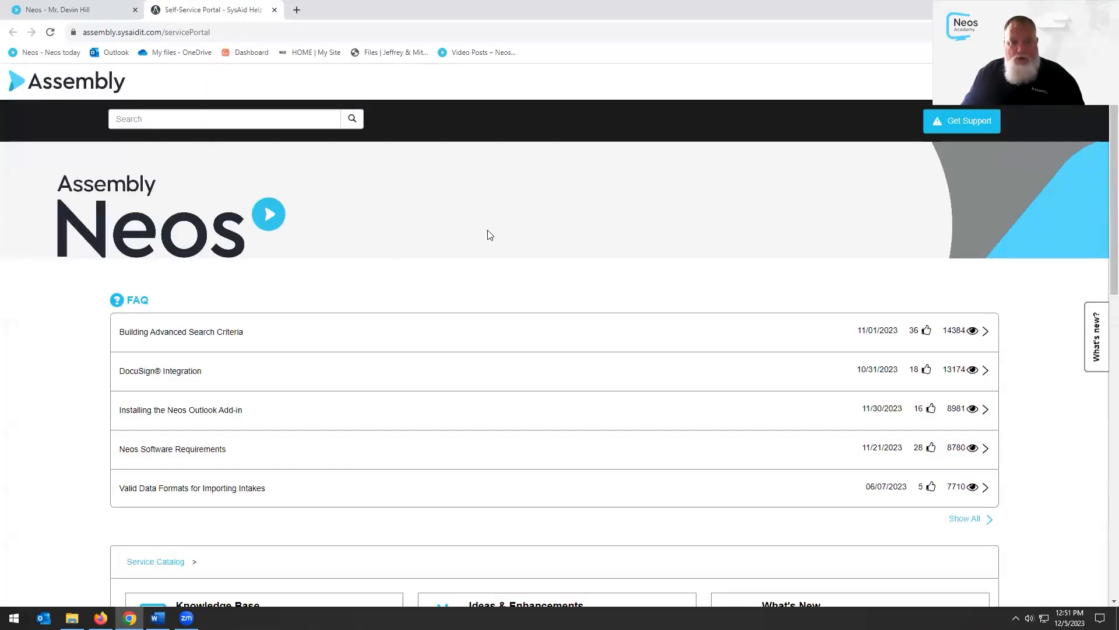
# Open Ideas & Enhancements from the Service Catalog, then close it and the portal tab
pyautogui.scroll(-5, 490, 235)
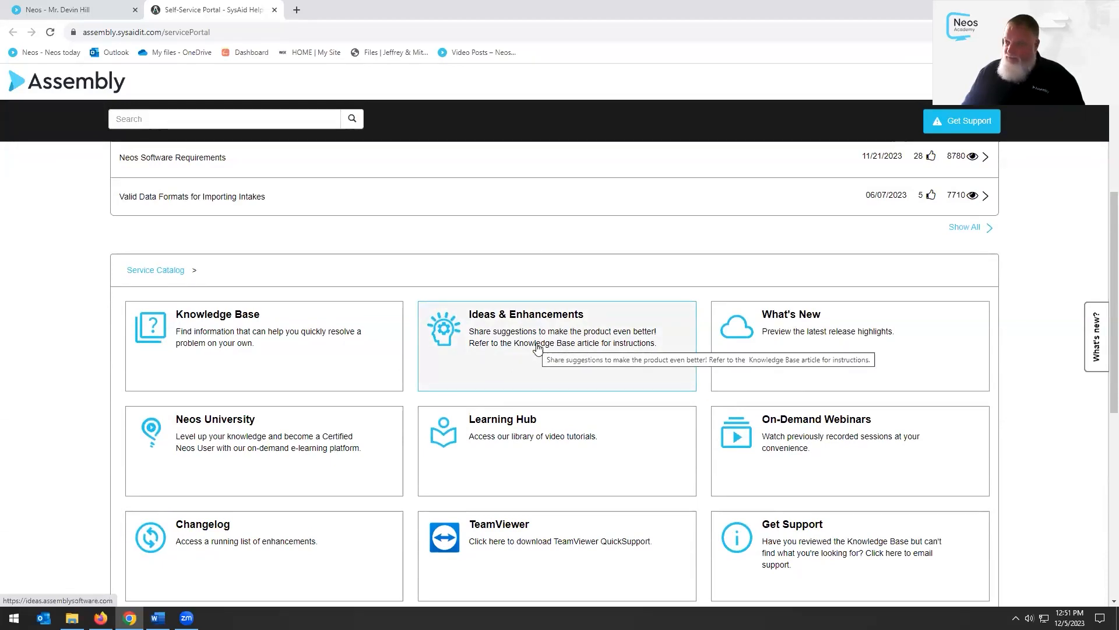
pyautogui.click(537, 348)
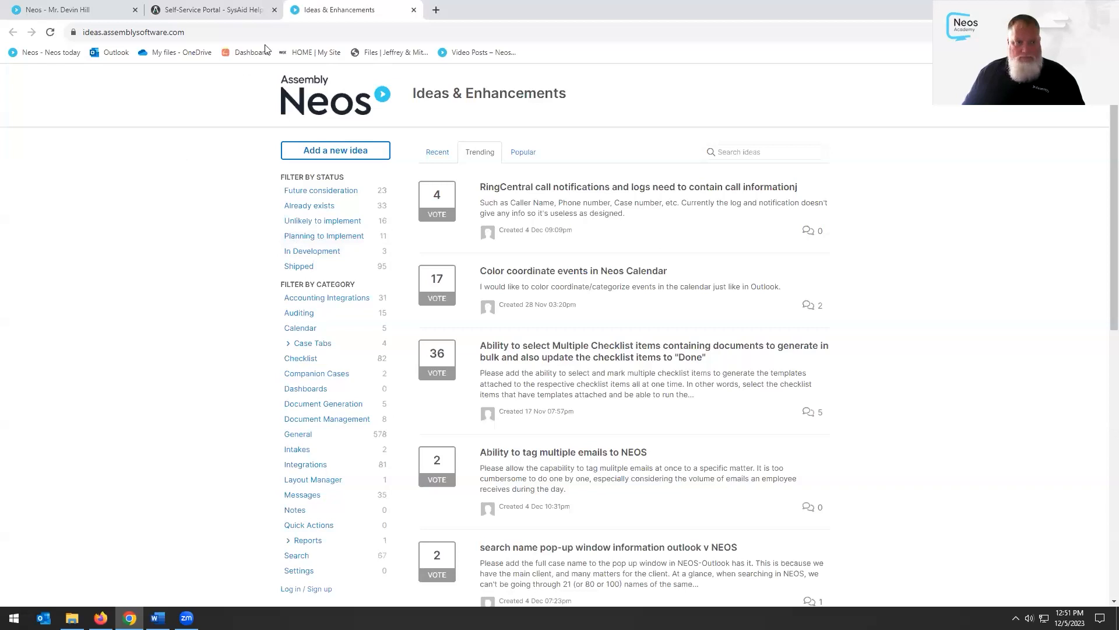
pyautogui.click(414, 10)
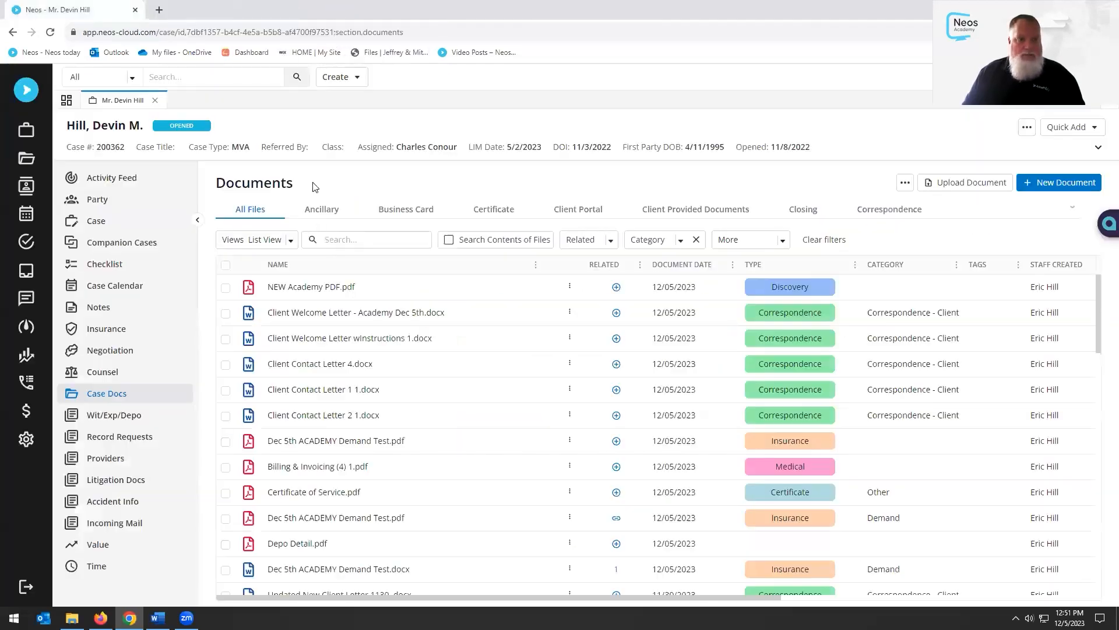
pyautogui.click(274, 10)
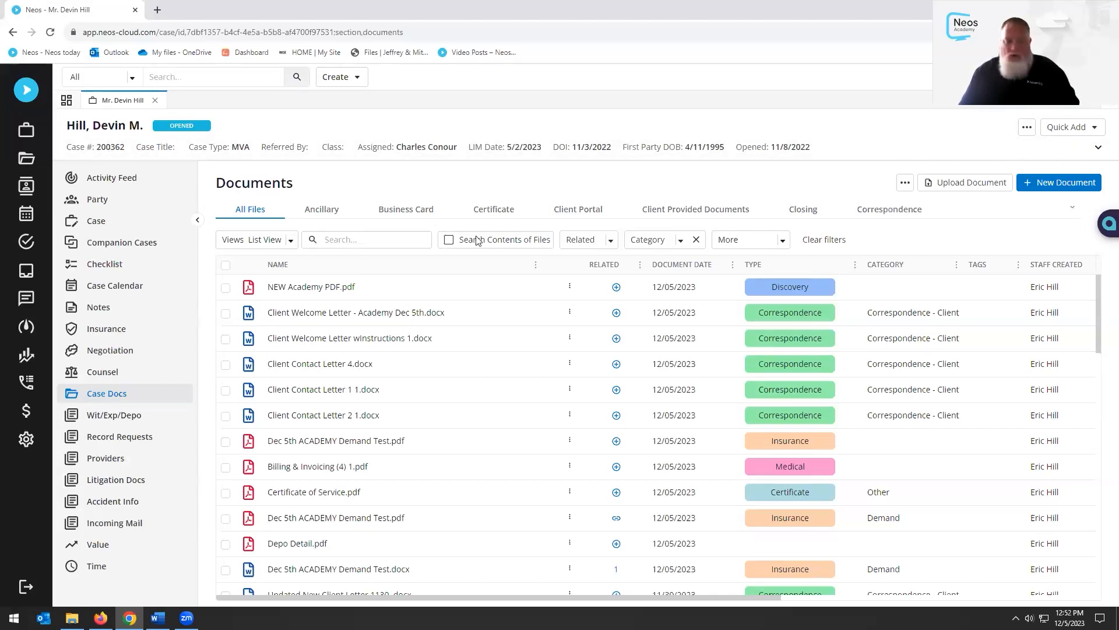
pyautogui.click(226, 314)
pyautogui.click(226, 362)
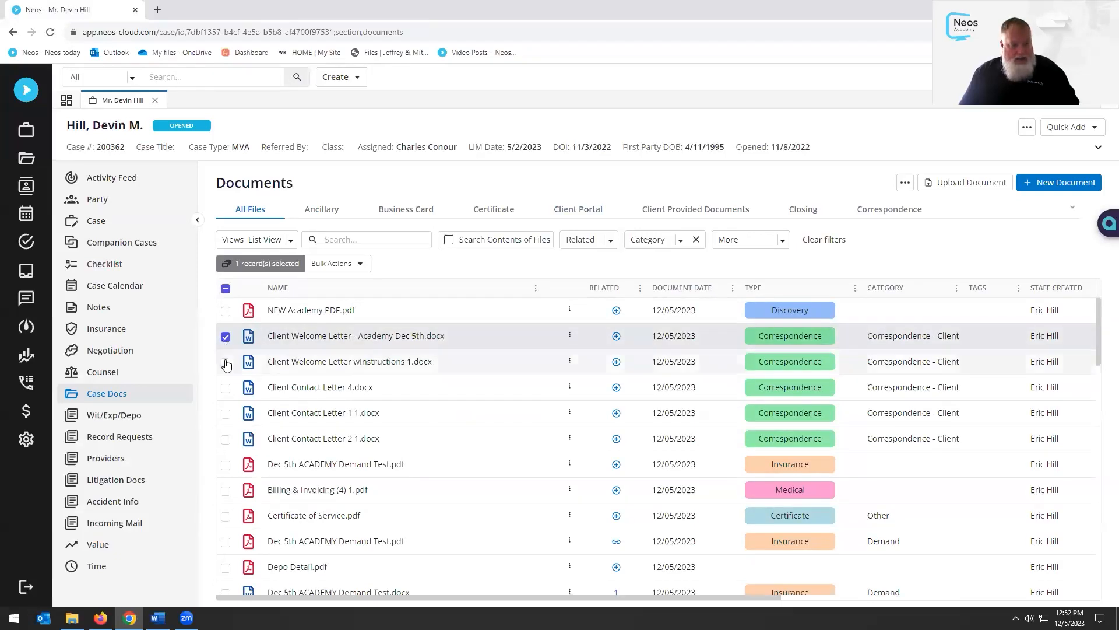
pyautogui.click(225, 388)
pyautogui.click(226, 413)
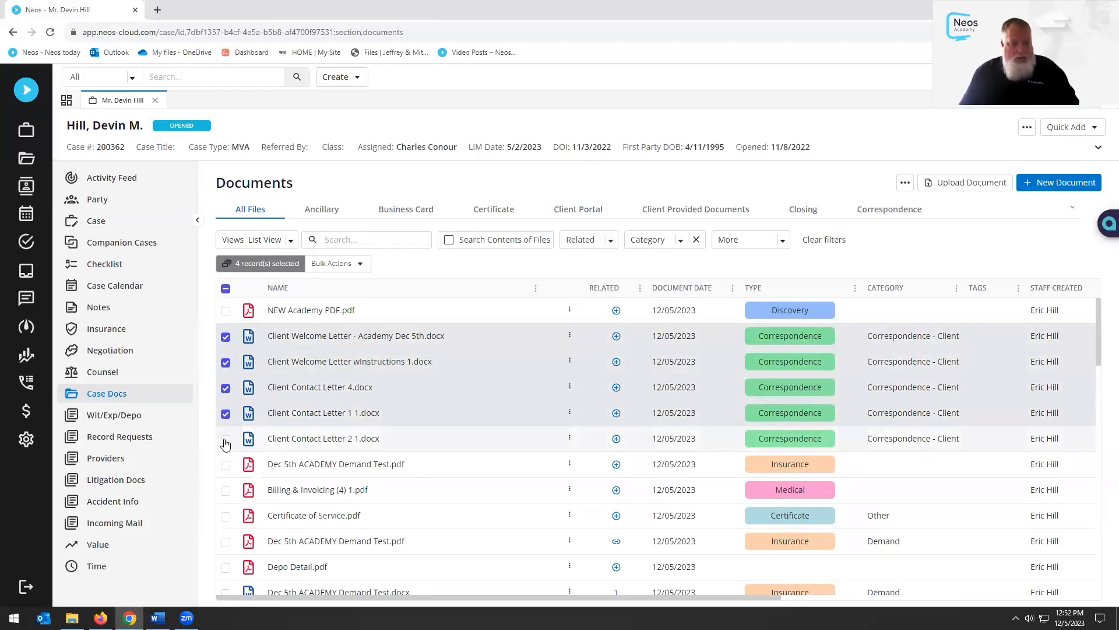
pyautogui.click(226, 439)
pyautogui.click(356, 264)
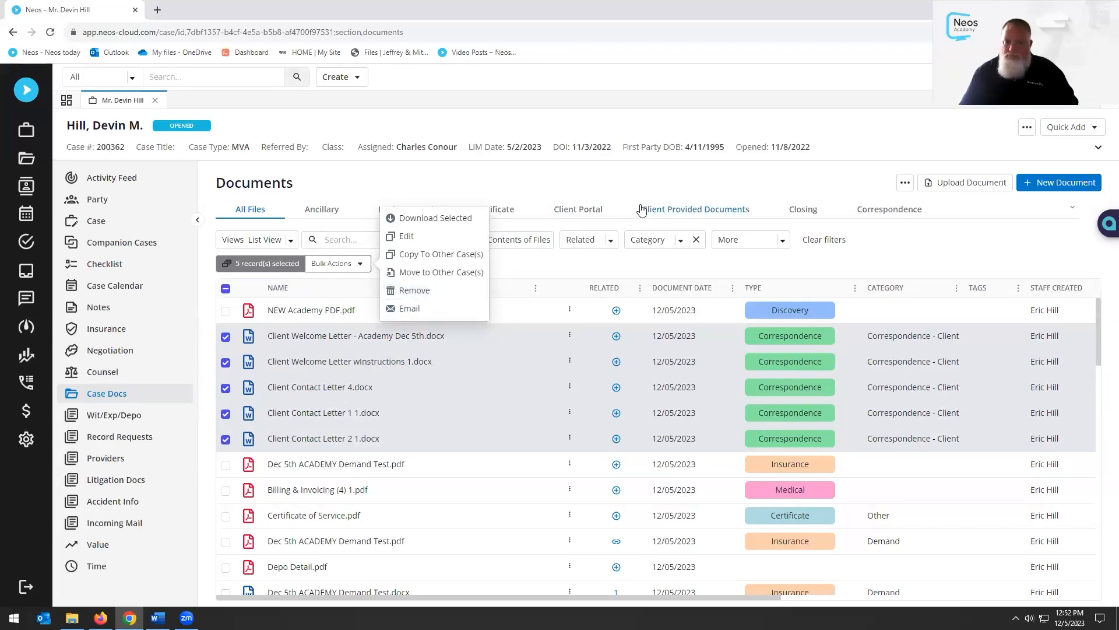
pyautogui.click(644, 182)
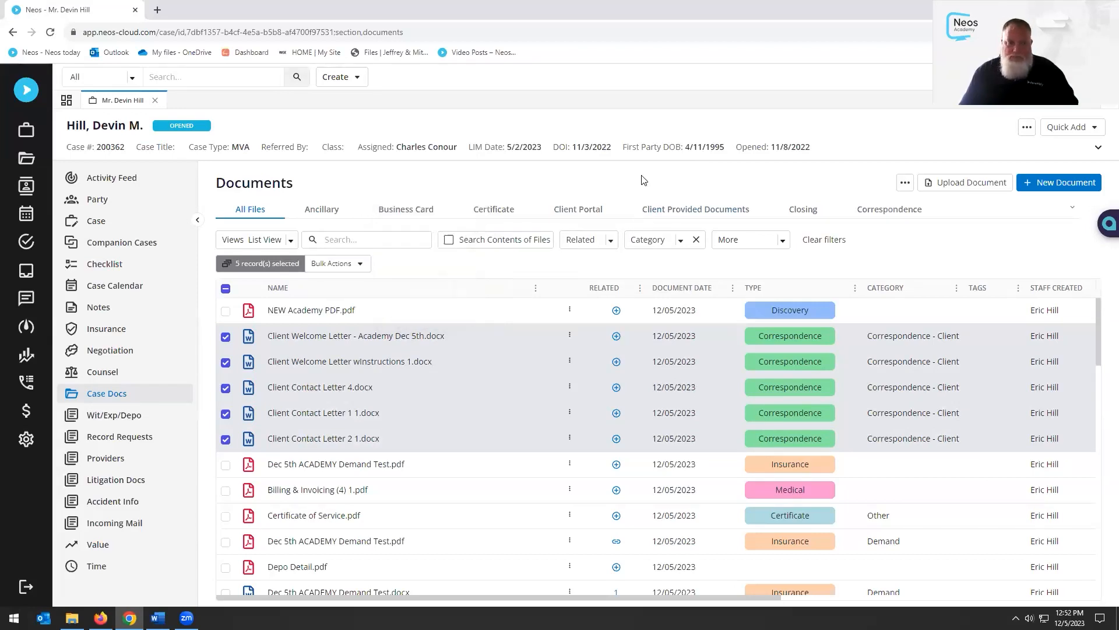
pyautogui.click(226, 337)
pyautogui.click(226, 362)
pyautogui.click(226, 388)
pyautogui.click(225, 413)
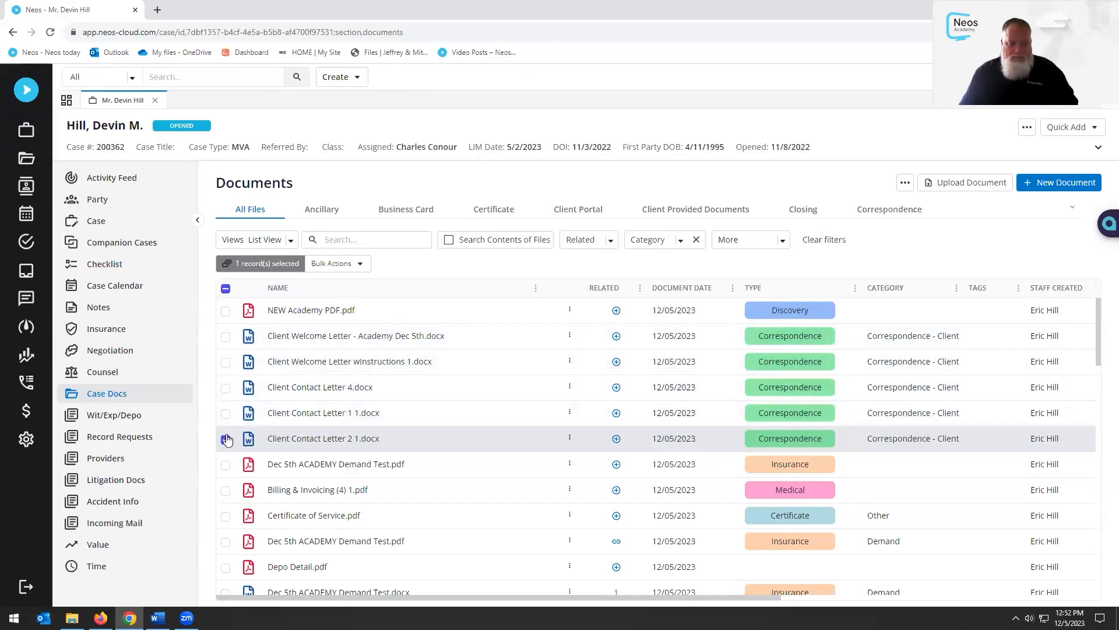
pyautogui.click(225, 439)
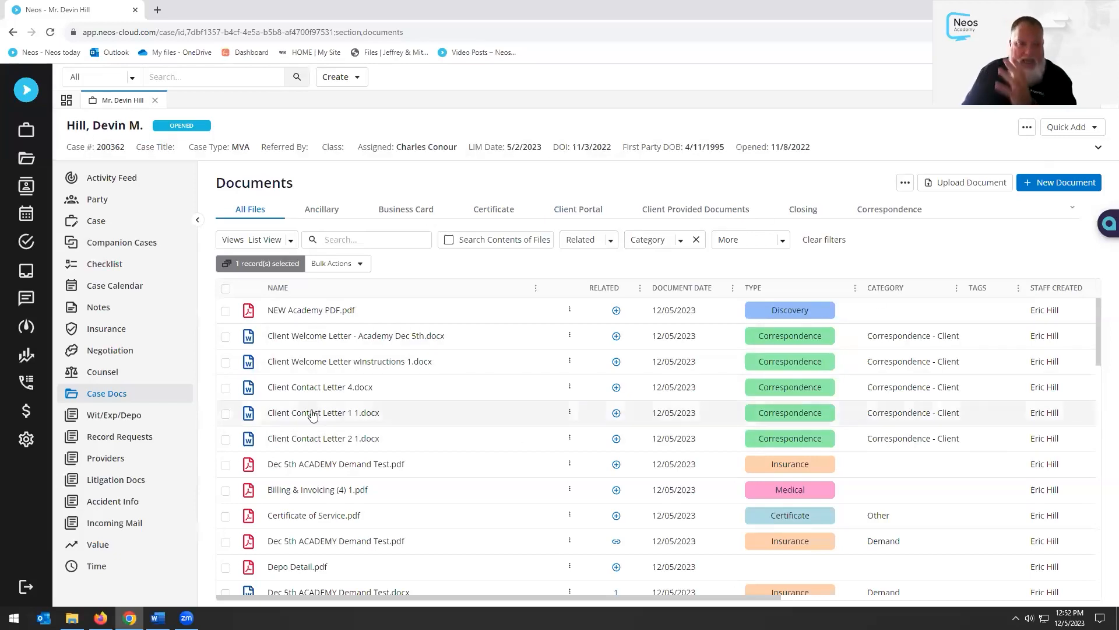
# Email the Academy welcome letter to the case contact and choose Open in Outlook from Send's options
pyautogui.click(569, 334)
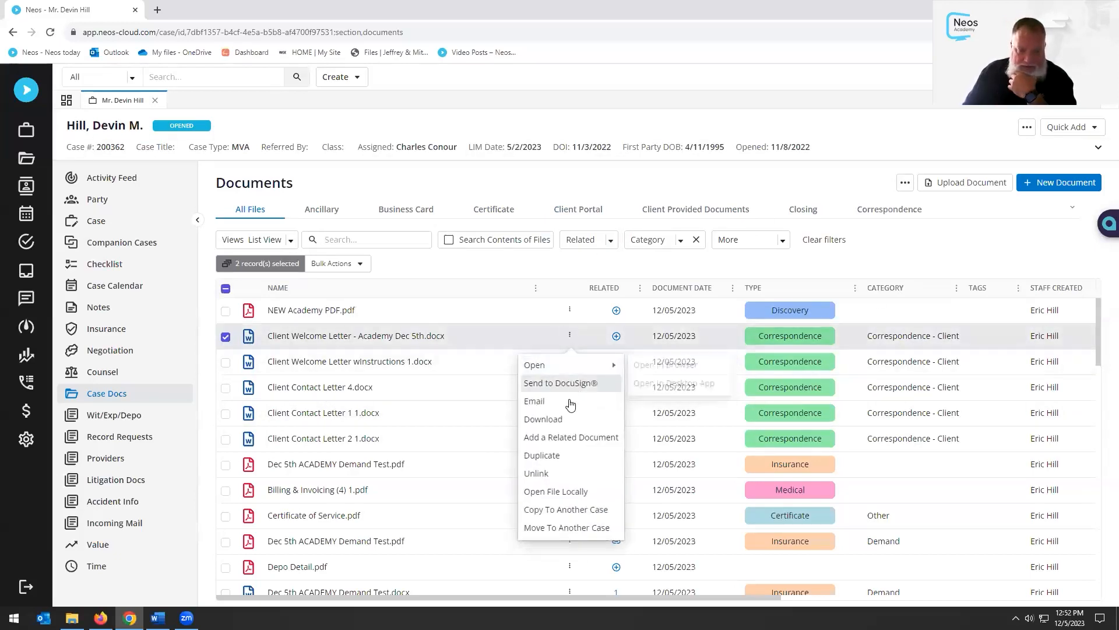
pyautogui.click(570, 404)
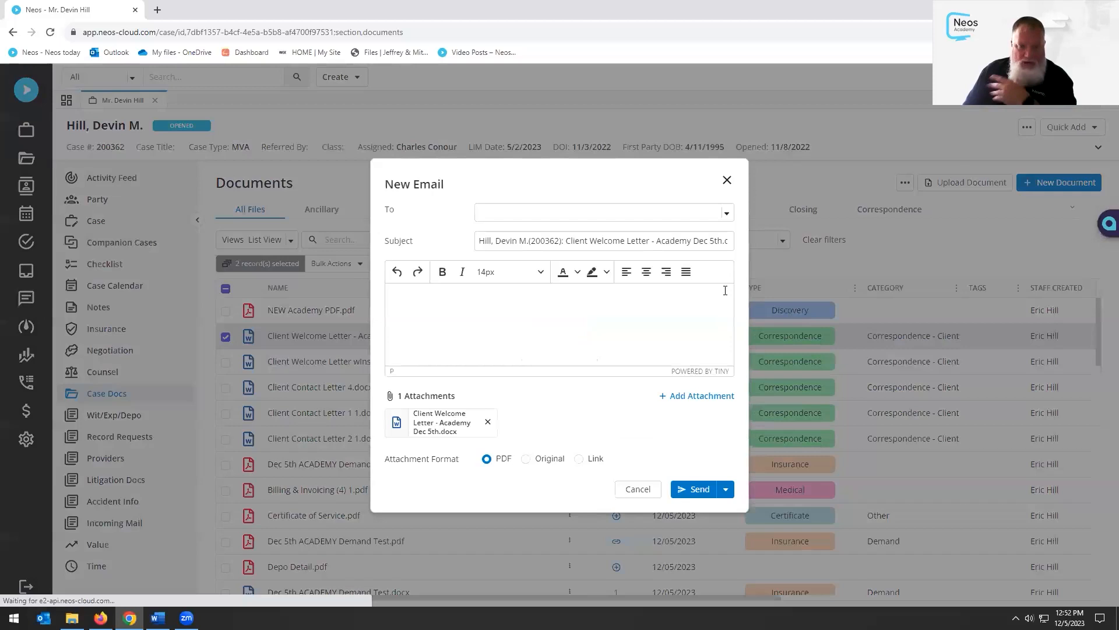
pyautogui.click(728, 214)
pyautogui.click(510, 240)
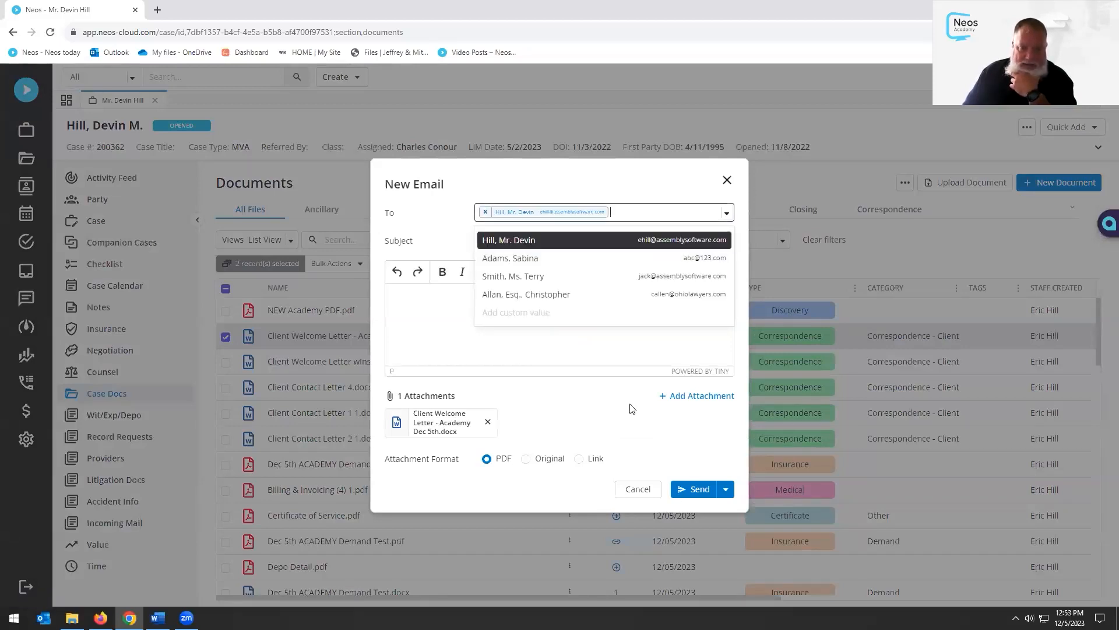
pyautogui.click(725, 491)
pyautogui.click(664, 518)
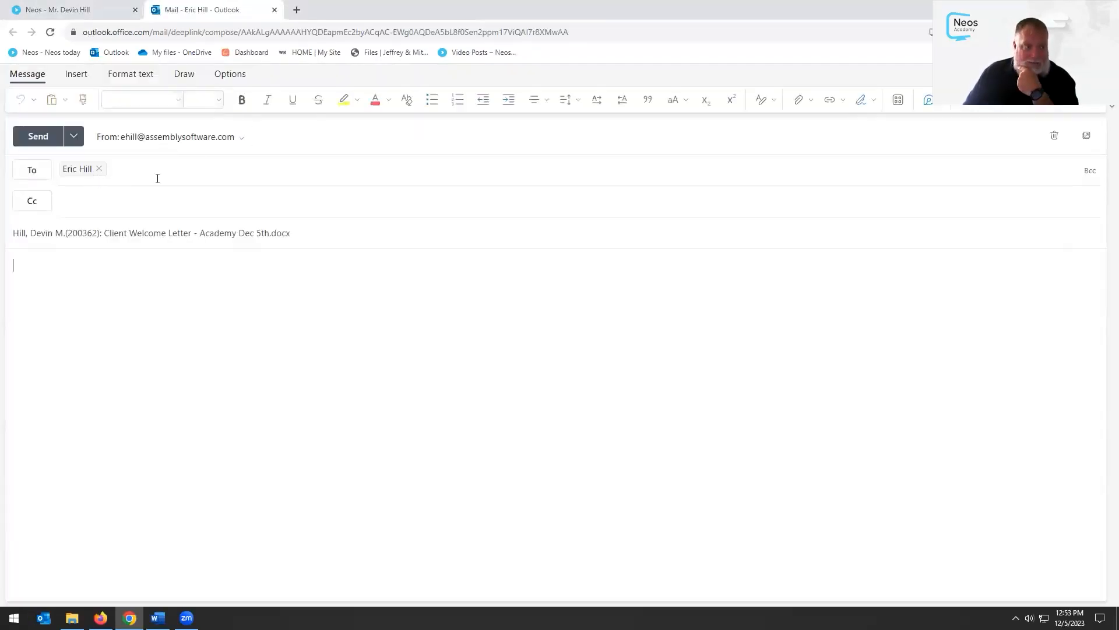
# Clear the prefilled To recipient, then close the Outlook draft tab and confirm Leave
pyautogui.click(99, 169)
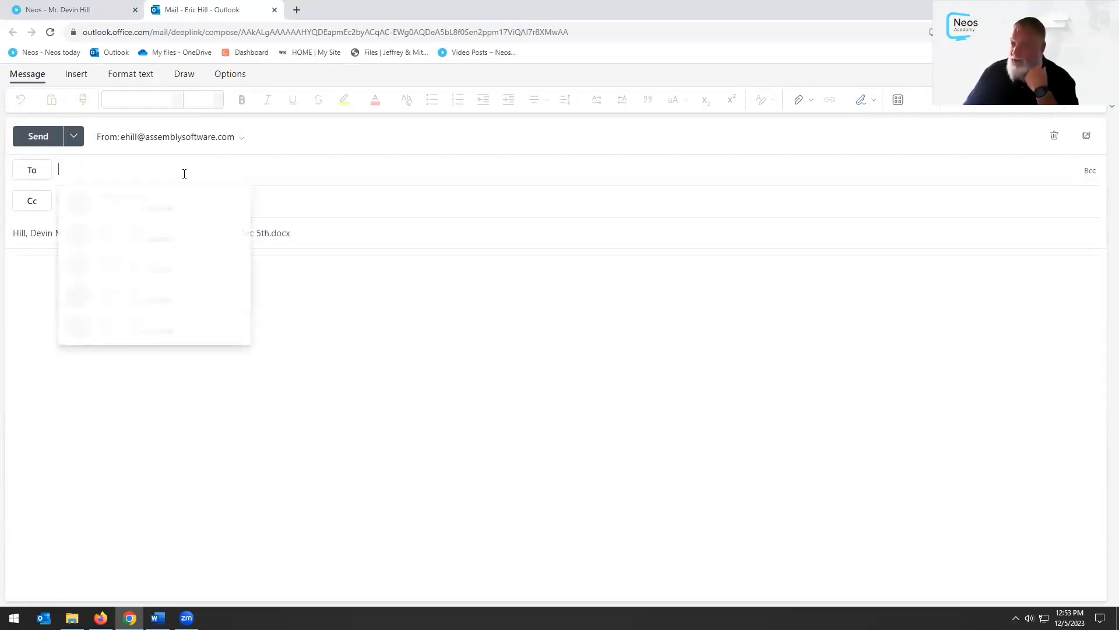
pyautogui.click(397, 182)
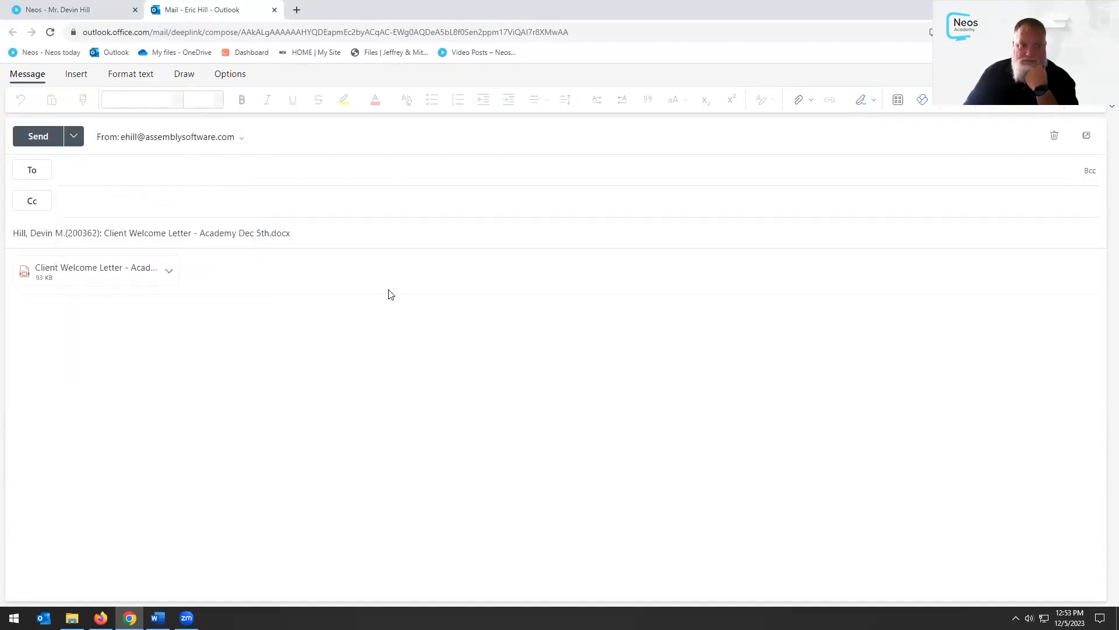
pyautogui.click(274, 11)
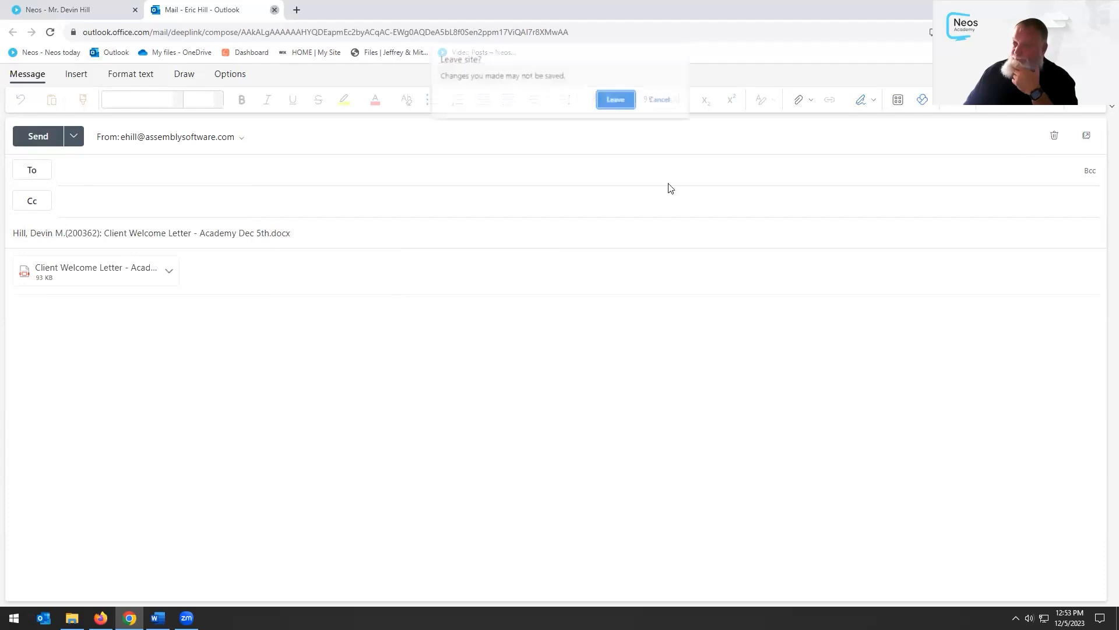
pyautogui.click(616, 105)
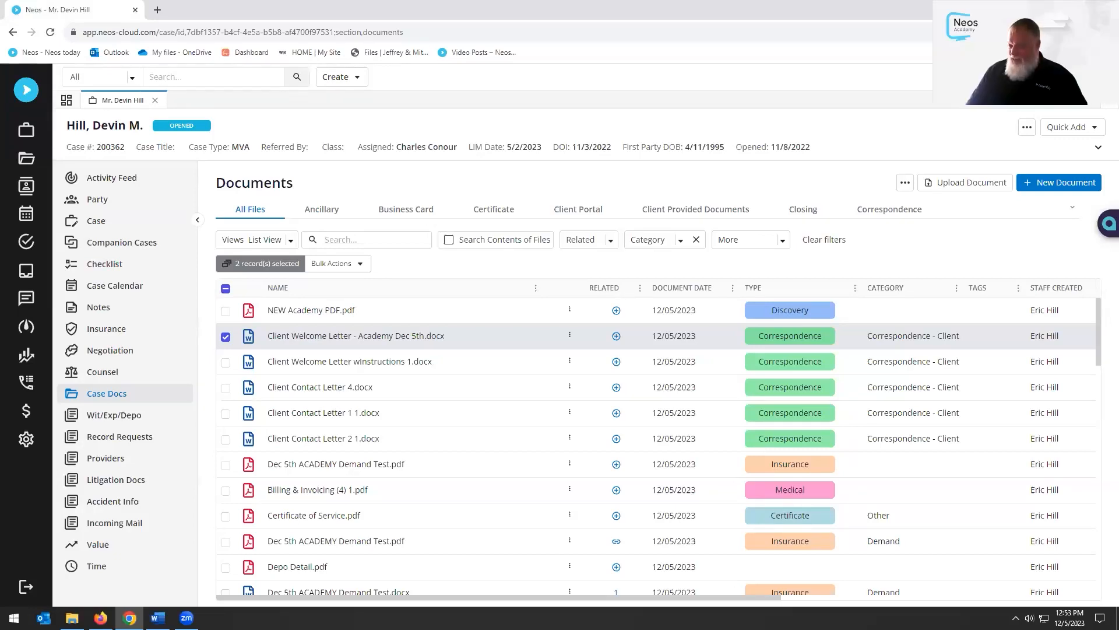
pyautogui.hotkey('alt', 'Tab')
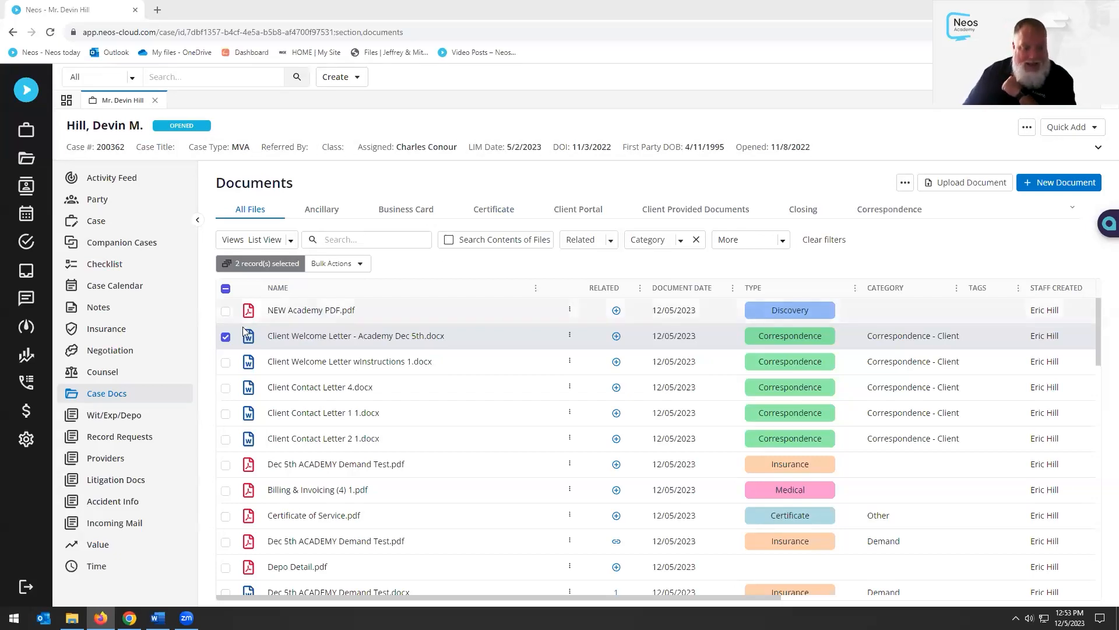
pyautogui.click(223, 338)
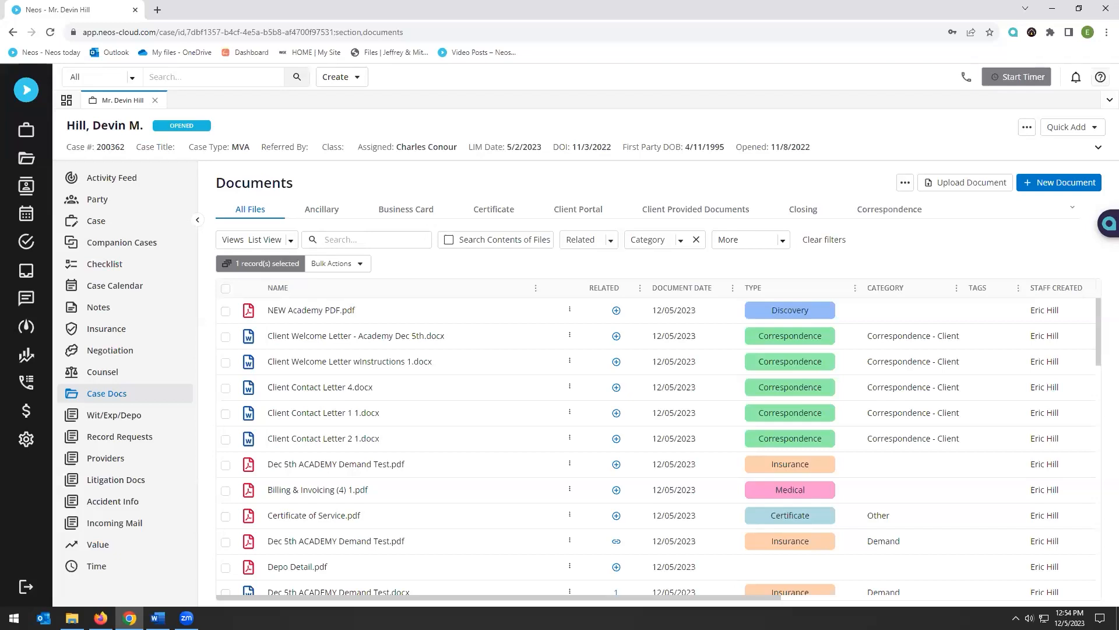
pyautogui.click(570, 336)
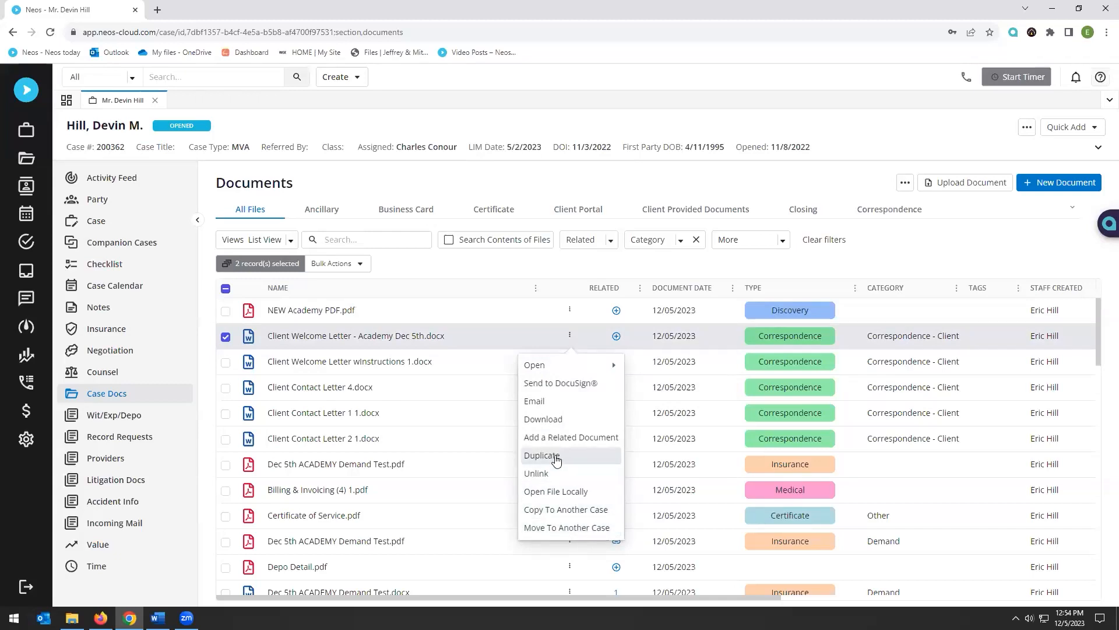
pyautogui.click(652, 171)
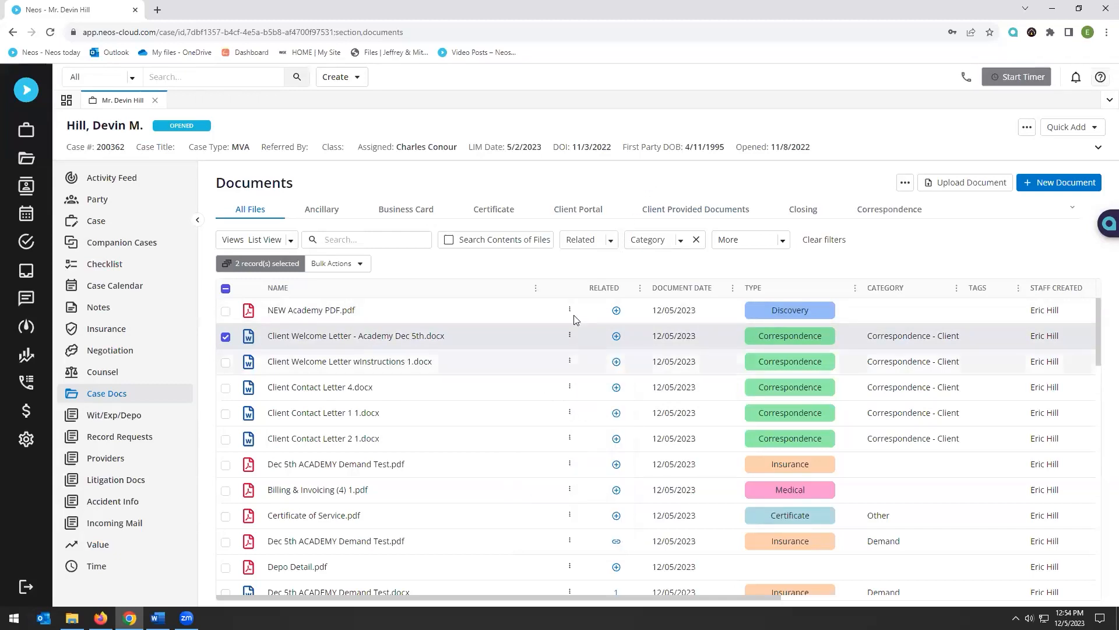
pyautogui.click(570, 335)
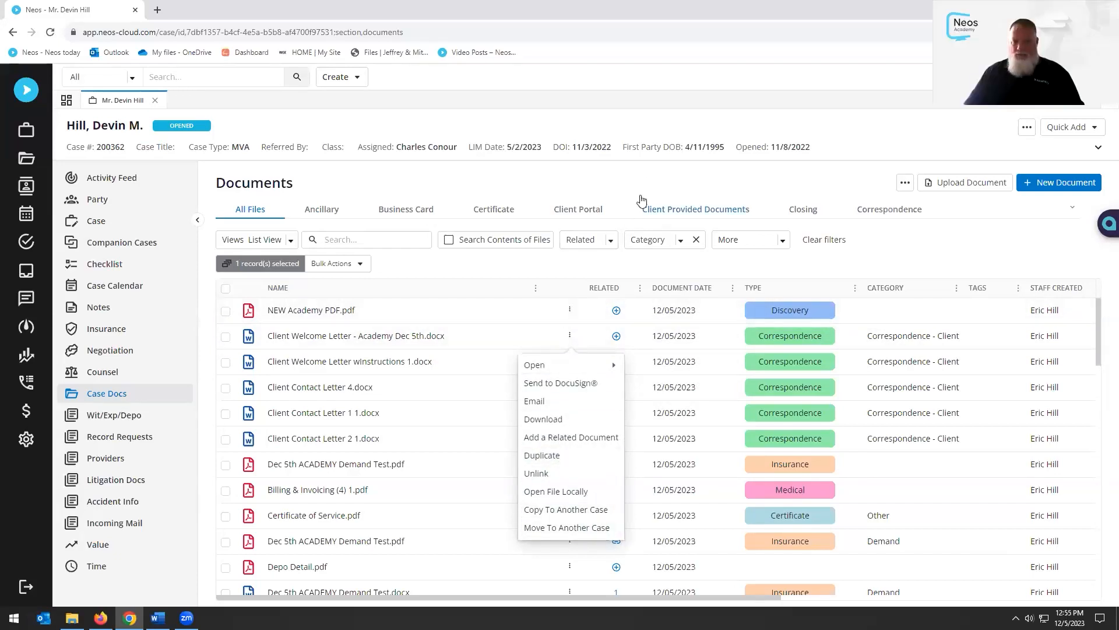
pyautogui.click(645, 171)
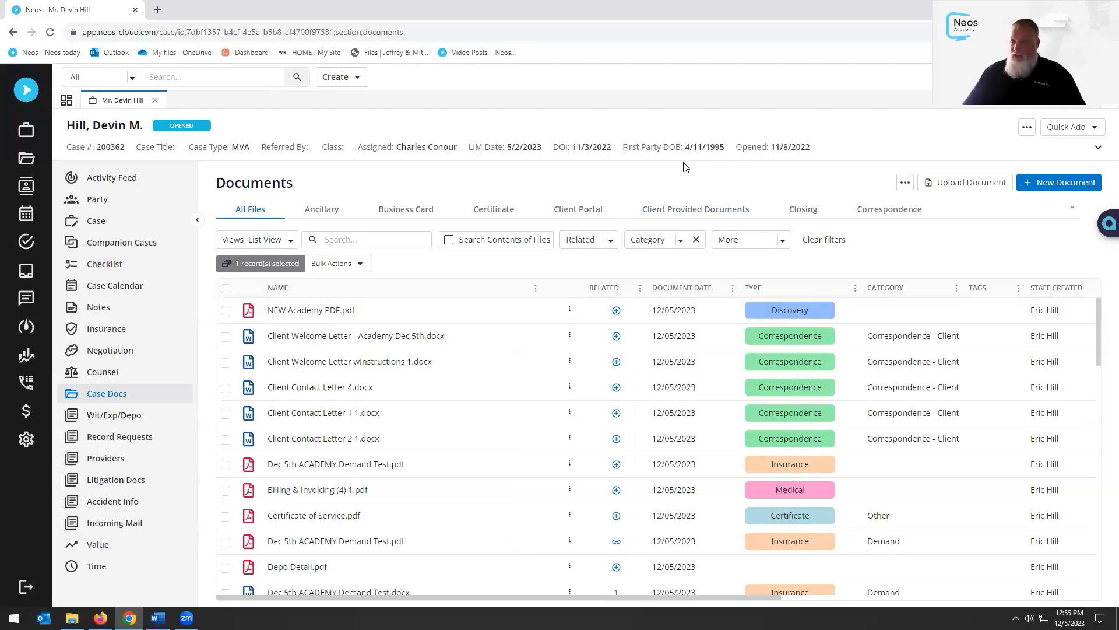